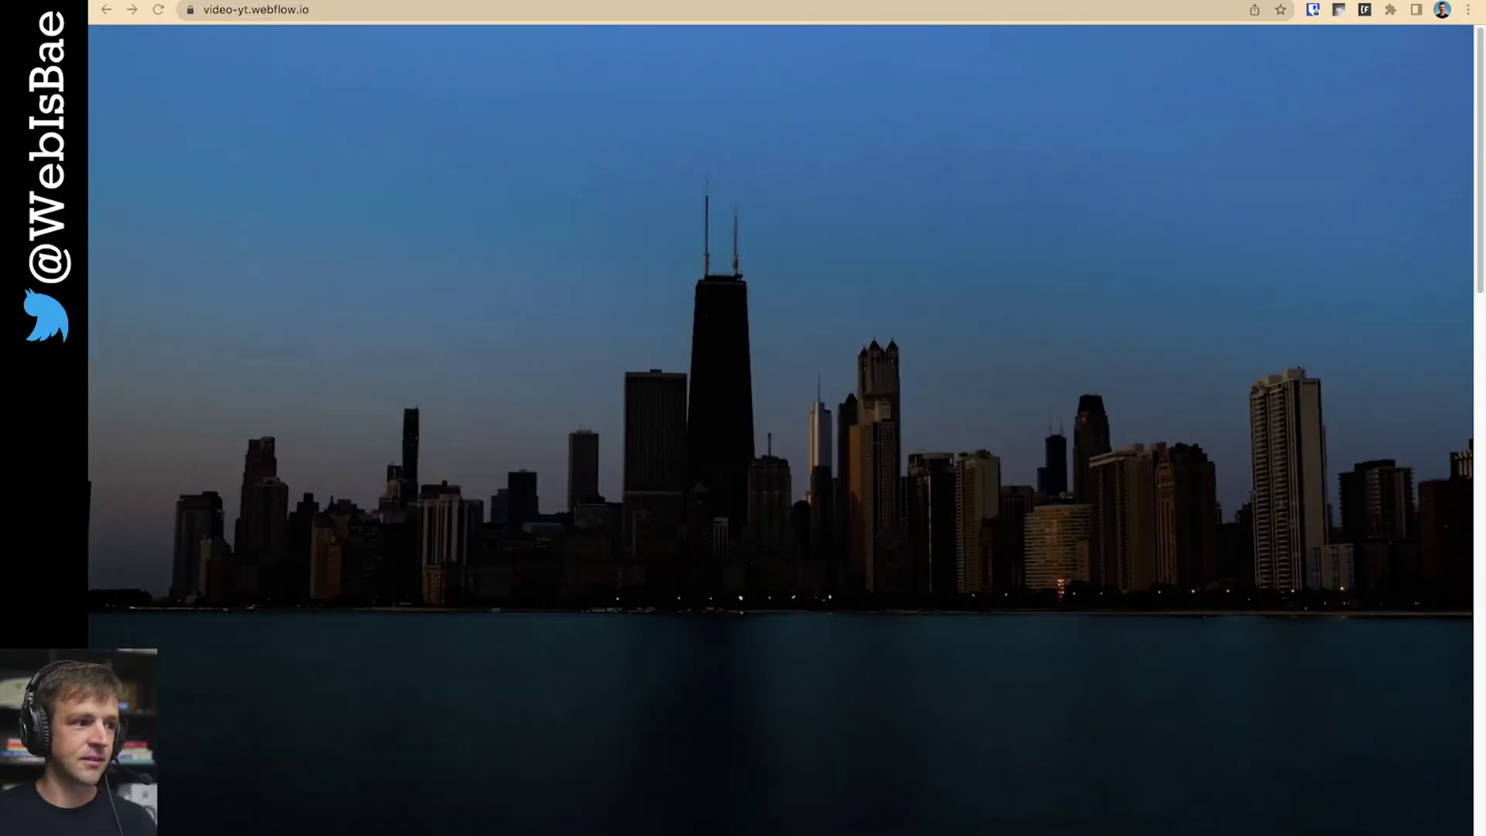
- Enable the observer.observe(video) line in the CodeSandbox index.js and view the playing video on the published Webflow page
{"action": "left_click", "coordinate": [637, 35]}
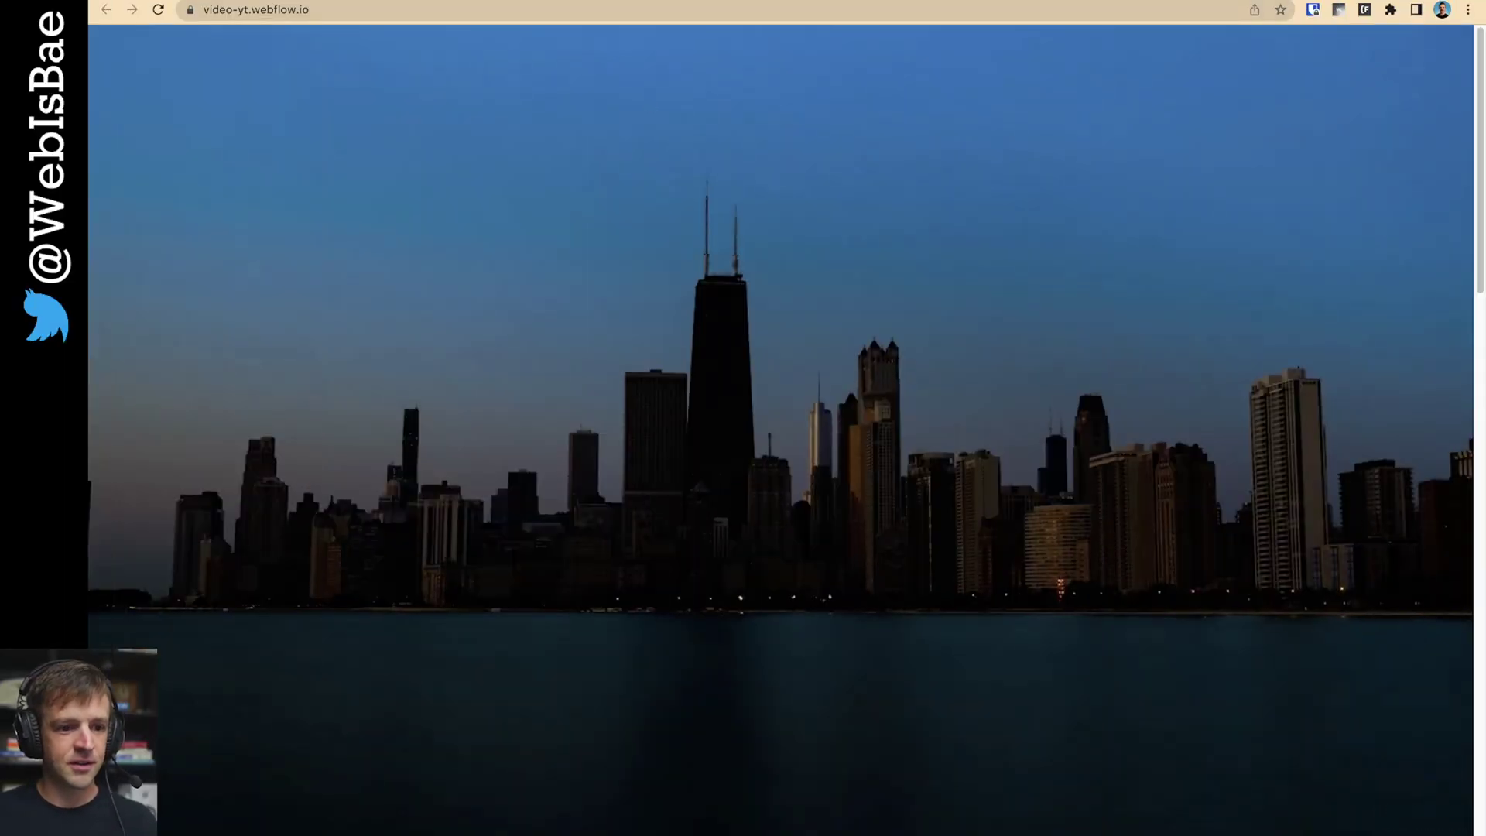
{"action": "left_click", "coordinate": [428, 1]}
{"action": "left_click", "coordinate": [422, 516]}
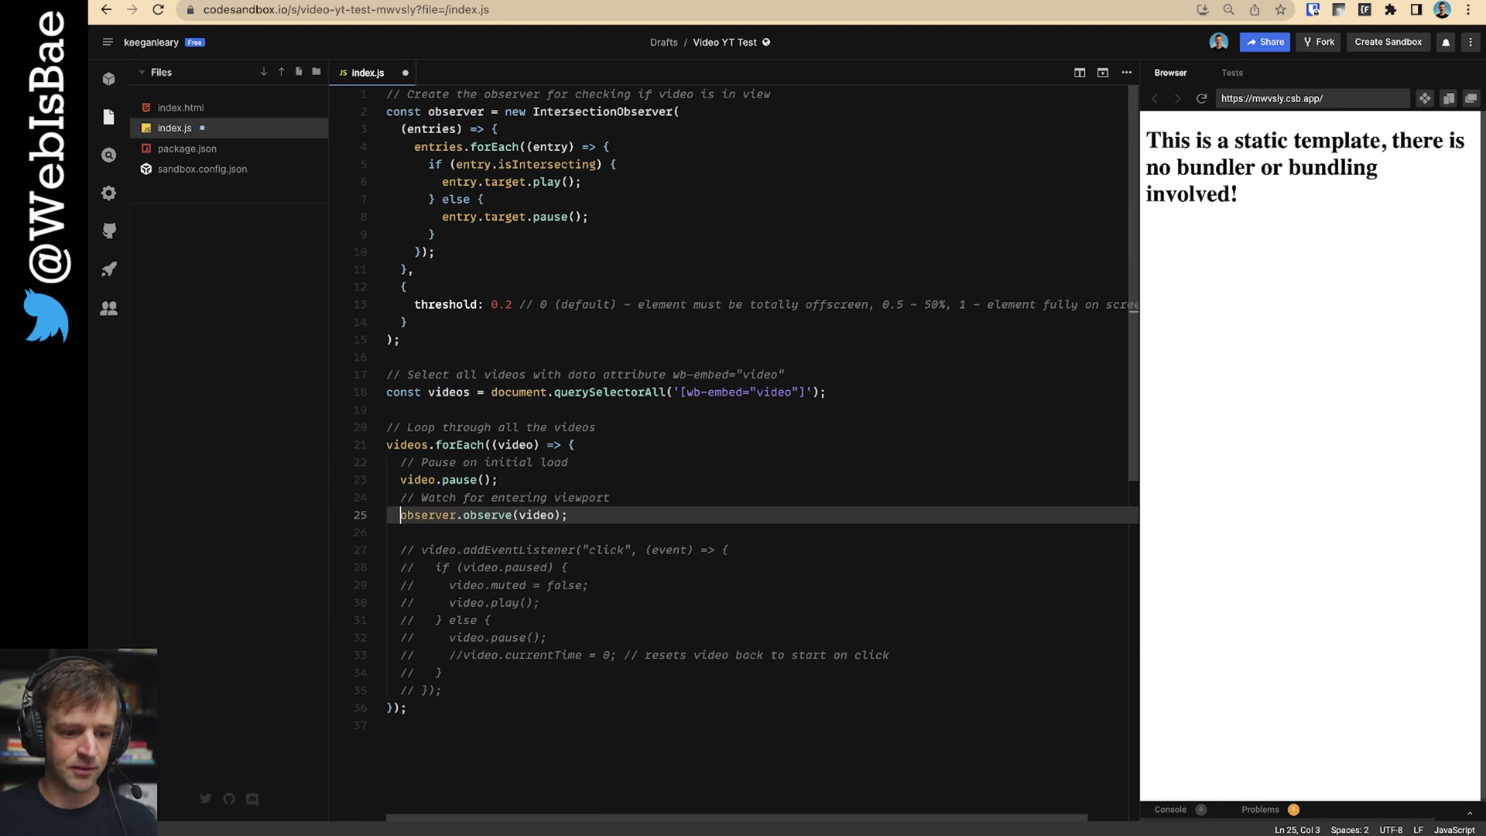
{"action": "key", "text": "ctrl+Tab"}
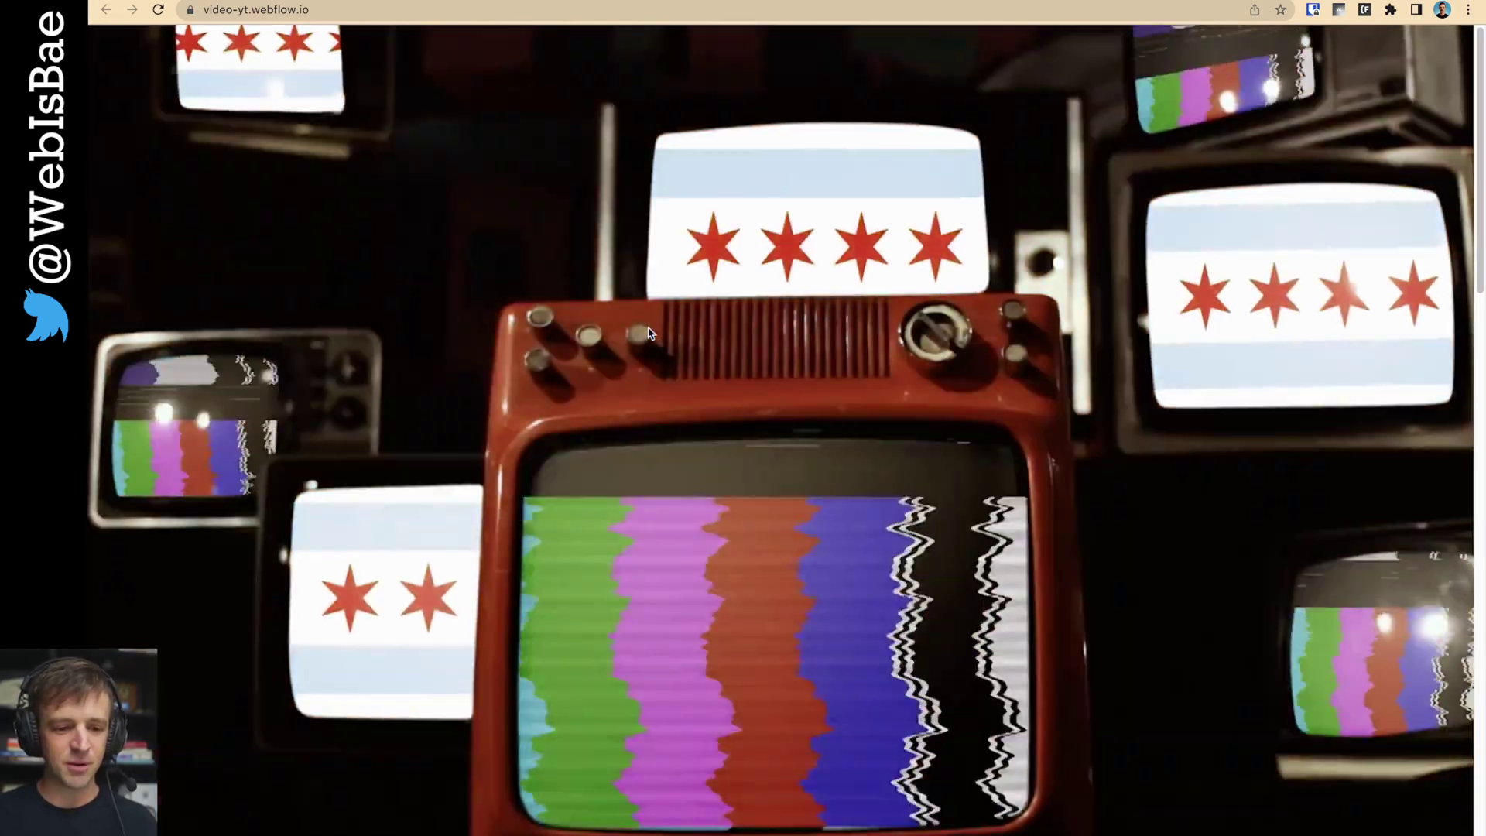
{"action": "scroll", "coordinate": [649, 331], "scroll_direction": "down", "scroll_amount": 1}
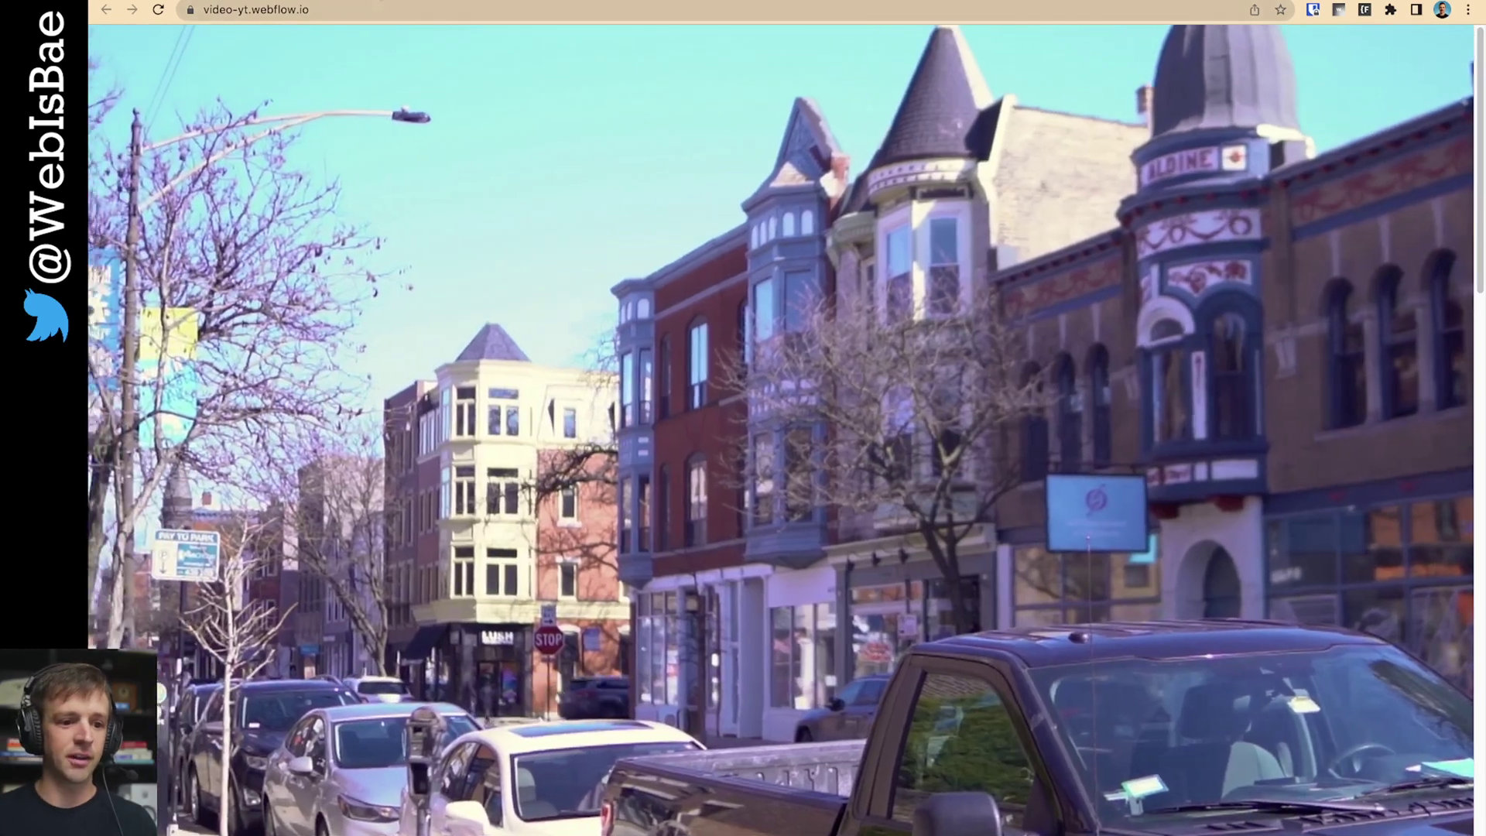
- Comment out the observer.observe(video) line in the CodeSandbox index.js and reload the published Webflow page to check the video
{"action": "left_click", "coordinate": [379, 0]}
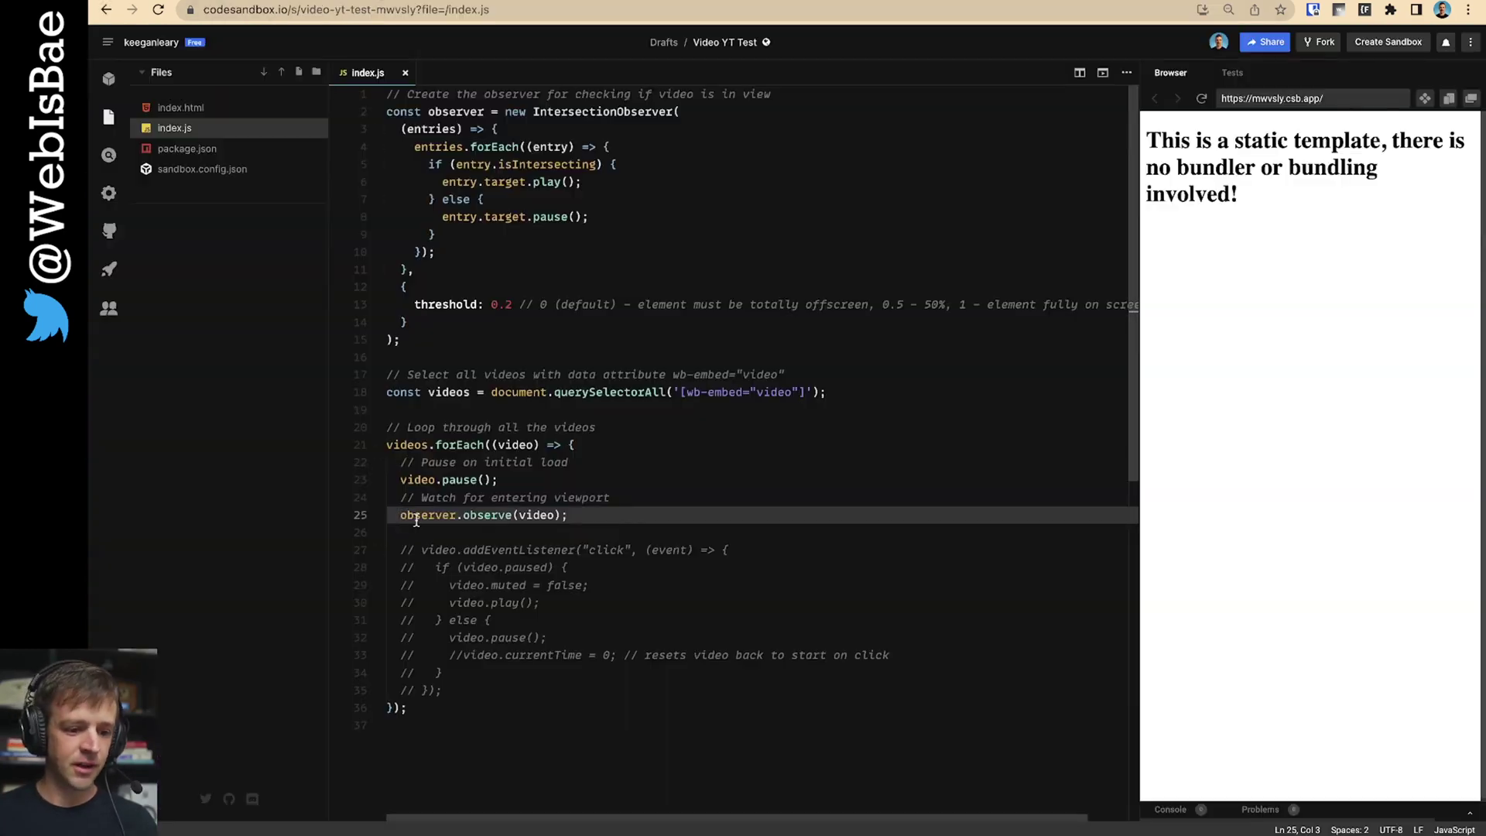
{"action": "key", "text": "ctrl+slash"}
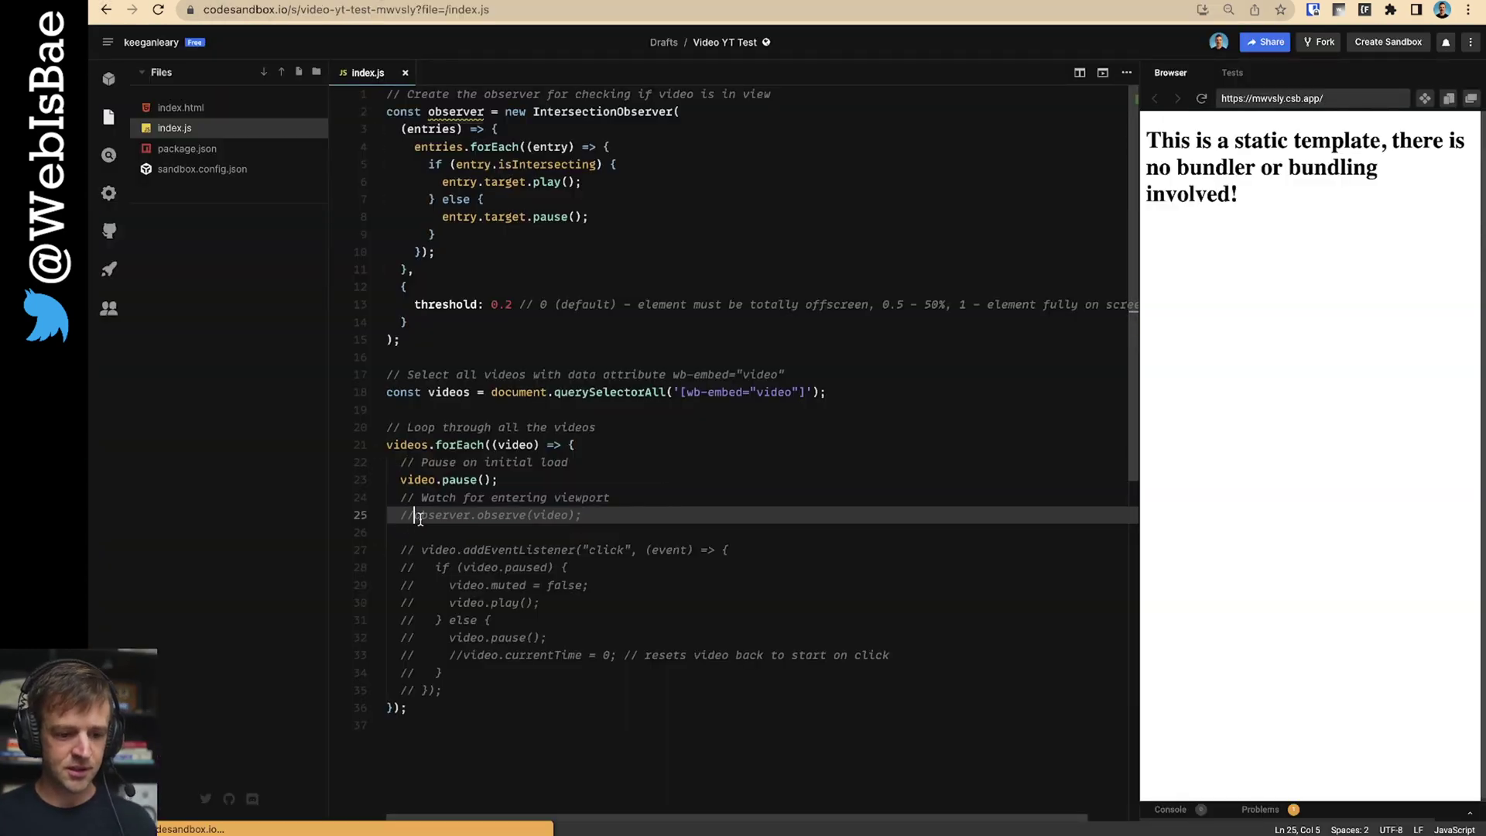
{"action": "key", "text": "ctrl+shift+Tab"}
{"action": "key", "text": "ctrl+r"}
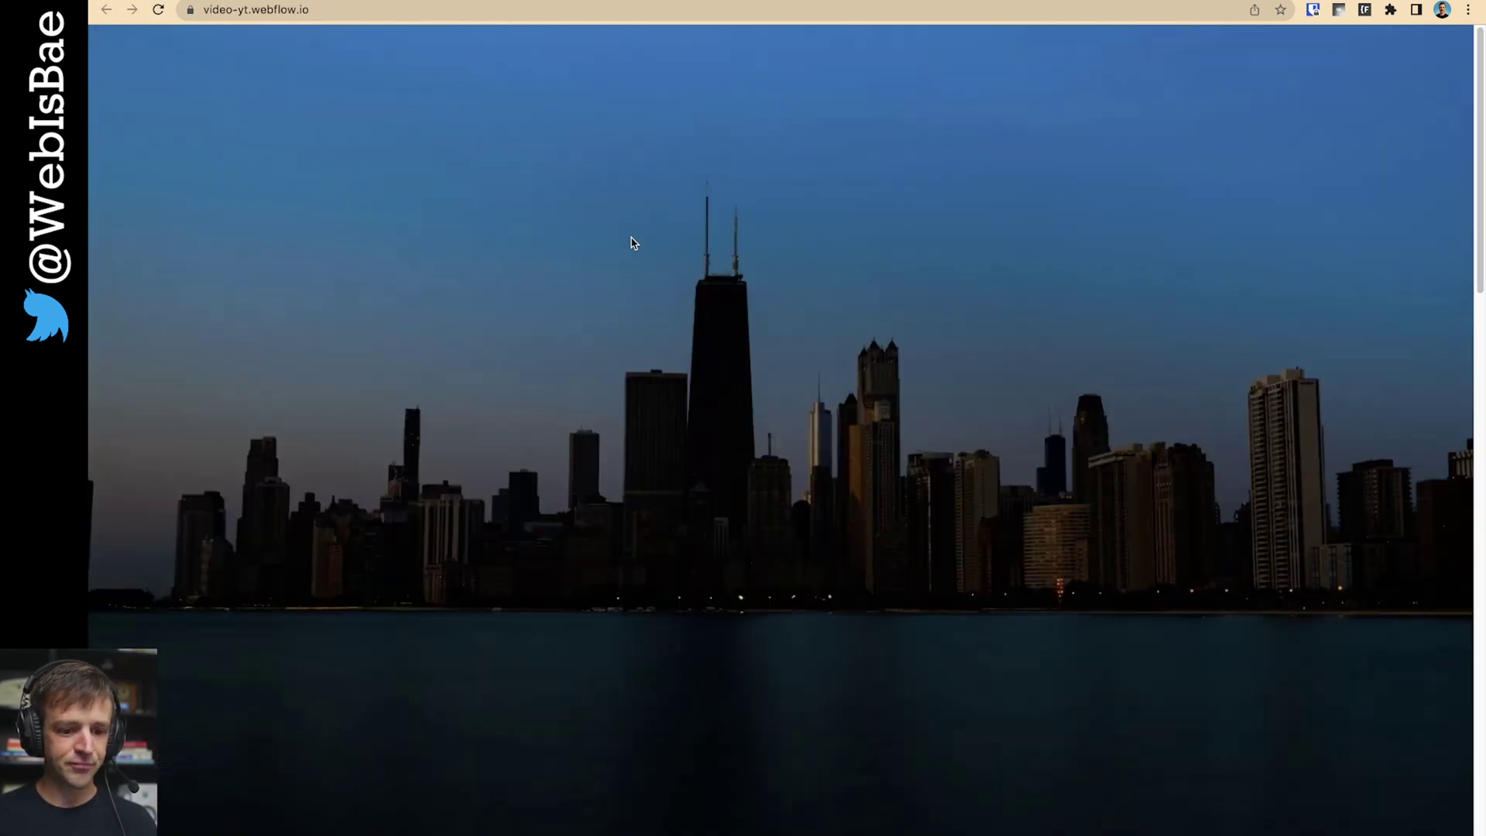
{"action": "scroll", "coordinate": [696, 249], "scroll_direction": "up", "scroll_amount": 2}
{"action": "scroll", "coordinate": [736, 265], "scroll_direction": "down", "scroll_amount": 3}
{"action": "scroll", "coordinate": [657, 154], "scroll_direction": "up", "scroll_amount": 3}
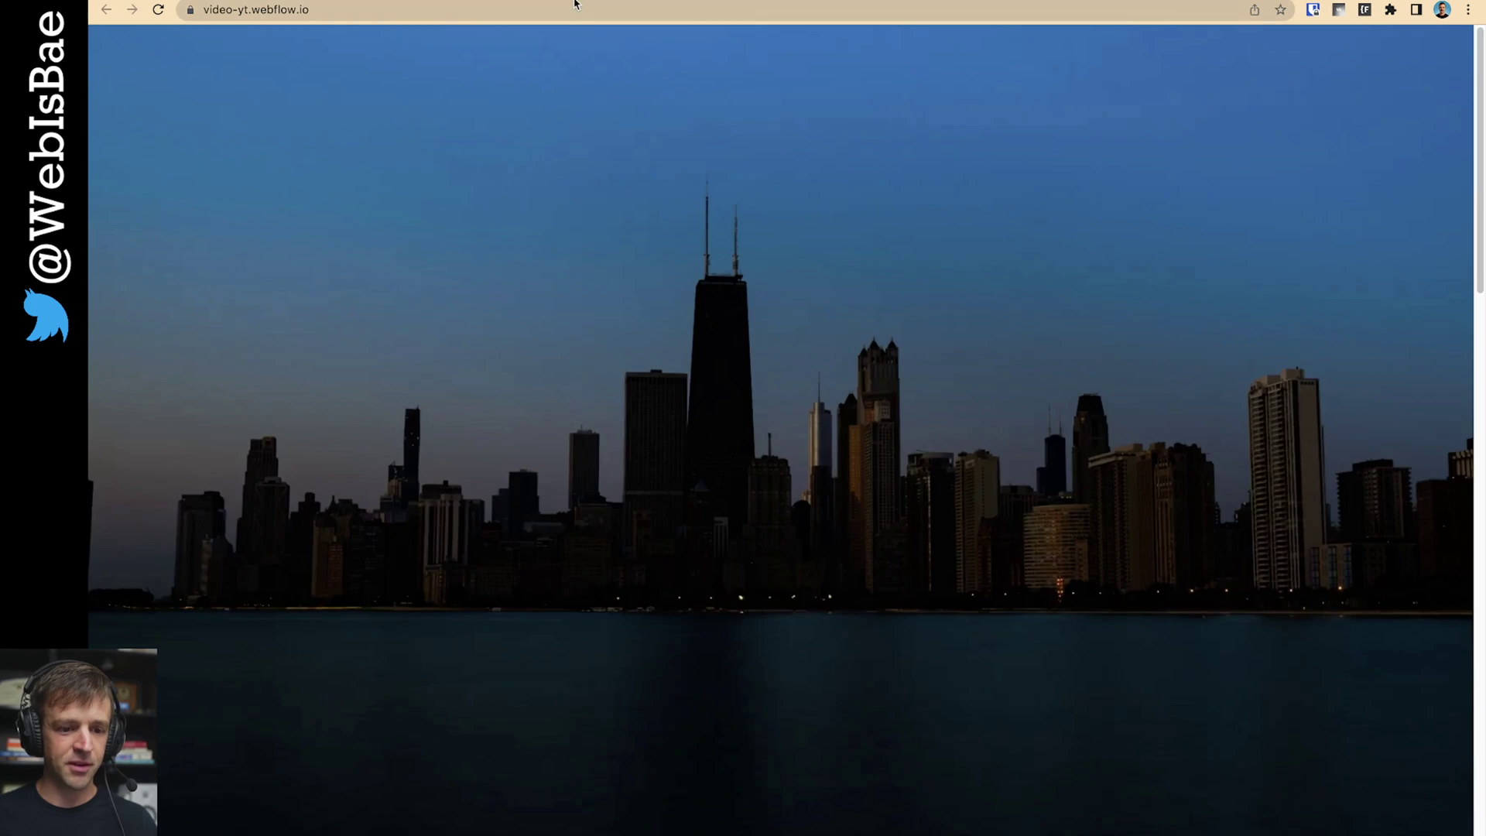
- View the YouTube folder in Dropbox, then switch to Finder and bring up the Desktop folder
{"action": "left_click", "coordinate": [575, 0]}
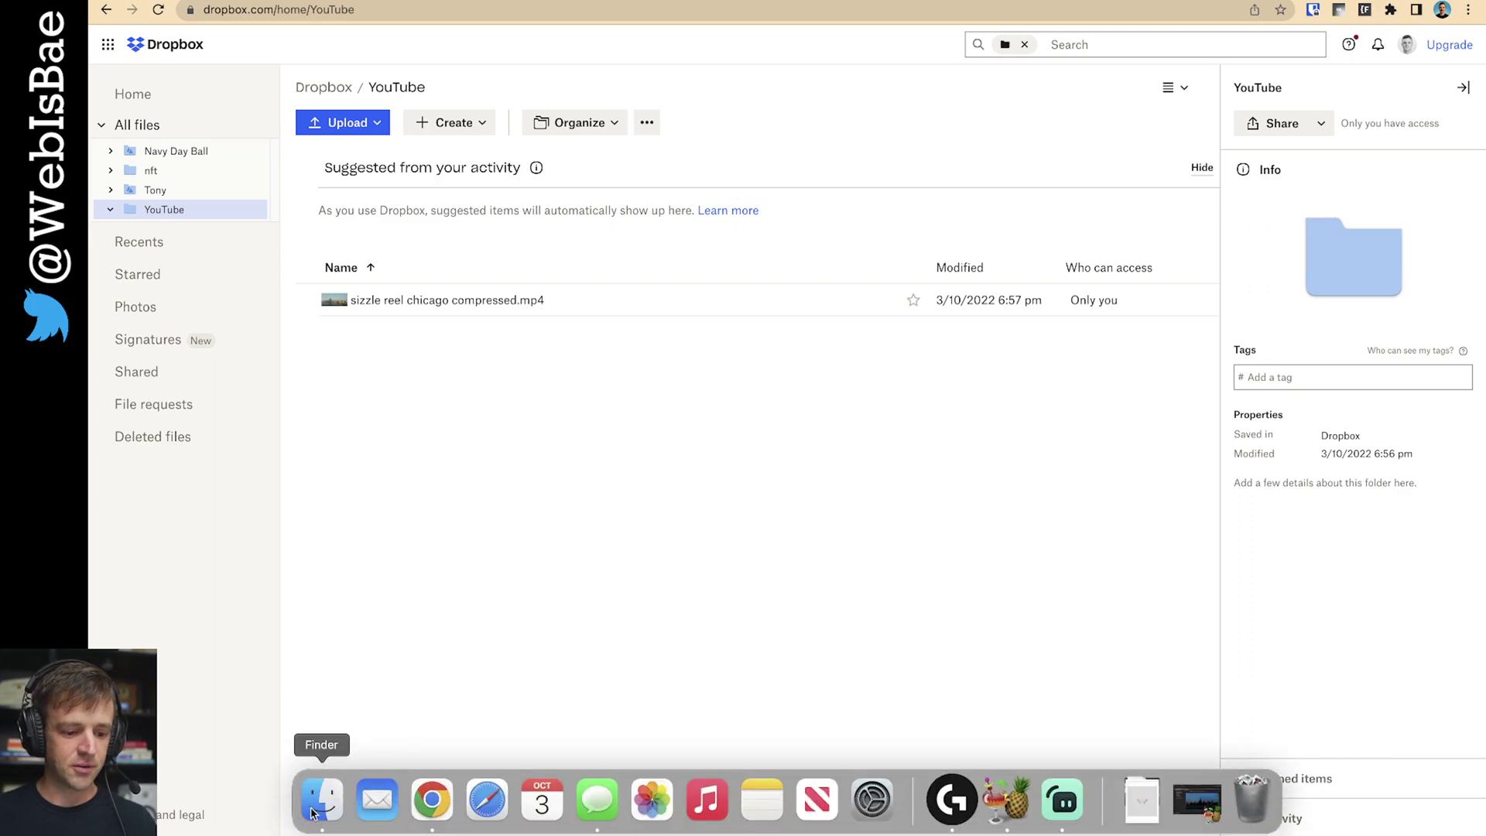
{"action": "left_click", "coordinate": [305, 801]}
{"action": "left_click", "coordinate": [768, 131]}
{"action": "left_click_drag", "start_coordinate": [845, 16], "coordinate": [843, 39]}
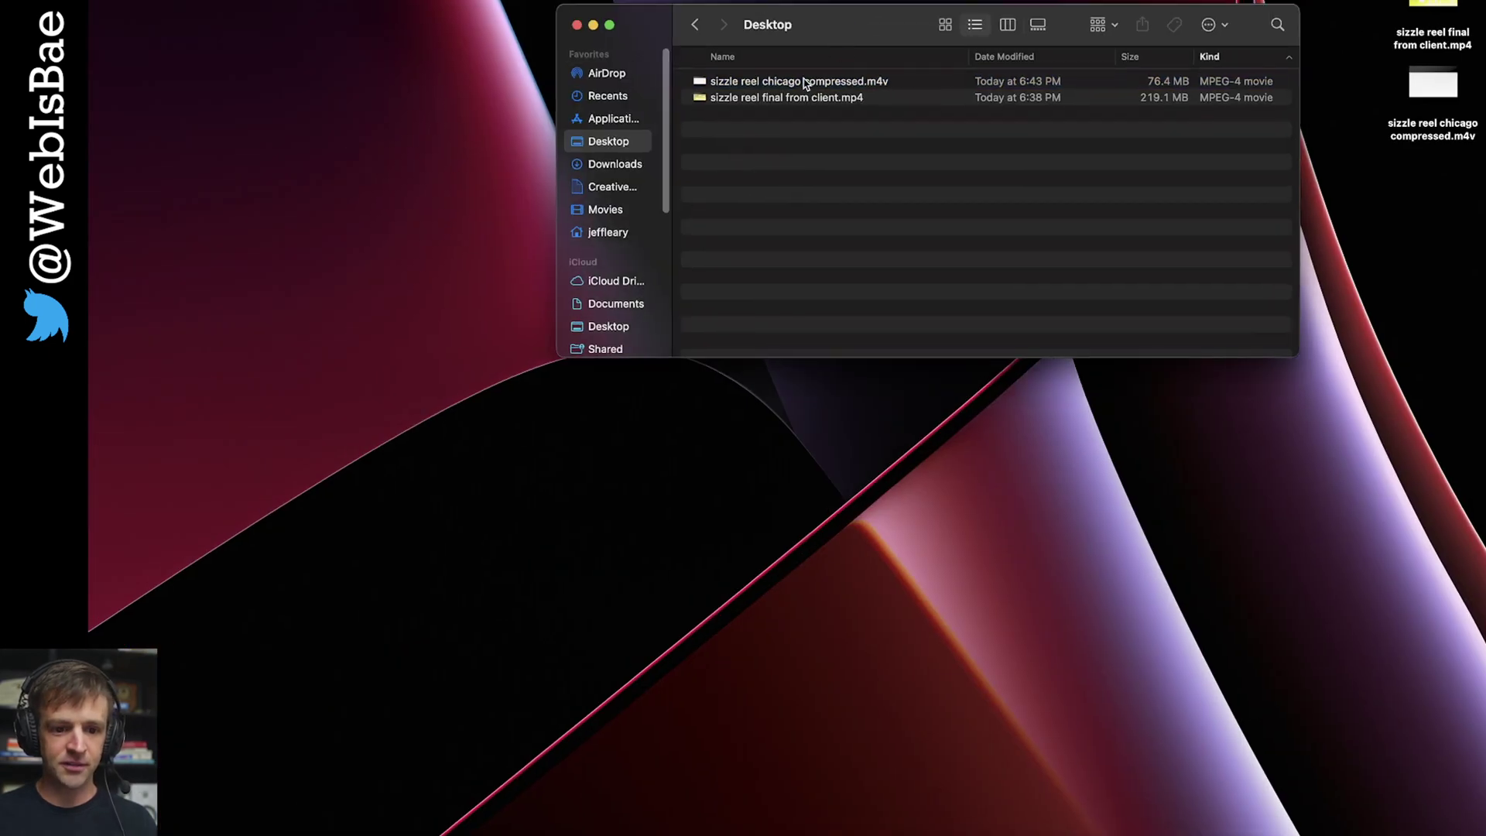
- Compare the file sizes of "sizzle reel final from client.mp4" and "sizzle reel chicago compressed.m4v"
{"action": "left_click", "coordinate": [795, 98]}
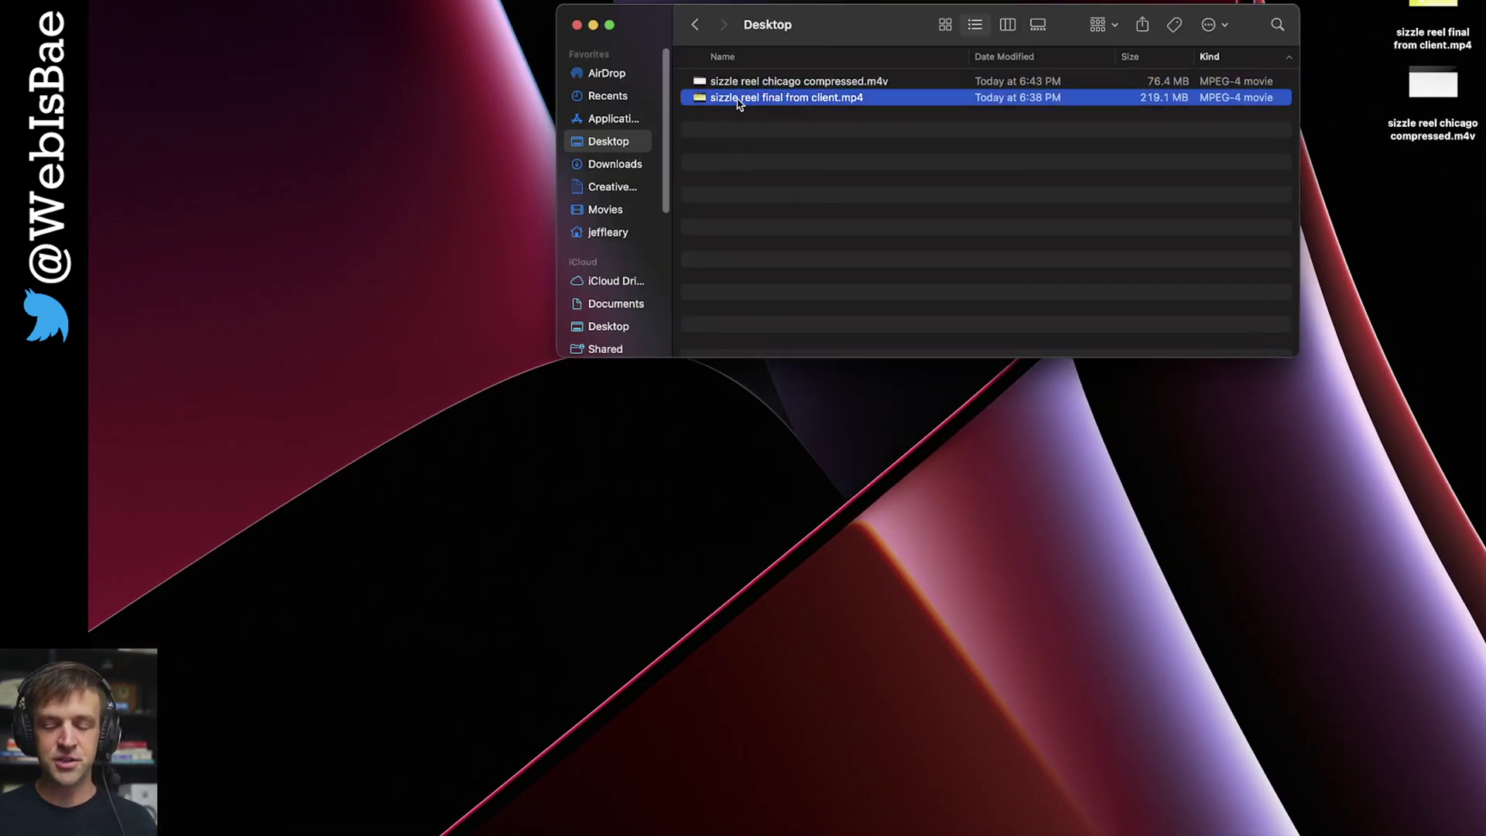
{"action": "left_click", "coordinate": [769, 121]}
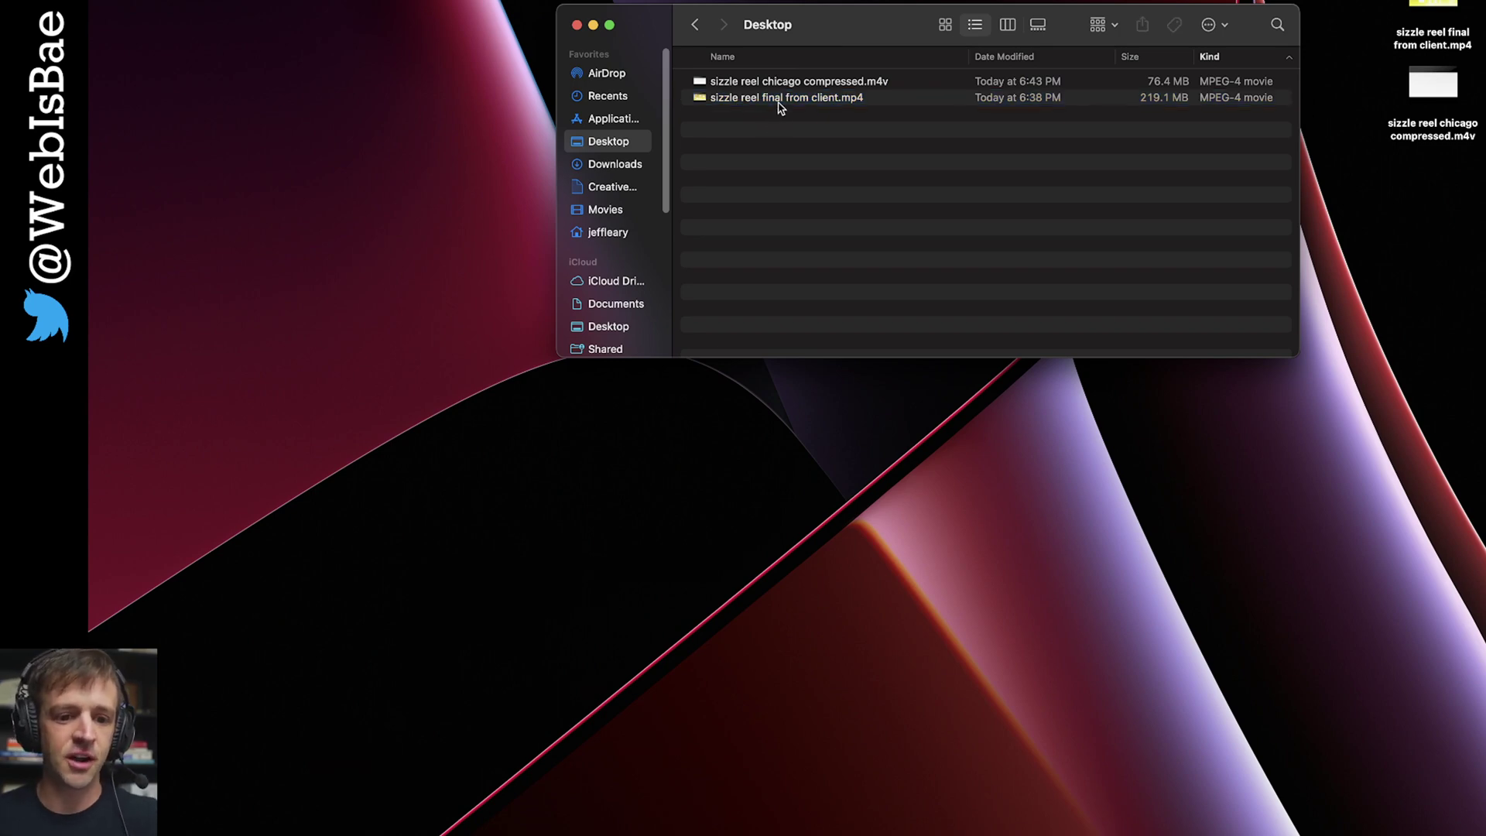
{"action": "left_click", "coordinate": [780, 101]}
{"action": "left_click", "coordinate": [1098, 128]}
{"action": "left_click", "coordinate": [1146, 104]}
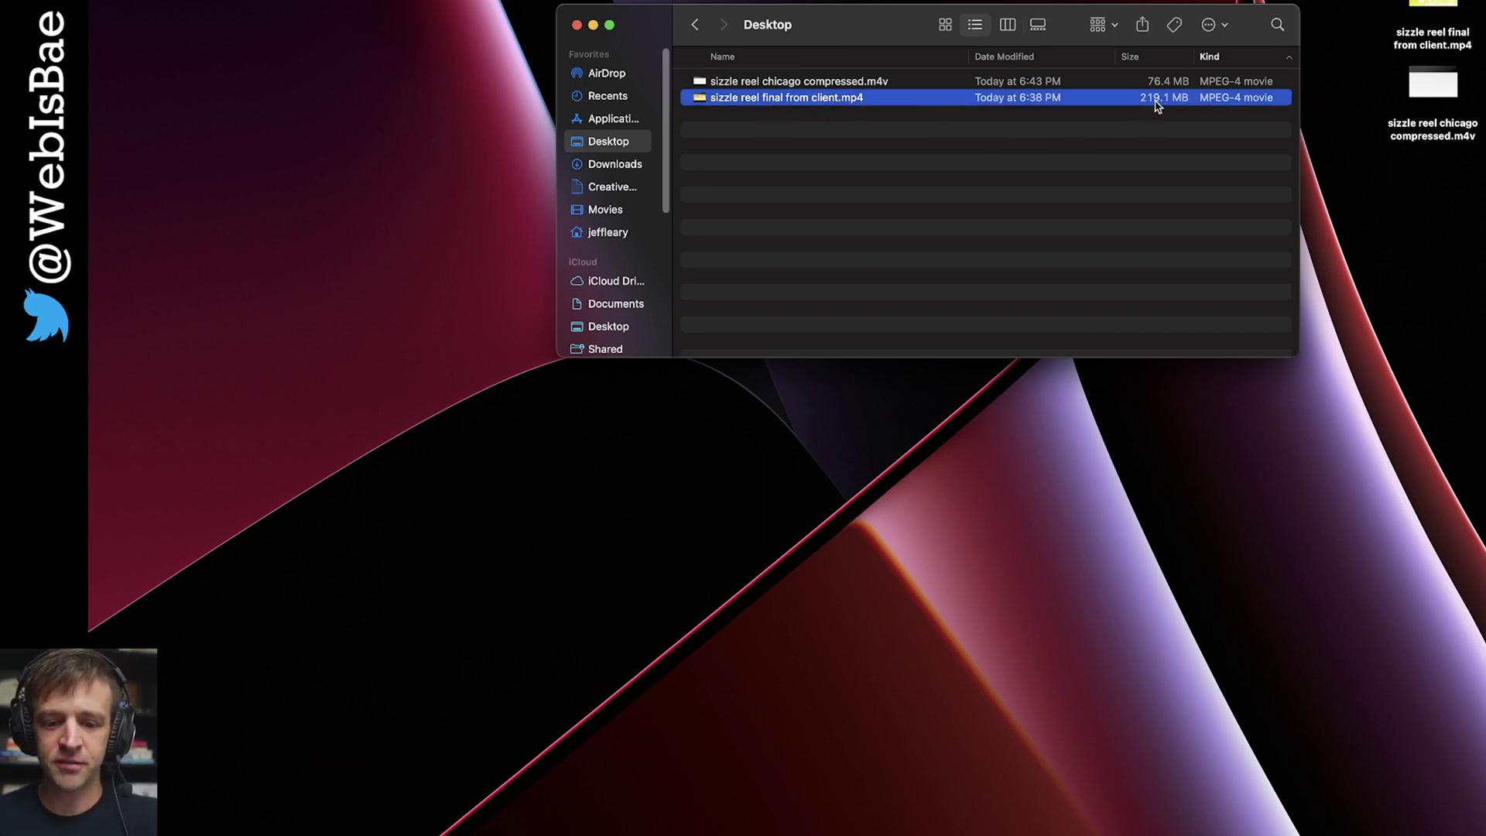
{"action": "left_click", "coordinate": [1094, 155]}
{"action": "left_click", "coordinate": [821, 89]}
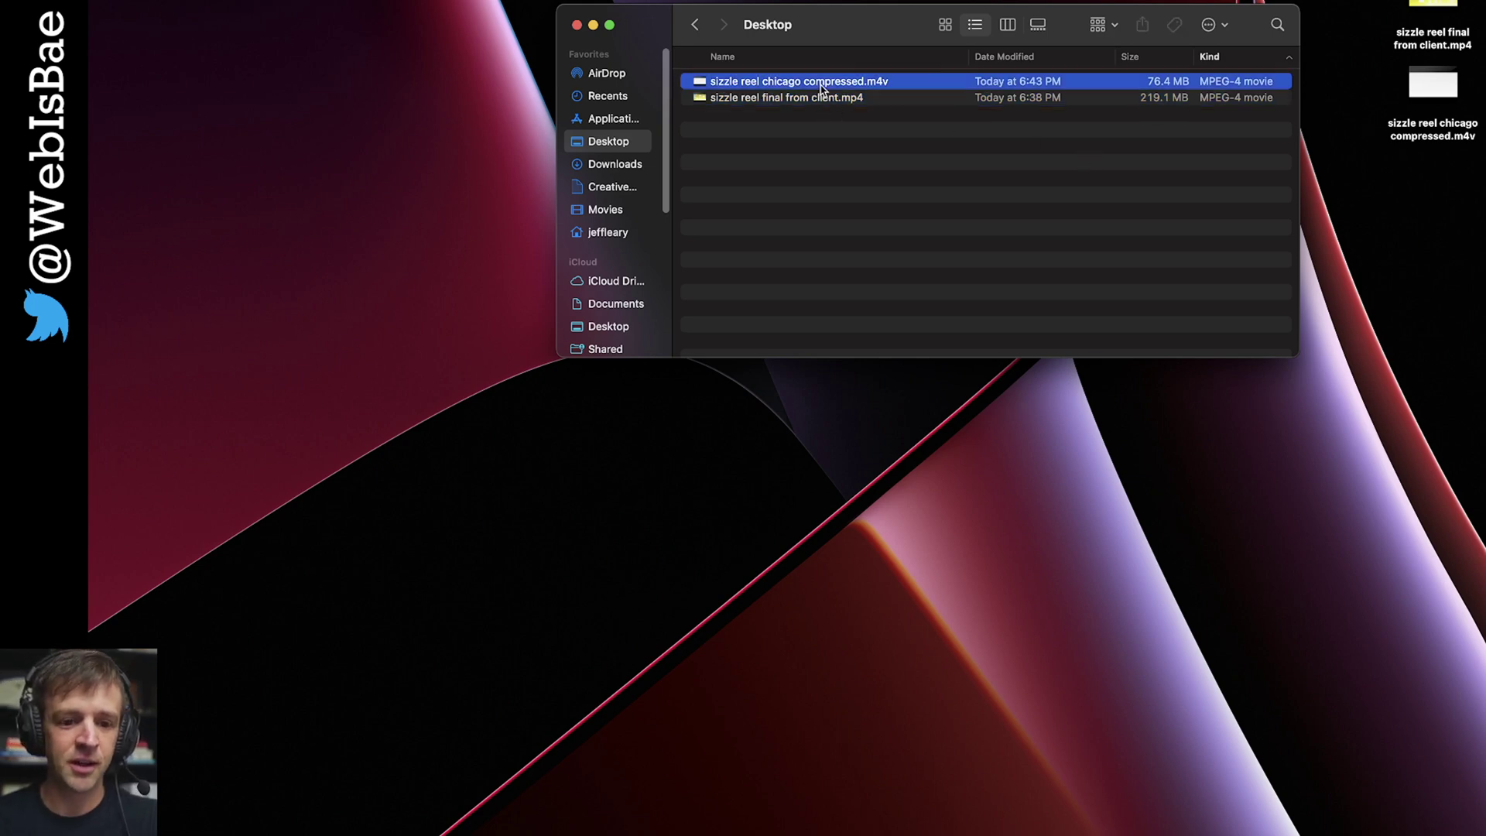
- Switch to HandBrake, check the General preset Fast 1080p30 for the sizzle reel, and return to the Desktop folder
{"action": "mouse_move", "coordinate": [541, 805]}
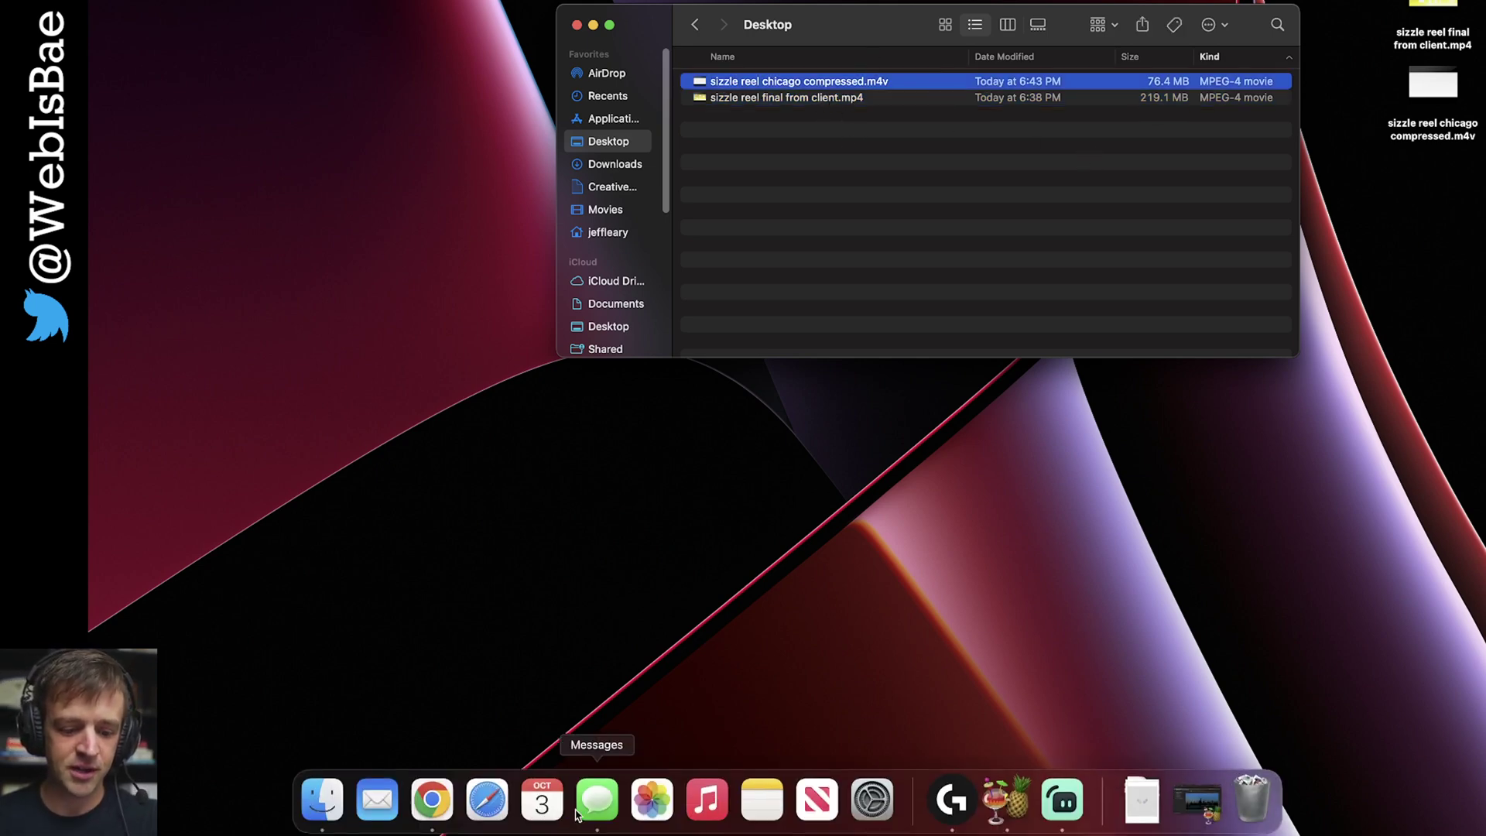
{"action": "left_click", "coordinate": [997, 805]}
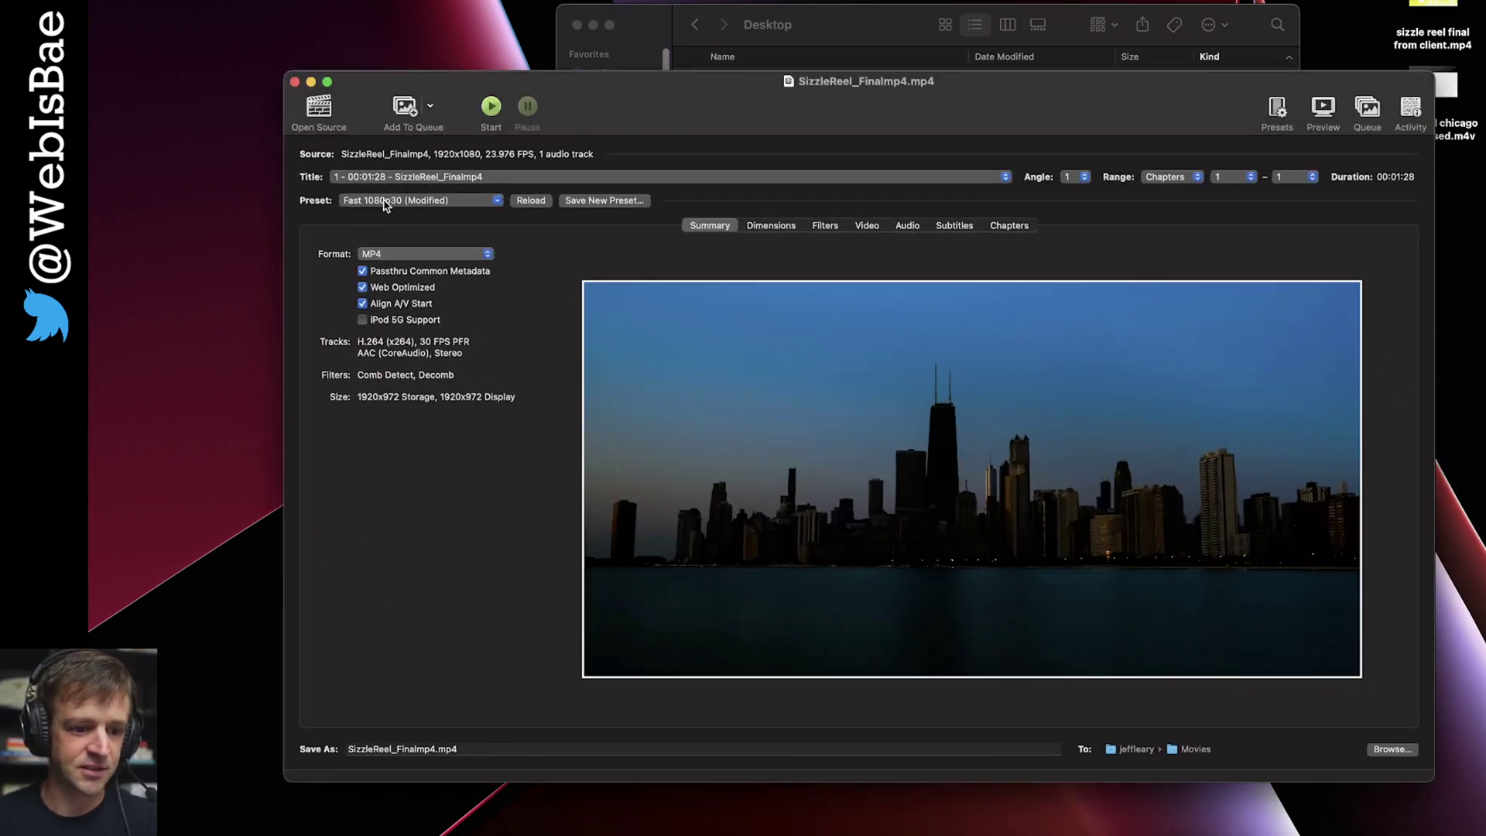
{"action": "left_click", "coordinate": [385, 202]}
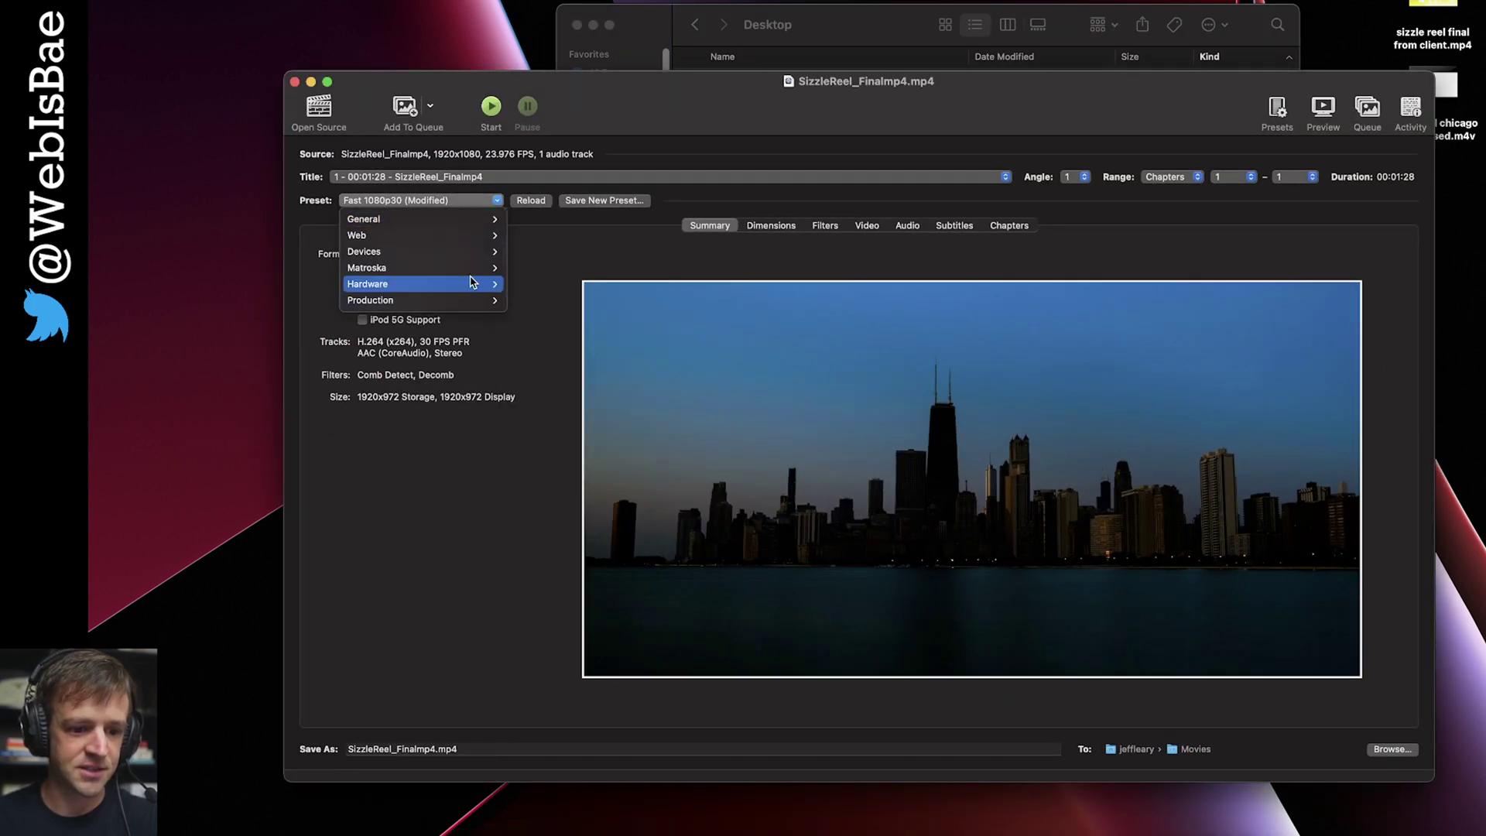
{"action": "mouse_move", "coordinate": [495, 220]}
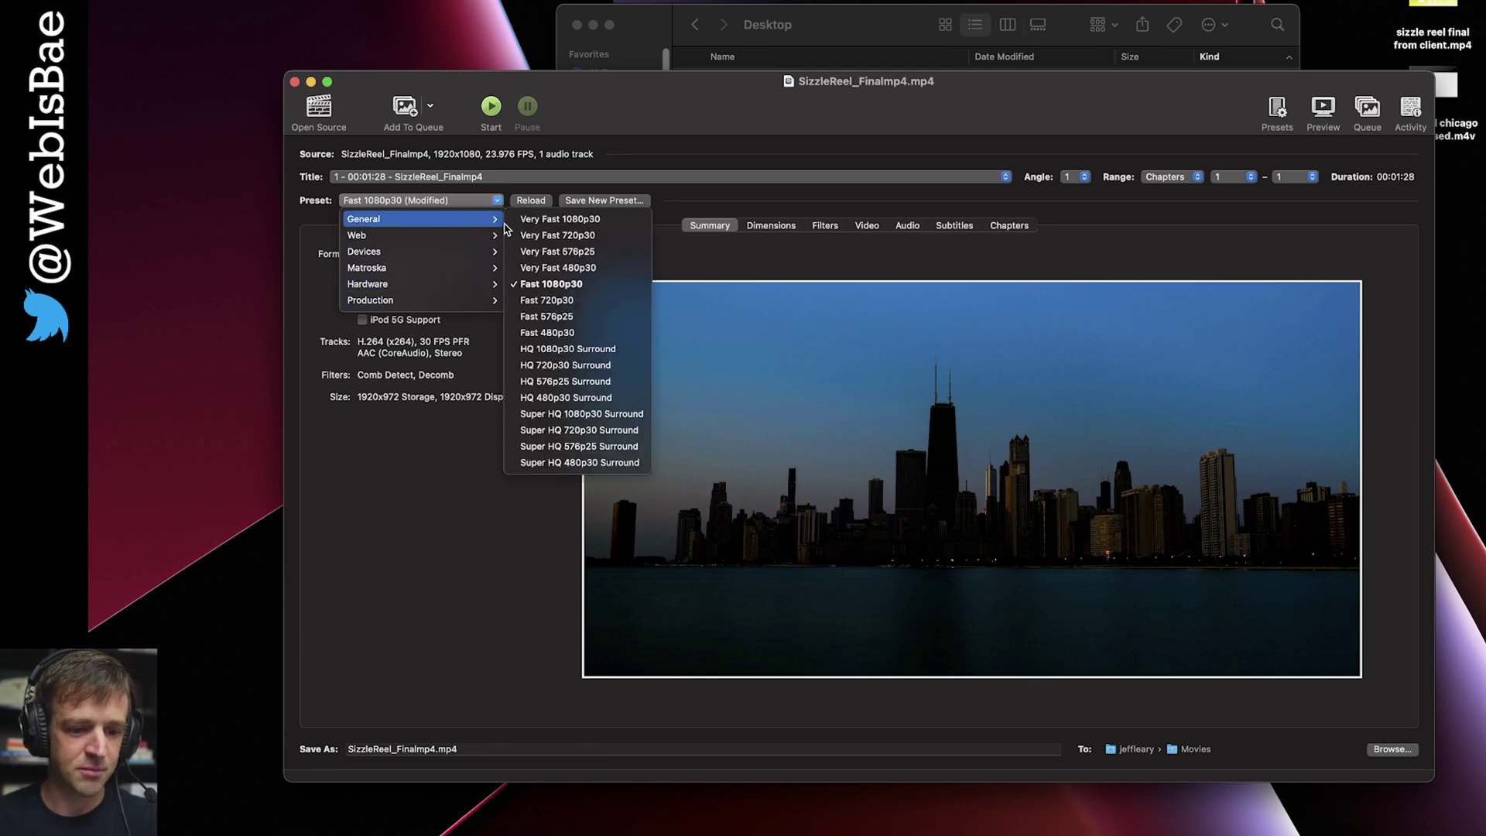
{"action": "left_click", "coordinate": [596, 289]}
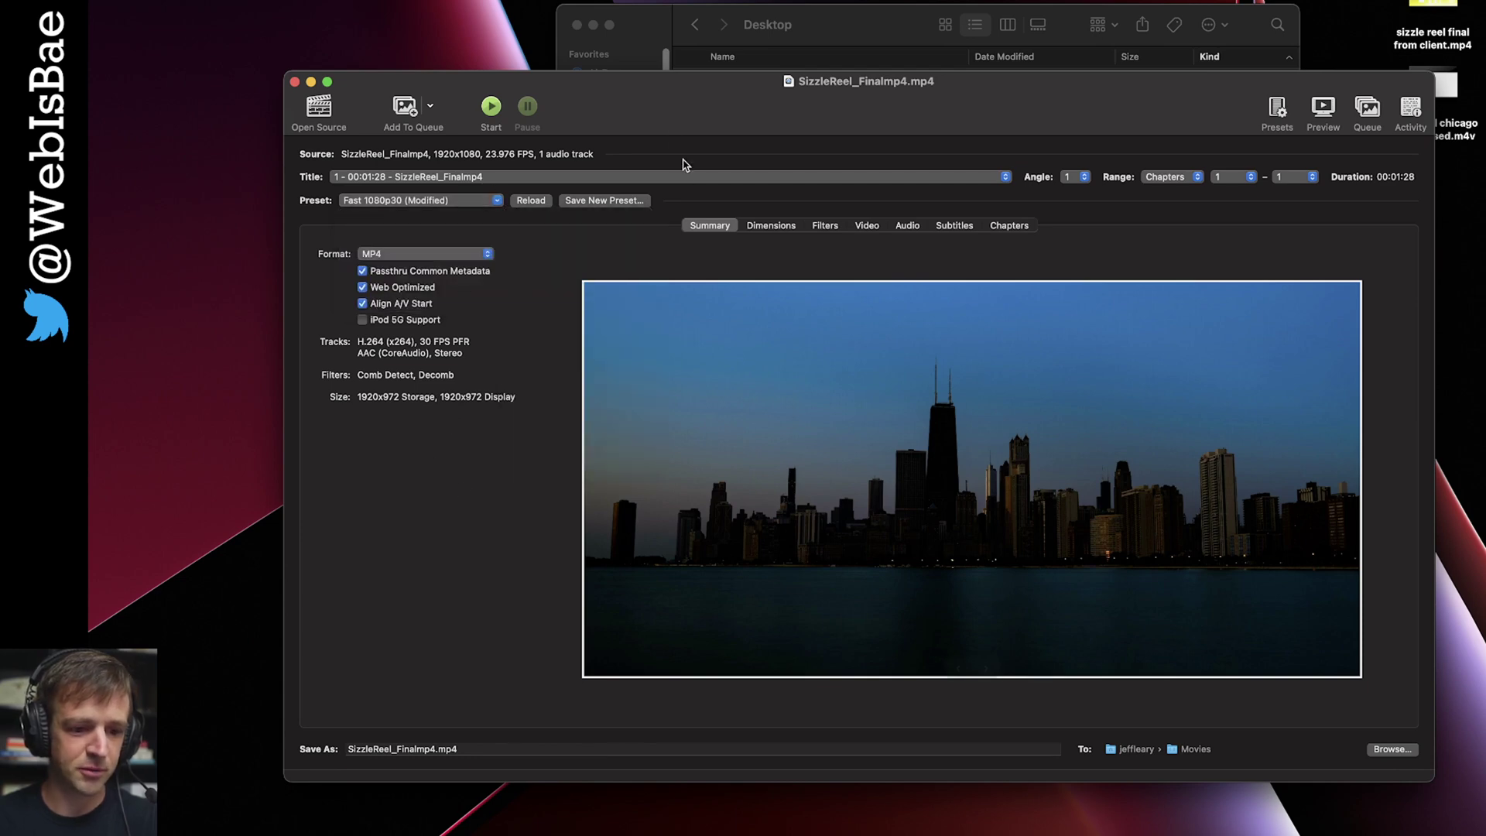
{"action": "left_click_drag", "start_coordinate": [670, 106], "coordinate": [679, 140]}
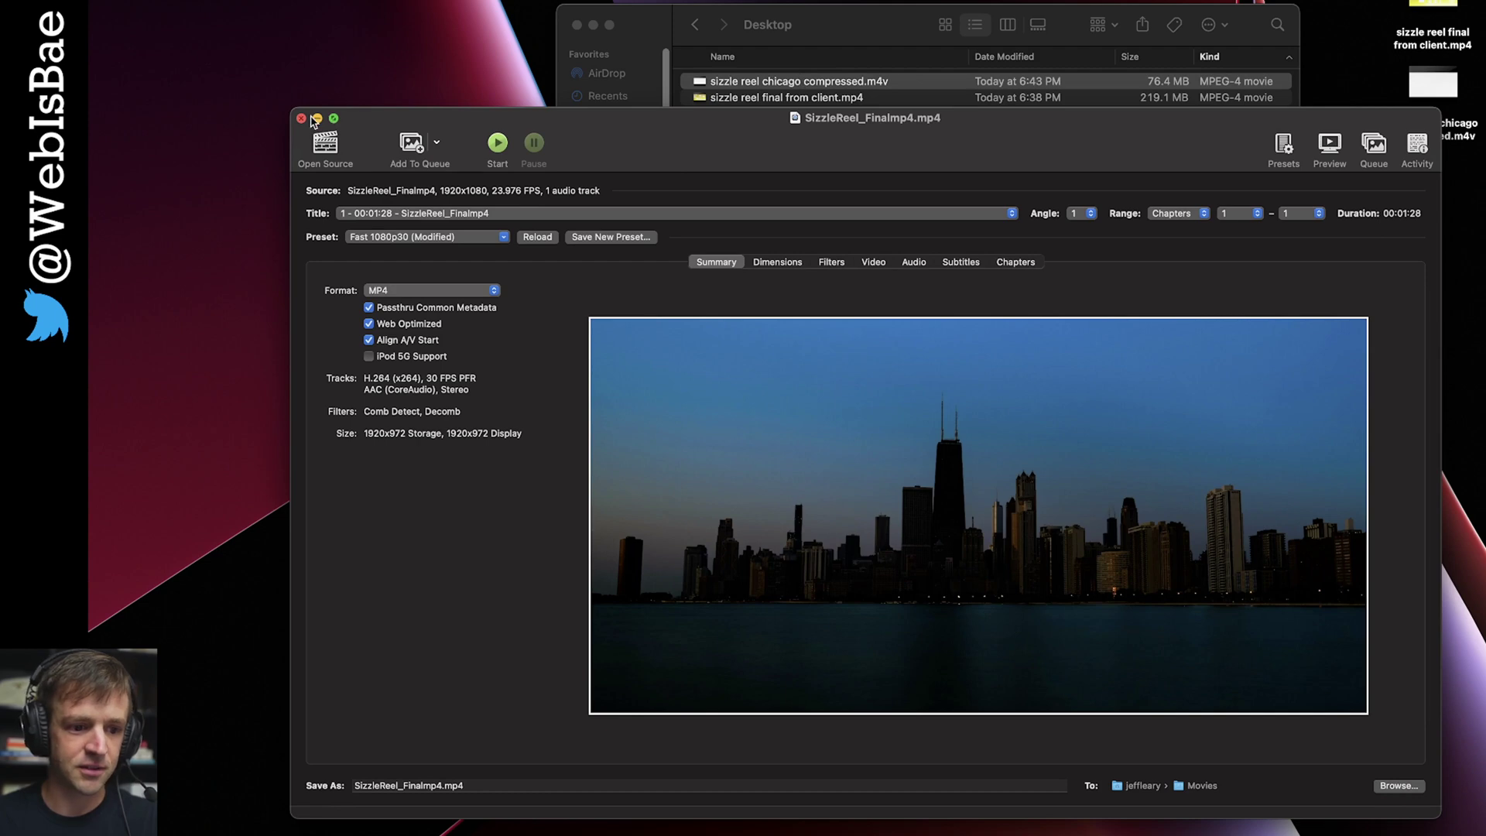
{"action": "left_click", "coordinate": [147, 1]}
{"action": "left_click", "coordinate": [186, 139]}
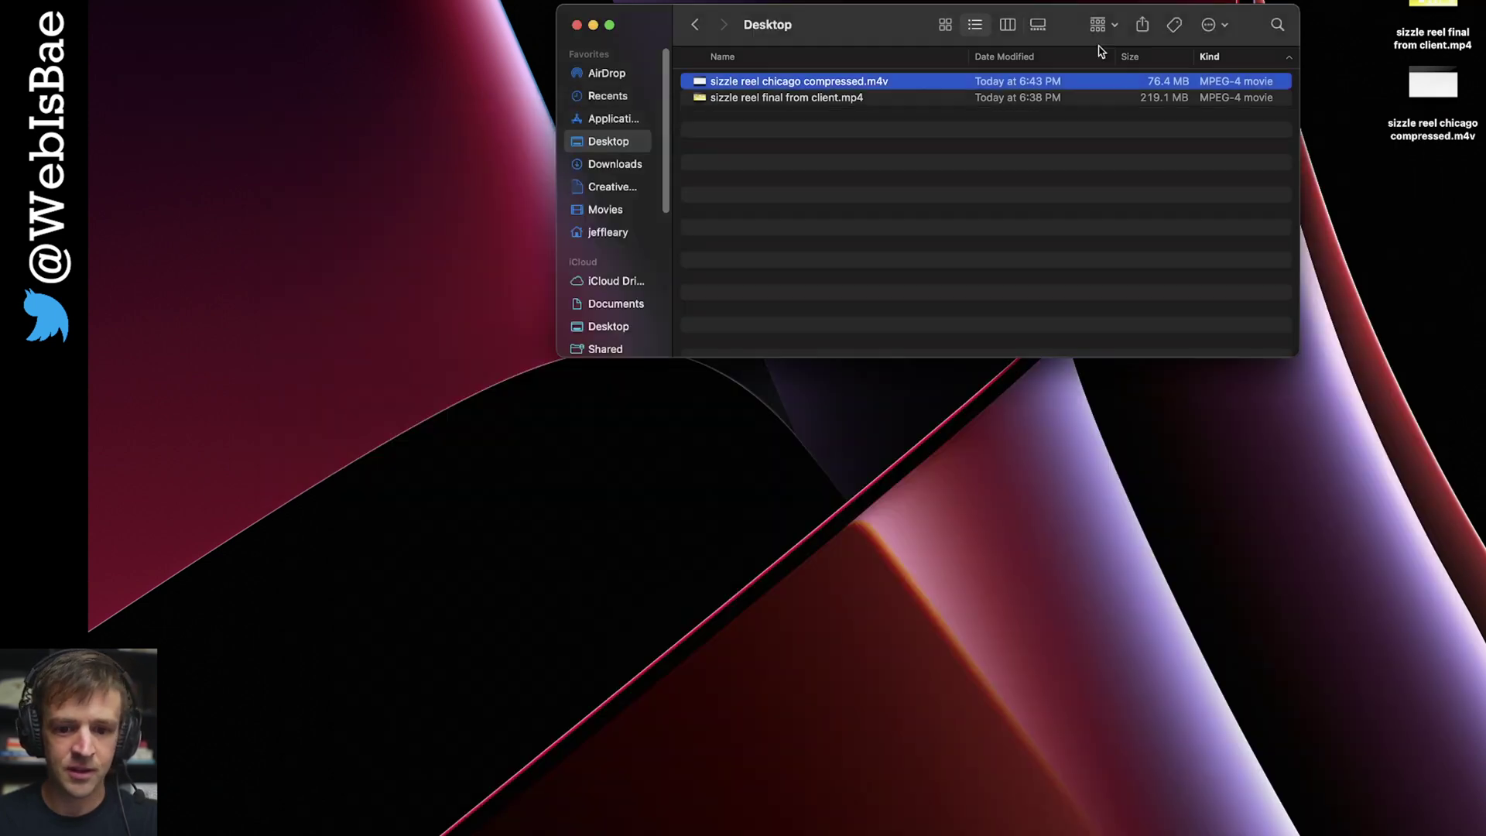
- Open "sizzle reel final from client.mp4" for viewing and move the Finder window out of the way
{"action": "double_click", "coordinate": [1008, 101]}
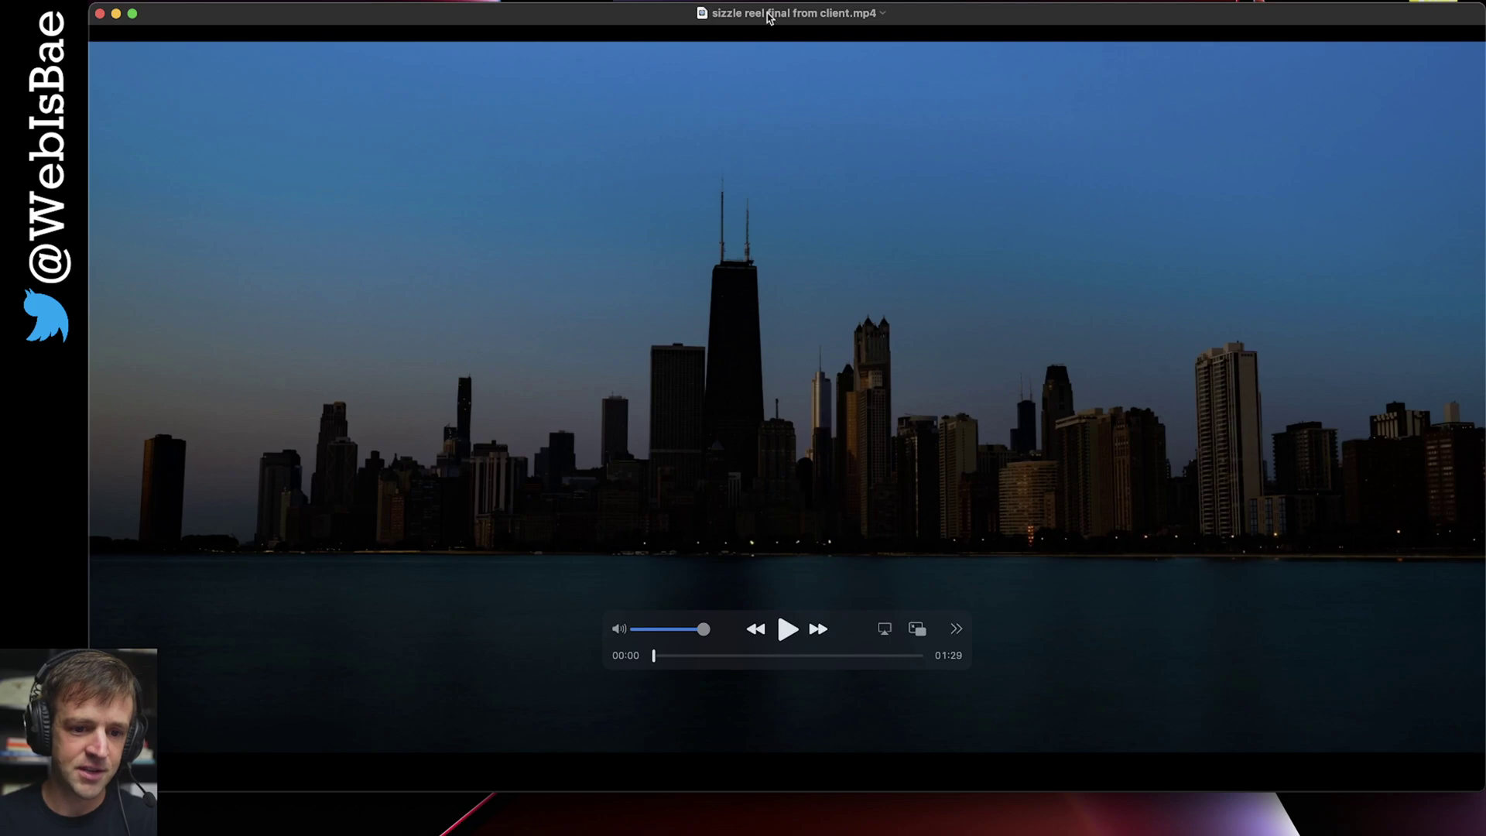
{"action": "left_click_drag", "start_coordinate": [768, 17], "coordinate": [769, 152]}
{"action": "left_click", "coordinate": [848, 44]}
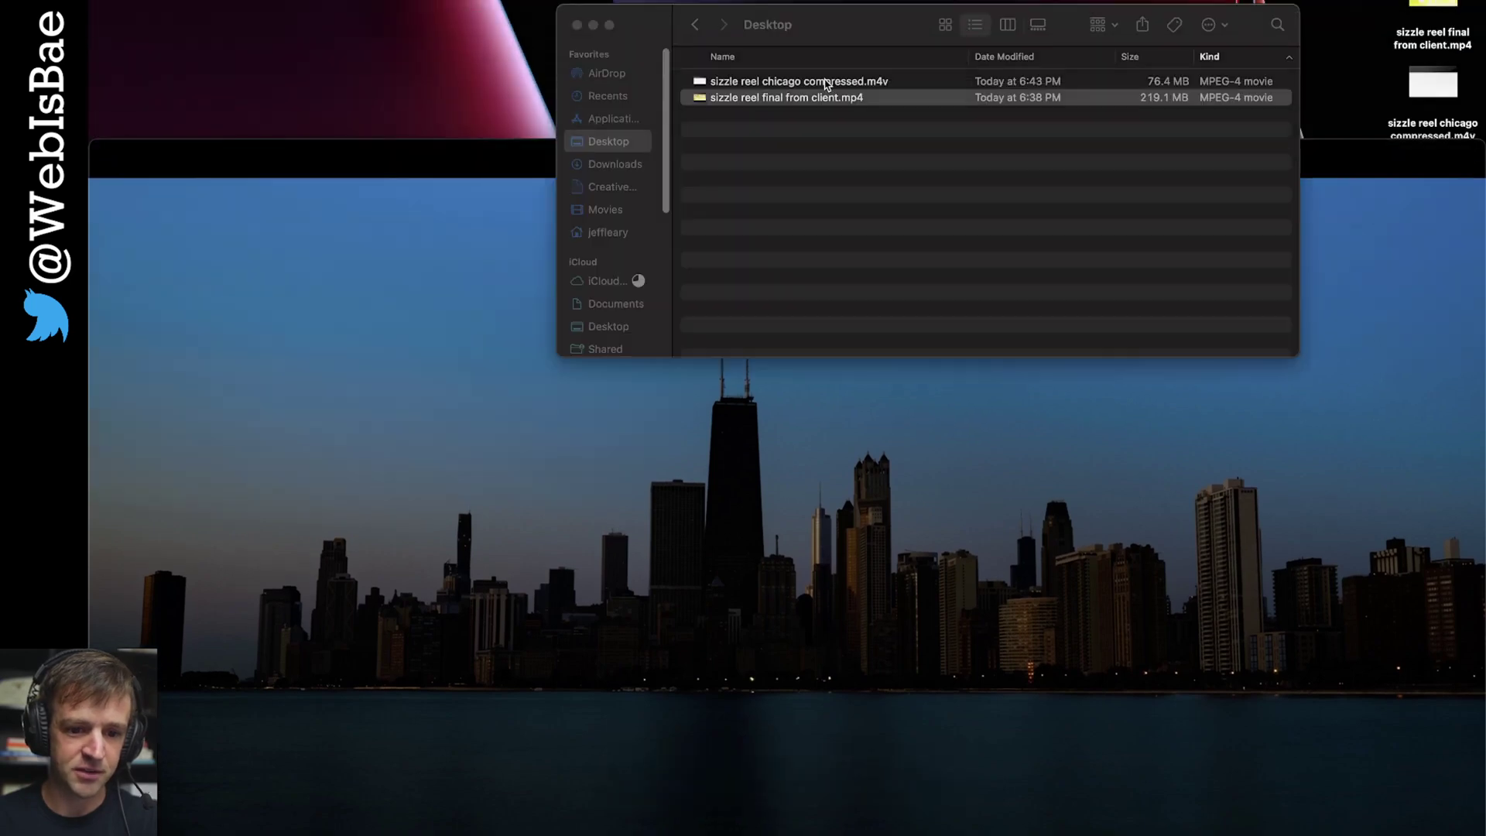
{"action": "left_click_drag", "start_coordinate": [848, 43], "coordinate": [891, 8]}
- Open "sizzle reel chicago compressed.m4v" in QuickTime Player and position it over the original video to compare their quality
{"action": "right_click", "coordinate": [868, 50]}
{"action": "mouse_move", "coordinate": [890, 71]}
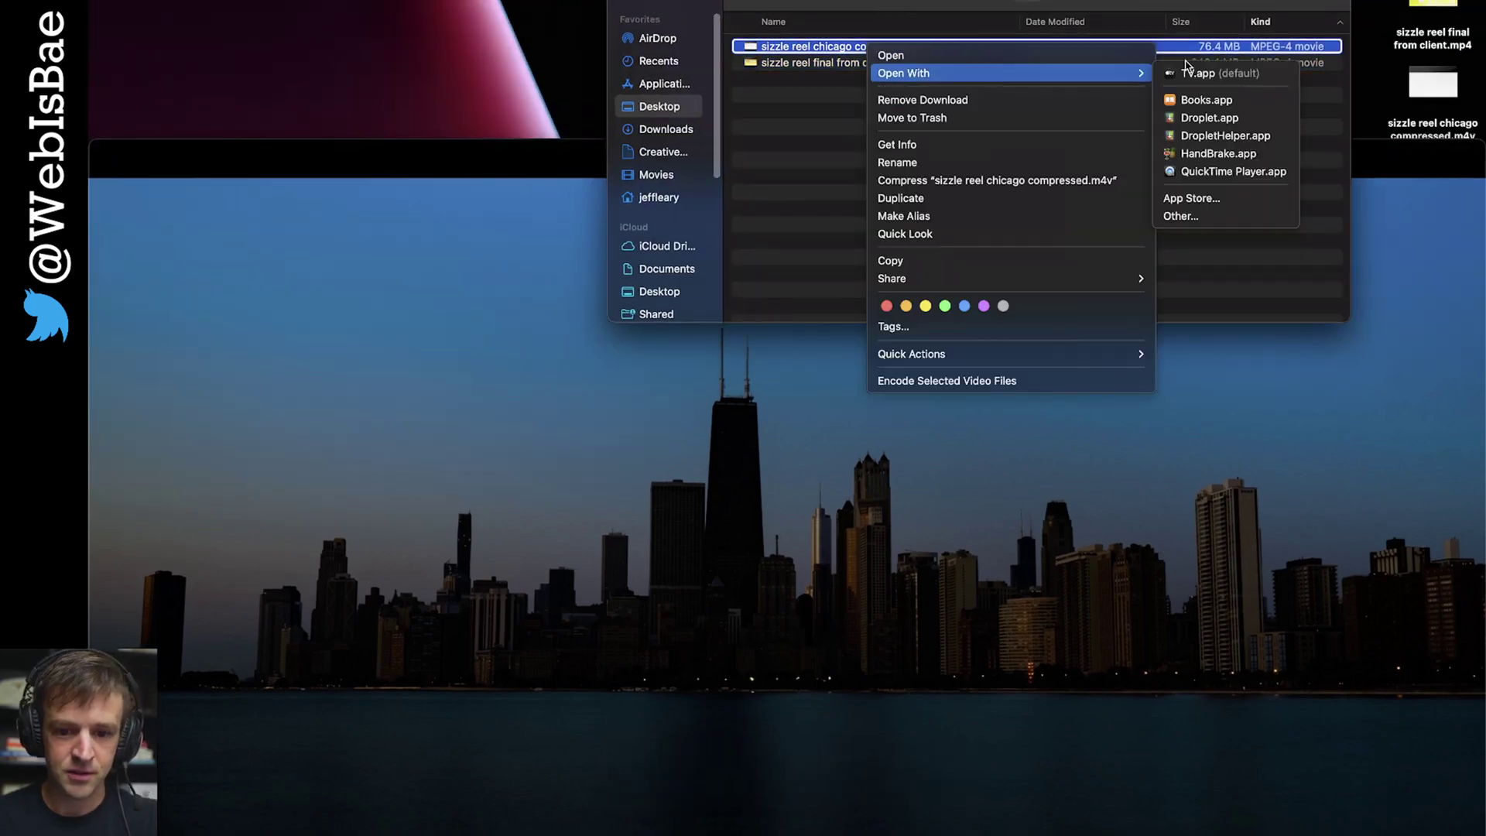
{"action": "left_click", "coordinate": [1215, 172]}
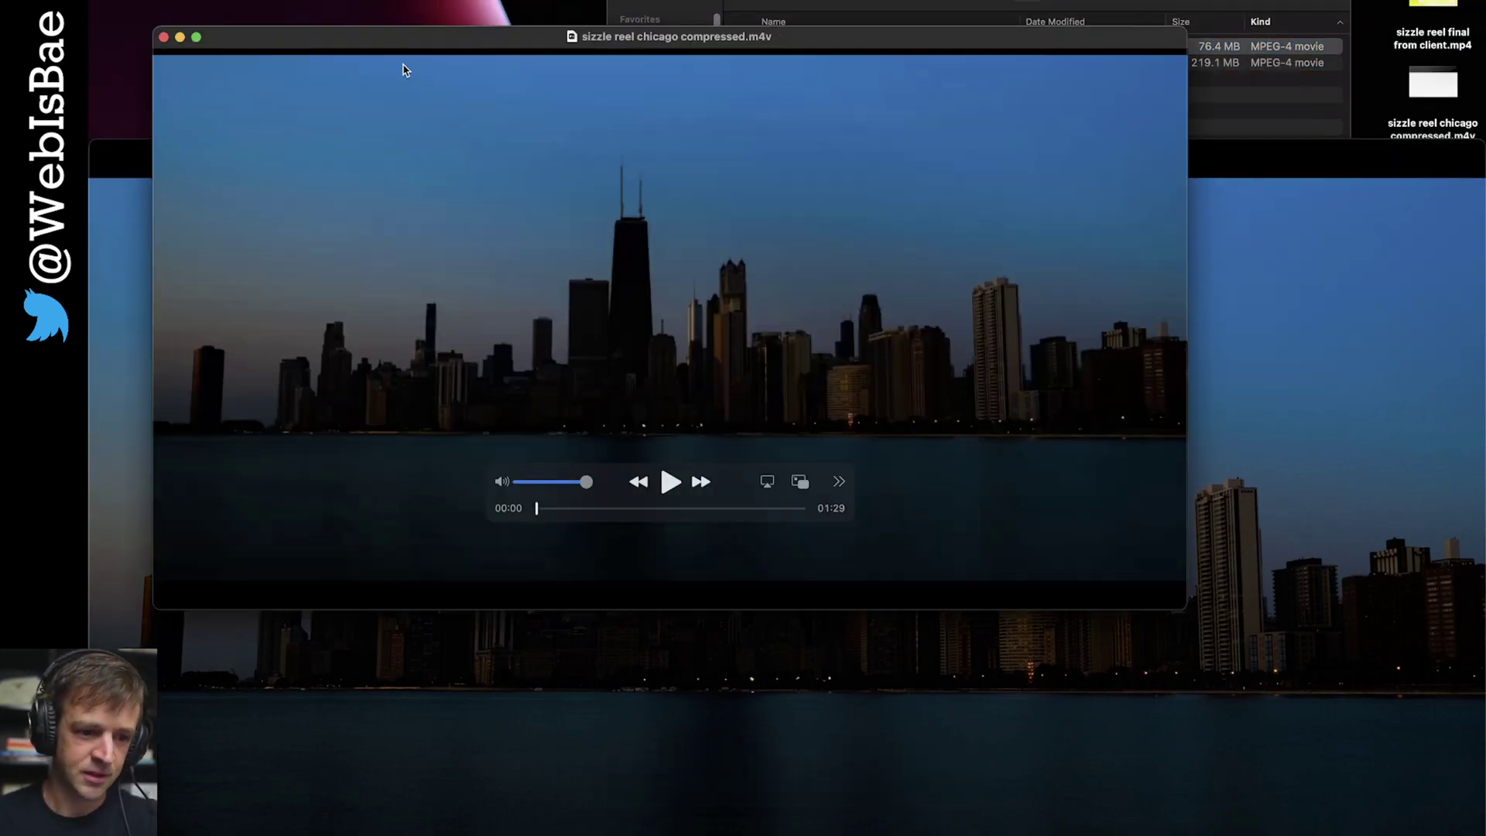
{"action": "left_click_drag", "start_coordinate": [405, 63], "coordinate": [644, 61]}
{"action": "left_click", "coordinate": [352, 152]}
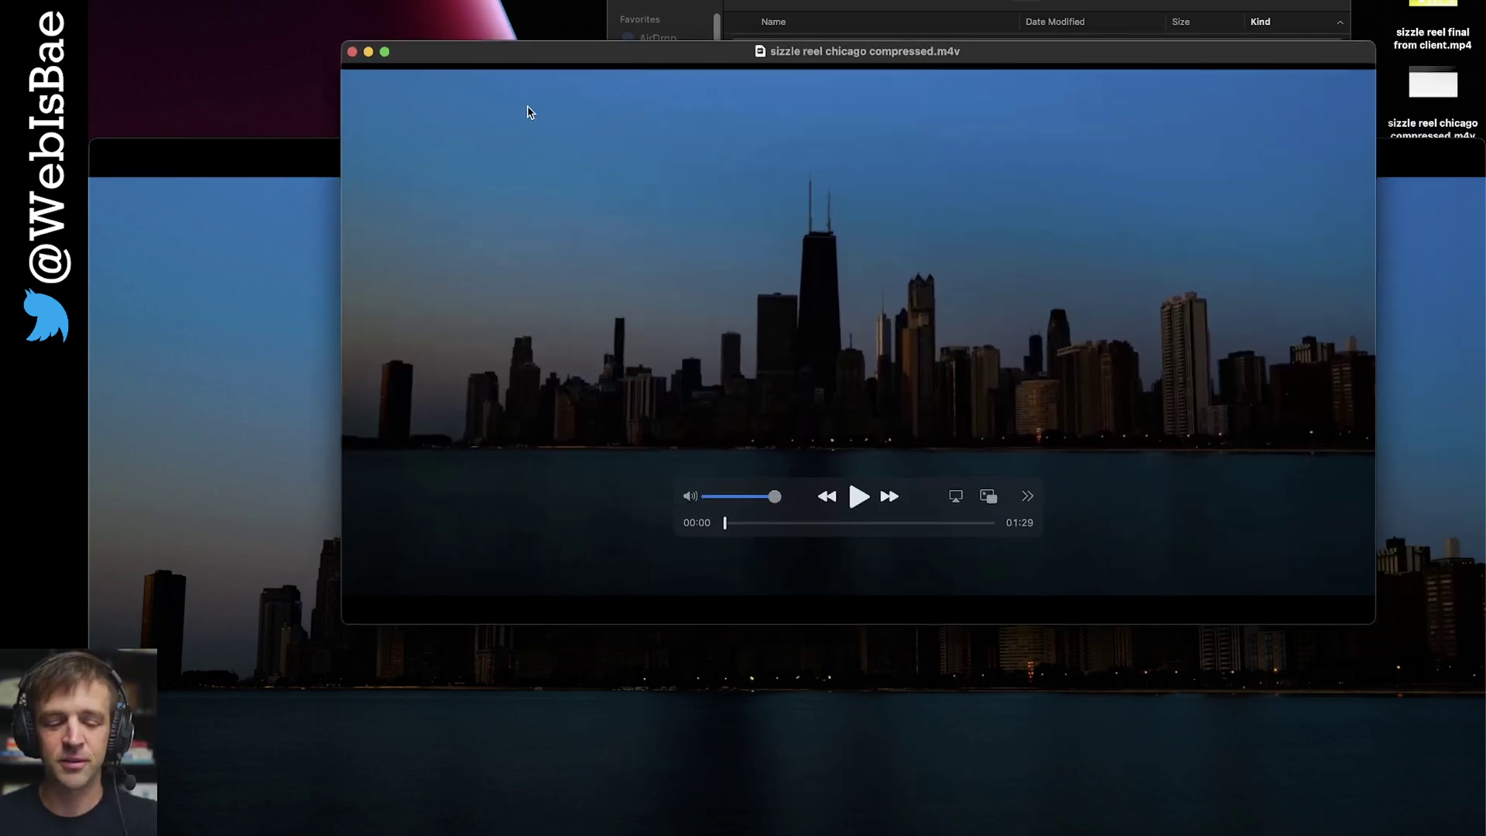
{"action": "left_click_drag", "start_coordinate": [492, 61], "coordinate": [484, 51]}
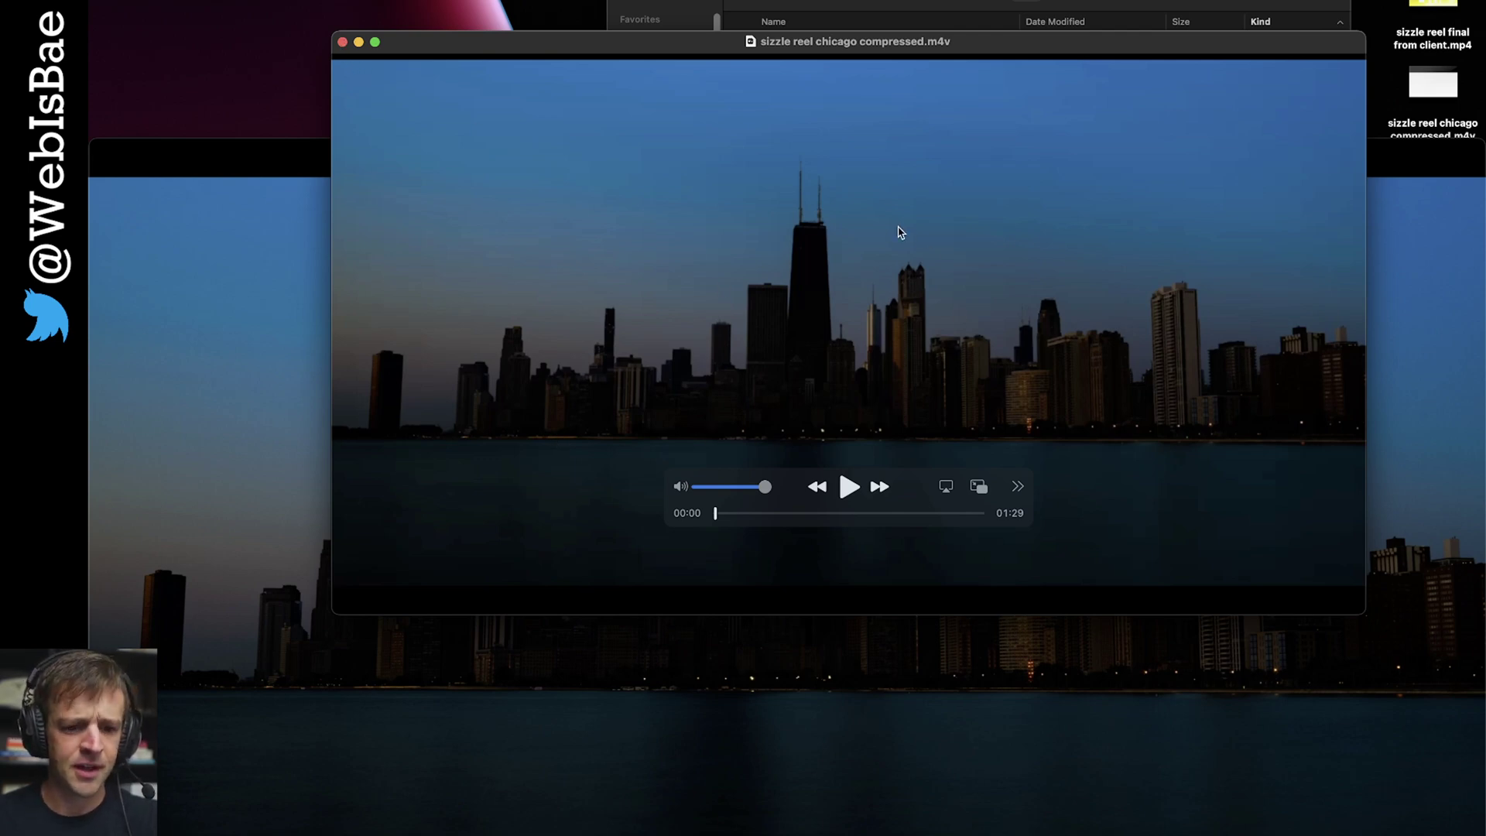
{"action": "left_click_drag", "start_coordinate": [823, 56], "coordinate": [830, 125]}
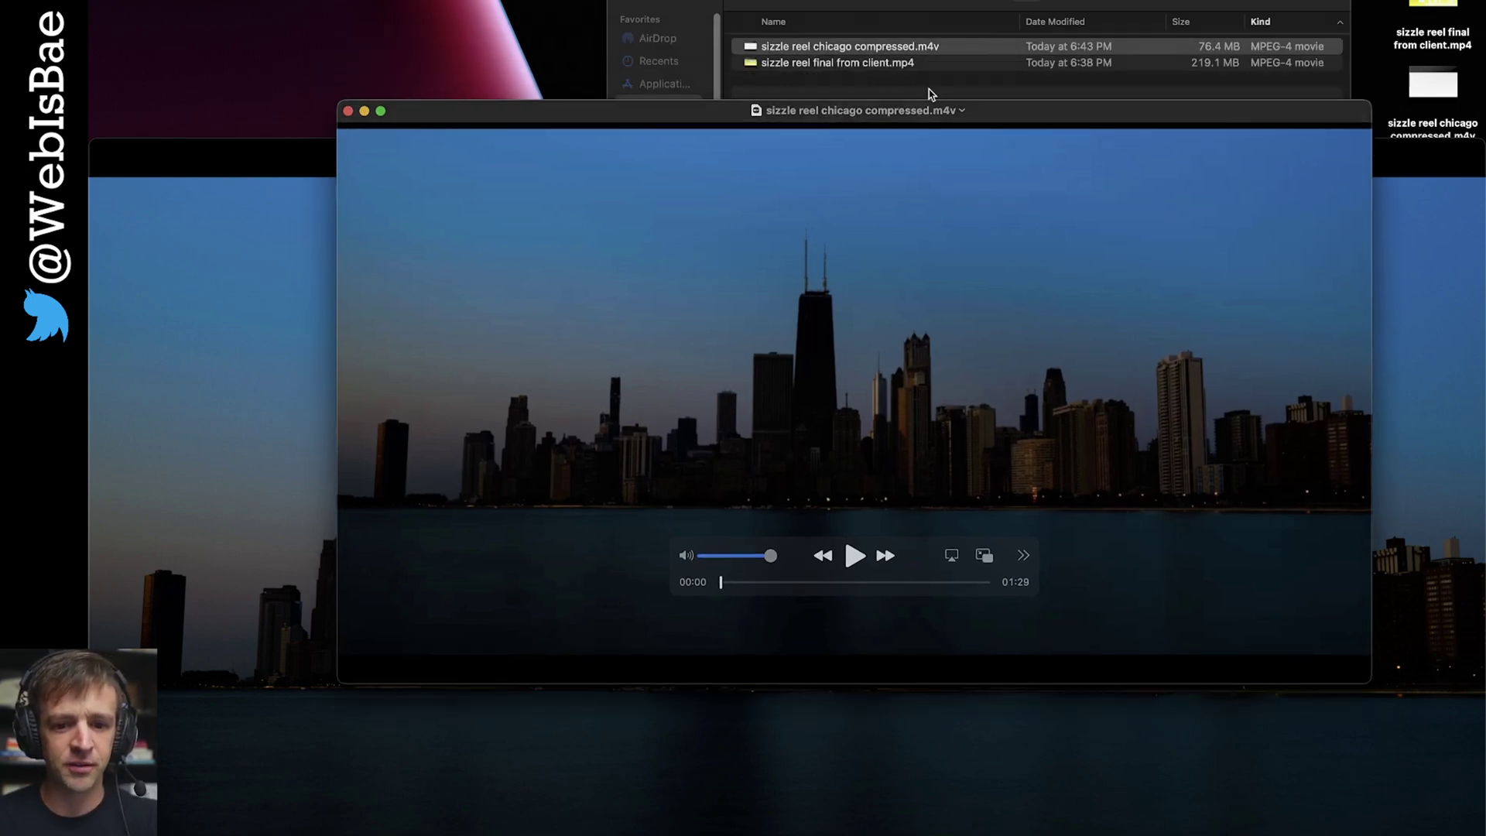
- Check the compressed file's size against the original in Finder, then close both video windows
{"action": "left_click", "coordinate": [1210, 53]}
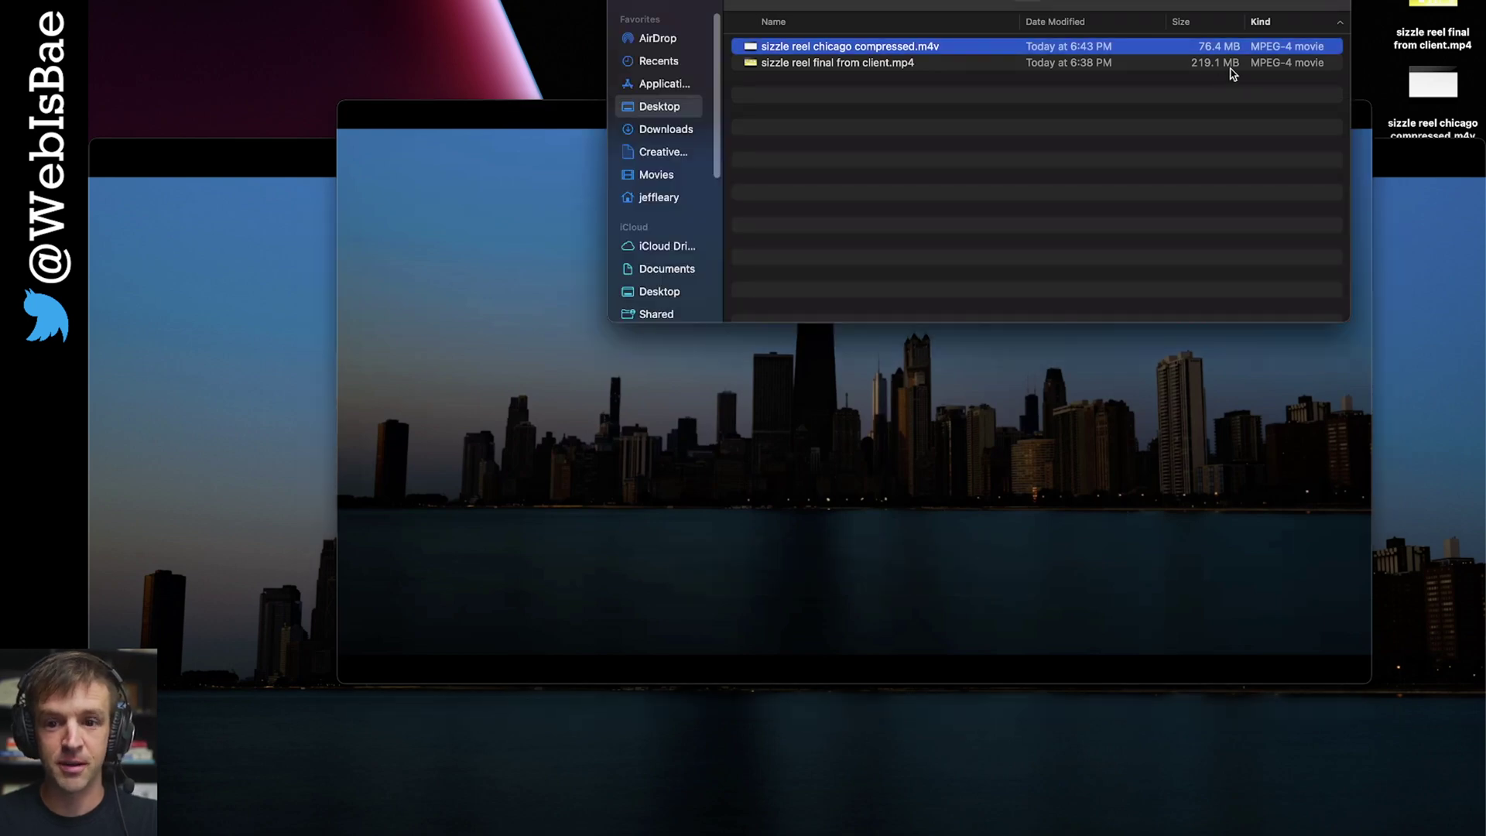
{"action": "left_click", "coordinate": [536, 133]}
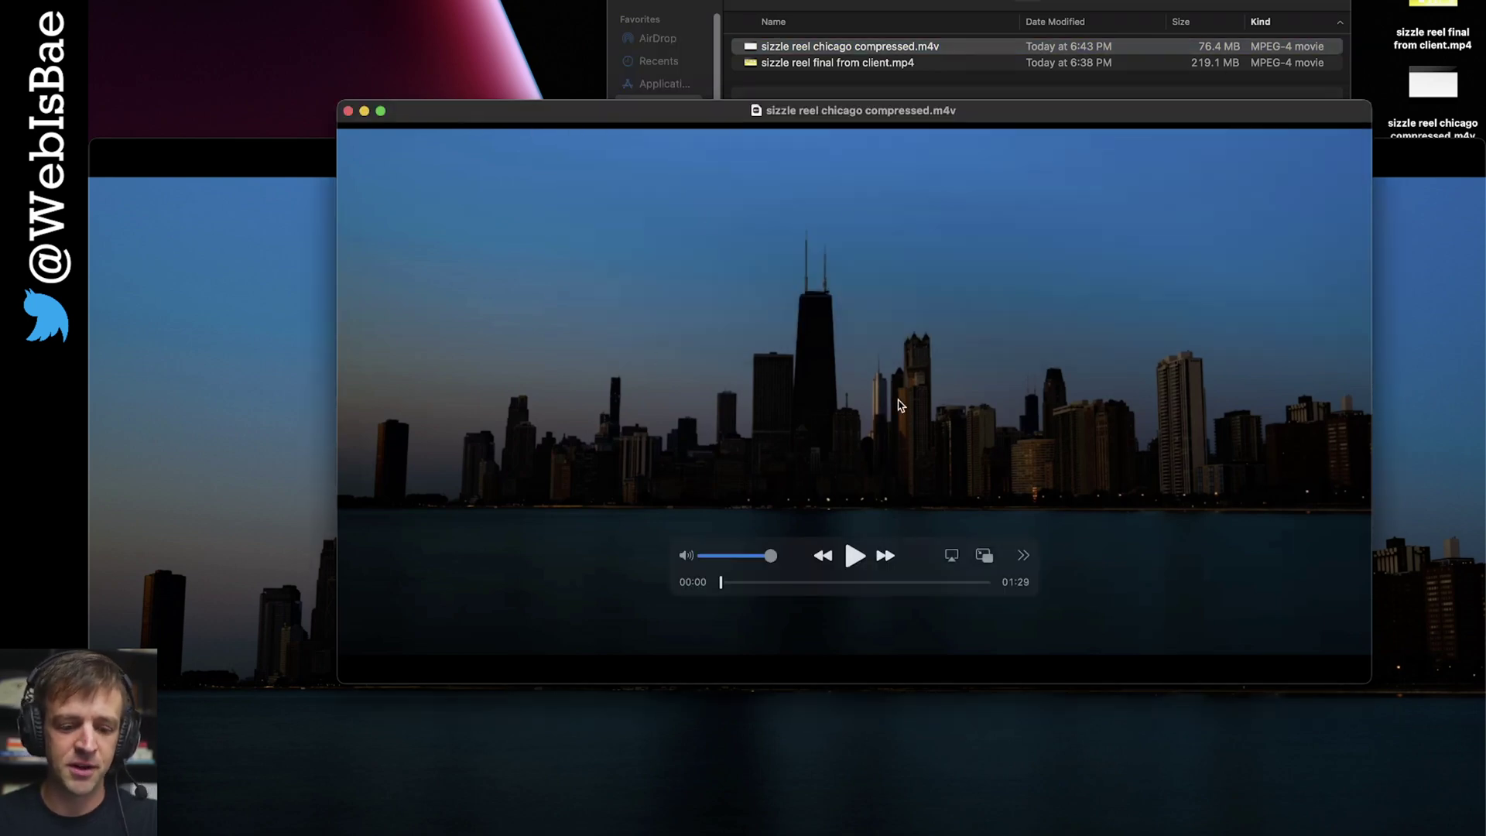
{"action": "left_click", "coordinate": [348, 111]}
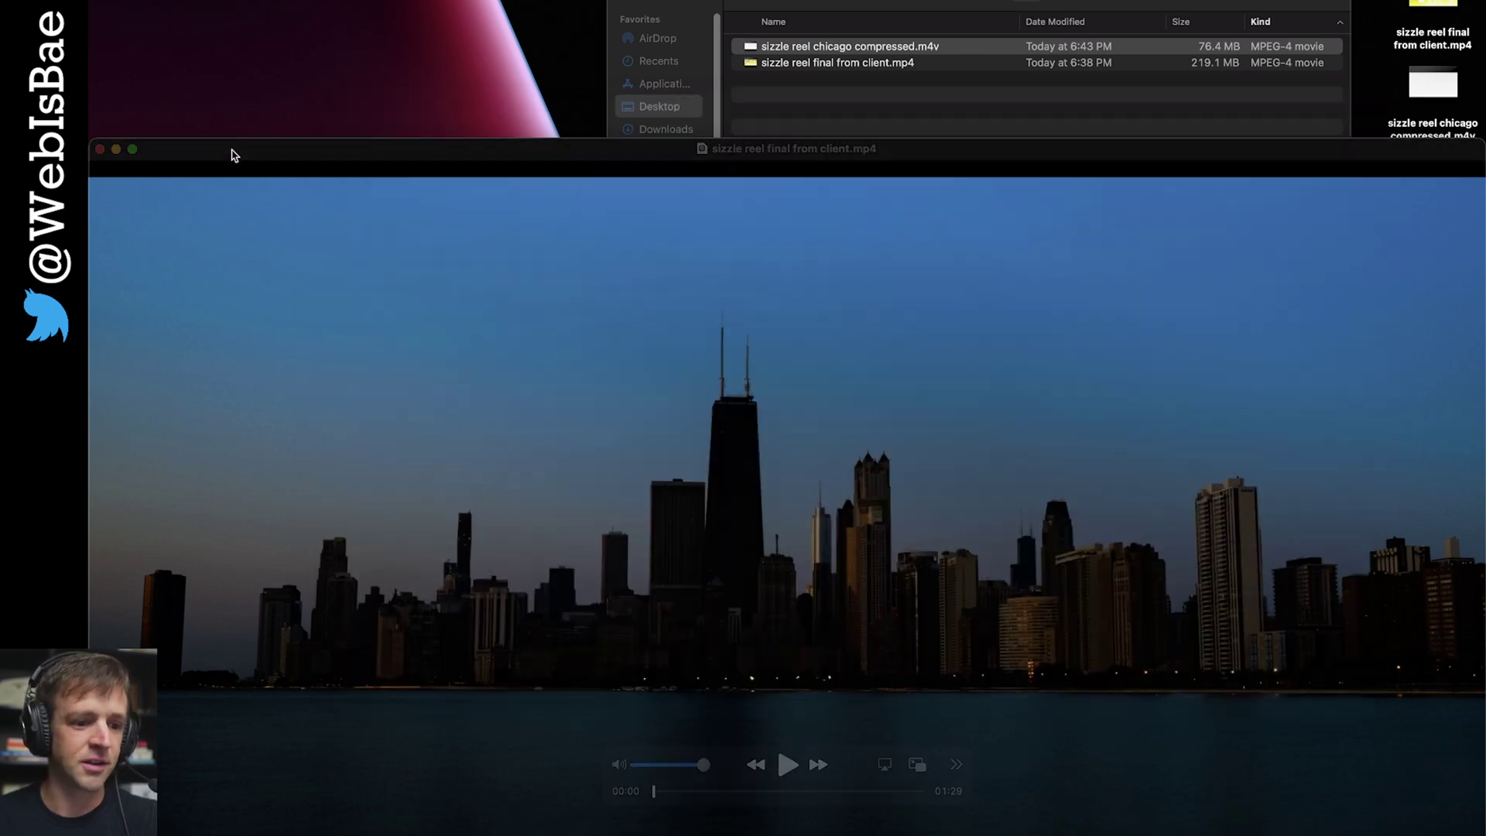
{"action": "left_click", "coordinate": [104, 150]}
{"action": "mouse_move", "coordinate": [947, 12]}
{"action": "left_mouse_down"}
{"action": "mouse_move", "coordinate": [905, 34]}
{"action": "mouse_move", "coordinate": [973, 43]}
{"action": "mouse_move", "coordinate": [989, 23]}
{"action": "mouse_move", "coordinate": [967, 27]}
{"action": "left_mouse_up"}
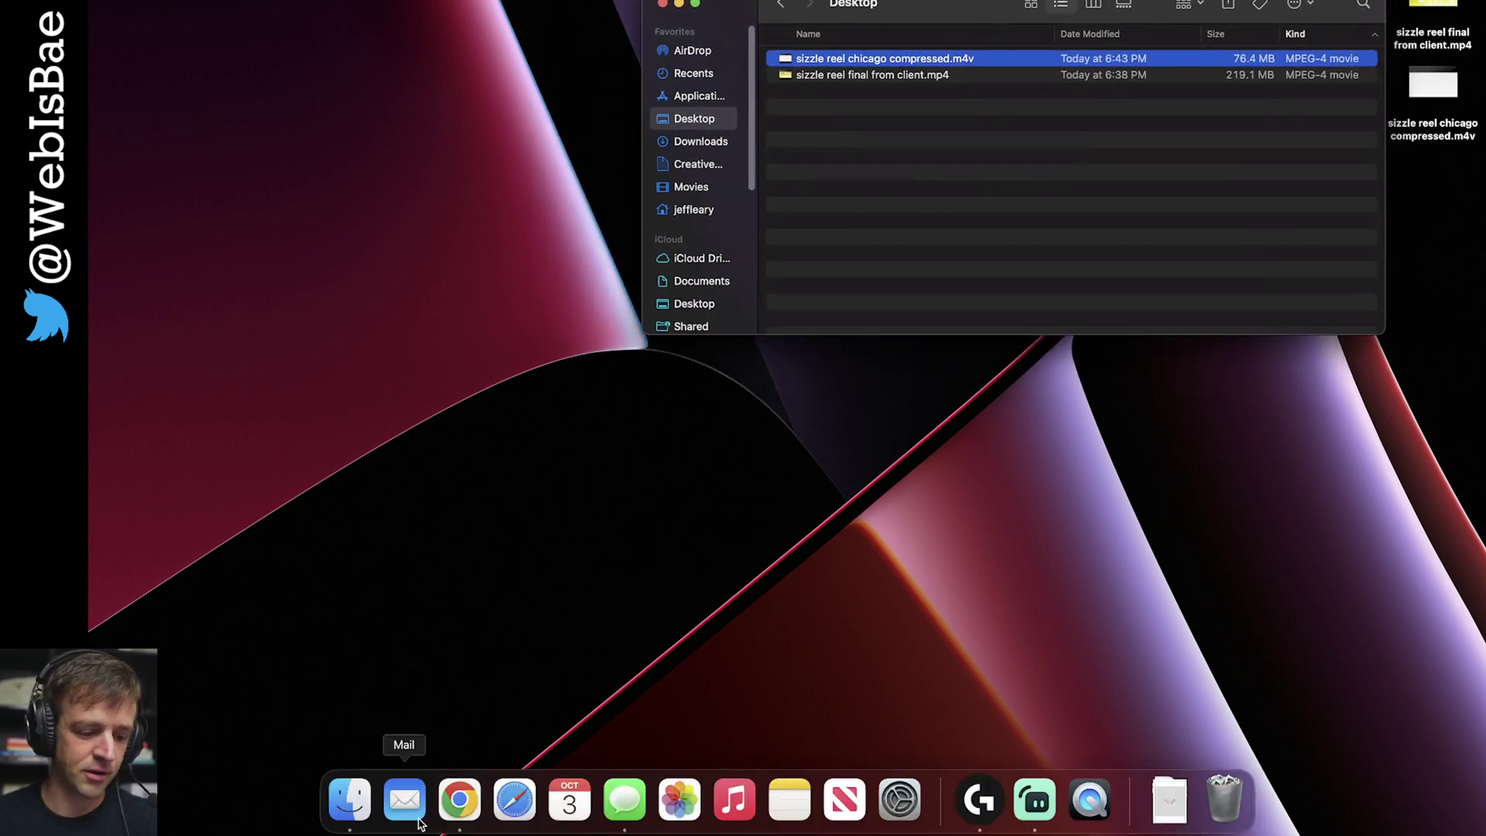
- Switch to the dropbox-video-yt project in the Webflow Designer in Chrome and open the Home page settings
{"action": "left_click", "coordinate": [460, 800]}
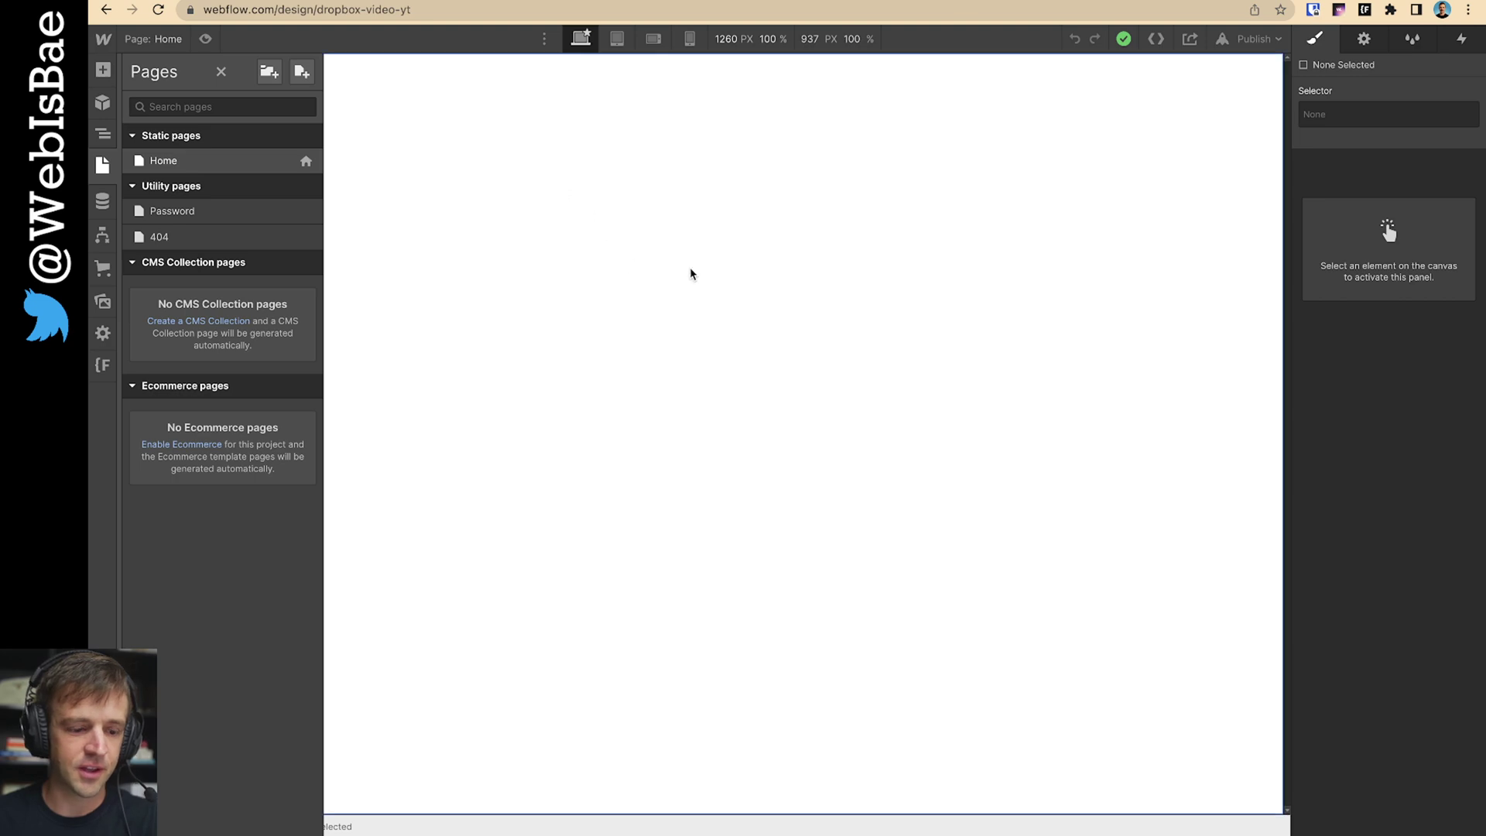
{"action": "left_click", "coordinate": [772, 129]}
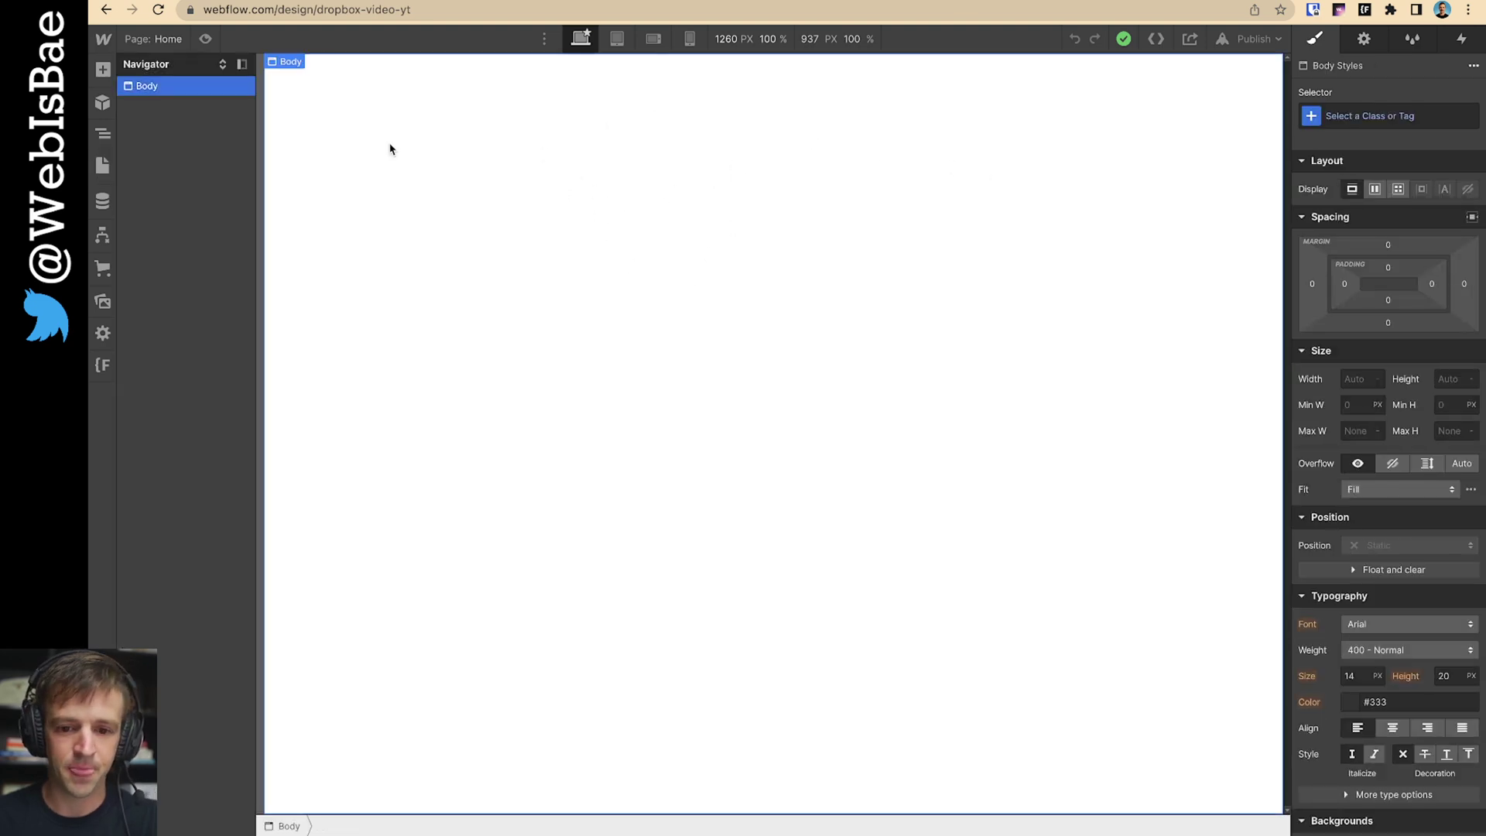
{"action": "left_click", "coordinate": [102, 167]}
{"action": "left_click", "coordinate": [301, 166]}
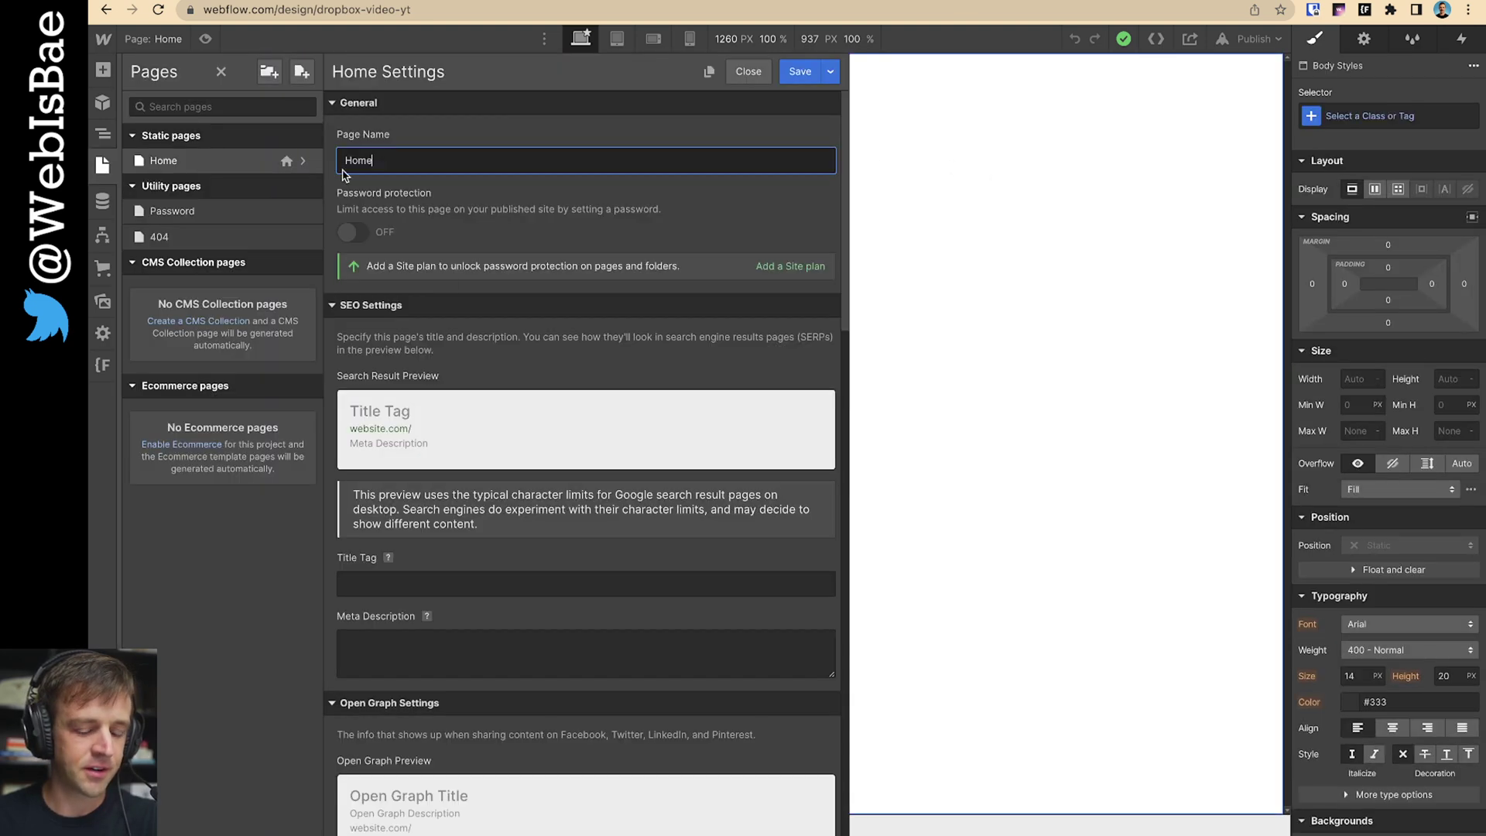
- Examine the index.js script embed in the Home page's custom code before the closing body tag
{"action": "scroll", "coordinate": [480, 331], "scroll_direction": "down", "scroll_amount": 20}
{"action": "left_click", "coordinate": [636, 520]}
{"action": "left_click_drag", "start_coordinate": [530, 488], "coordinate": [364, 490]}
{"action": "left_click", "coordinate": [481, 522]}
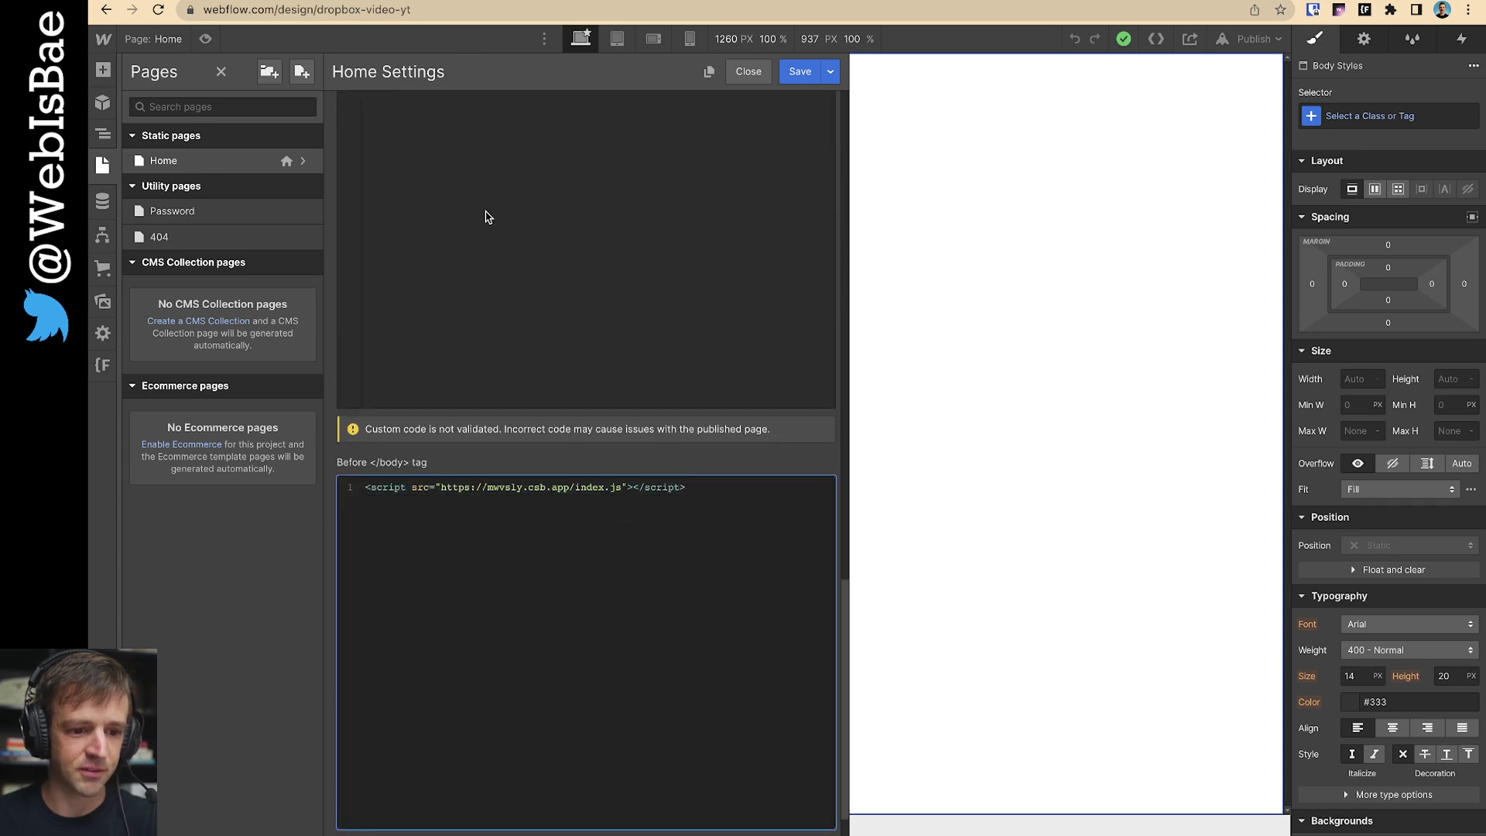
- Review the IntersectionObserver script in index.js on CodeSandbox, then return to the Webflow Designer
{"action": "left_click", "coordinate": [407, 1]}
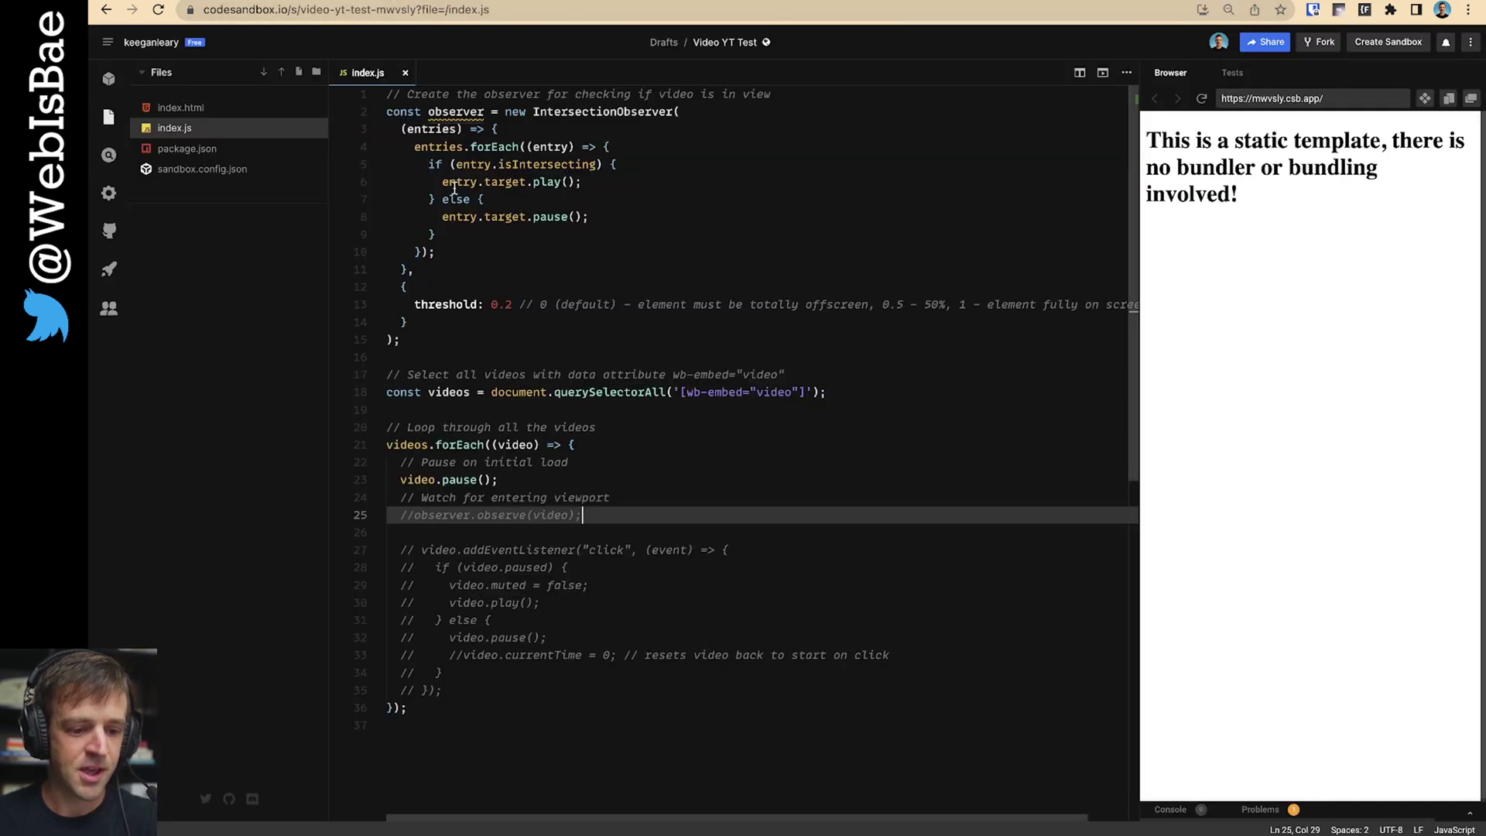
{"action": "left_click_drag", "start_coordinate": [456, 183], "coordinate": [603, 501]}
{"action": "left_click", "coordinate": [607, 532]}
{"action": "left_click", "coordinate": [660, 1]}
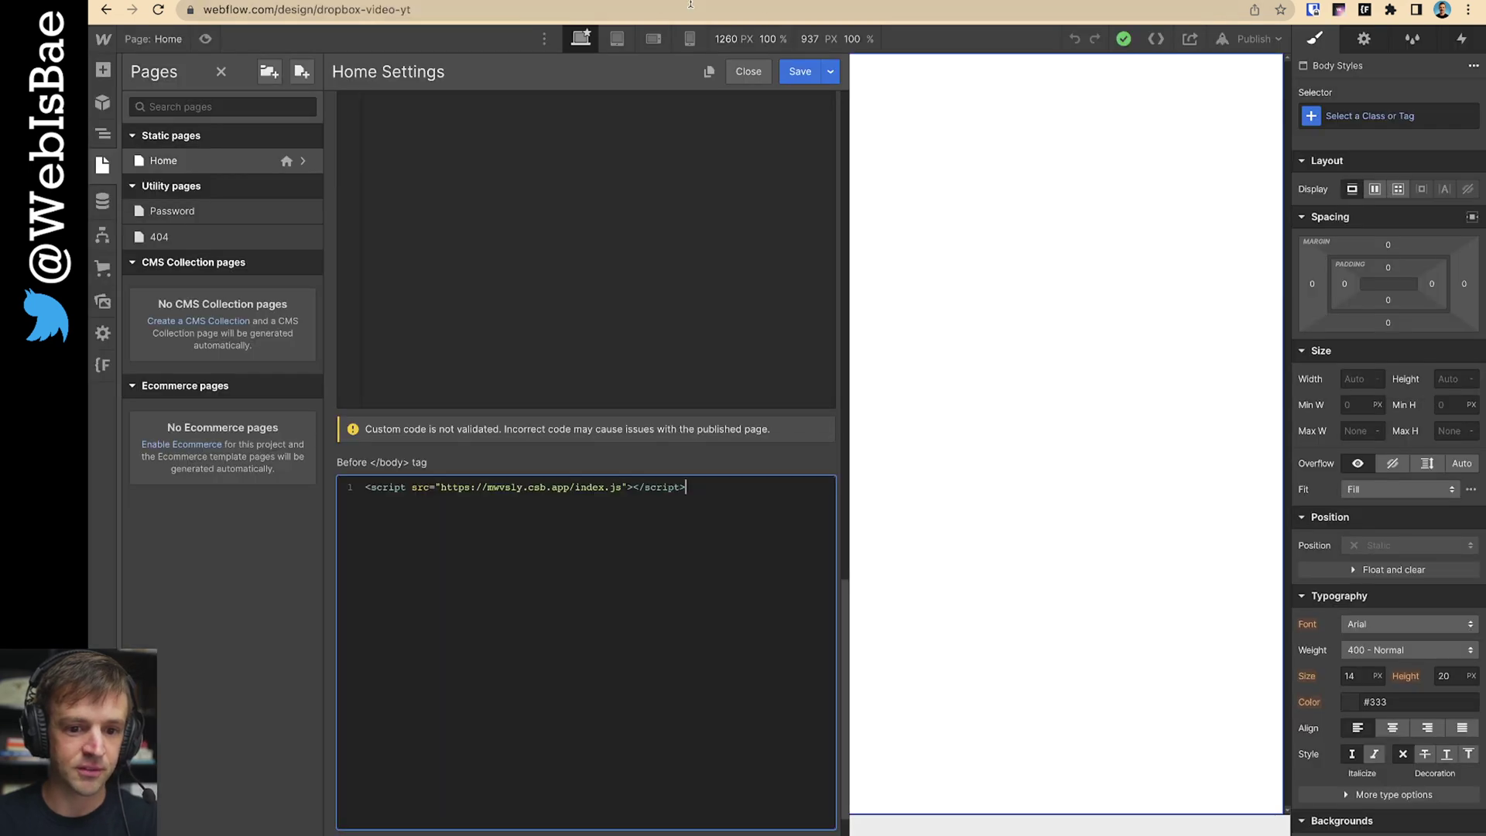
- Open the "Embed Dropbox Video in Webflow" entry in the Notion resource table and read its steps for getting a Dropbox video URL
{"action": "left_click", "coordinate": [659, 1]}
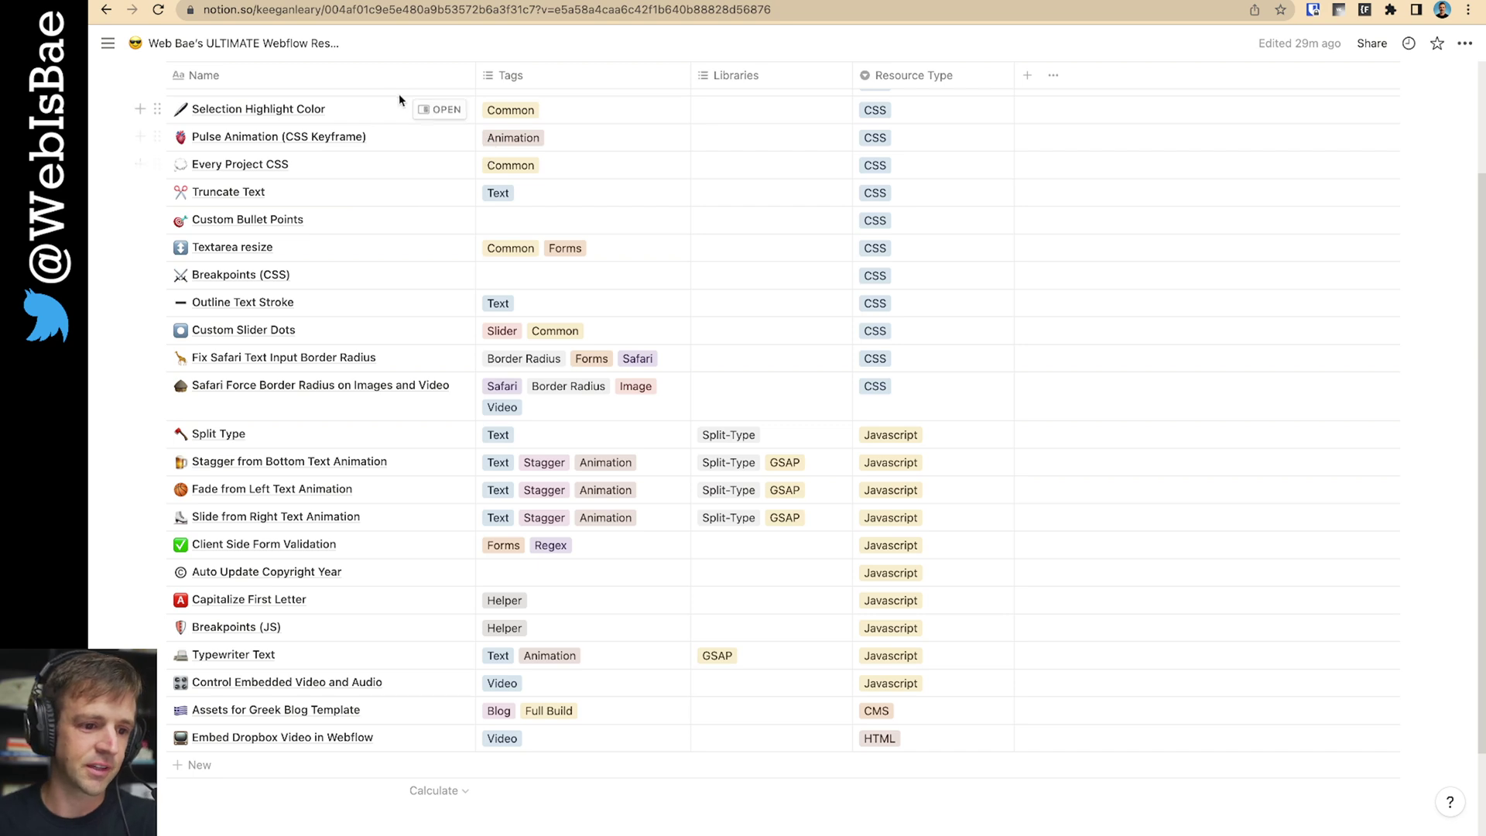
{"action": "scroll", "coordinate": [730, 371], "scroll_direction": "up", "scroll_amount": 5}
{"action": "scroll", "coordinate": [479, 357], "scroll_direction": "down", "scroll_amount": 5}
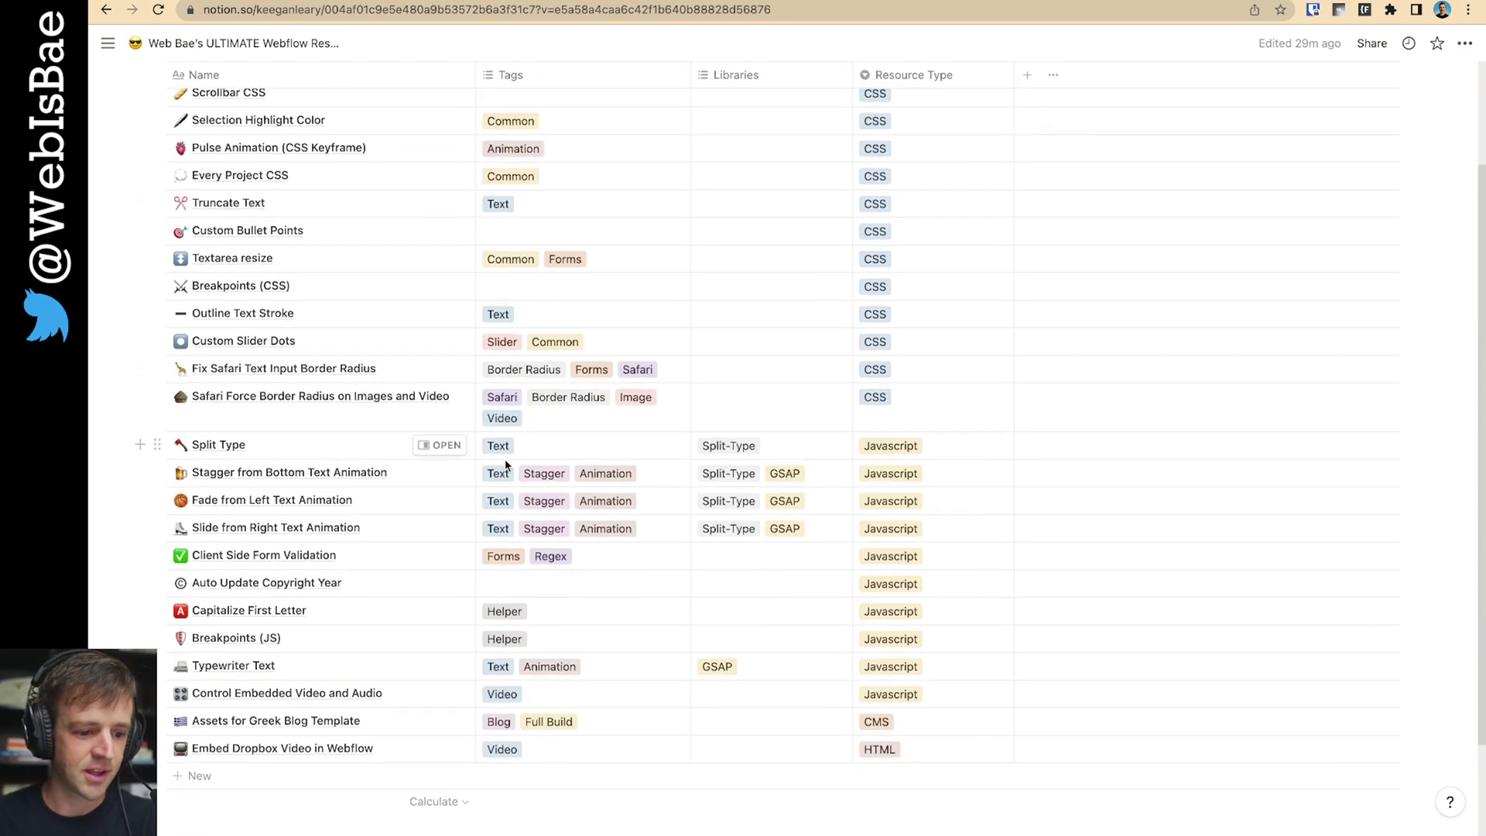
{"action": "scroll", "coordinate": [498, 468], "scroll_direction": "down", "scroll_amount": 1}
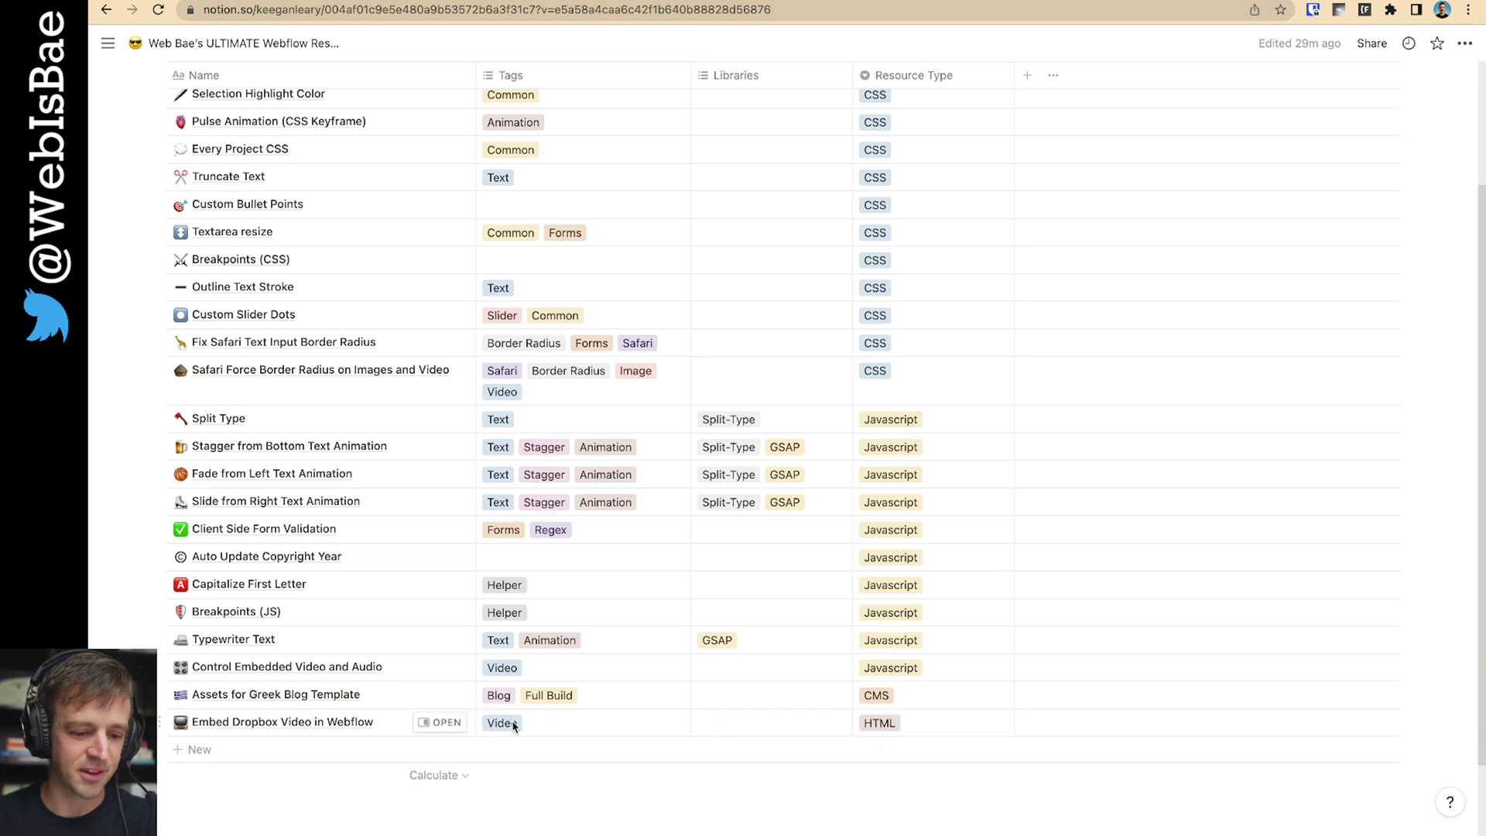
{"action": "left_click", "coordinate": [439, 722]}
{"action": "scroll", "coordinate": [1052, 374], "scroll_direction": "down", "scroll_amount": 3}
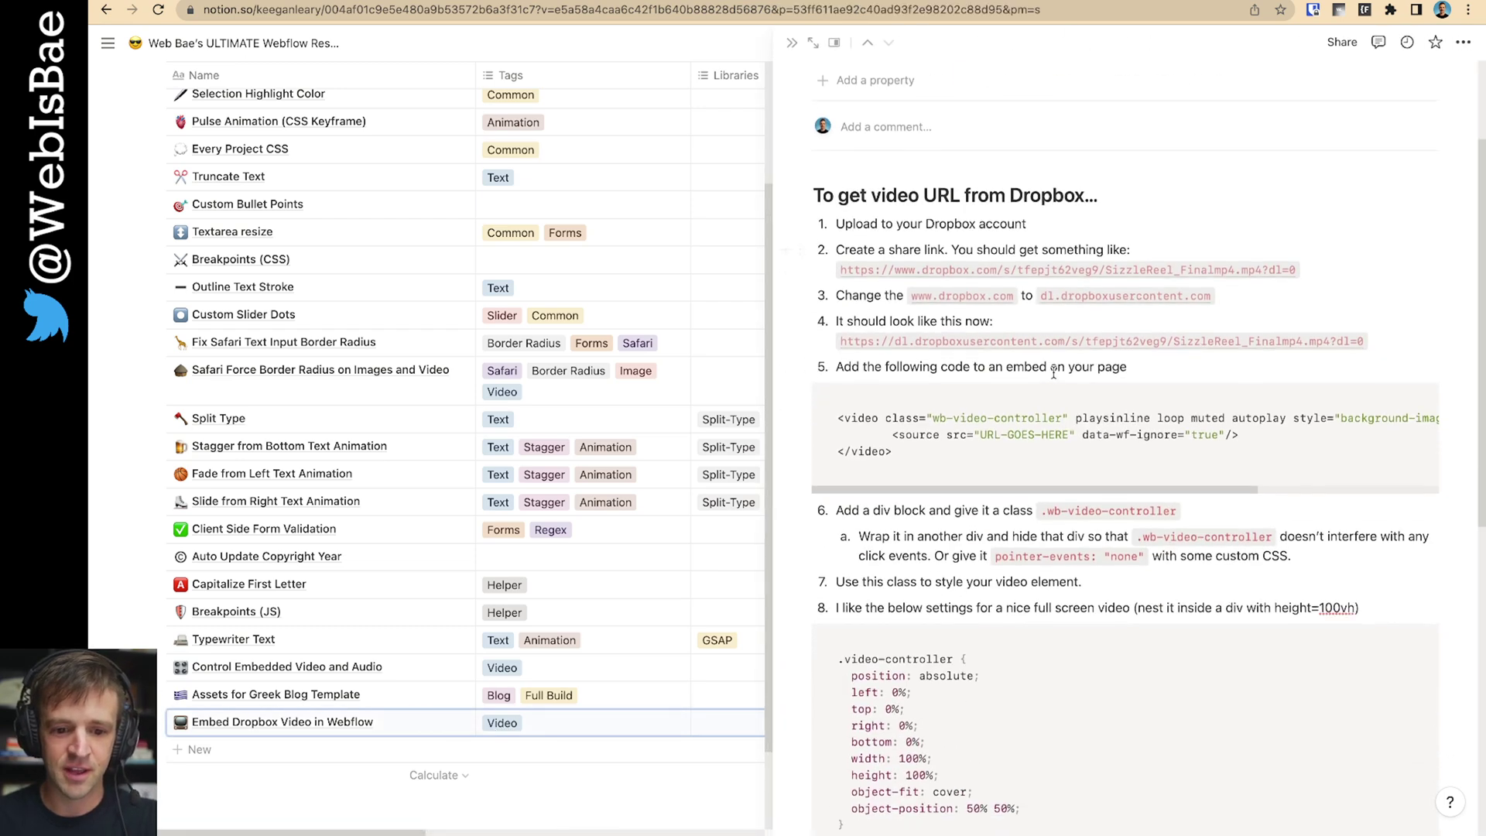
{"action": "scroll", "coordinate": [1052, 374], "scroll_direction": "down", "scroll_amount": 2}
{"action": "triple_click", "coordinate": [960, 162]}
{"action": "left_click", "coordinate": [960, 188]}
{"action": "triple_click", "coordinate": [960, 188]}
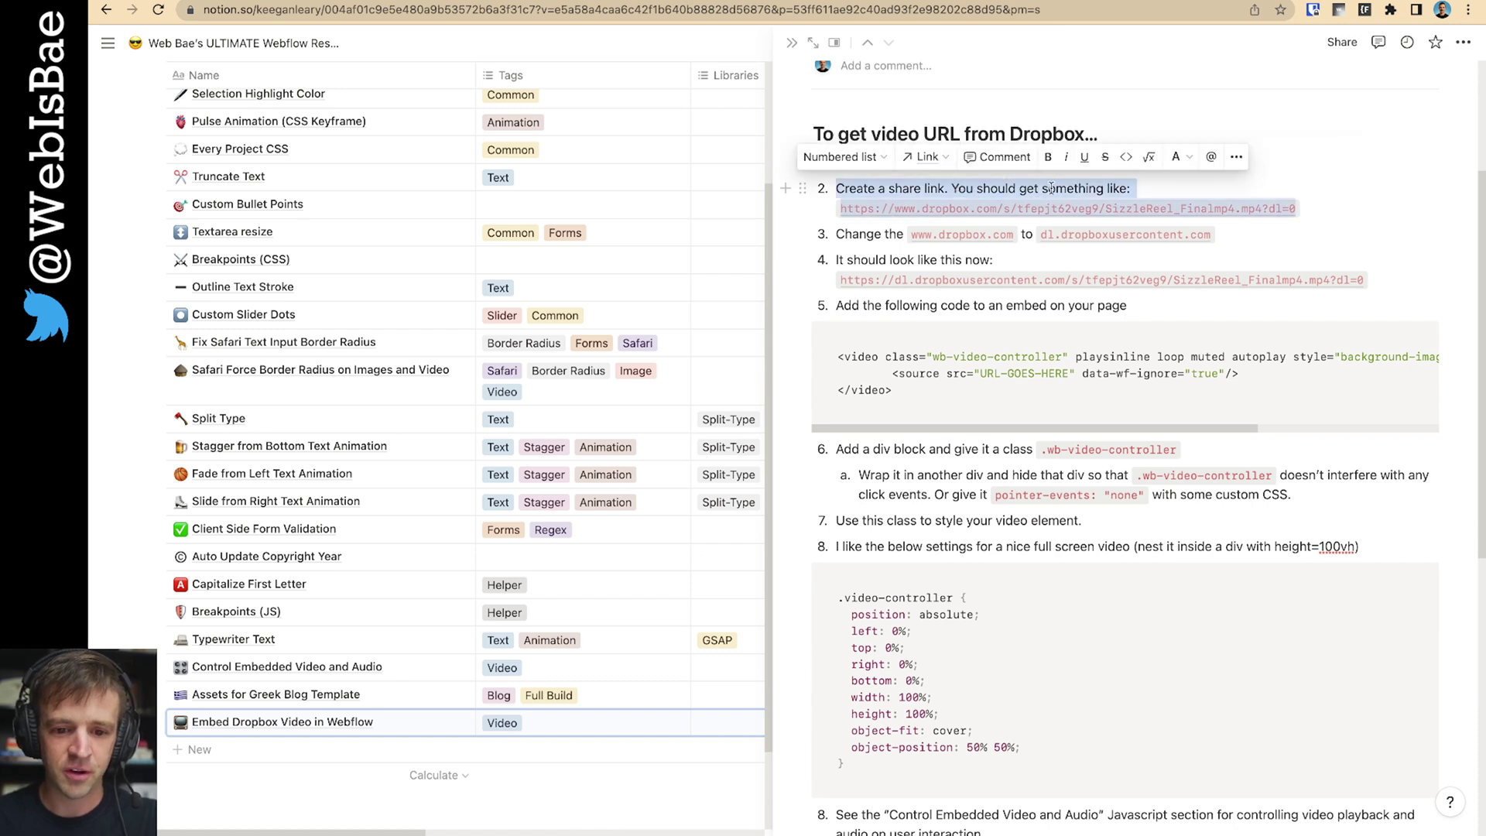
{"action": "left_click", "coordinate": [1050, 188]}
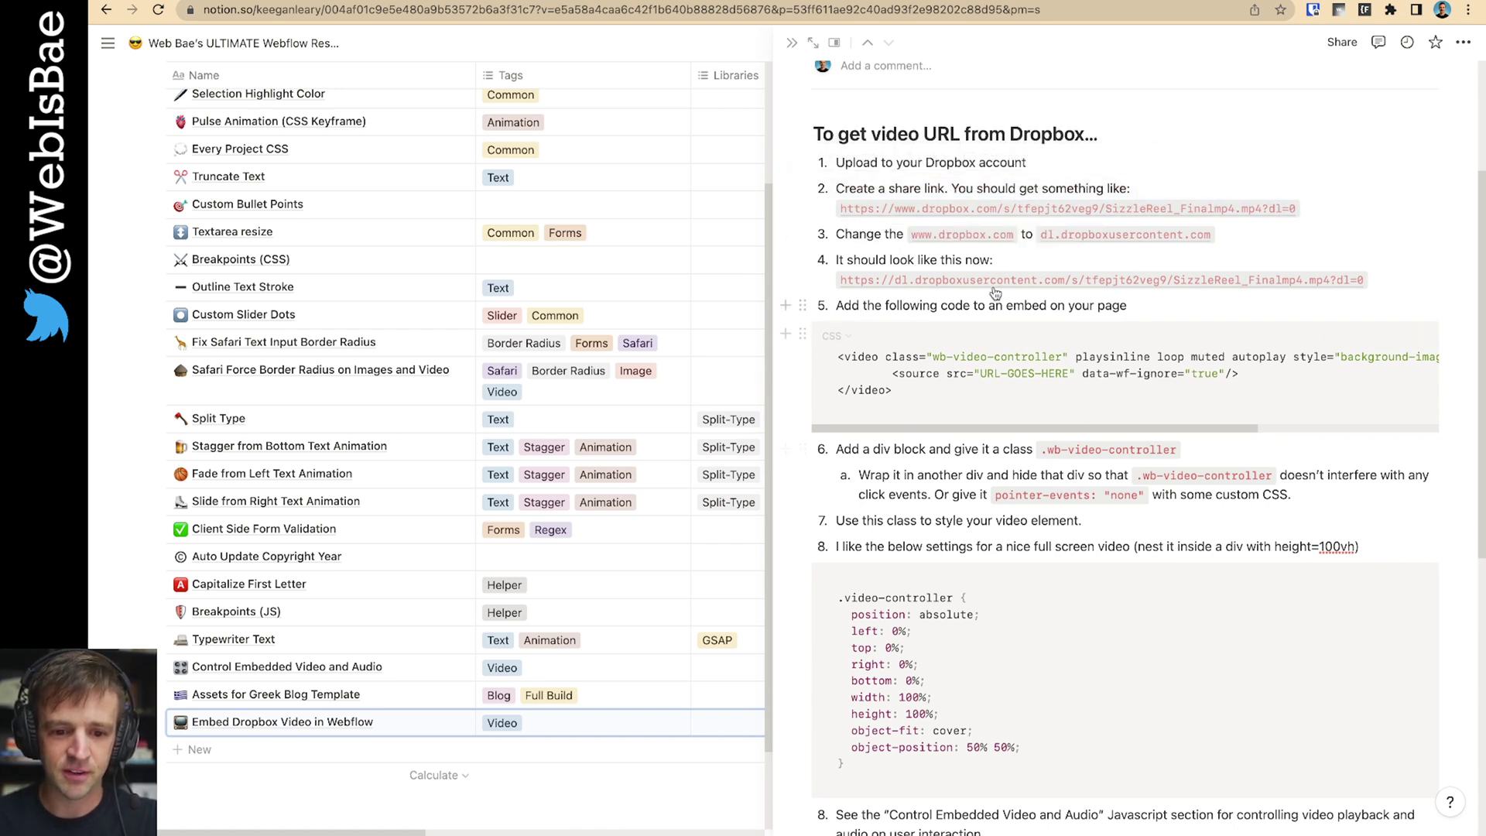
- Copy the shared link of "sizzle reel chicago compressed.mp4" in Dropbox and check the host replacement in the Notion instructions
{"action": "left_click", "coordinate": [594, 1]}
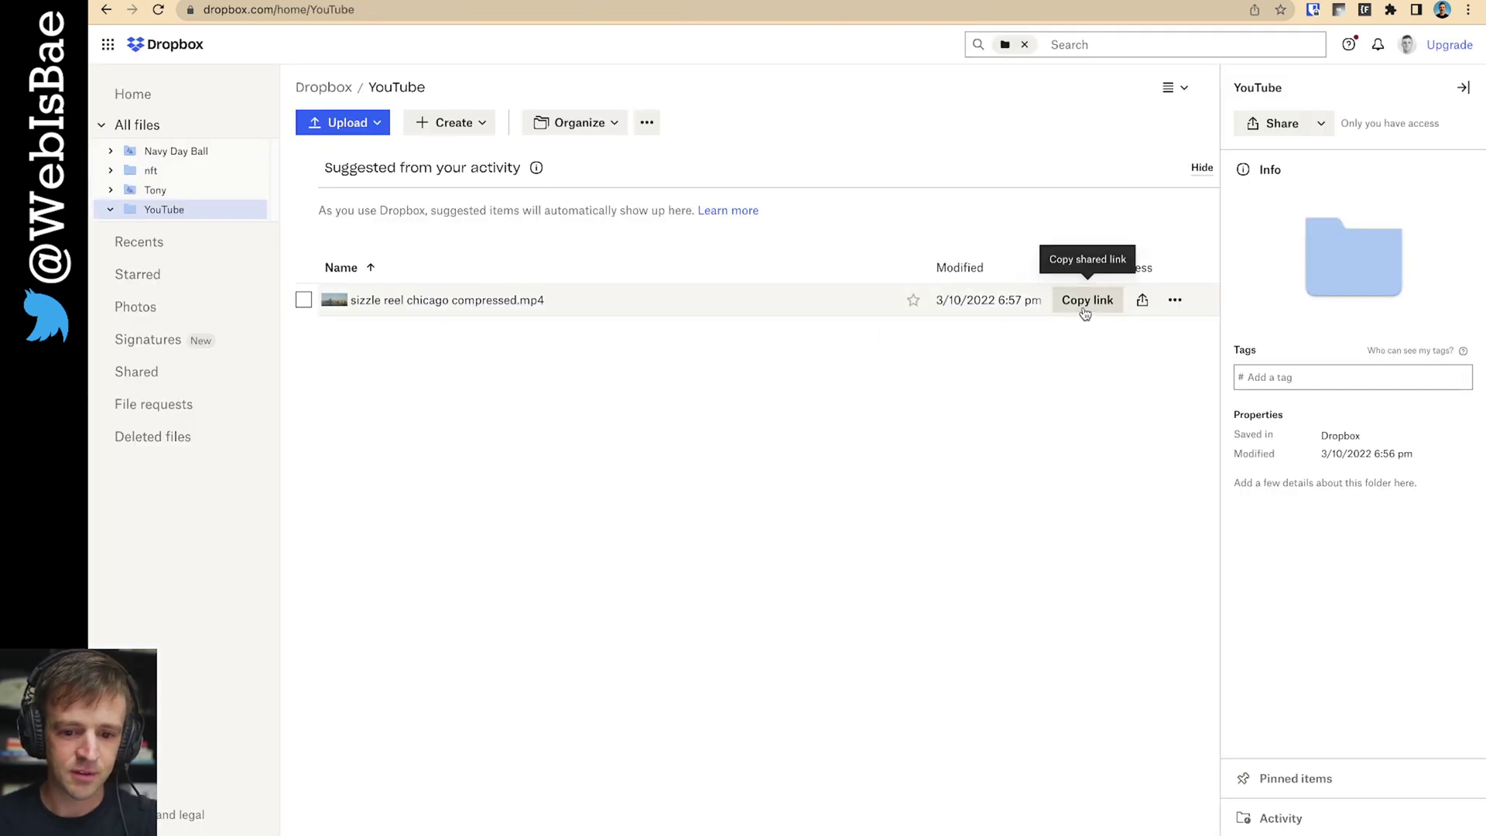
{"action": "left_click", "coordinate": [1085, 306]}
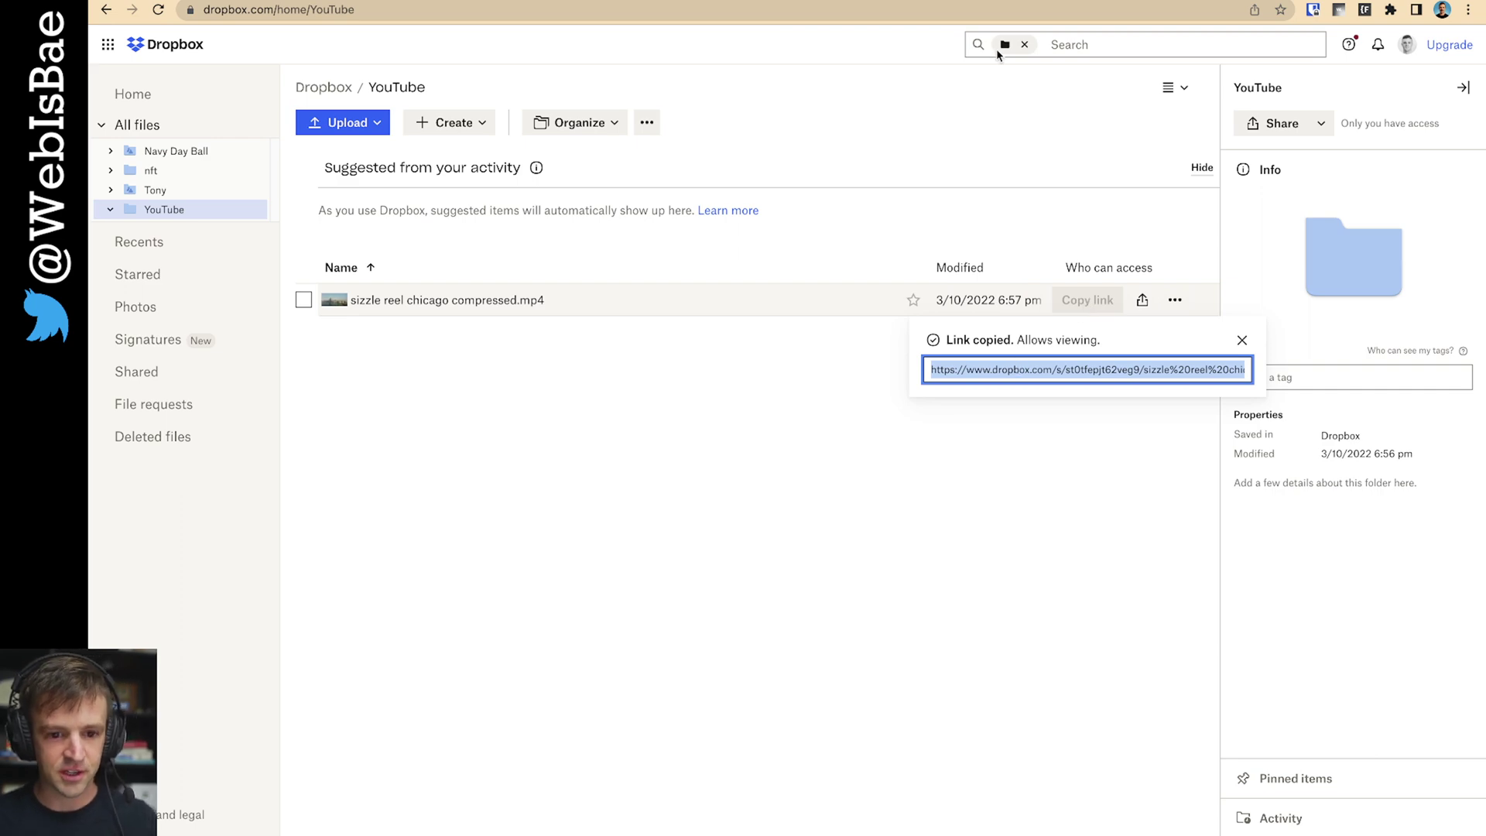
{"action": "left_click", "coordinate": [781, 0]}
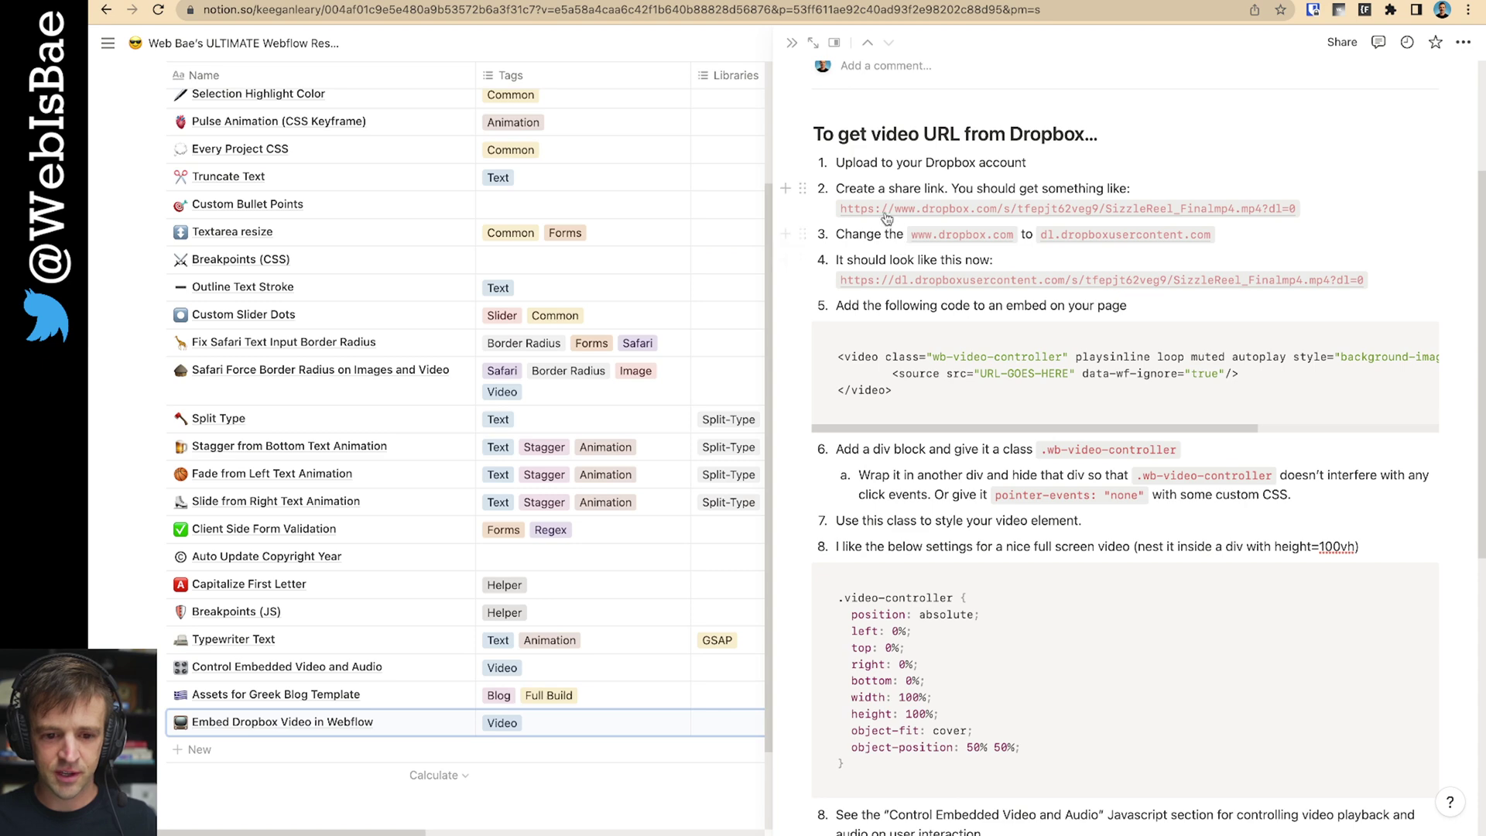
{"action": "mouse_move", "coordinate": [958, 246]}
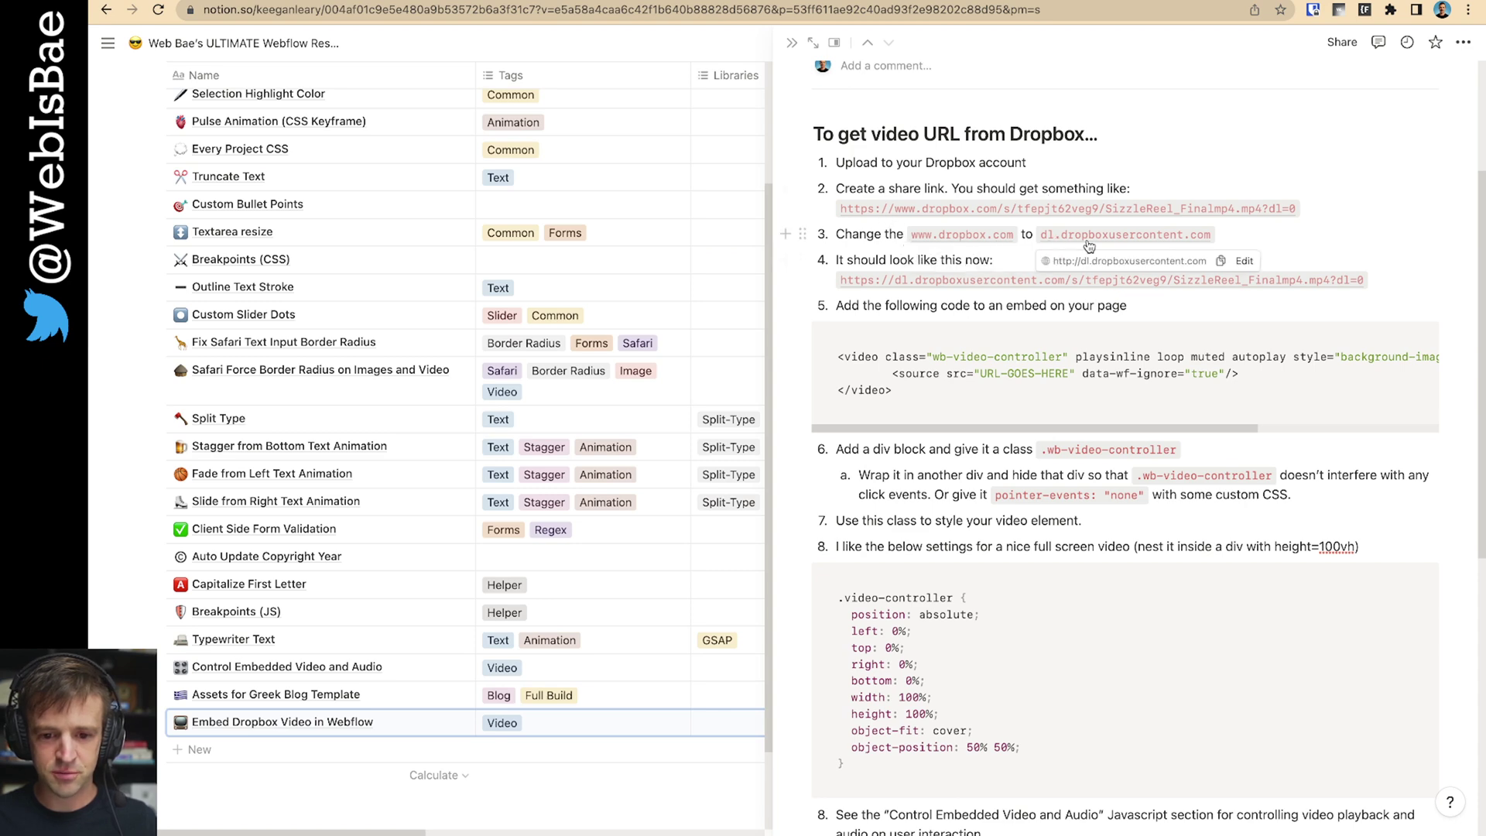
- Open the copied video link in a new browser tab with its host changed to dl.dropboxusercontent.com
{"action": "key", "text": "ctrl+t"}
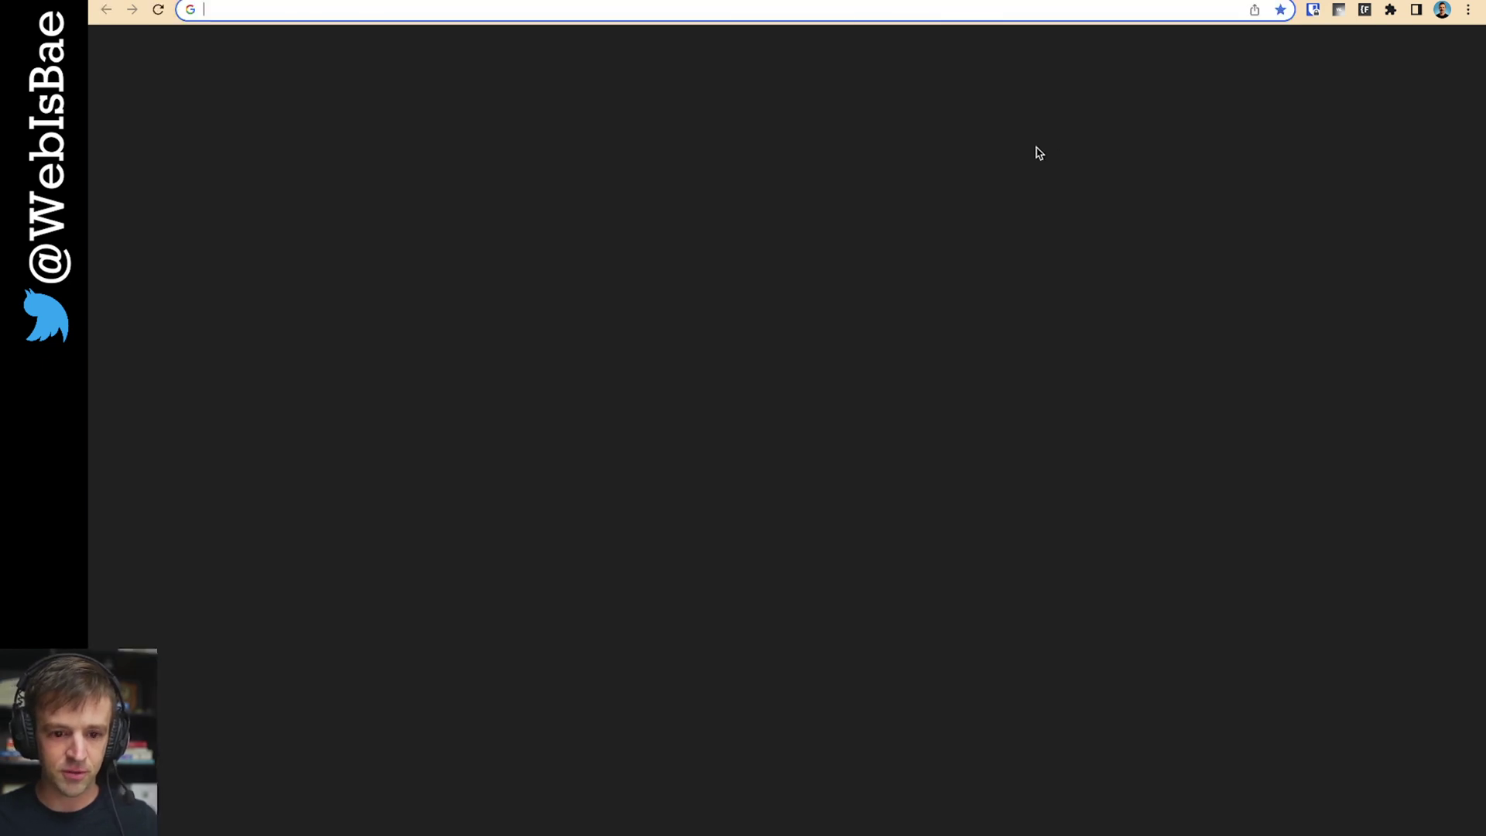
{"action": "key", "text": "ctrl+v"}
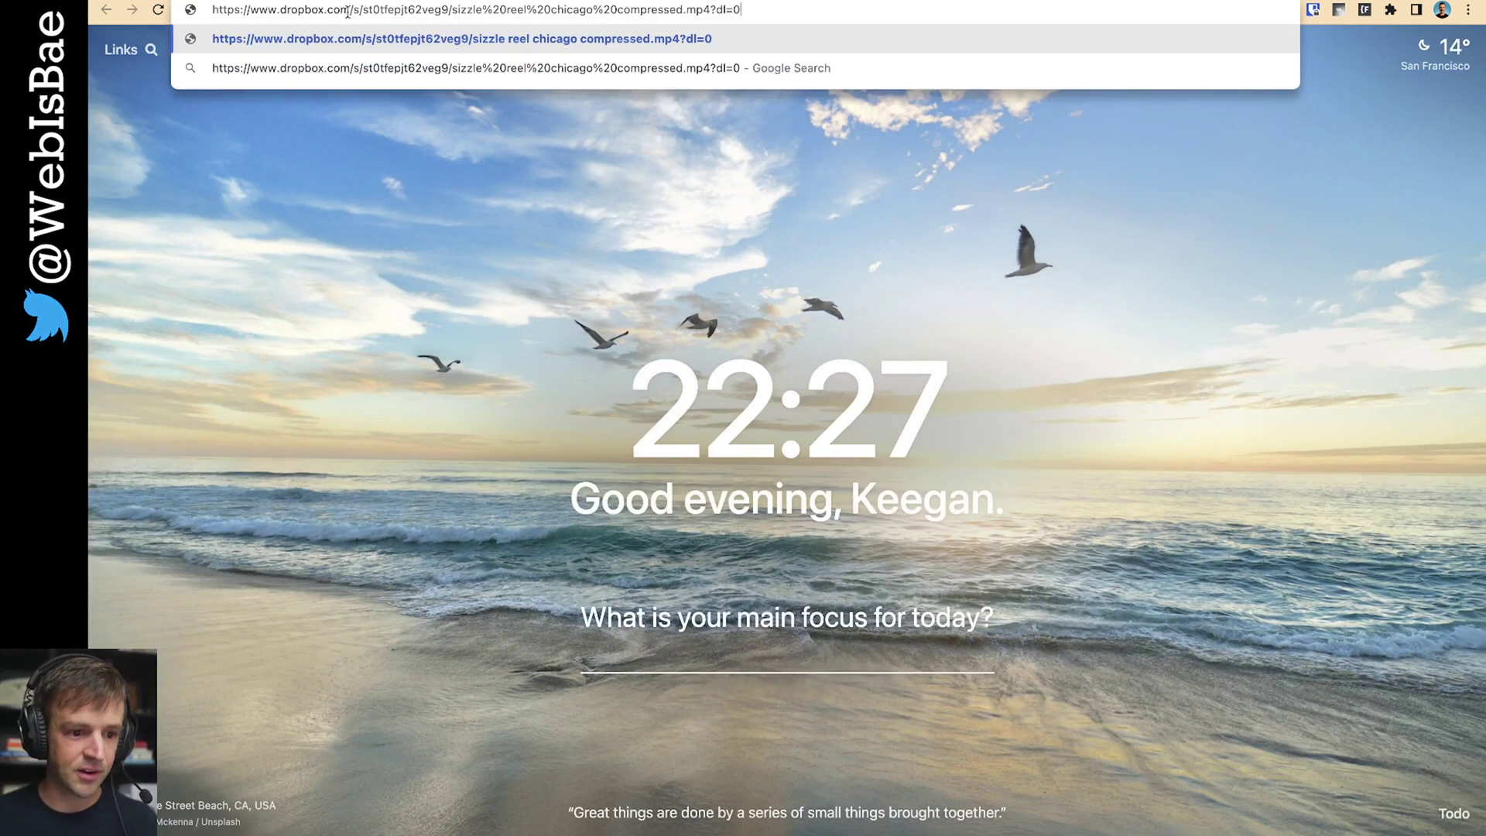
{"action": "type", "text": "dl.drop"}
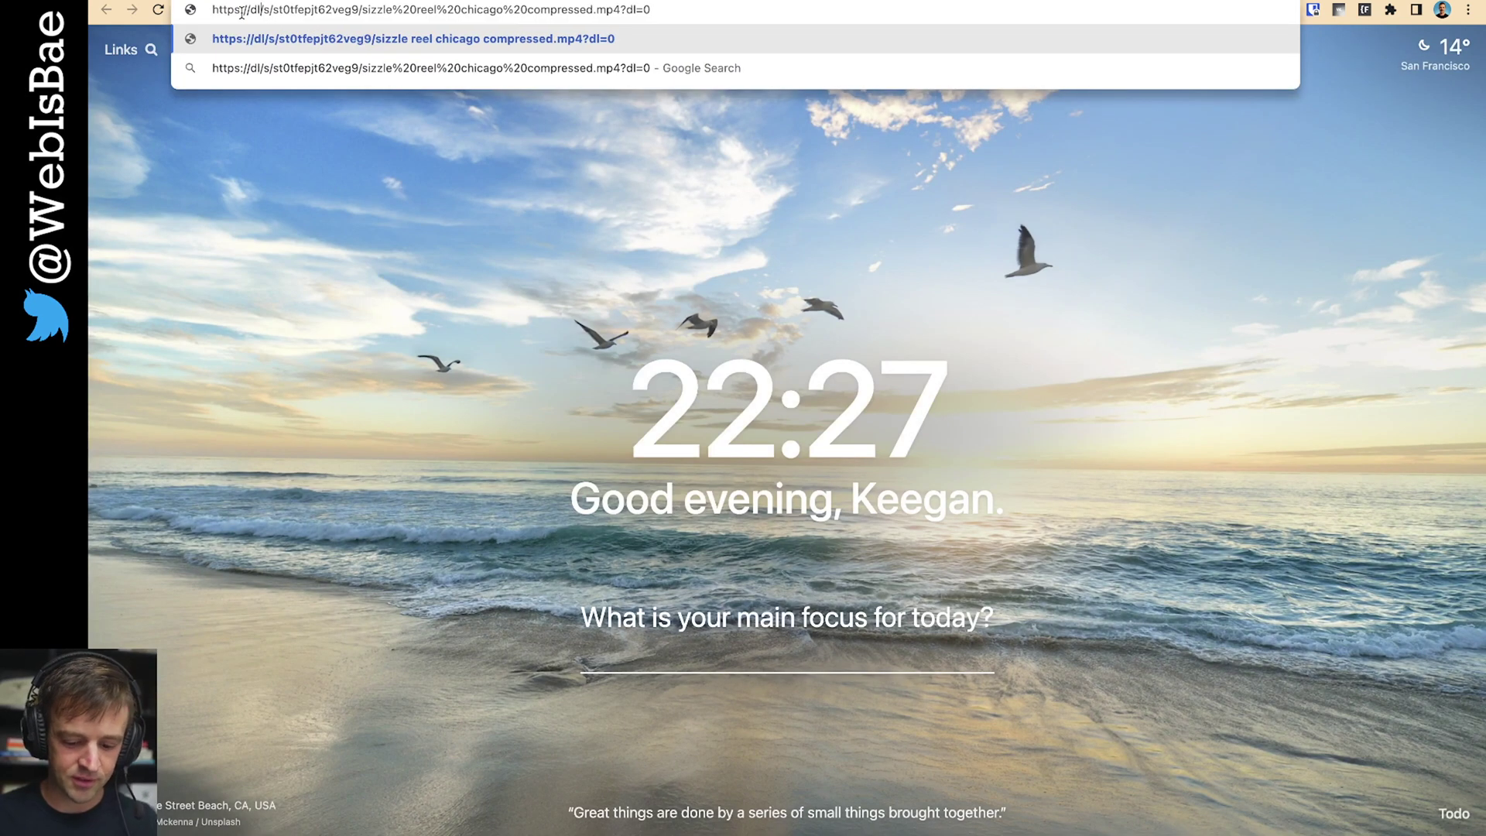
{"action": "type", "text": "boxusercon"}
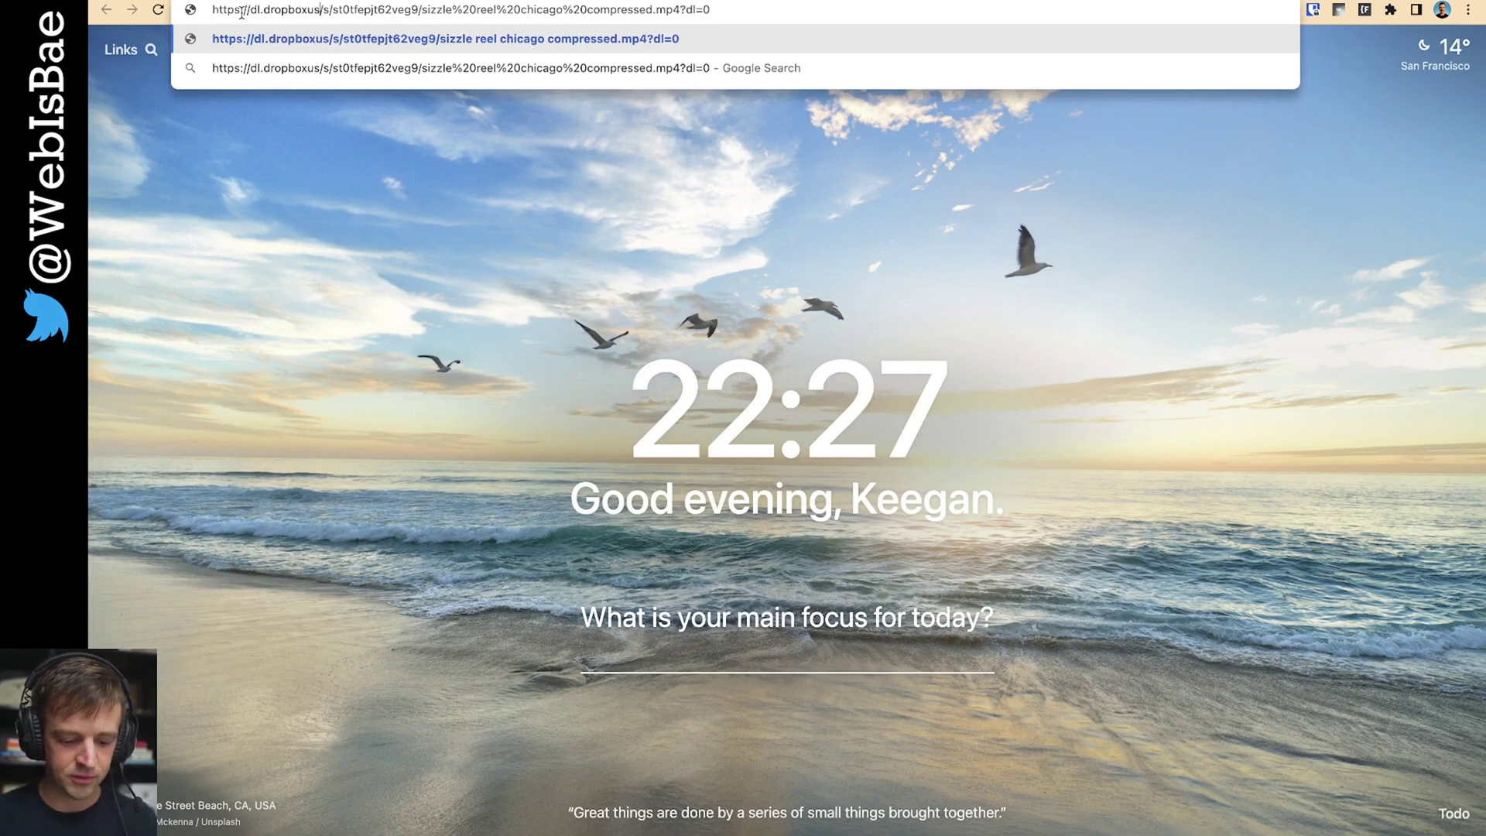
{"action": "type", "text": "tent.com"}
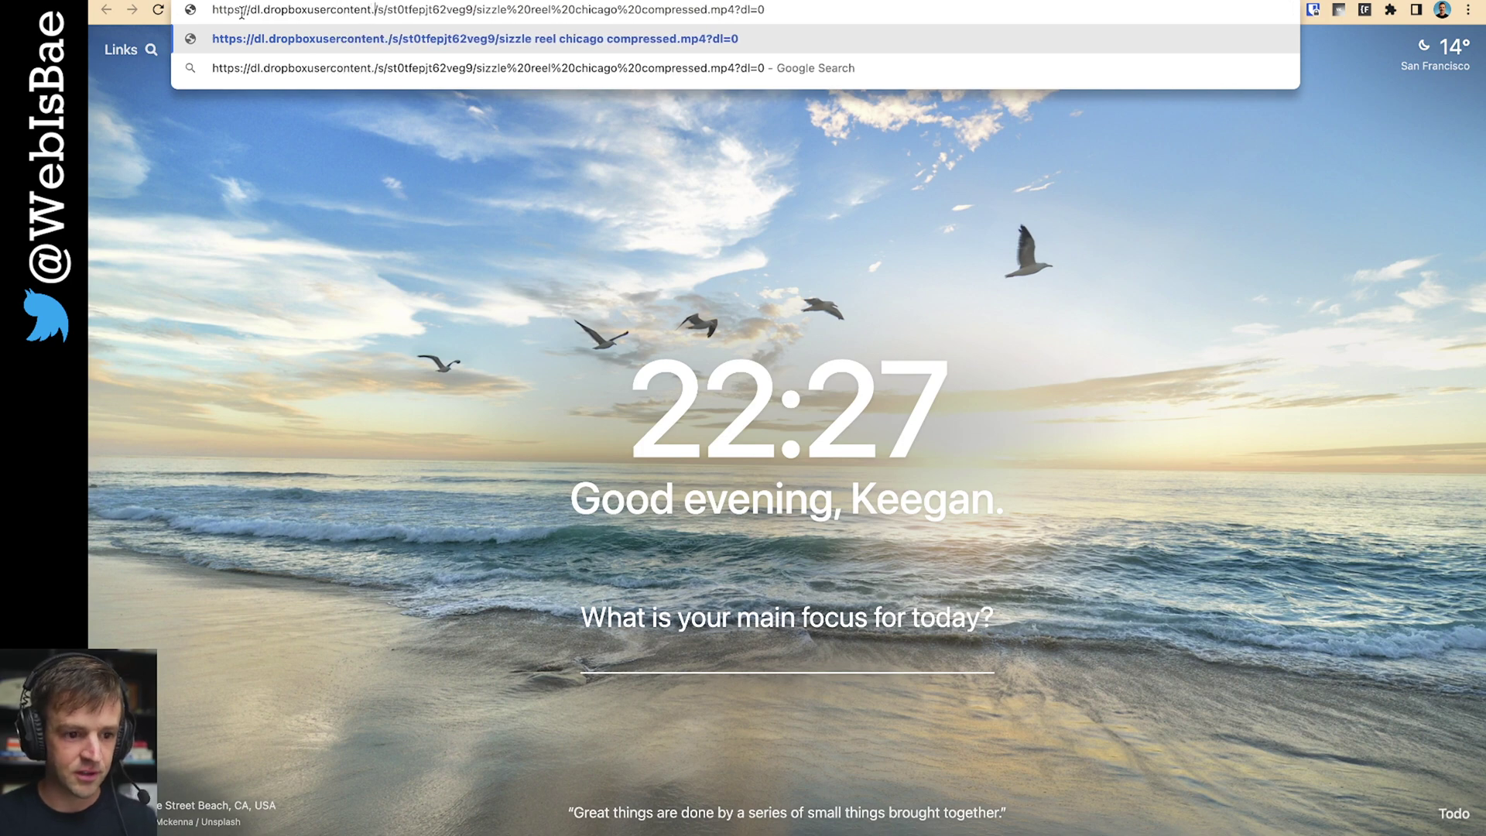
{"action": "key", "text": "Return"}
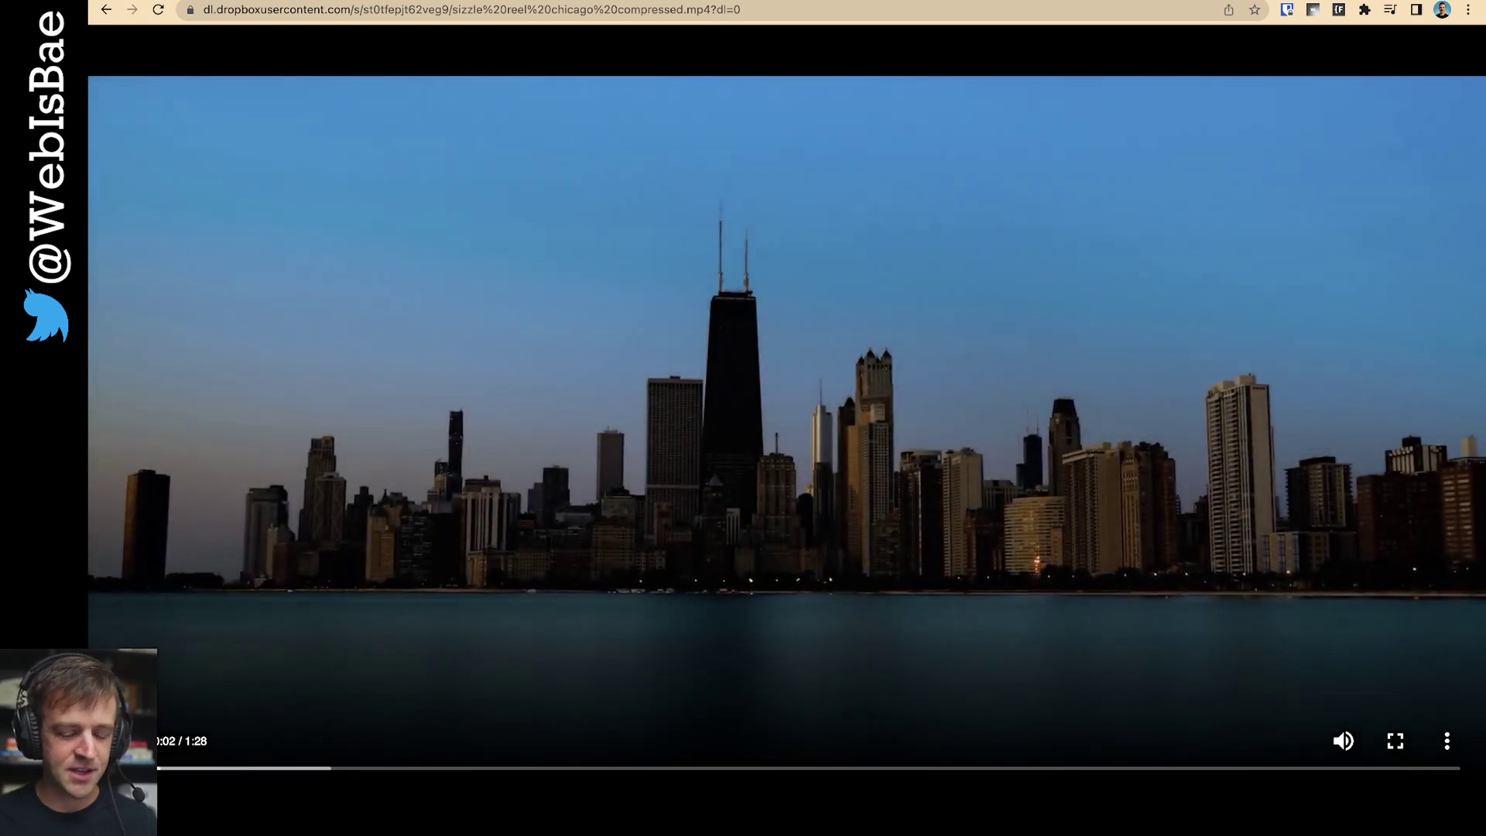
- Try to copy the video embed code under step 5 of the Notion instructions
{"action": "left_click", "coordinate": [777, 0]}
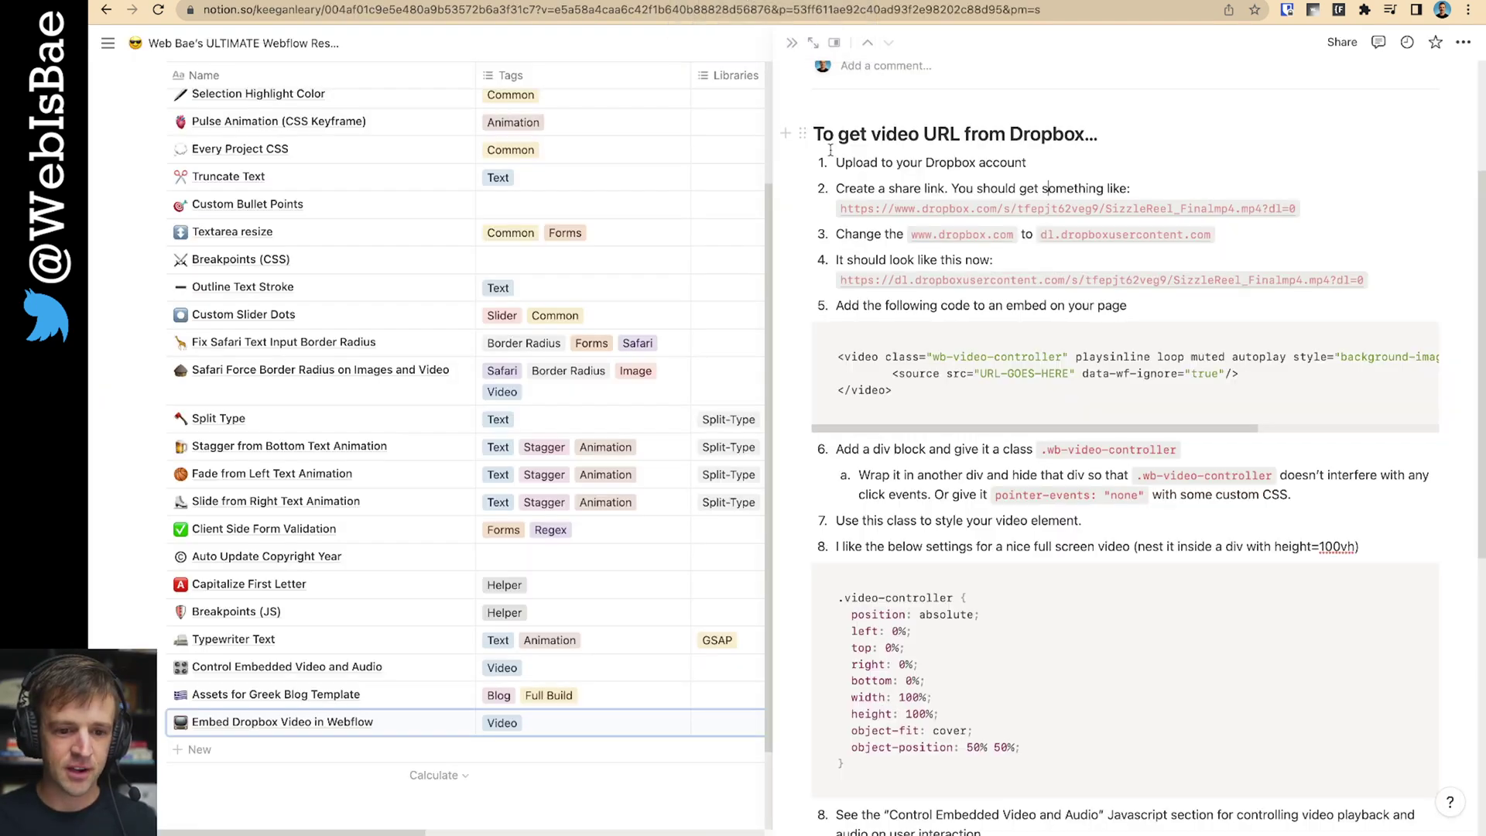
{"action": "scroll", "coordinate": [872, 237], "scroll_direction": "up", "scroll_amount": 1}
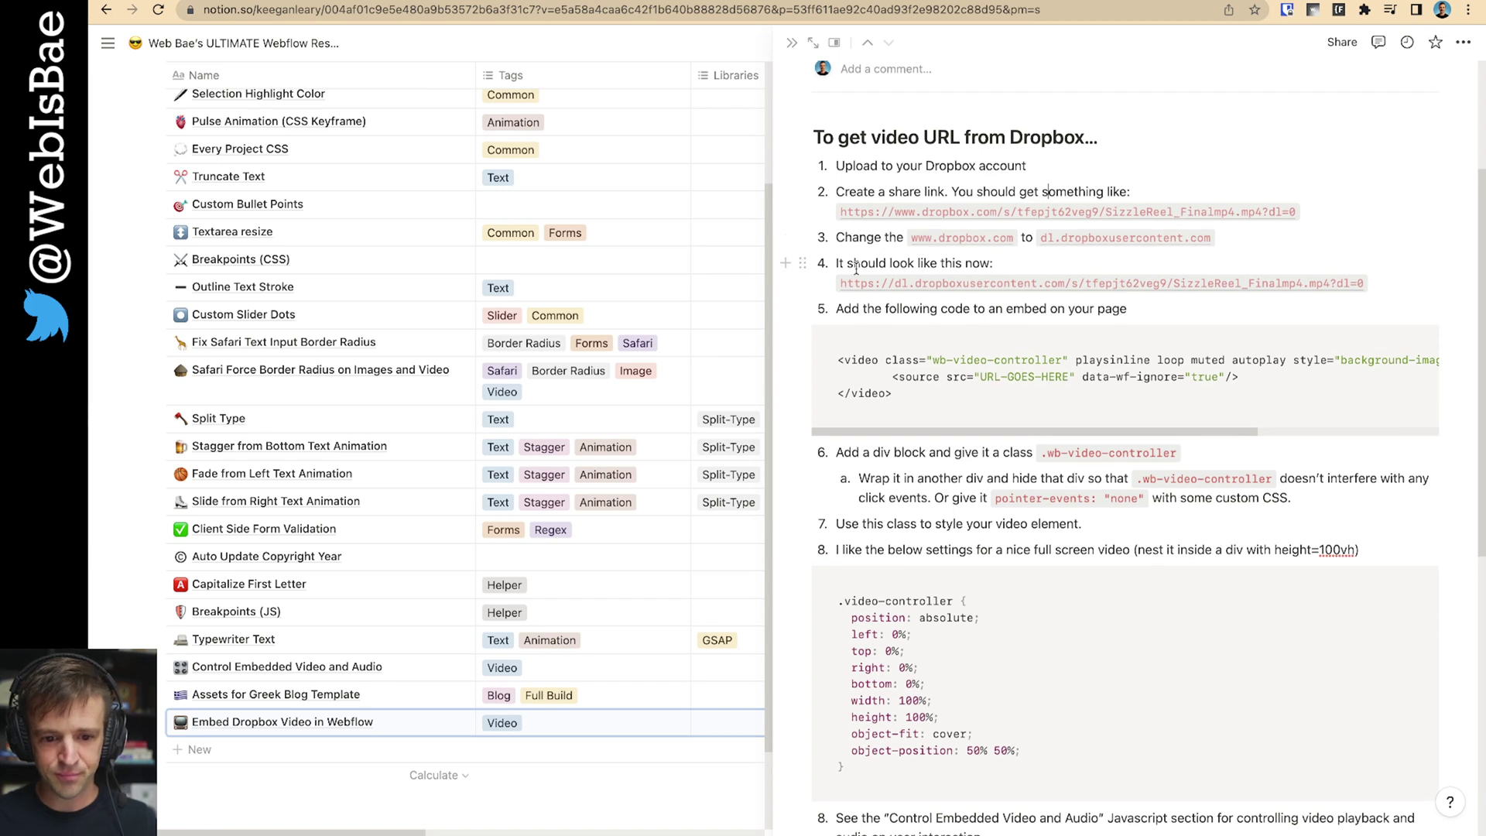
{"action": "left_click_drag", "start_coordinate": [959, 264], "coordinate": [962, 265]}
{"action": "left_click", "coordinate": [911, 313]}
{"action": "scroll", "coordinate": [978, 364], "scroll_direction": "down", "scroll_amount": 1}
{"action": "left_click_drag", "start_coordinate": [927, 335], "coordinate": [807, 301]}
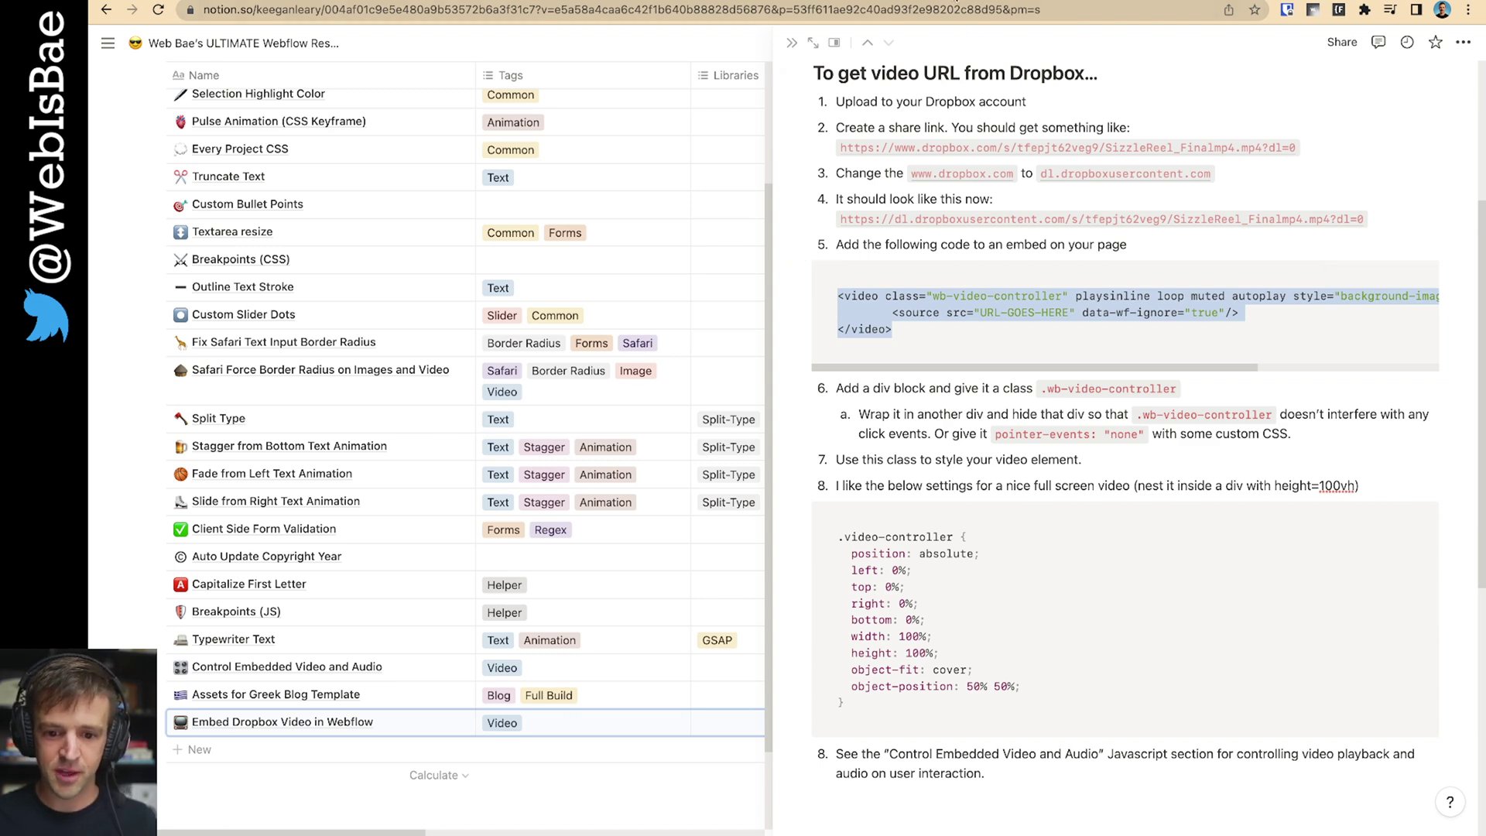
- Close the Home page settings in Webflow and add a Div Block to the body with the class "wrap"
{"action": "left_click", "coordinate": [953, 3]}
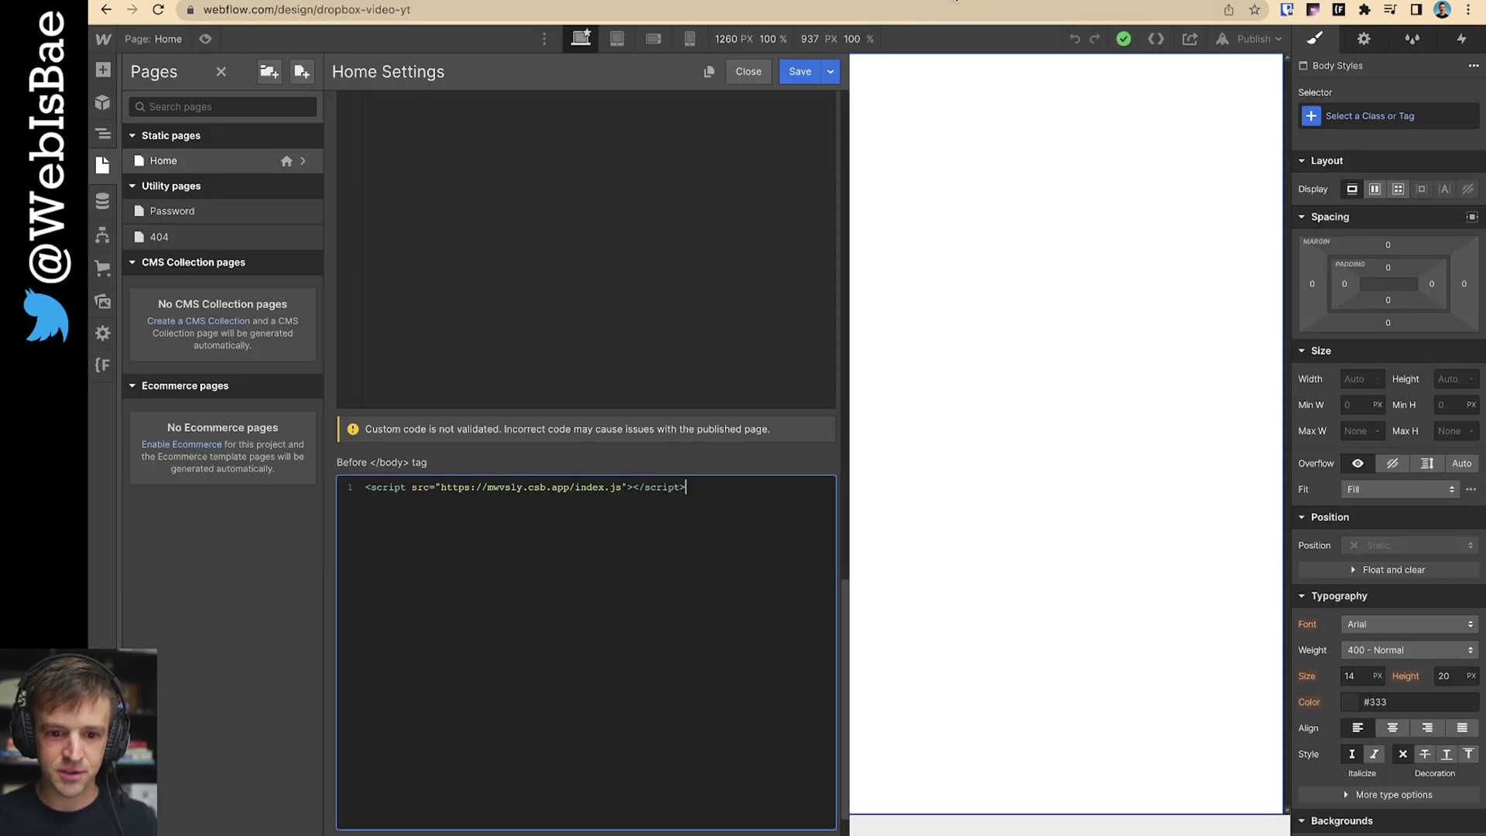
{"action": "left_click", "coordinate": [786, 75]}
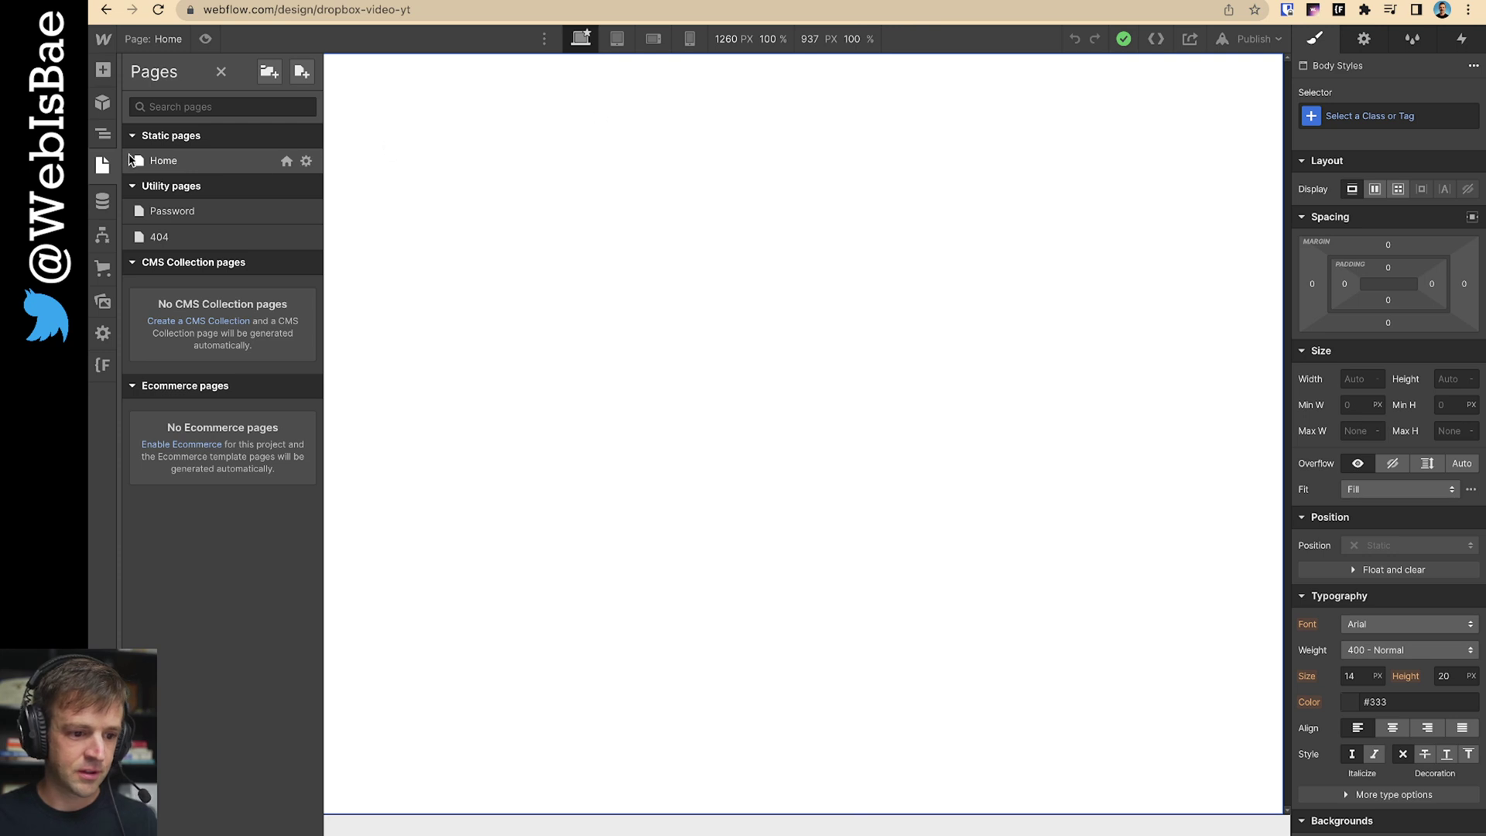
{"action": "left_click", "coordinate": [103, 70]}
{"action": "left_click_drag", "start_coordinate": [156, 349], "coordinate": [354, 152]}
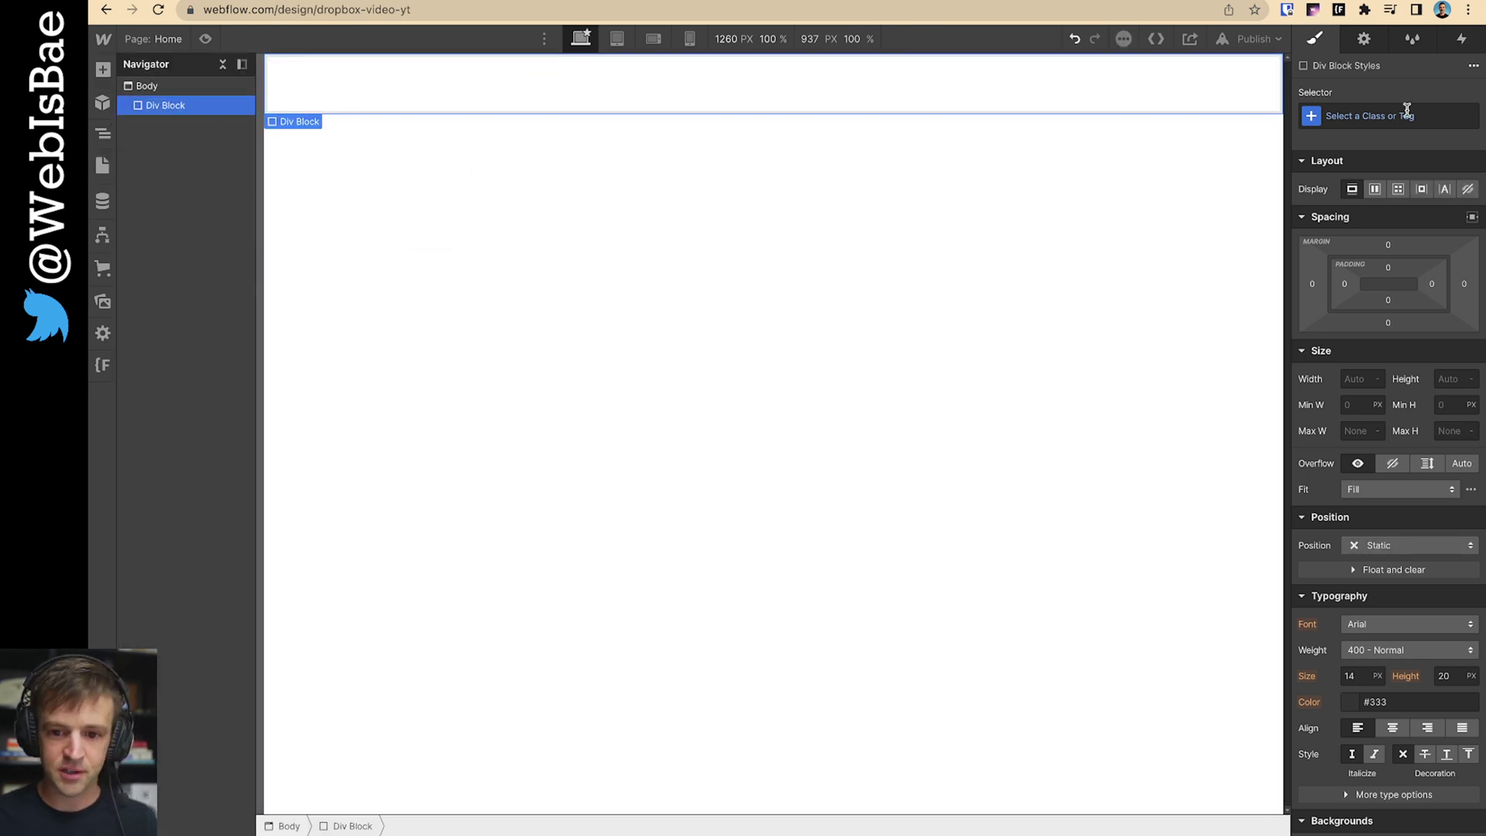
{"action": "left_click", "coordinate": [1406, 109]}
{"action": "type", "text": "wrap"}
{"action": "key", "text": "Return"}
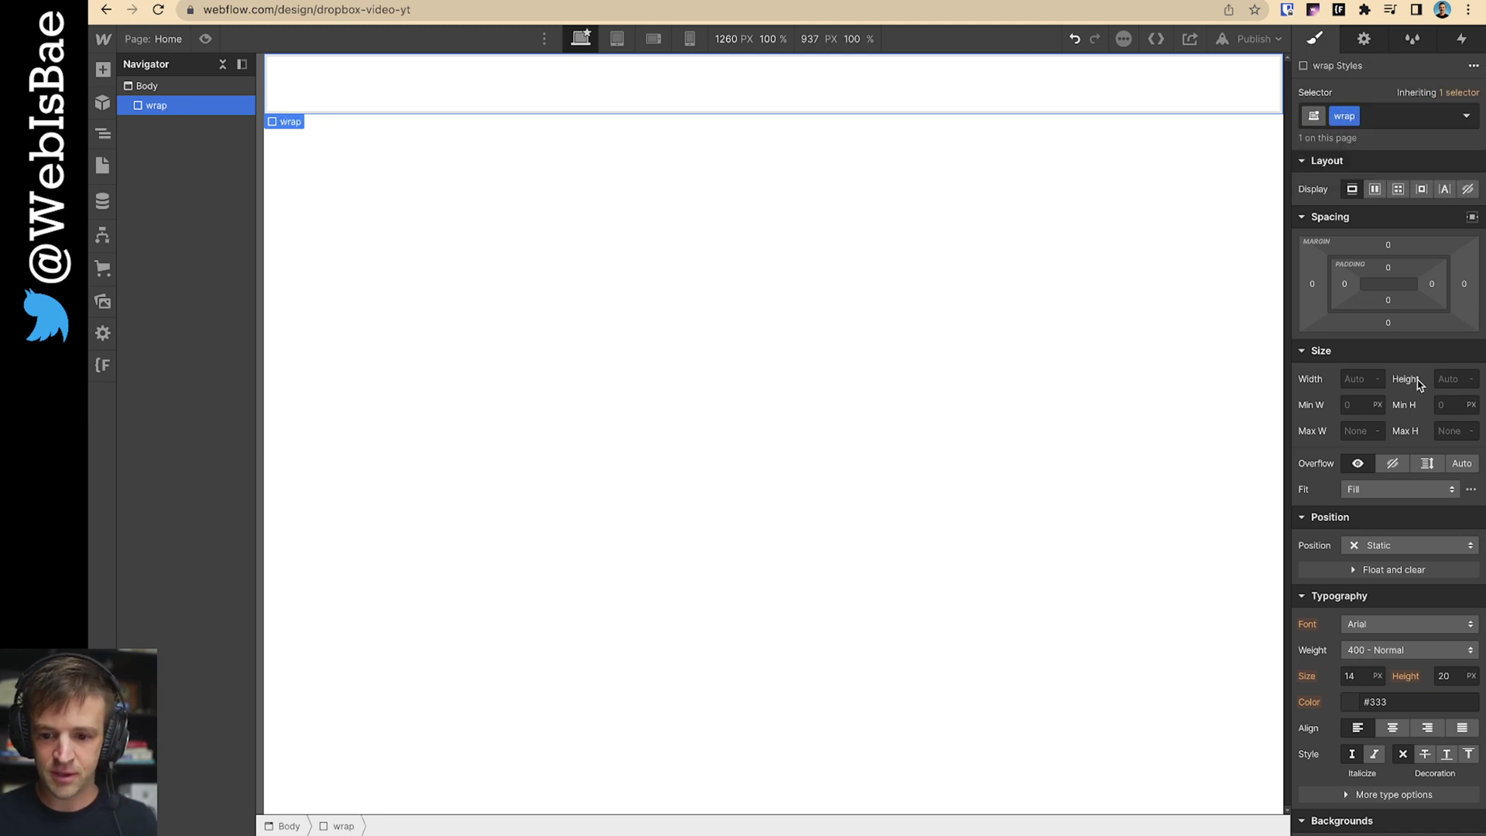
- Set the wrap div's width to 100% and its height to 100vh
{"action": "type", "text": "100%"}
{"action": "key", "text": "Return"}
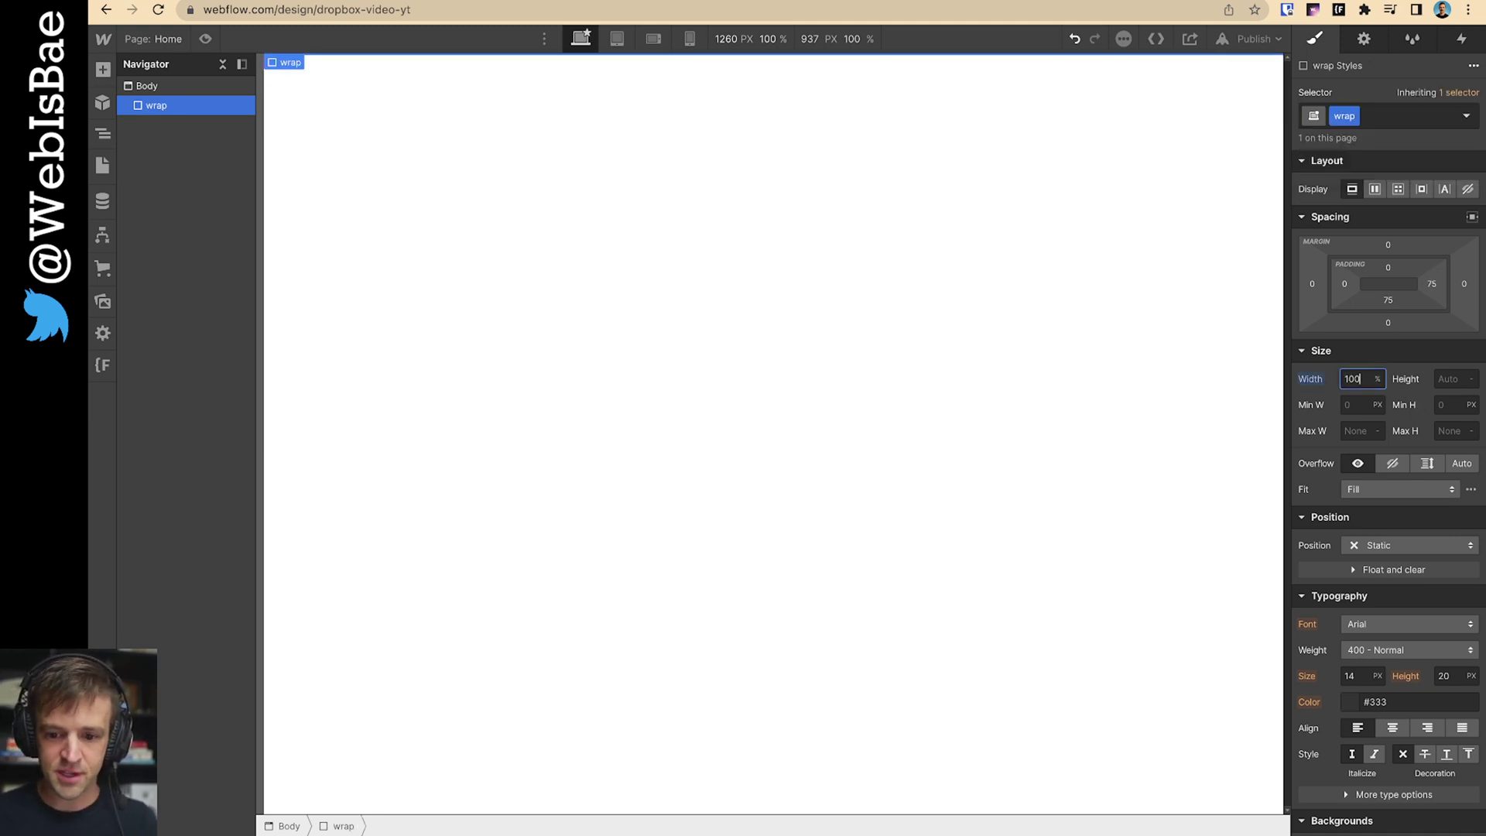
{"action": "type", "text": "100vh"}
{"action": "key", "text": "Return"}
- Add an HTML Embed element inside the wrap div
{"action": "left_click", "coordinate": [100, 76]}
{"action": "scroll", "coordinate": [194, 588], "scroll_direction": "down", "scroll_amount": 10}
{"action": "left_click_drag", "start_coordinate": [178, 632], "coordinate": [587, 385]}
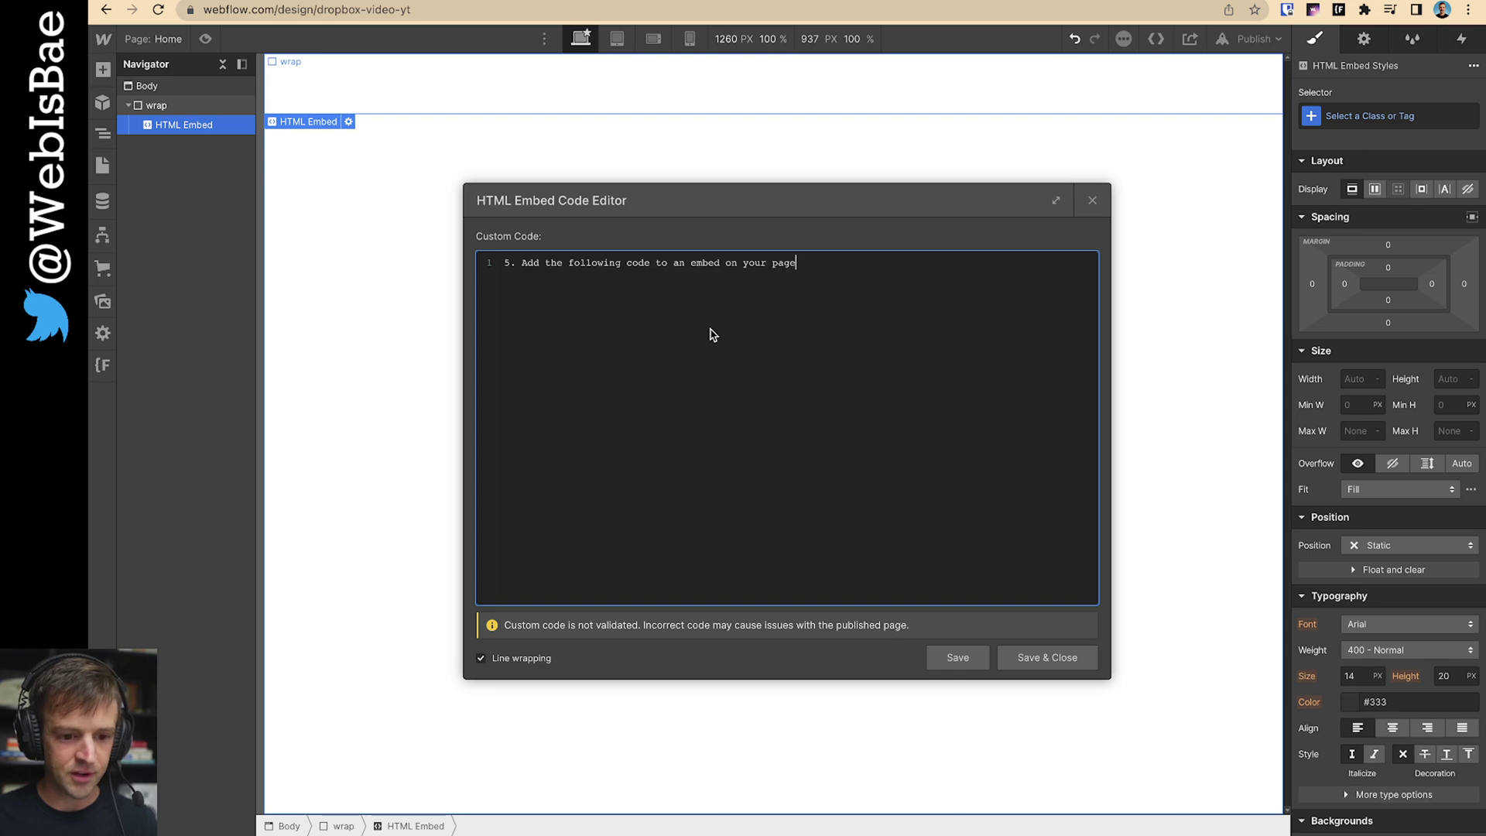
- Copy the step 5 video code block from the Notion instructions and paste it into the HTML Embed's custom code
{"action": "mouse_move", "coordinate": [1095, 1]}
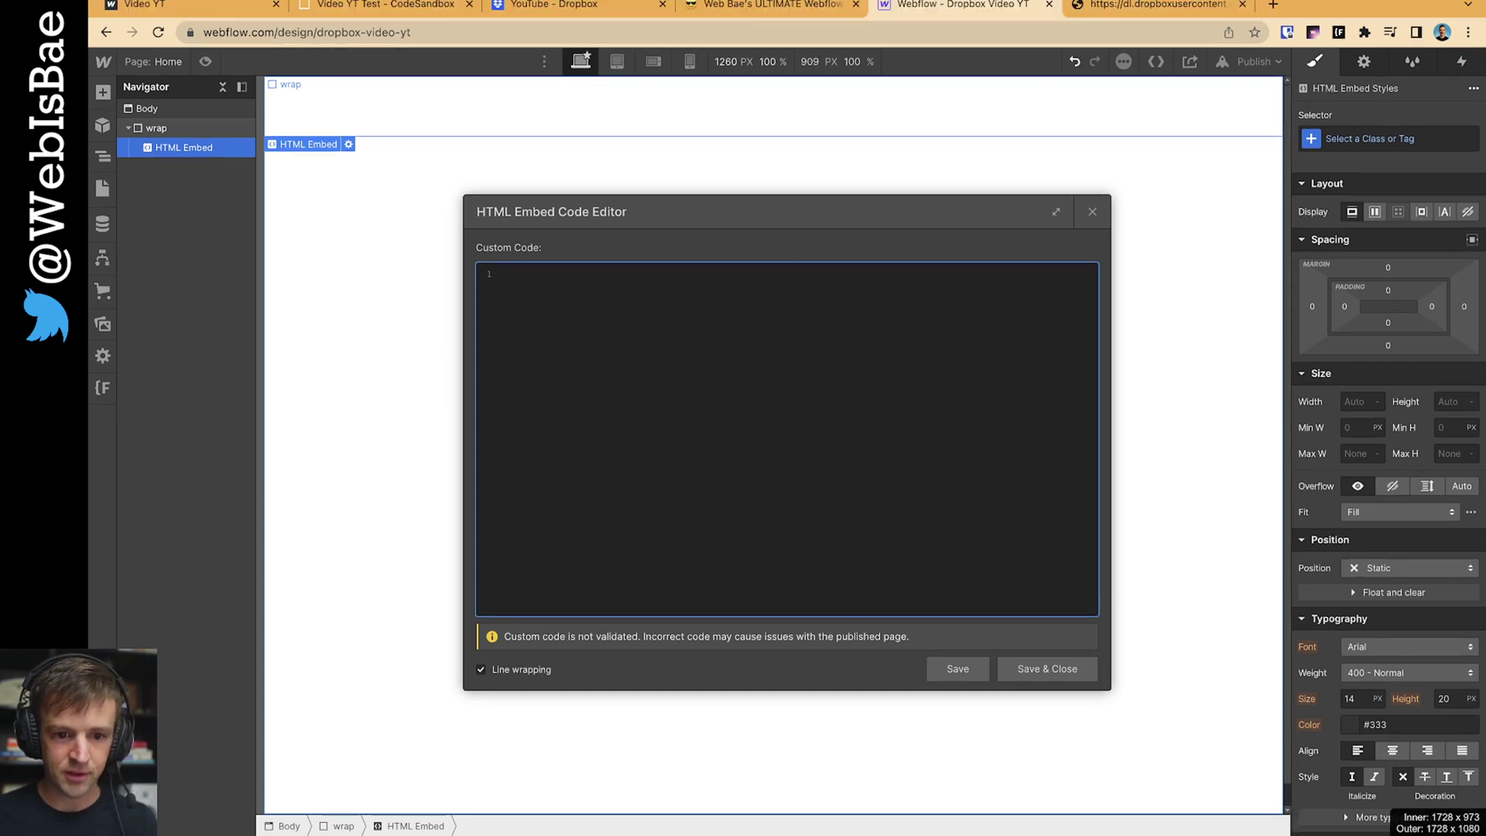
{"action": "left_click", "coordinate": [762, 4]}
{"action": "left_click_drag", "start_coordinate": [935, 336], "coordinate": [843, 297]}
{"action": "left_click", "coordinate": [1333, 281]}
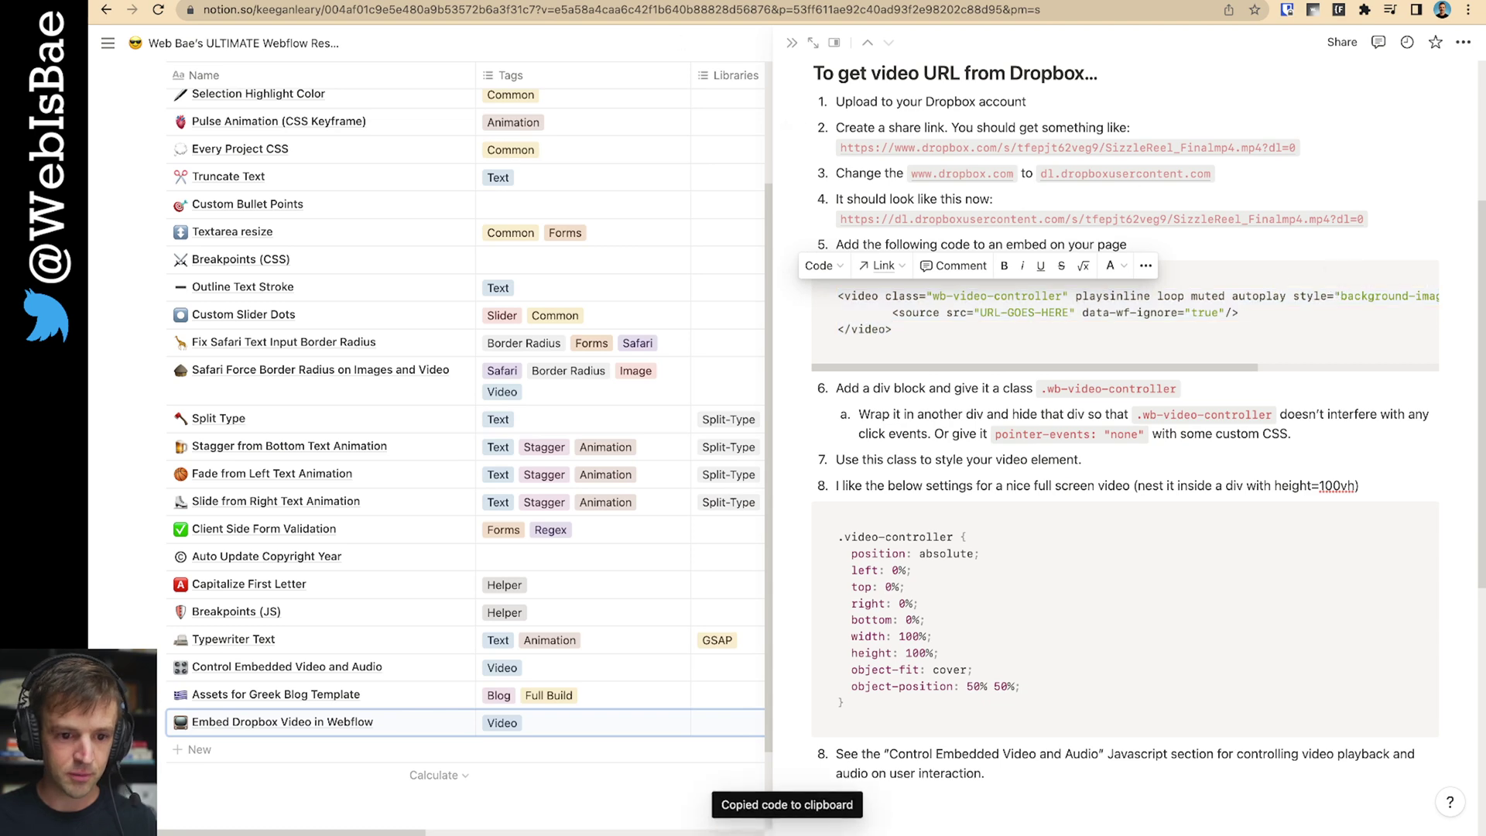
{"action": "left_click", "coordinate": [611, 3]}
{"action": "key", "text": "ctrl+v"}
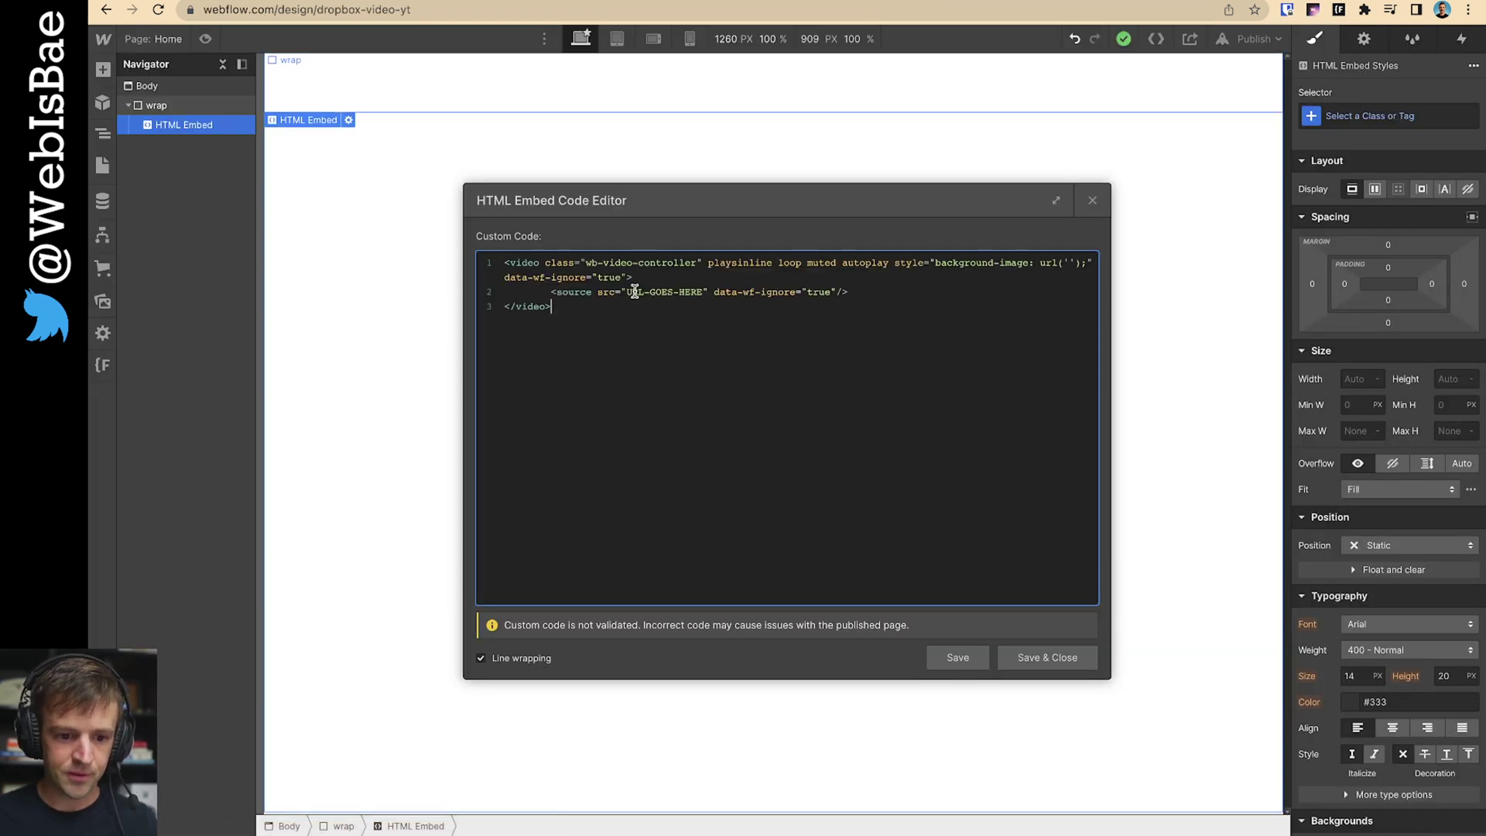
- Replace the URL-GOES-HERE placeholder in the embed's source tag with the dl.dropboxusercontent.com link copied from the opened video
{"action": "left_click_drag", "start_coordinate": [684, 299], "coordinate": [699, 300]}
{"action": "left_click", "coordinate": [698, 300]}
{"action": "left_click", "coordinate": [805, 2]}
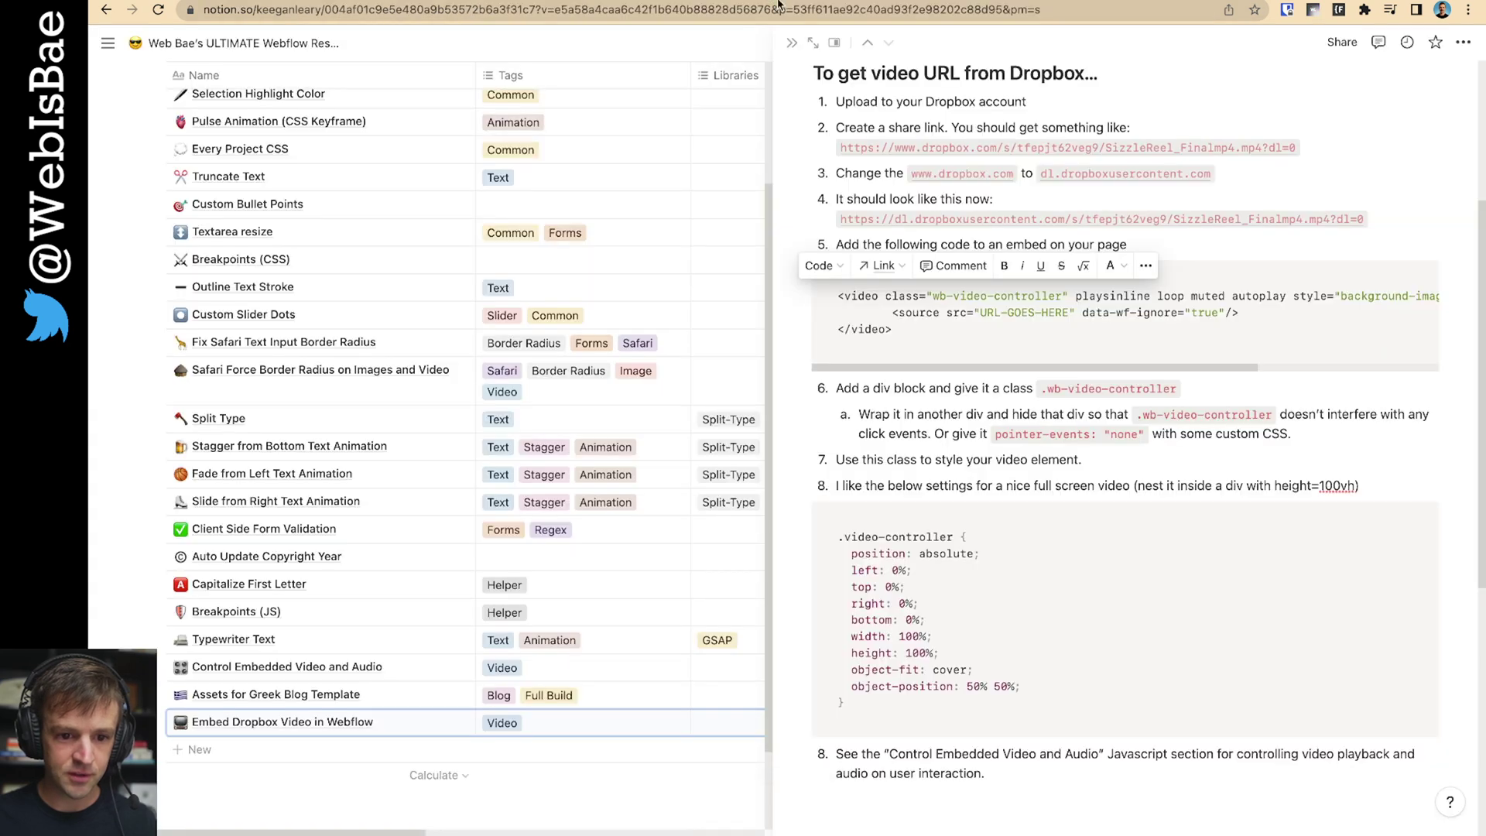
{"action": "left_click", "coordinate": [917, 388]}
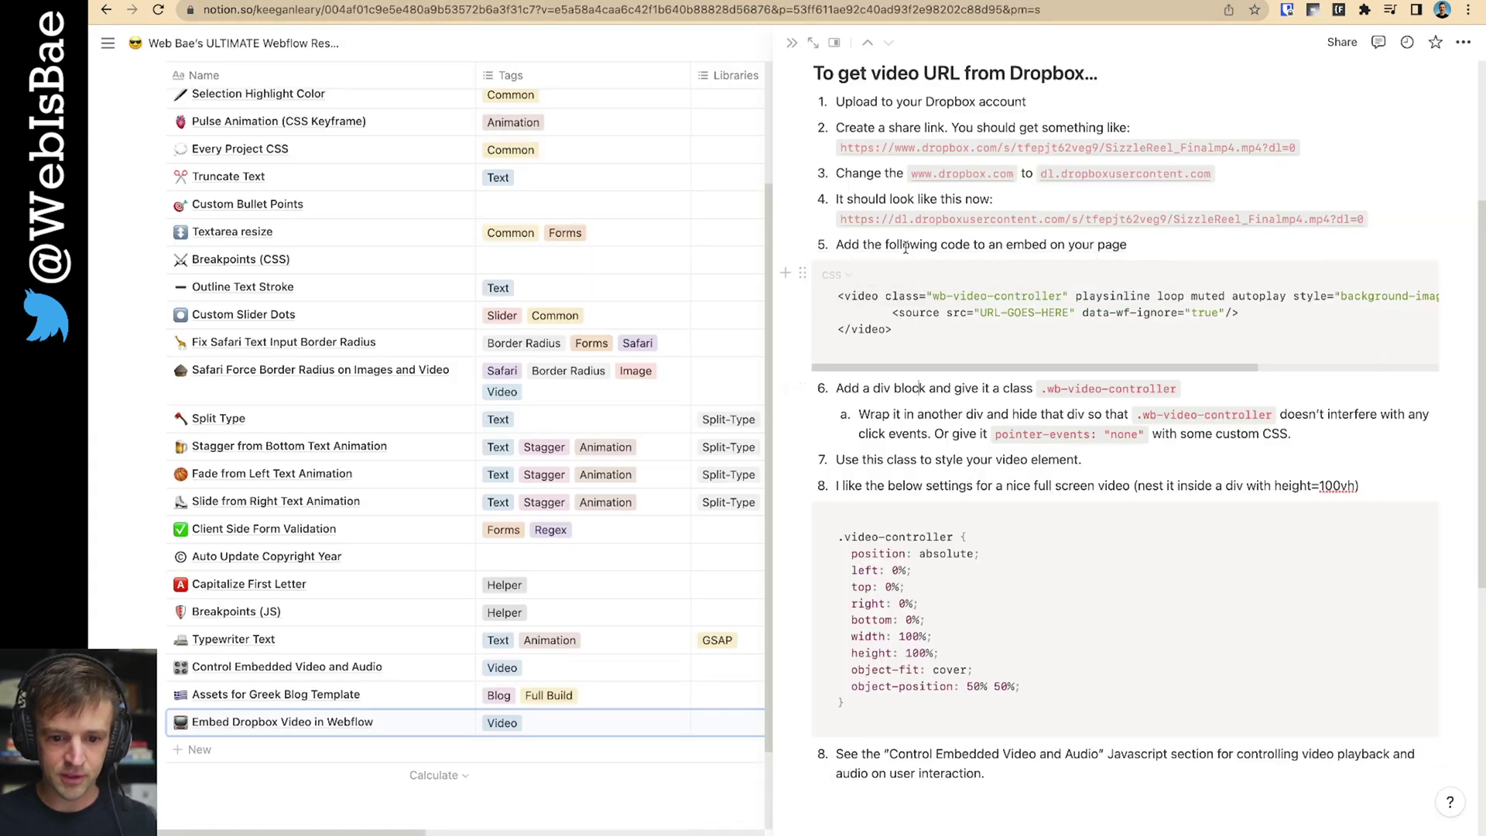
{"action": "left_click", "coordinate": [1141, 1]}
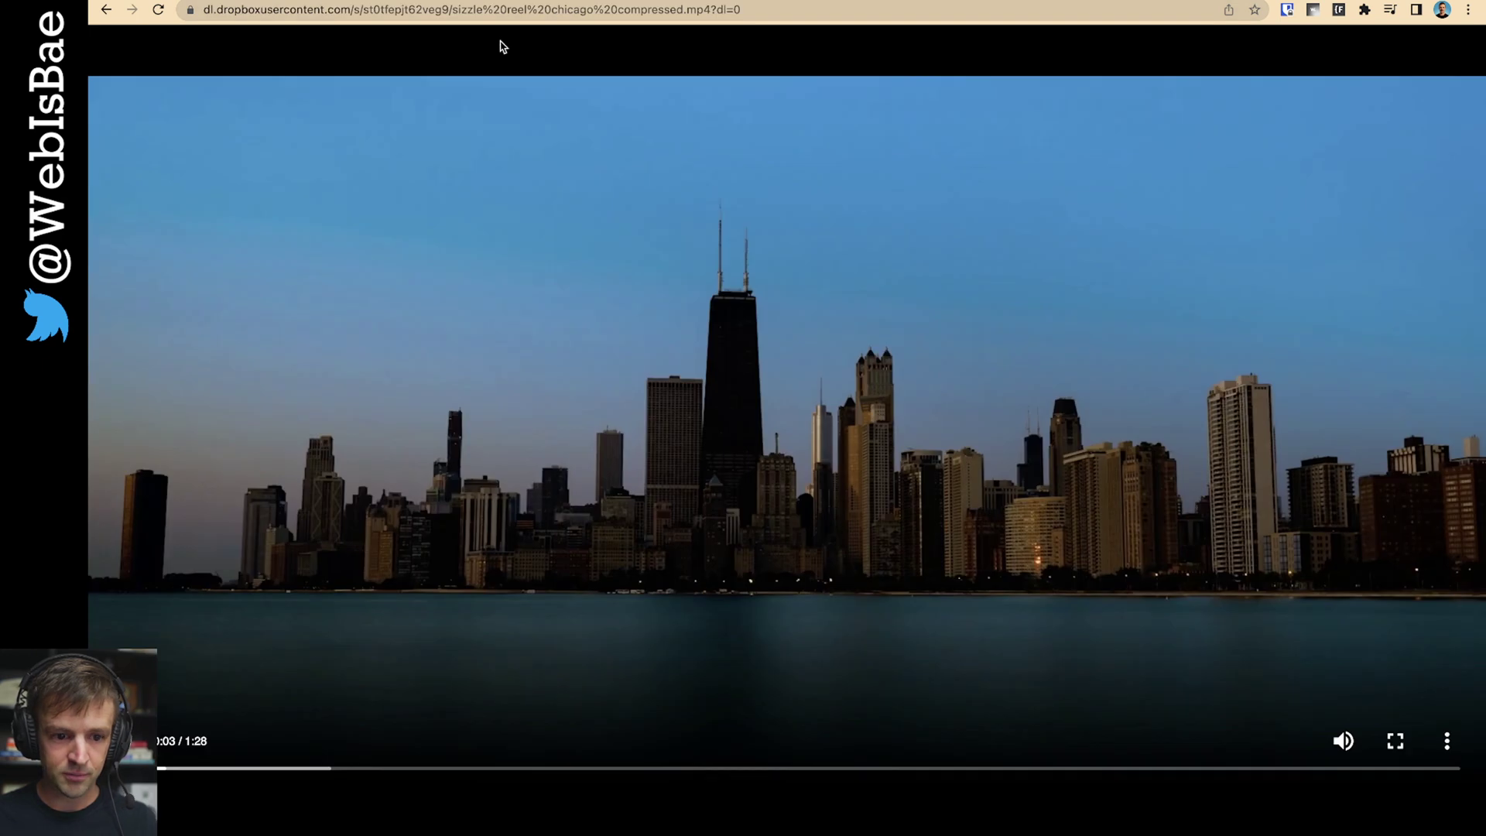
{"action": "left_click", "coordinate": [499, 11]}
{"action": "key", "text": "ctrl+shift+Tab"}
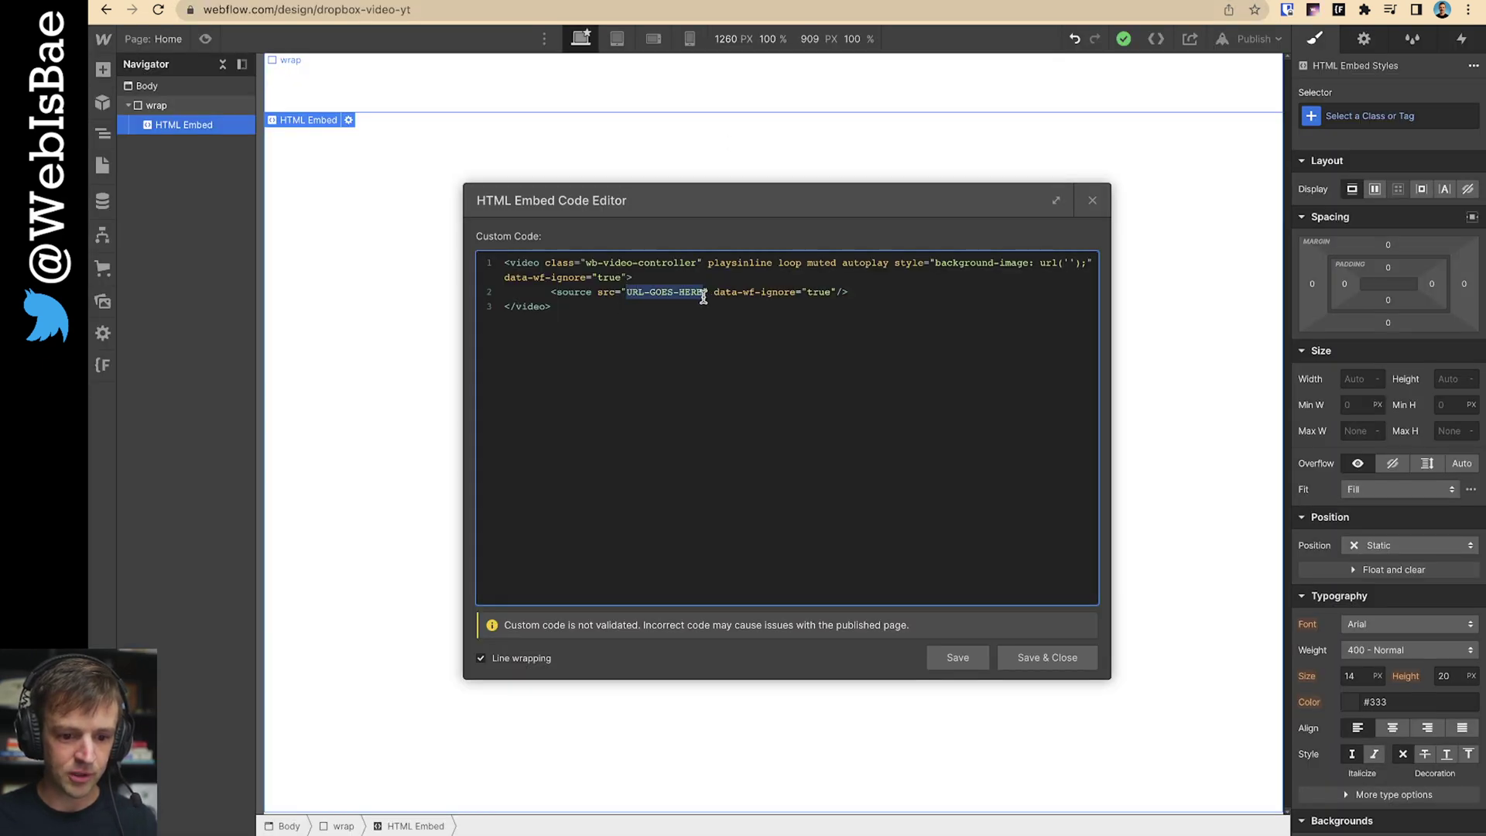
{"action": "key", "text": "ctrl+v"}
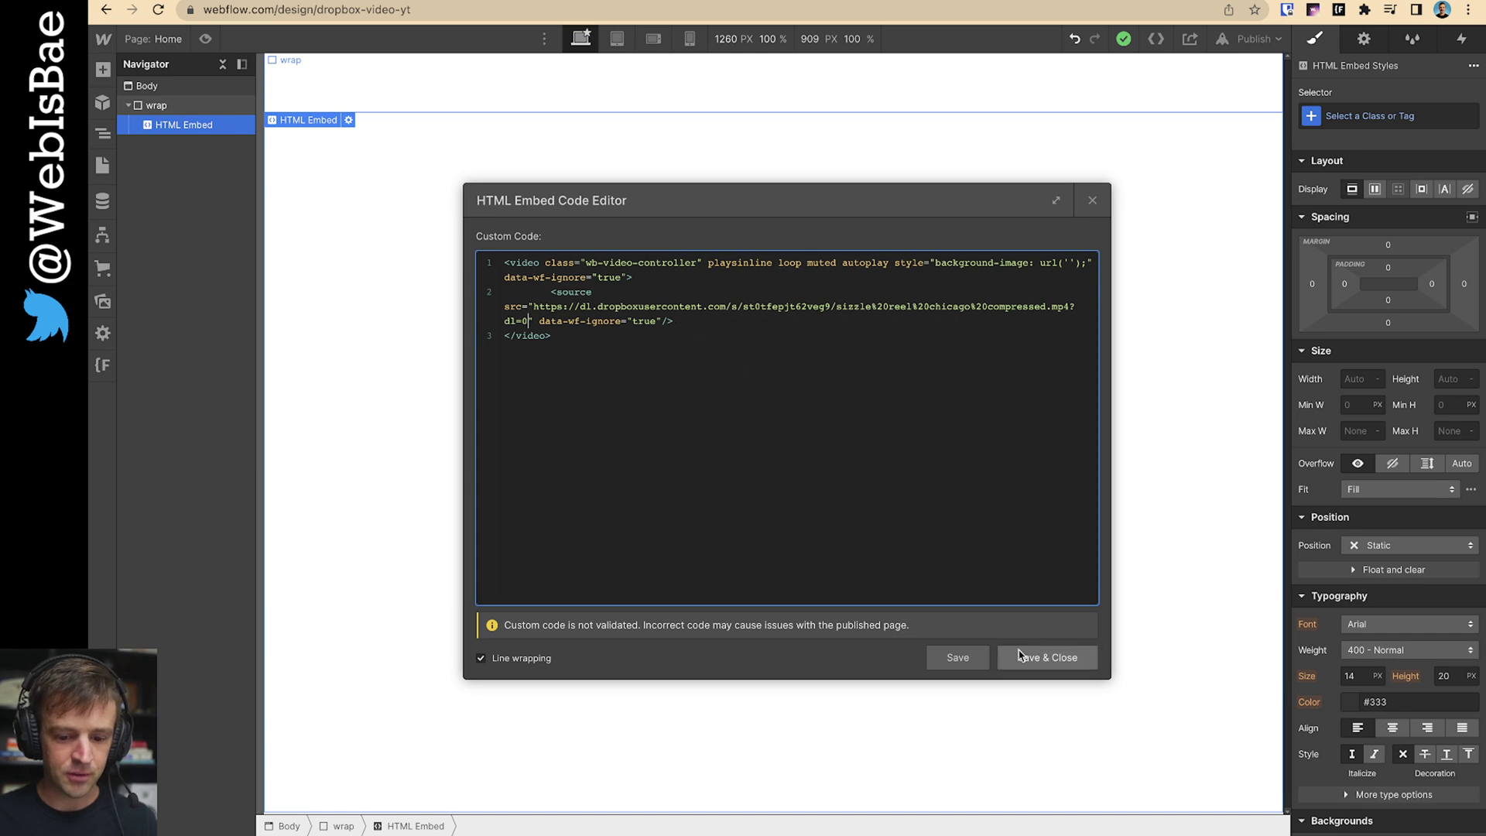
- Save and close the HTML Embed's code, and copy the .wb-video-controller class name from step 6 of the Notion instructions
{"action": "left_click", "coordinate": [1020, 656]}
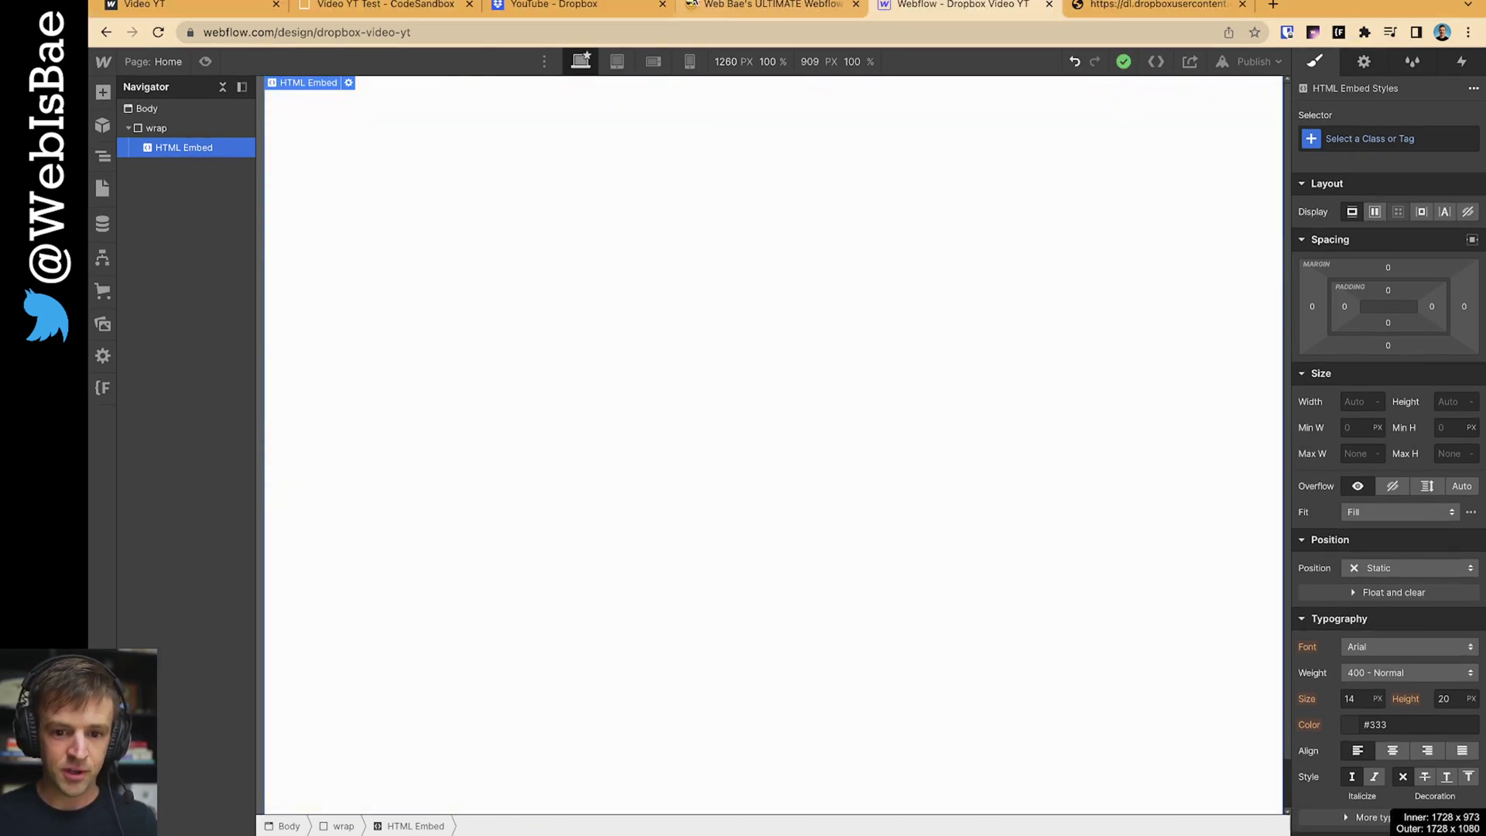
{"action": "left_click", "coordinate": [728, 8]}
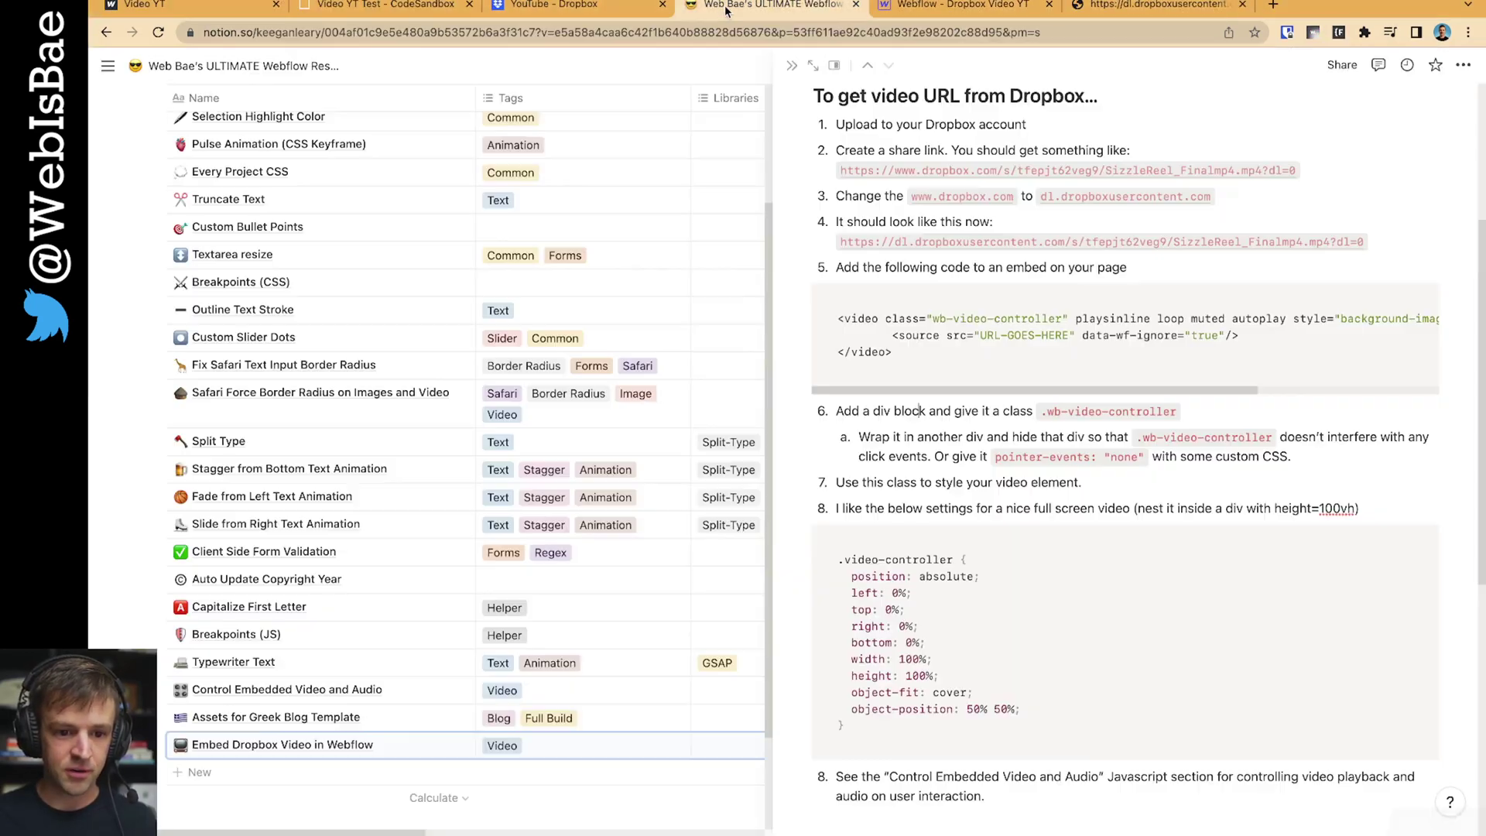
{"action": "left_click_drag", "start_coordinate": [851, 388], "coordinate": [1042, 391]}
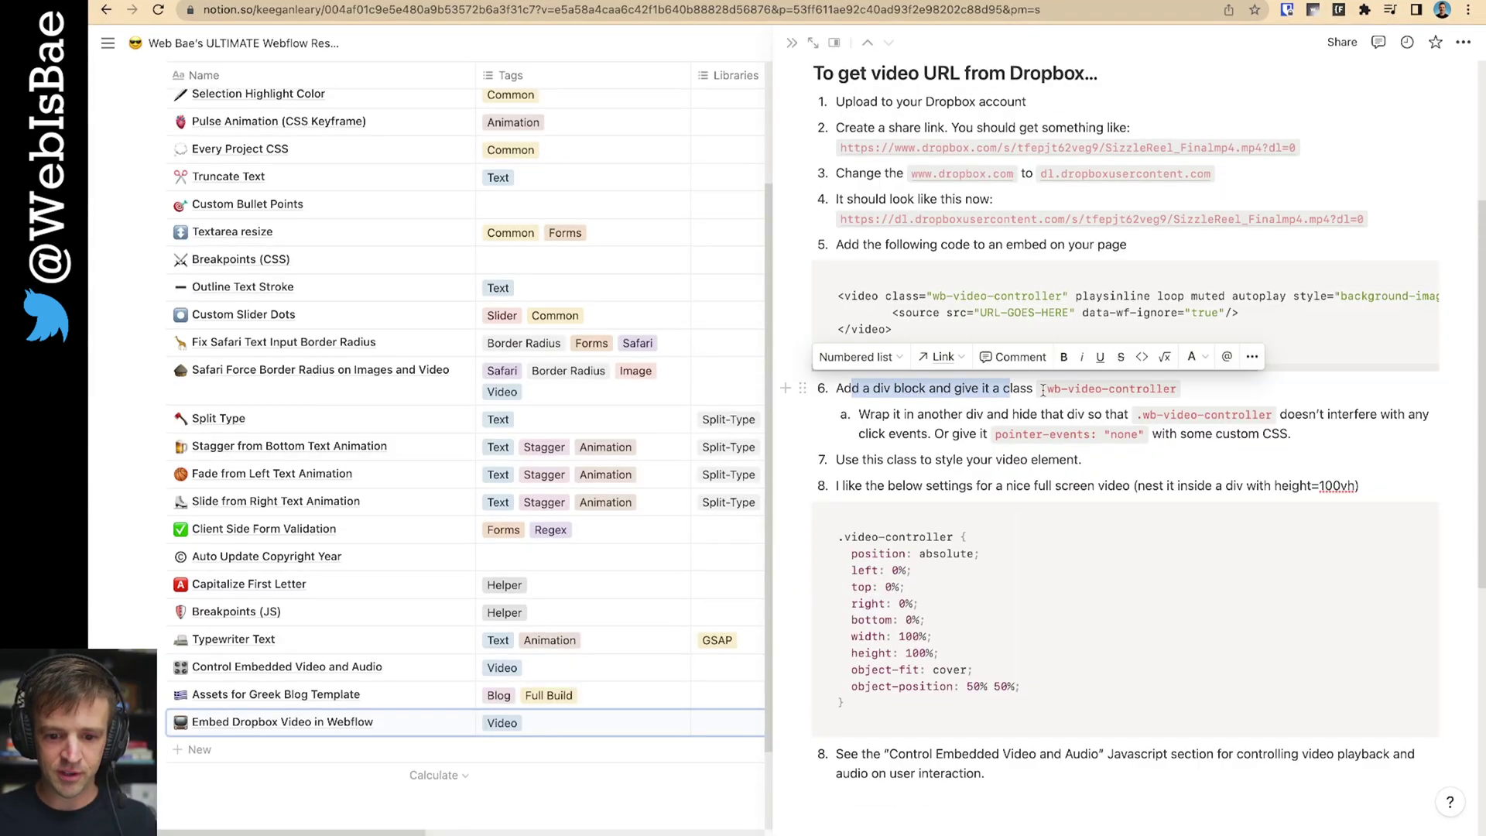
{"action": "left_click", "coordinate": [1175, 393]}
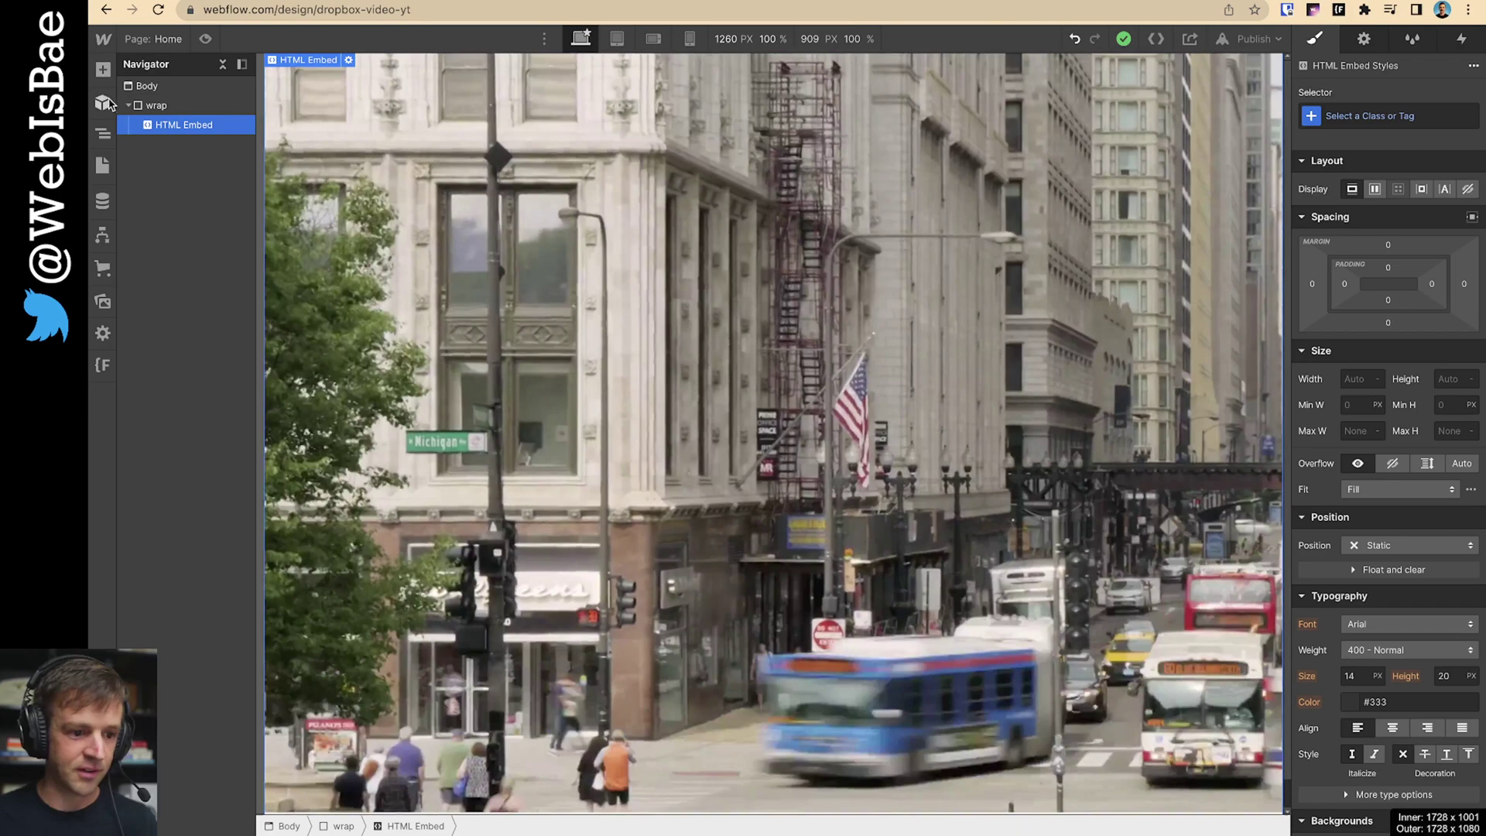
- Add a div block above the wrap div and nest a second div block inside it
{"action": "left_click", "coordinate": [103, 69]}
{"action": "left_click_drag", "start_coordinate": [146, 341], "coordinate": [155, 105]}
{"action": "left_click", "coordinate": [103, 69]}
{"action": "left_click_drag", "start_coordinate": [151, 251], "coordinate": [171, 110]}
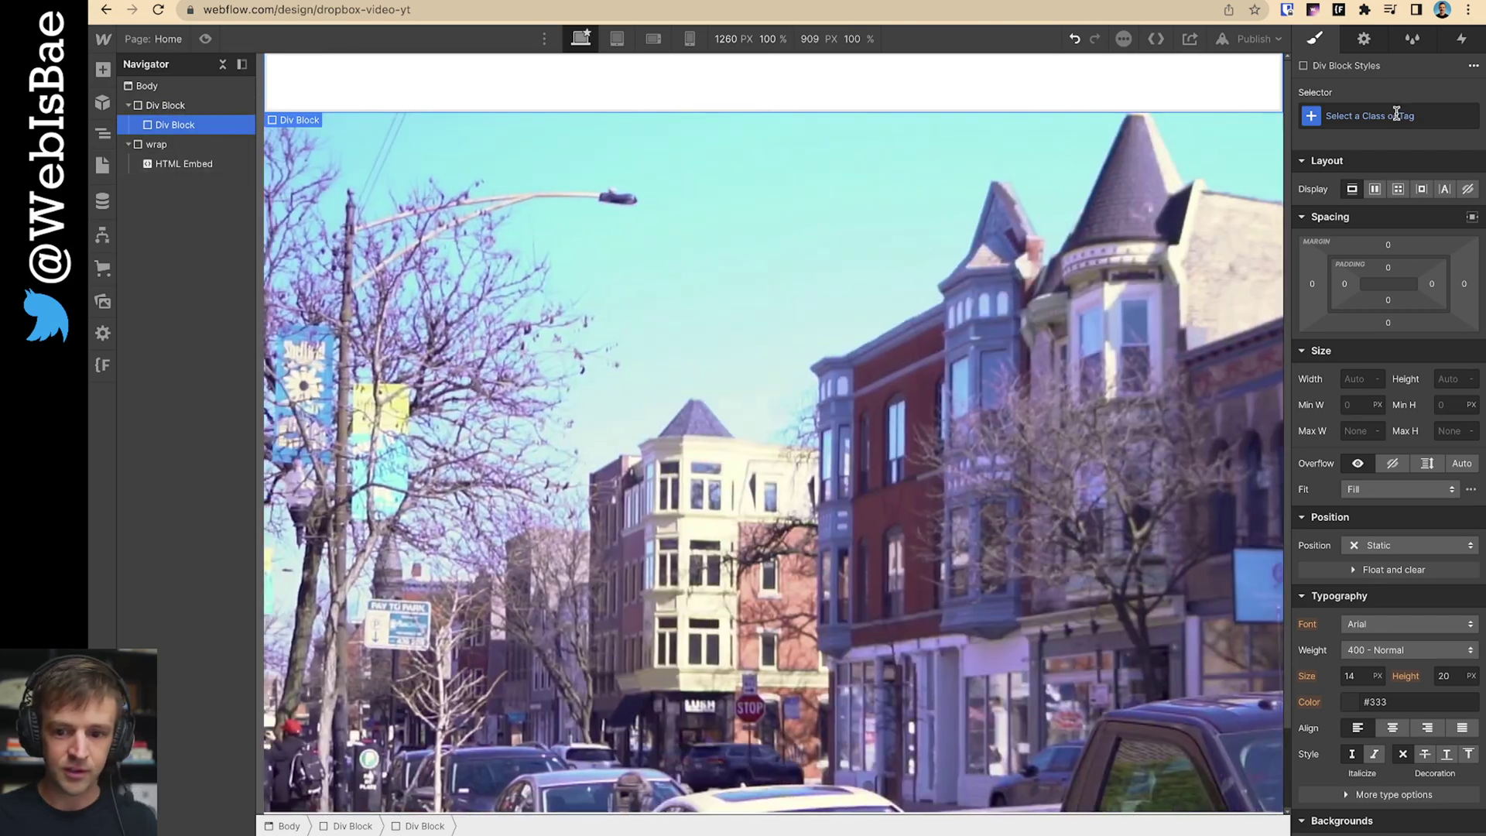
- Give the nested div block the class wb-video-controller
{"action": "left_click", "coordinate": [1385, 115]}
{"action": "type", "text": ".wb-video-controller"}
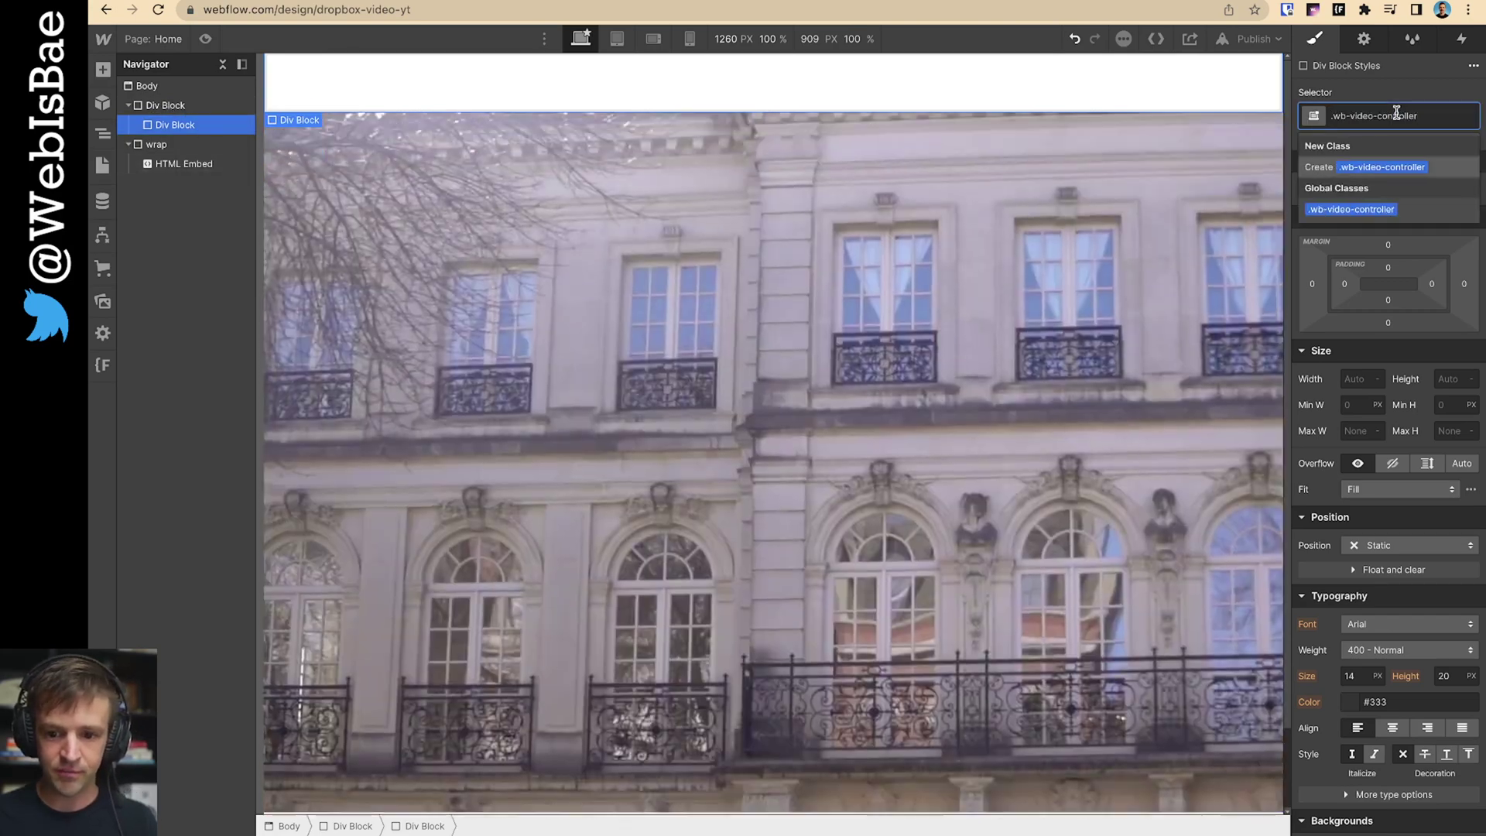
{"action": "key", "text": "Return"}
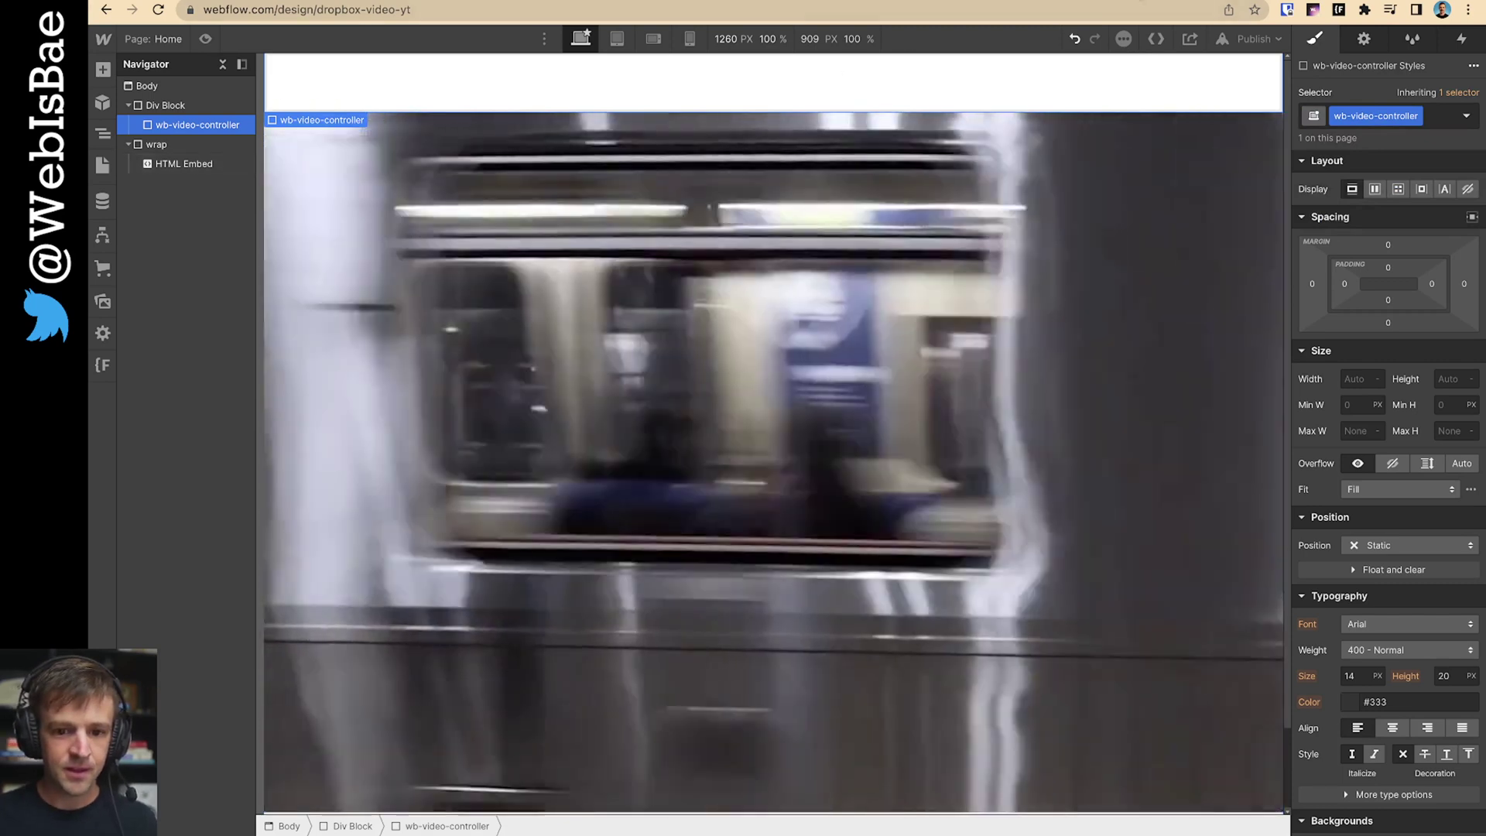
- Hide the outer div block around wb-video-controller by setting its display to None, following step 6a of the Notion instructions
{"action": "key", "text": "ctrl+Tab"}
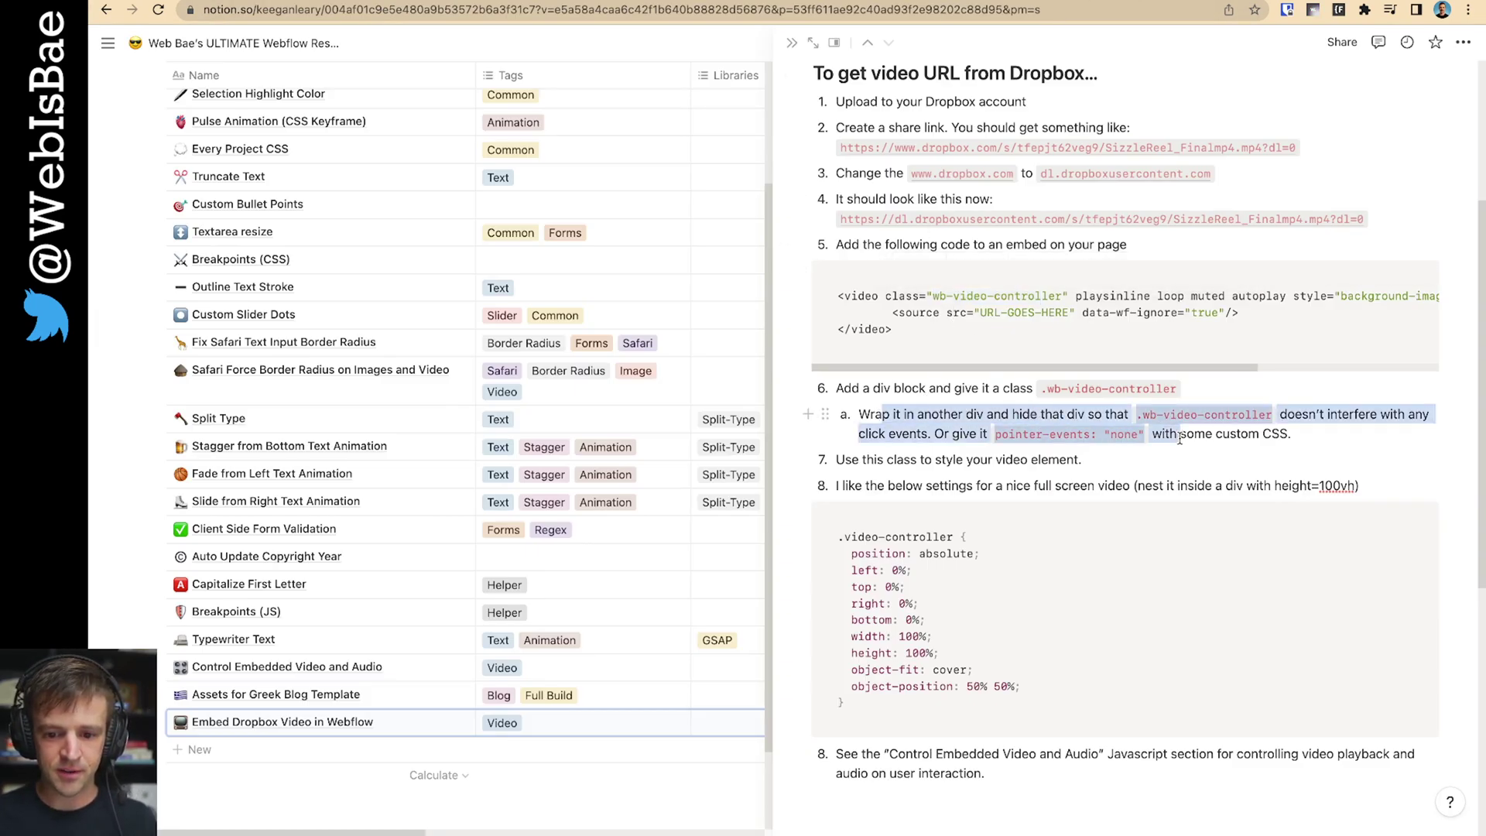
{"action": "key", "text": "ctrl+shift+Tab"}
{"action": "left_click", "coordinate": [207, 105]}
{"action": "left_click", "coordinate": [1465, 191]}
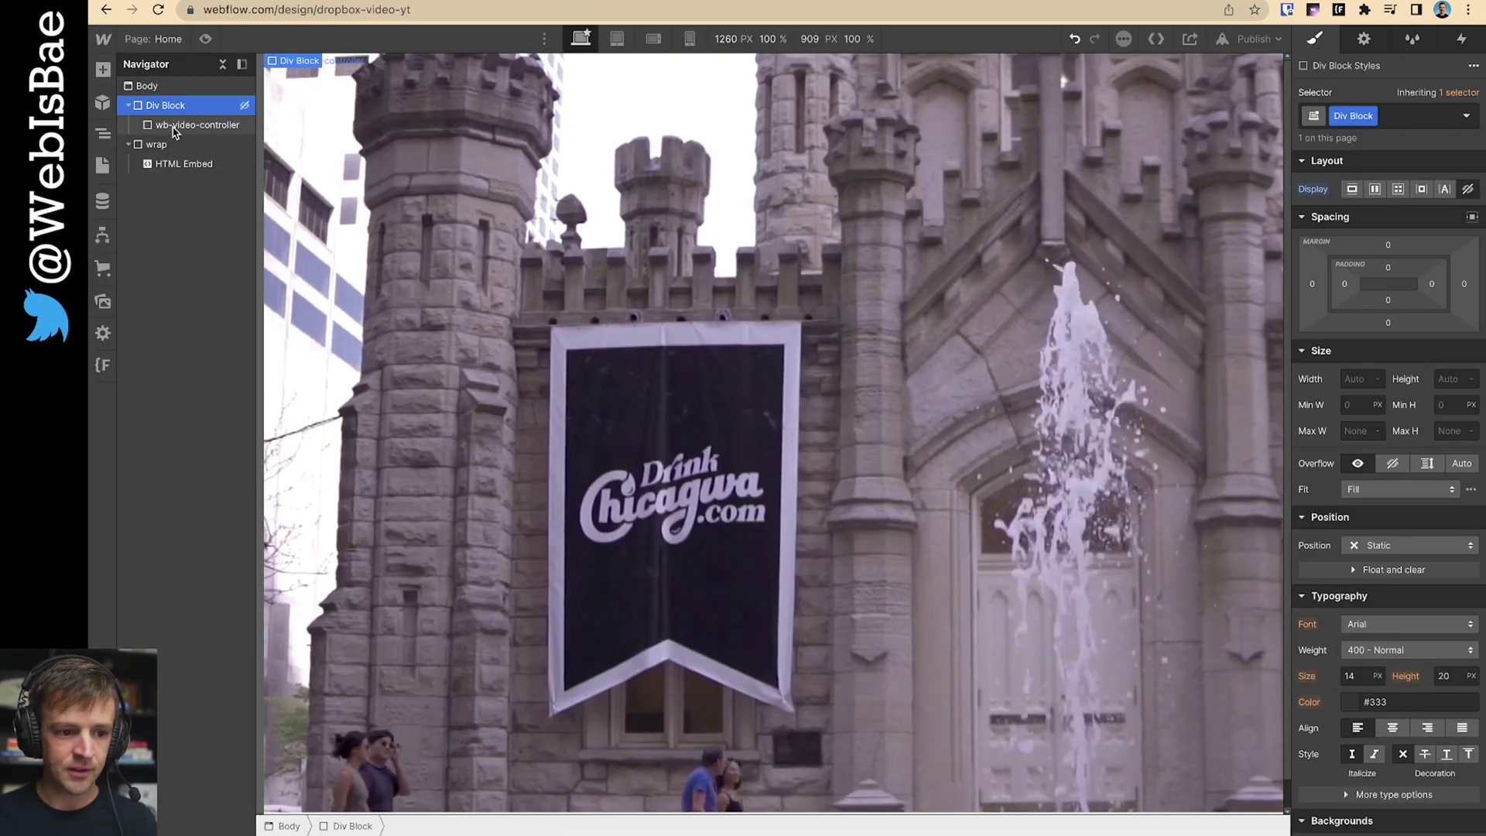
- Review the recommended .video-controller CSS in Notion and set the wrap div's position to Relative in Webflow
{"action": "left_click", "coordinate": [661, 269]}
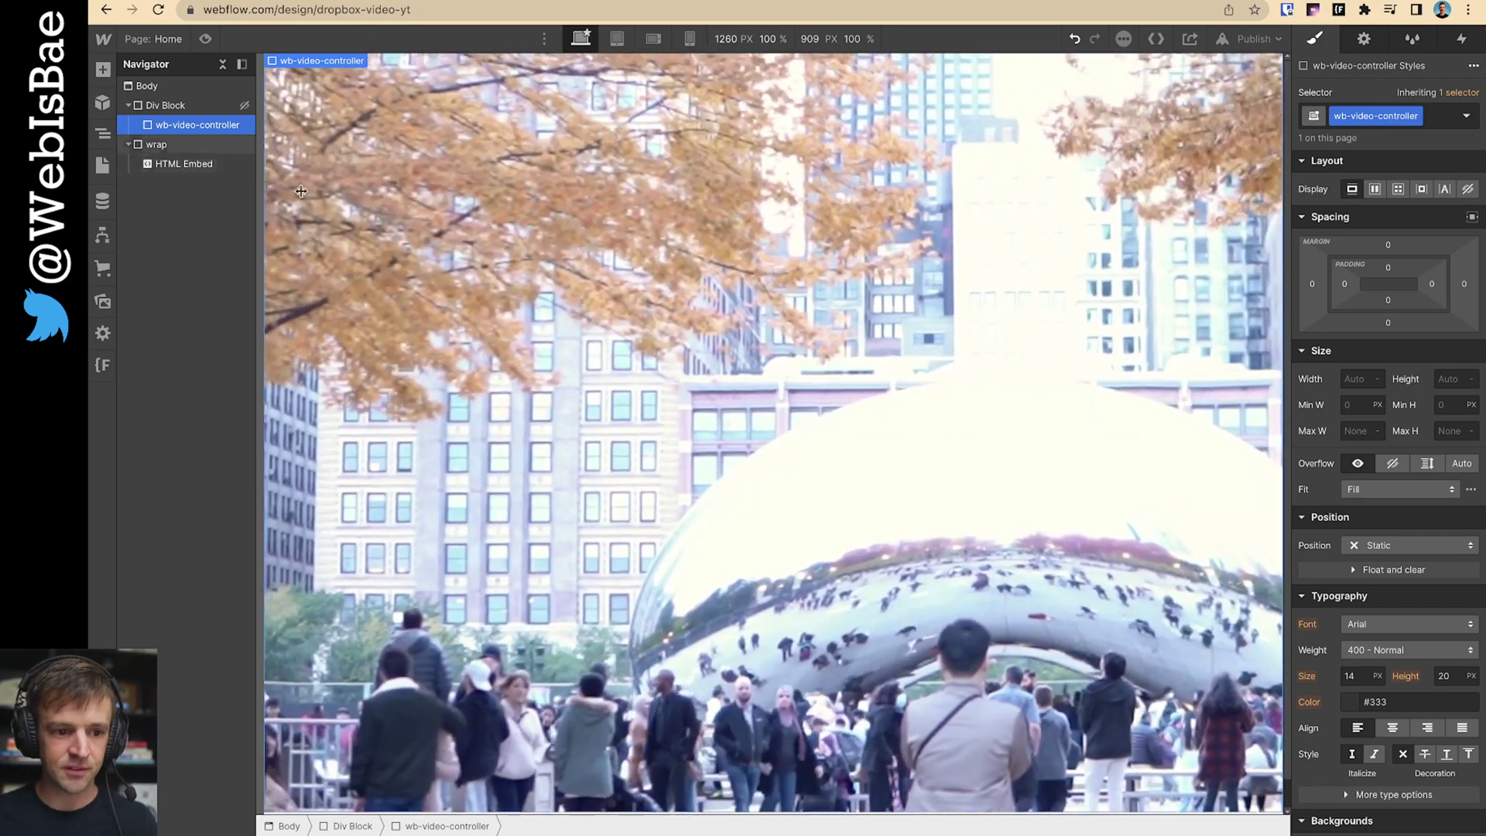
{"action": "key", "text": "ctrl+Tab"}
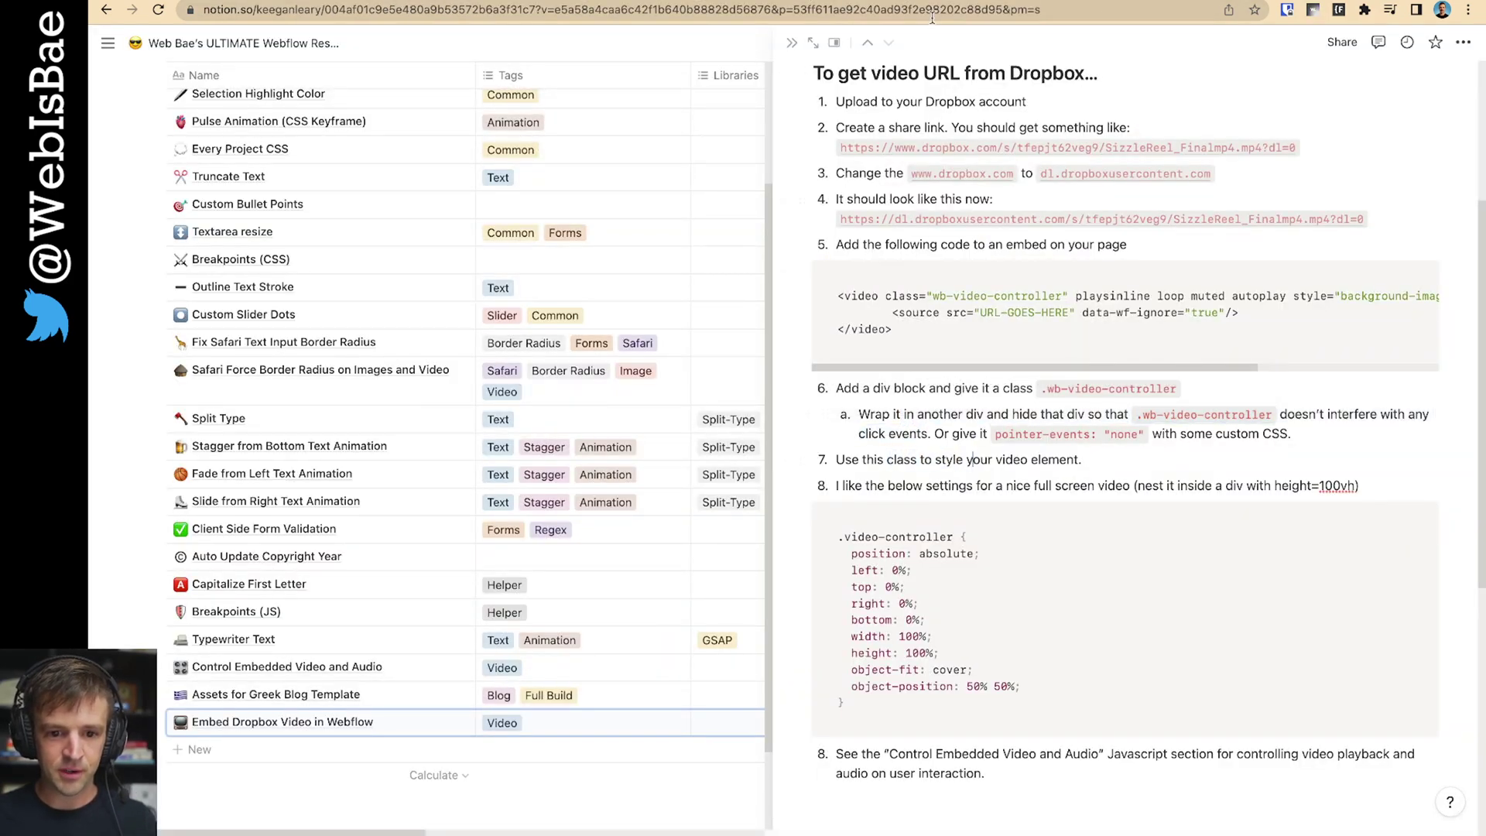
{"action": "scroll", "coordinate": [879, 505], "scroll_direction": "down", "scroll_amount": 2}
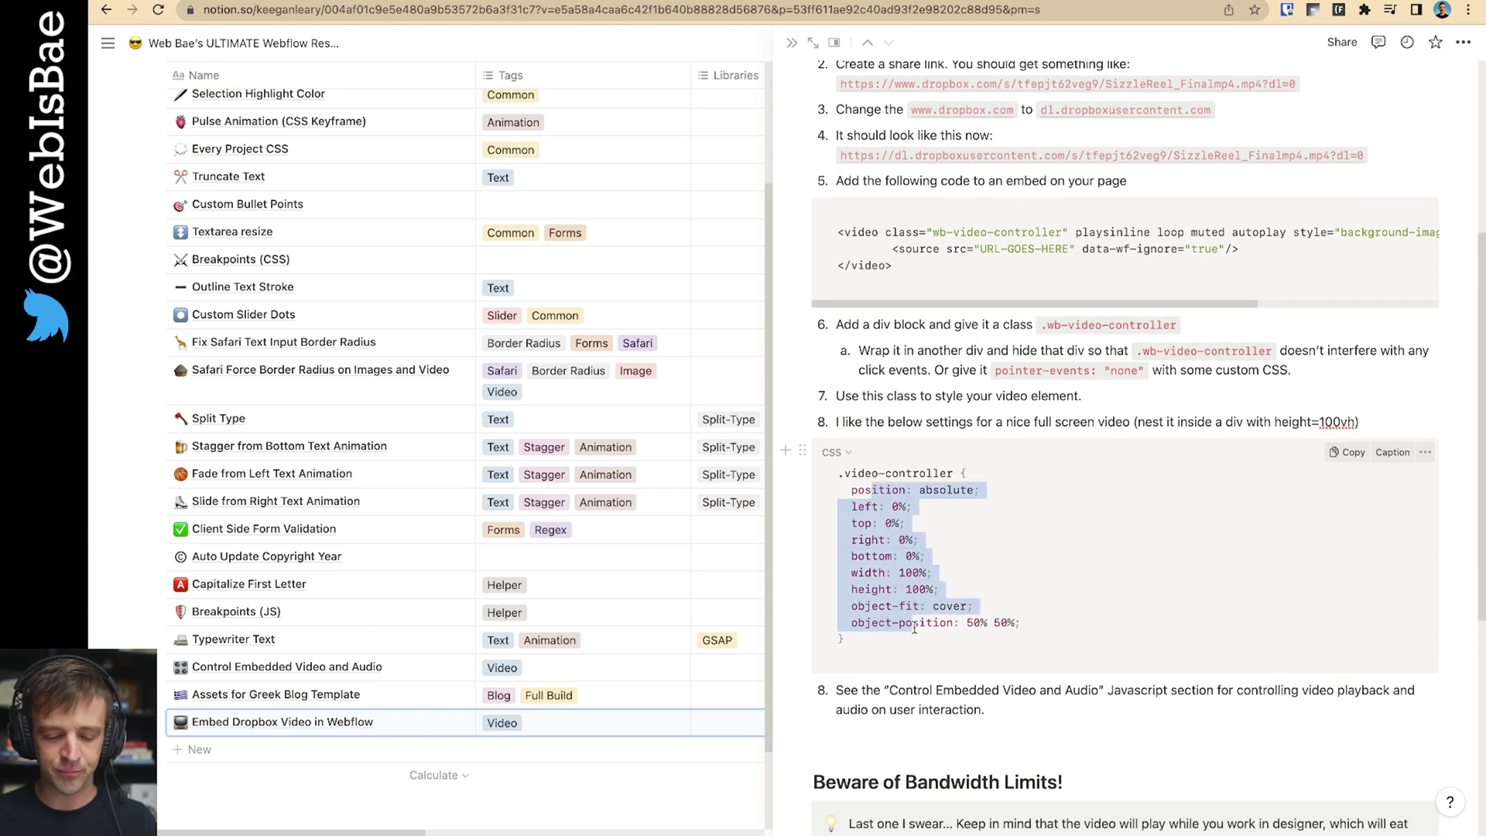
{"action": "key", "text": "ctrl+shift+Tab"}
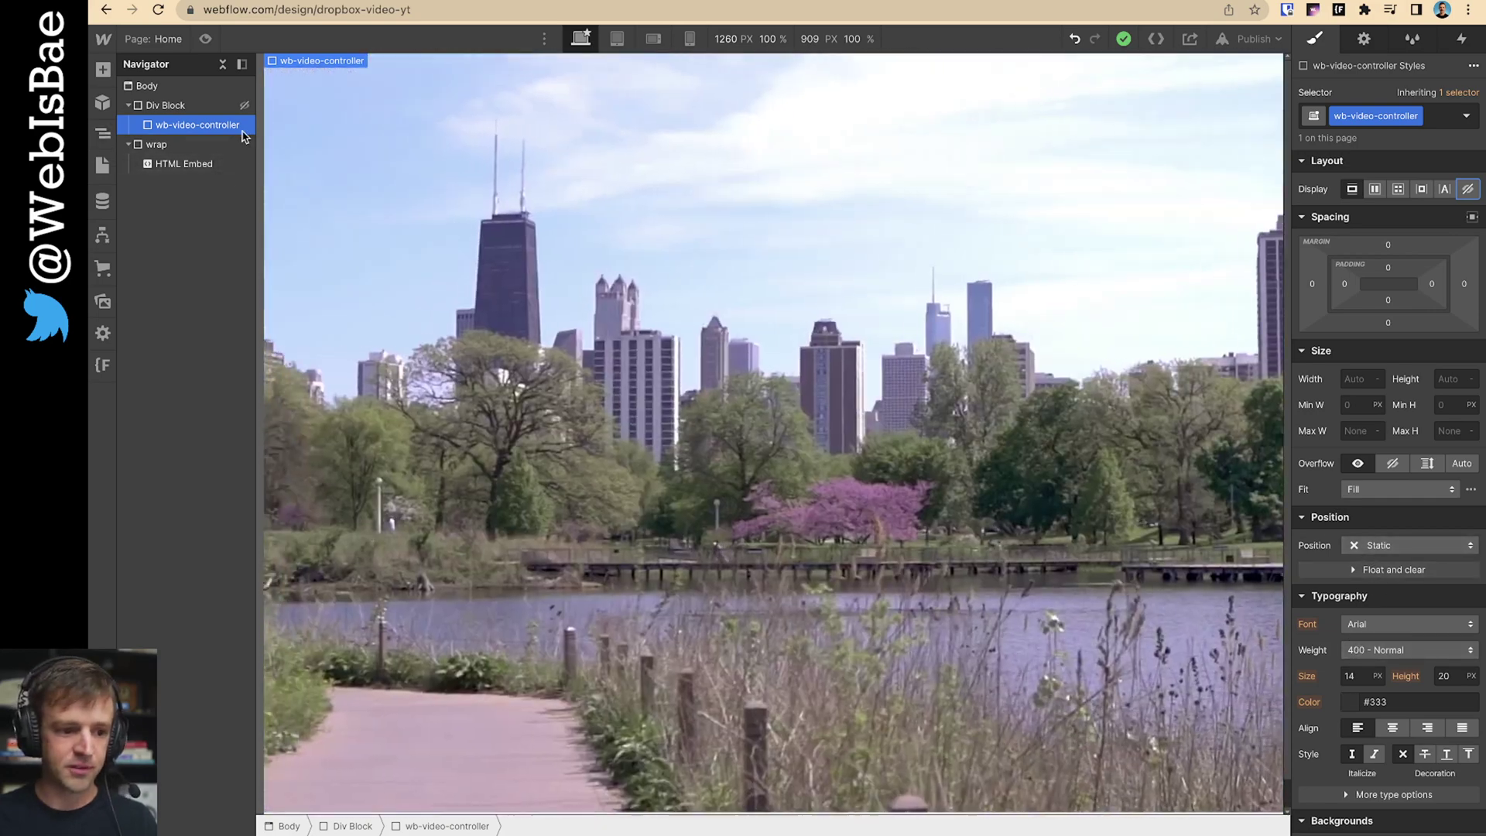
{"action": "left_click", "coordinate": [167, 145]}
{"action": "left_click", "coordinate": [1407, 546]}
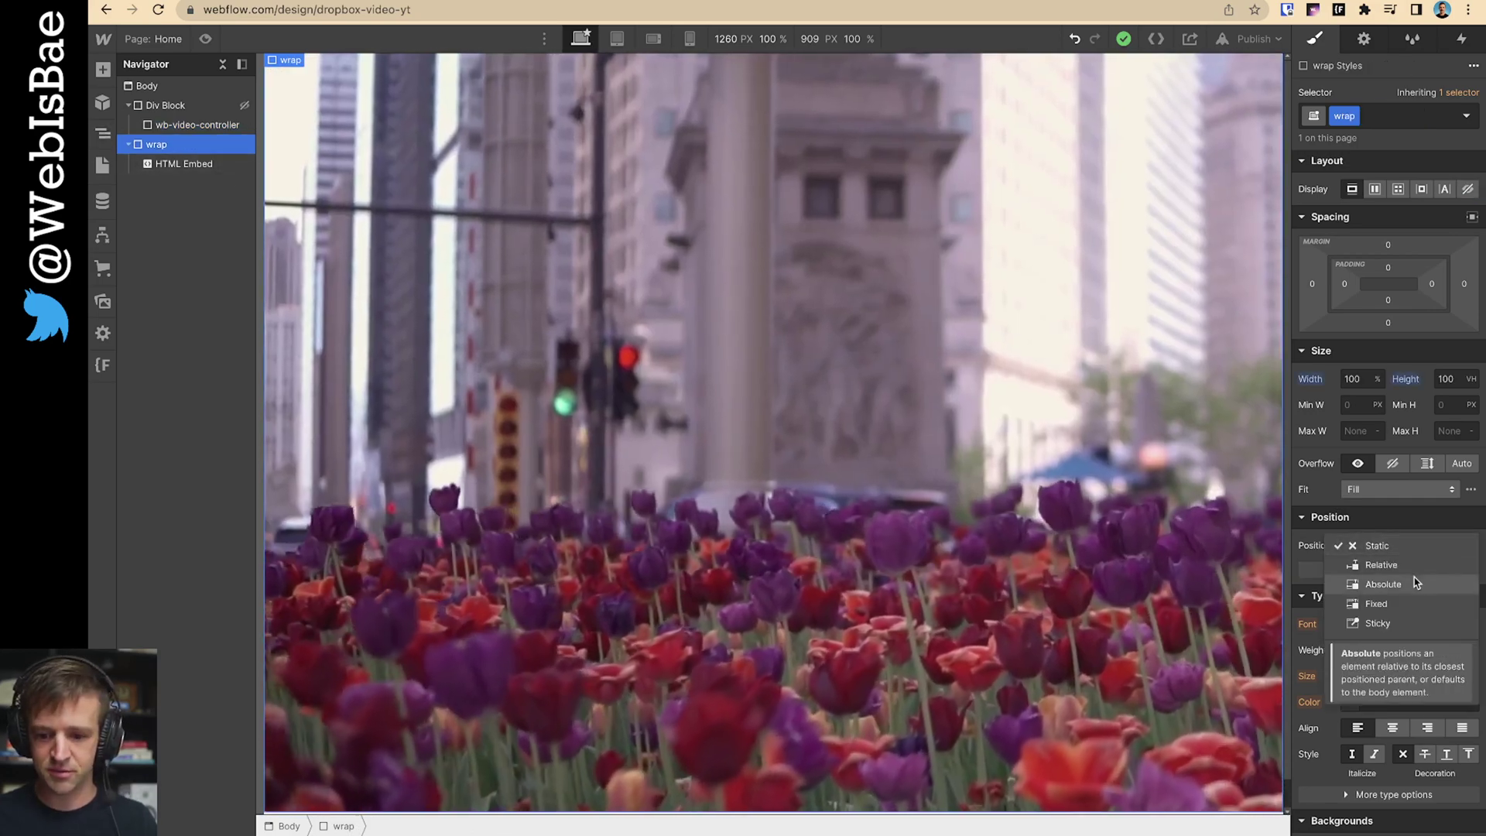
{"action": "left_click", "coordinate": [1385, 573]}
- Set the wb-video-controller's position to Absolute with 0% offsets on all four sides
{"action": "left_click", "coordinate": [192, 128]}
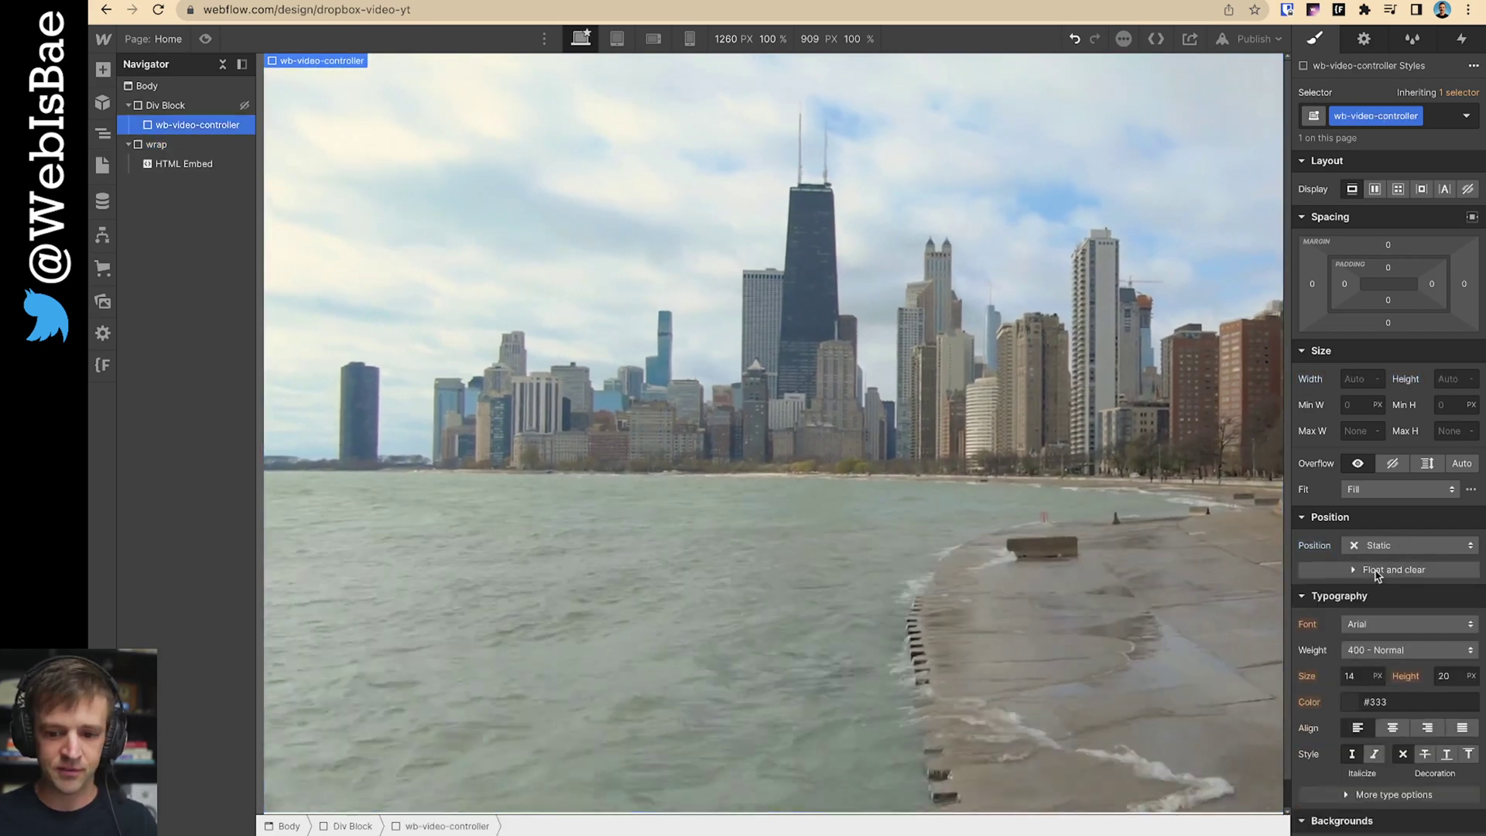
{"action": "left_click", "coordinate": [1406, 545]}
{"action": "left_click", "coordinate": [1403, 597]}
{"action": "left_click", "coordinate": [1472, 568]}
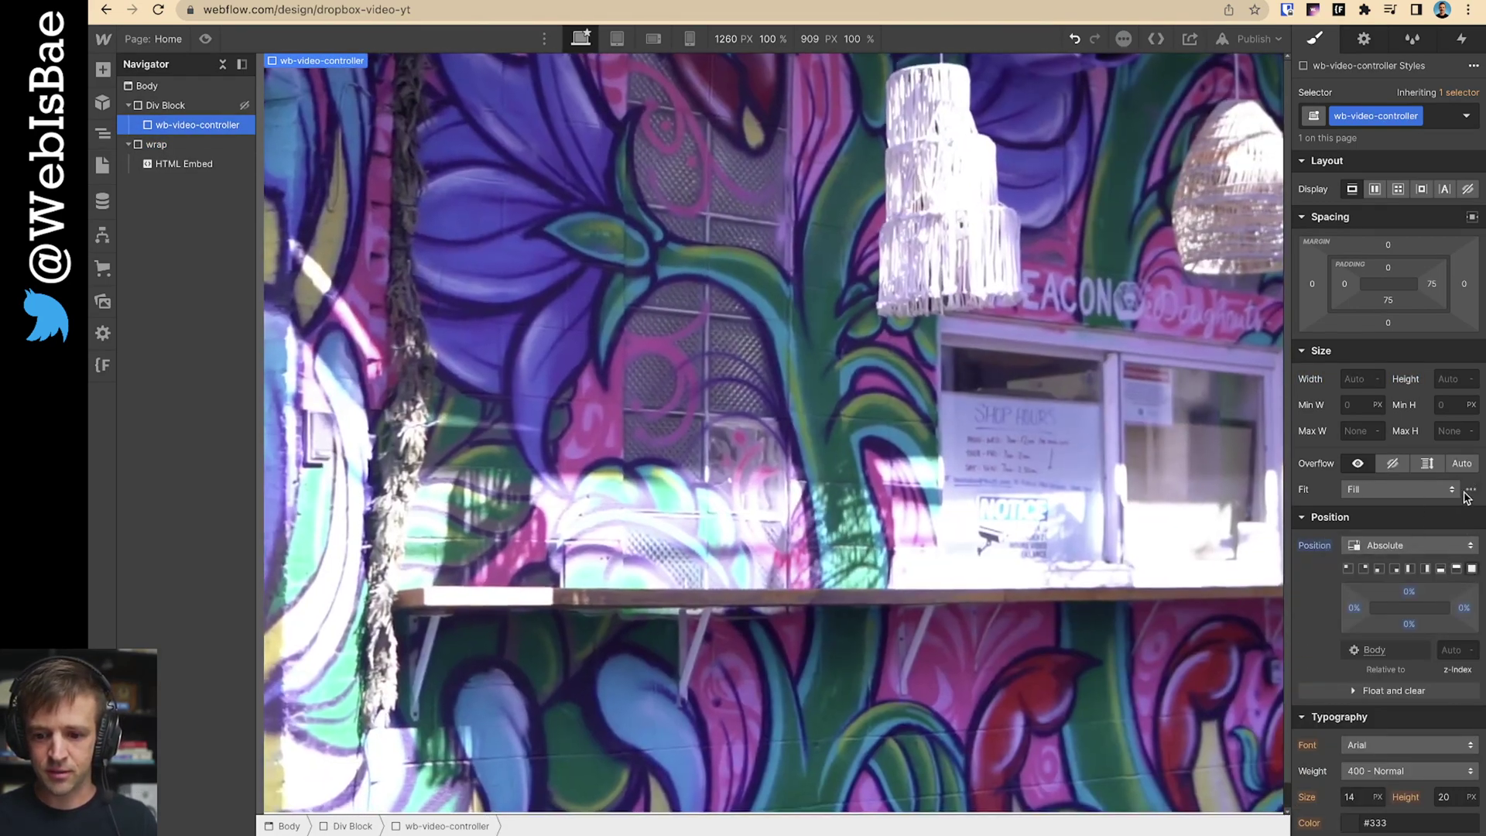
- Set the wb-video-controller's fit to Cover and its object position to 50% 50%
{"action": "left_click", "coordinate": [1408, 489]}
{"action": "left_click", "coordinate": [1358, 528]}
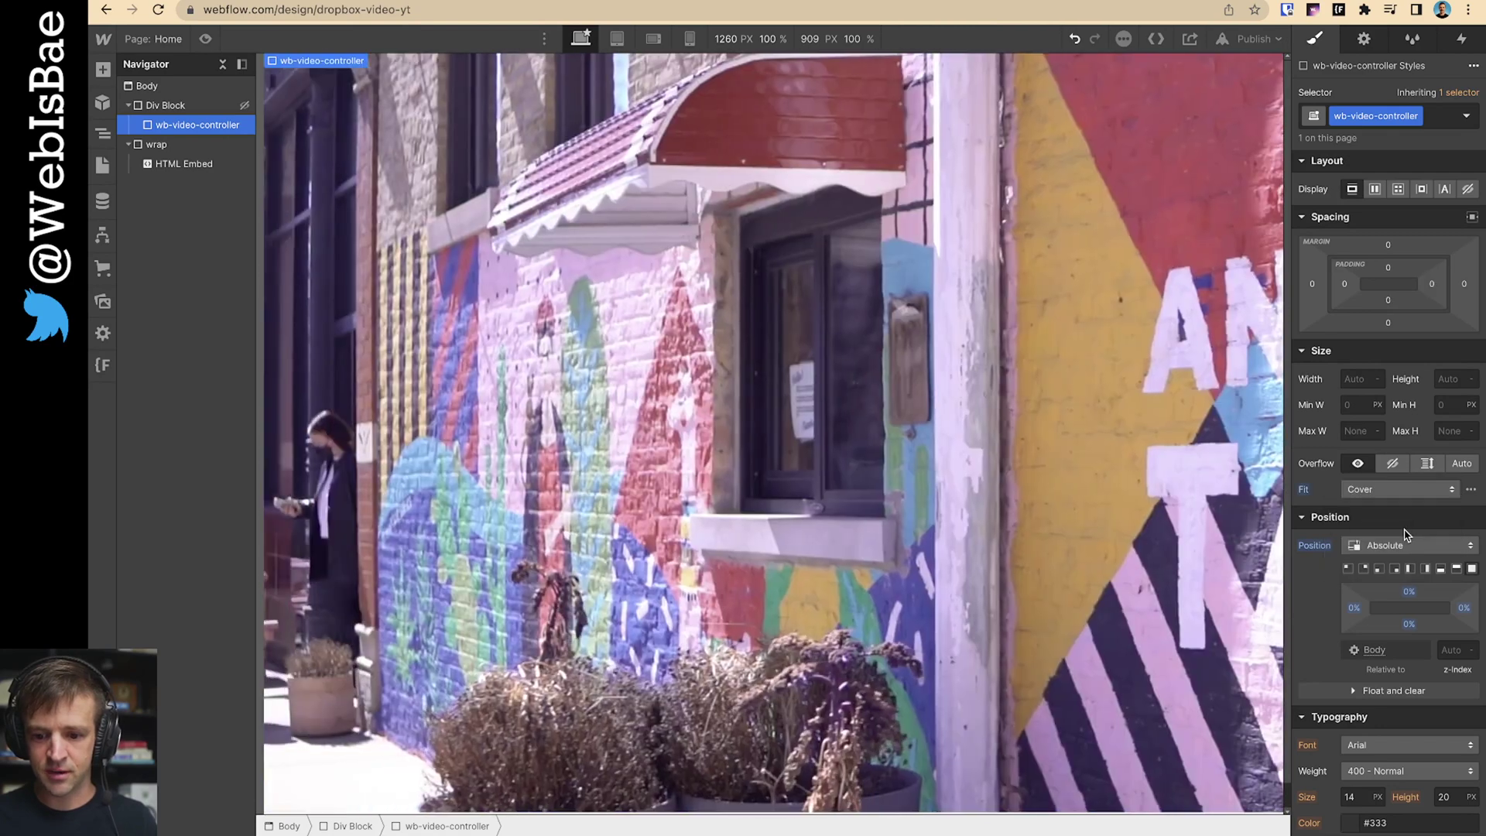
{"action": "left_click", "coordinate": [1470, 489]}
{"action": "left_click", "coordinate": [1365, 536]}
{"action": "left_click", "coordinate": [1351, 485]}
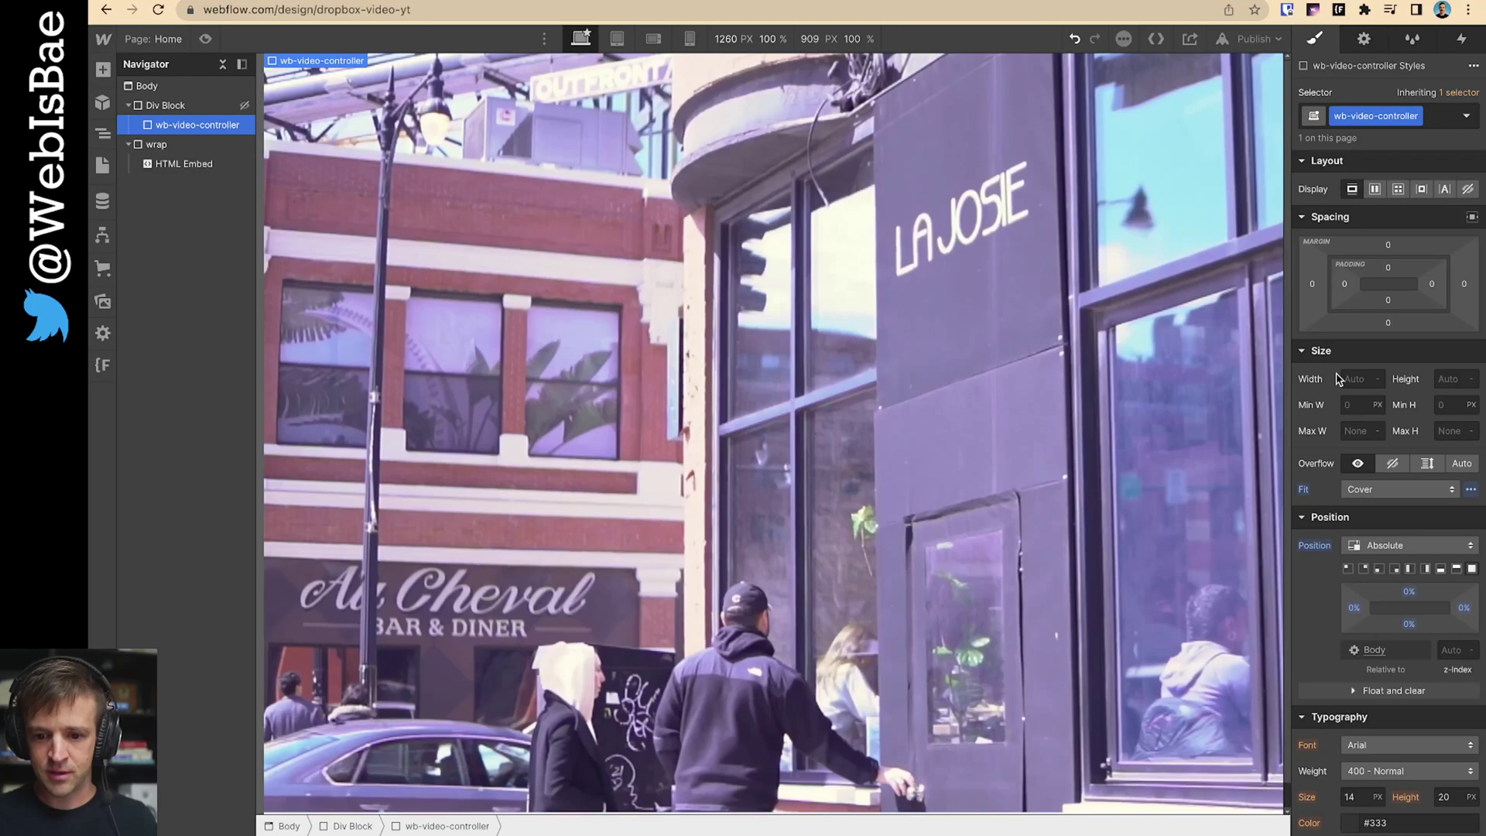
- Set the wb-video-controller's width and height to 100%
{"action": "left_click", "coordinate": [1346, 378]}
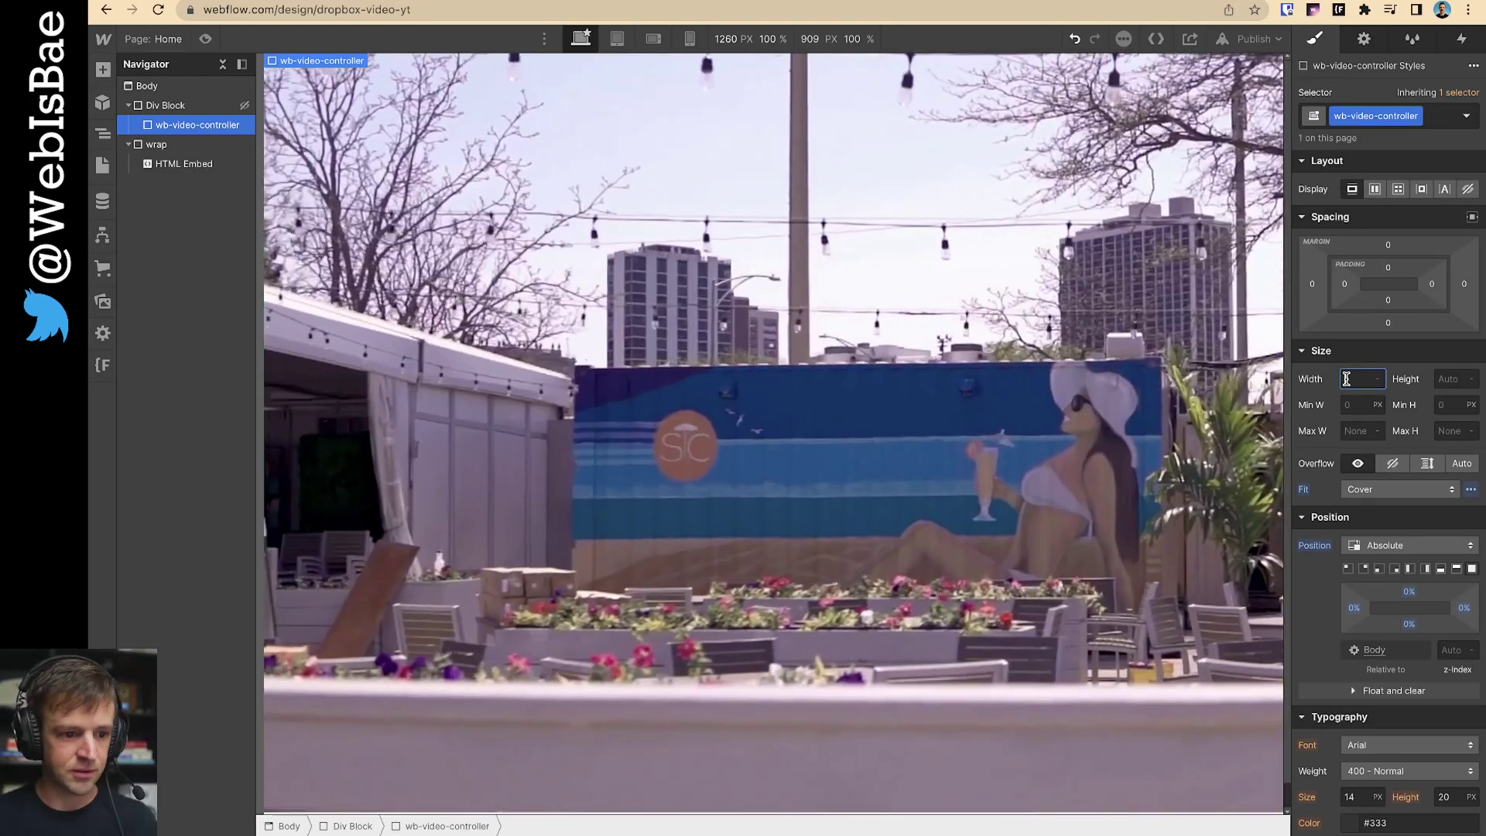
{"action": "type", "text": "100%"}
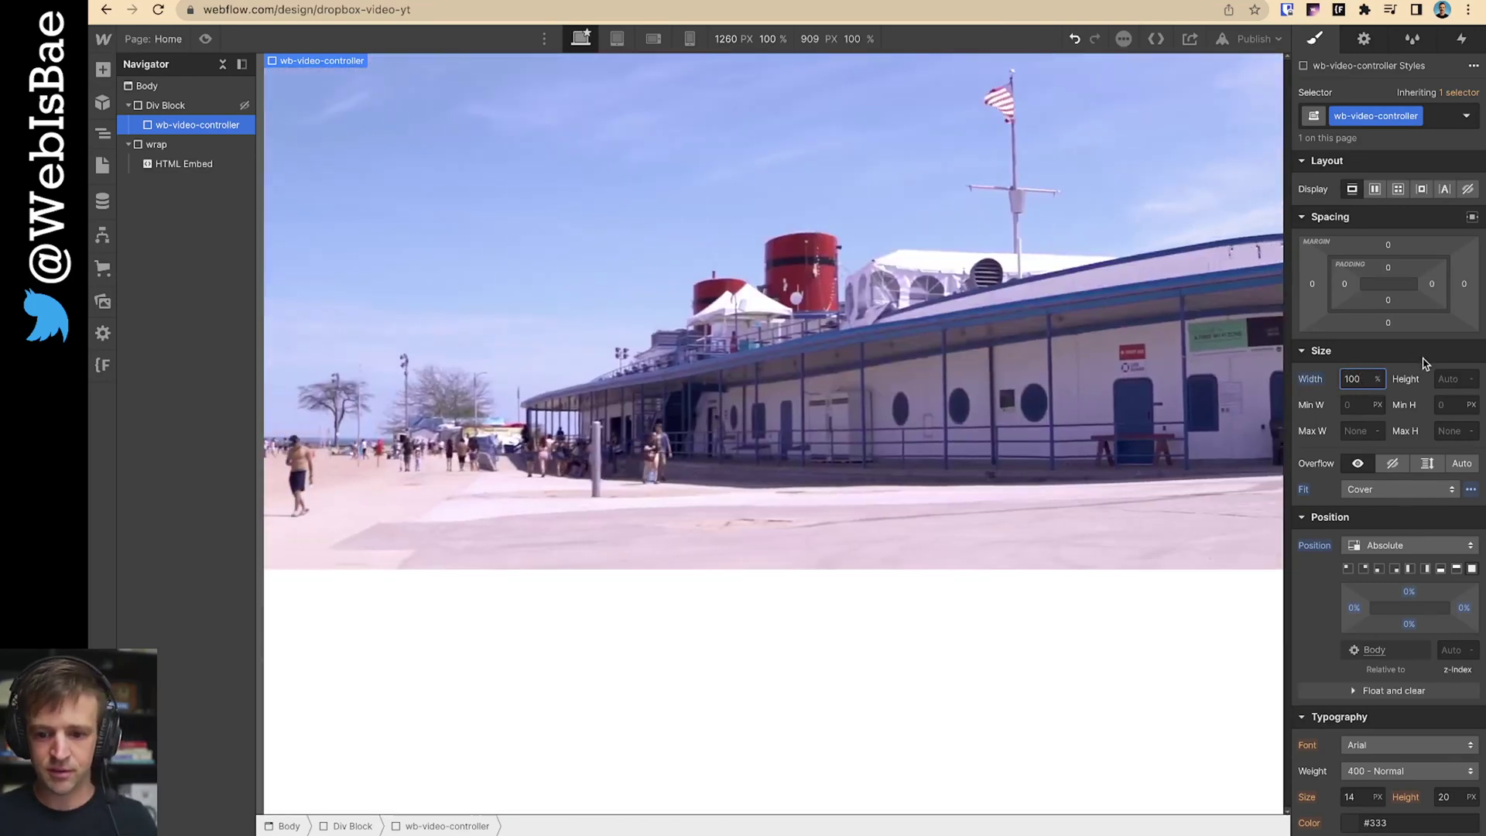
{"action": "left_click", "coordinate": [1445, 378]}
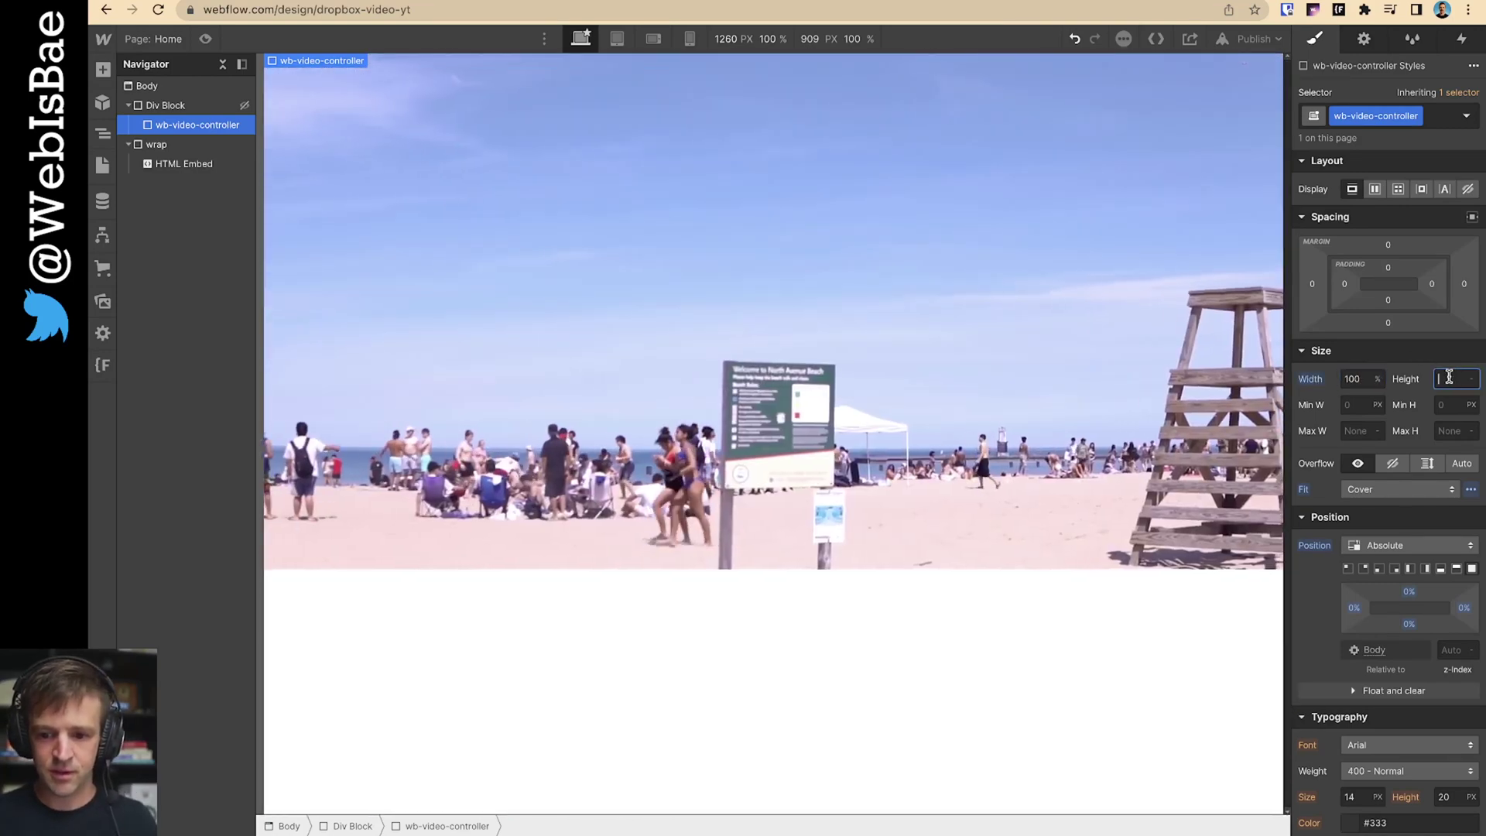
{"action": "type", "text": "100%"}
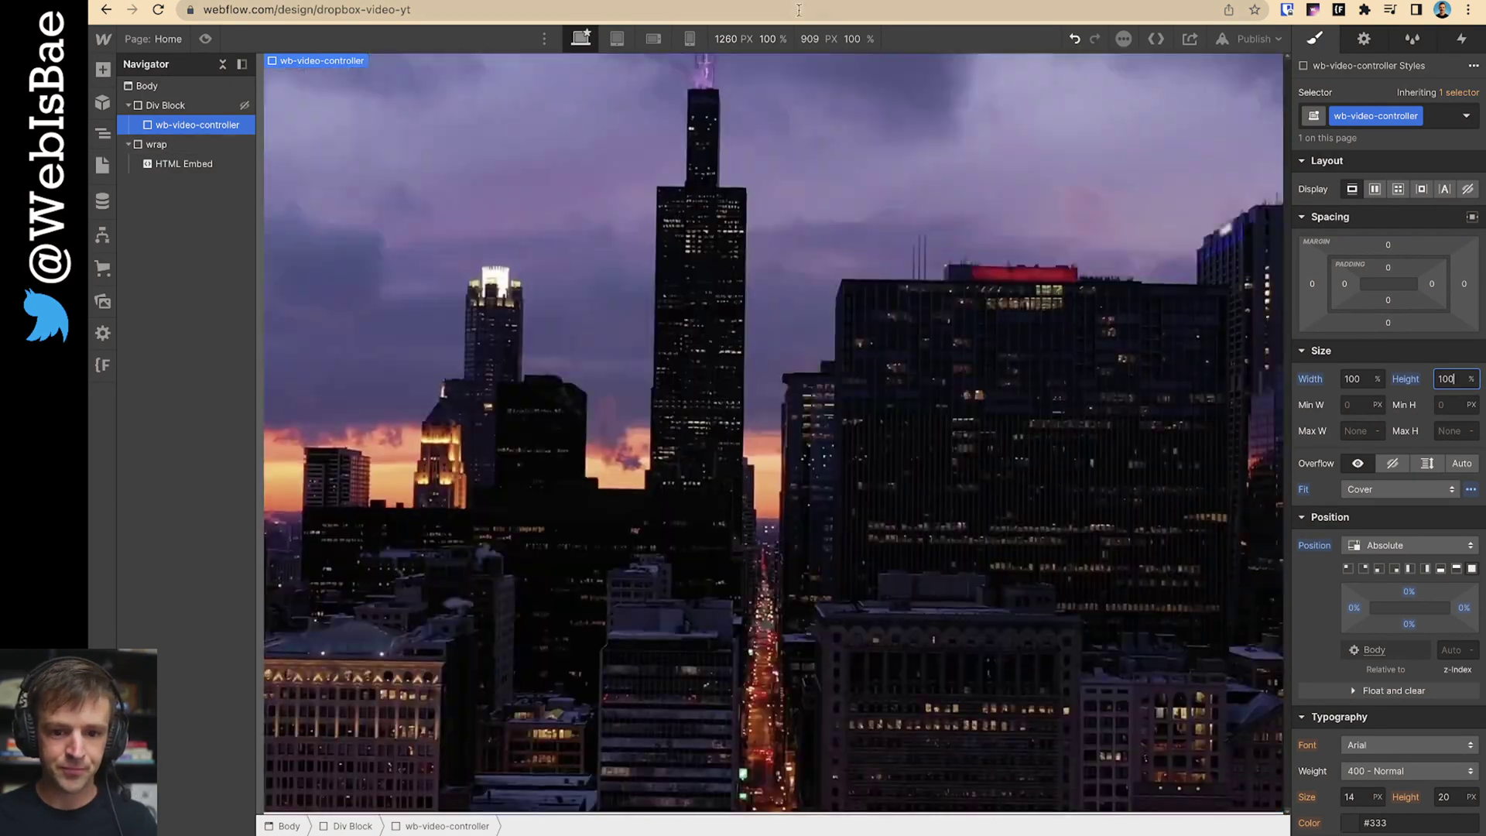
- Follow the Notion bandwidth note by breaking the video source URL in the HTML Embed's code, and save and close the editor
{"action": "left_click", "coordinate": [782, 1]}
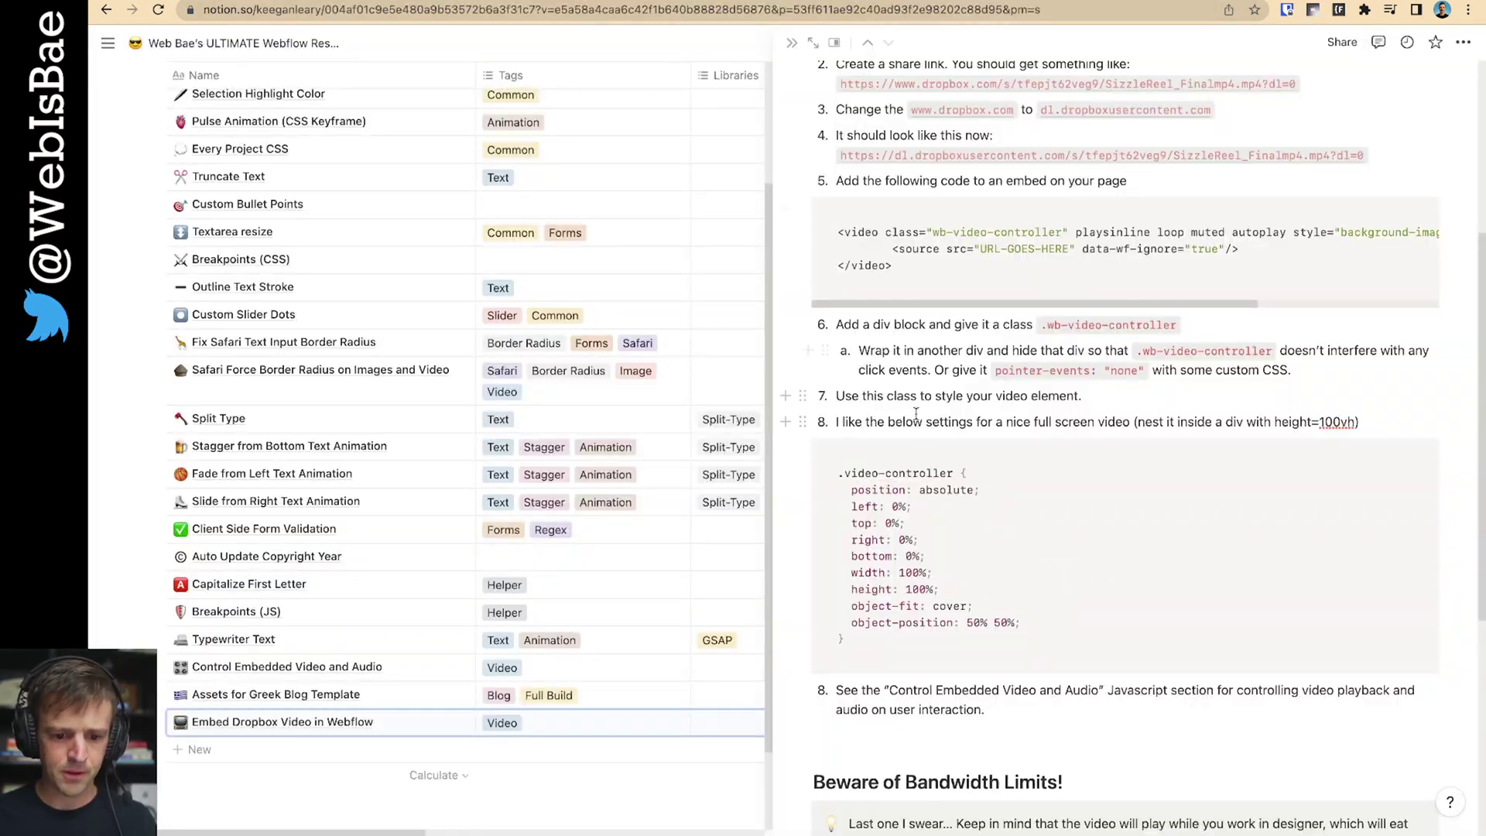
{"action": "scroll", "coordinate": [915, 413], "scroll_direction": "down", "scroll_amount": 5}
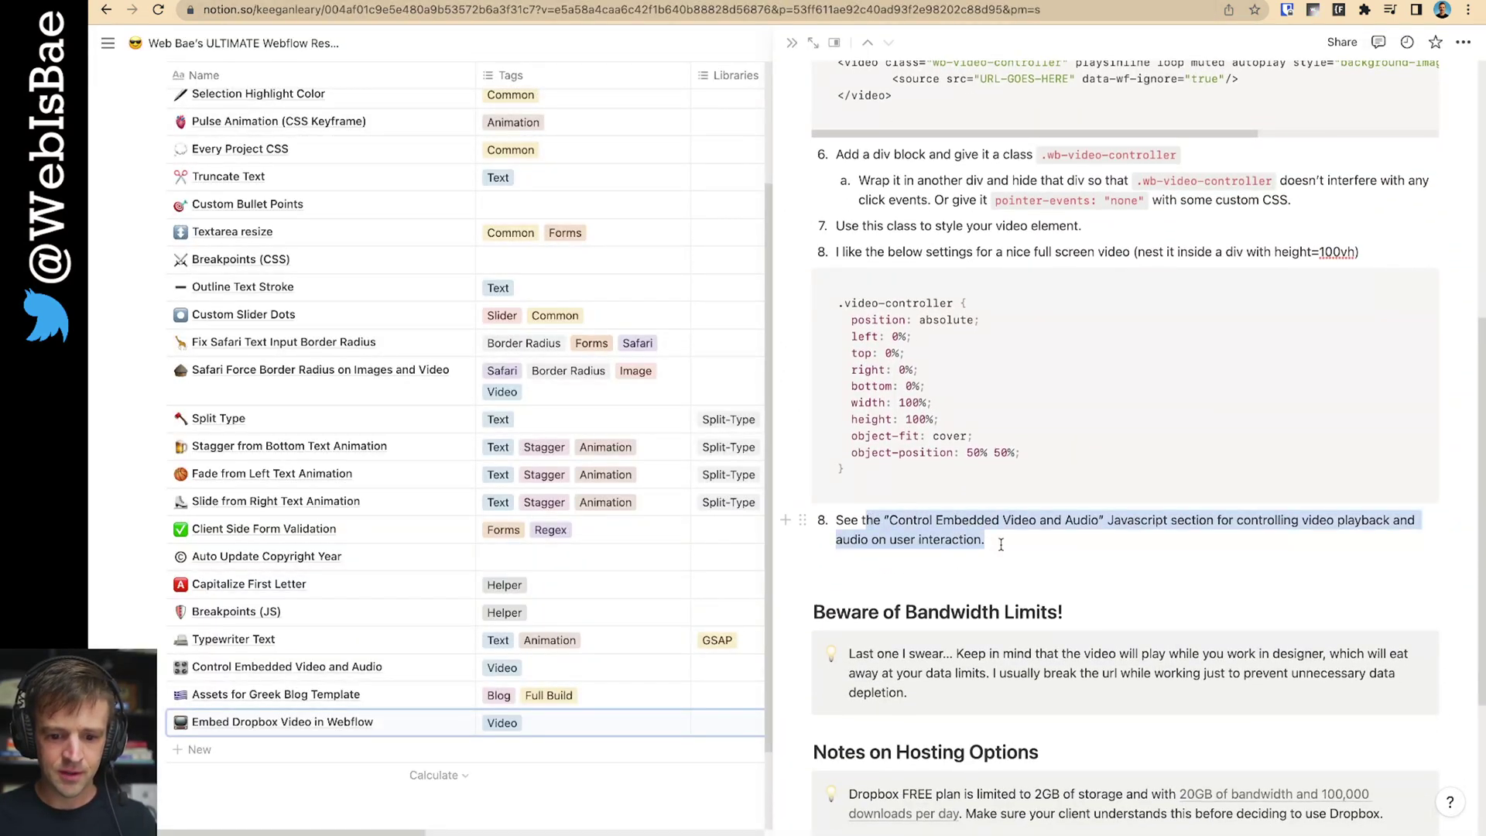
{"action": "scroll", "coordinate": [1000, 541], "scroll_direction": "down", "scroll_amount": 2}
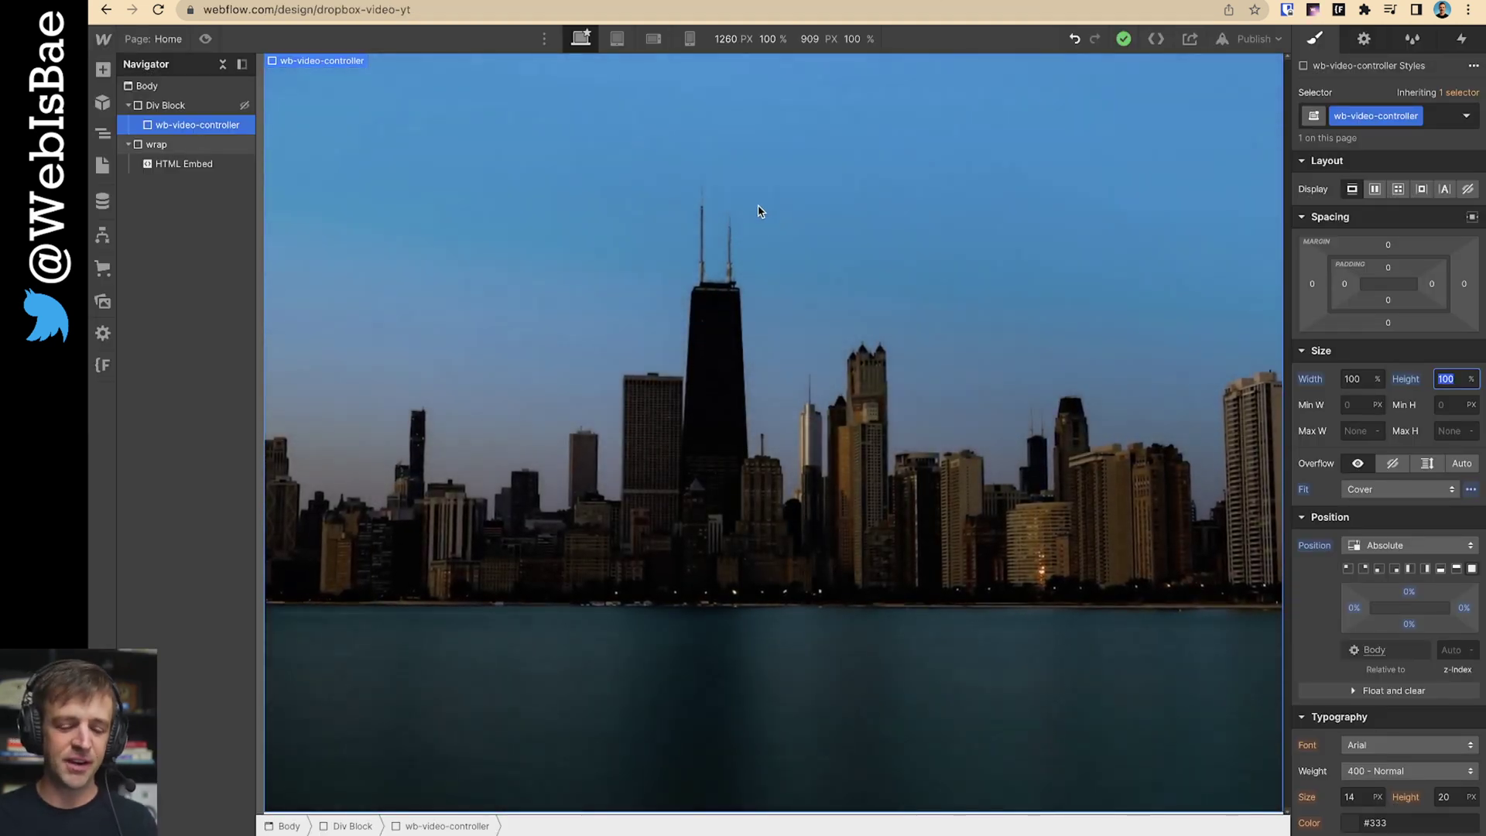
{"action": "double_click", "coordinate": [186, 159]}
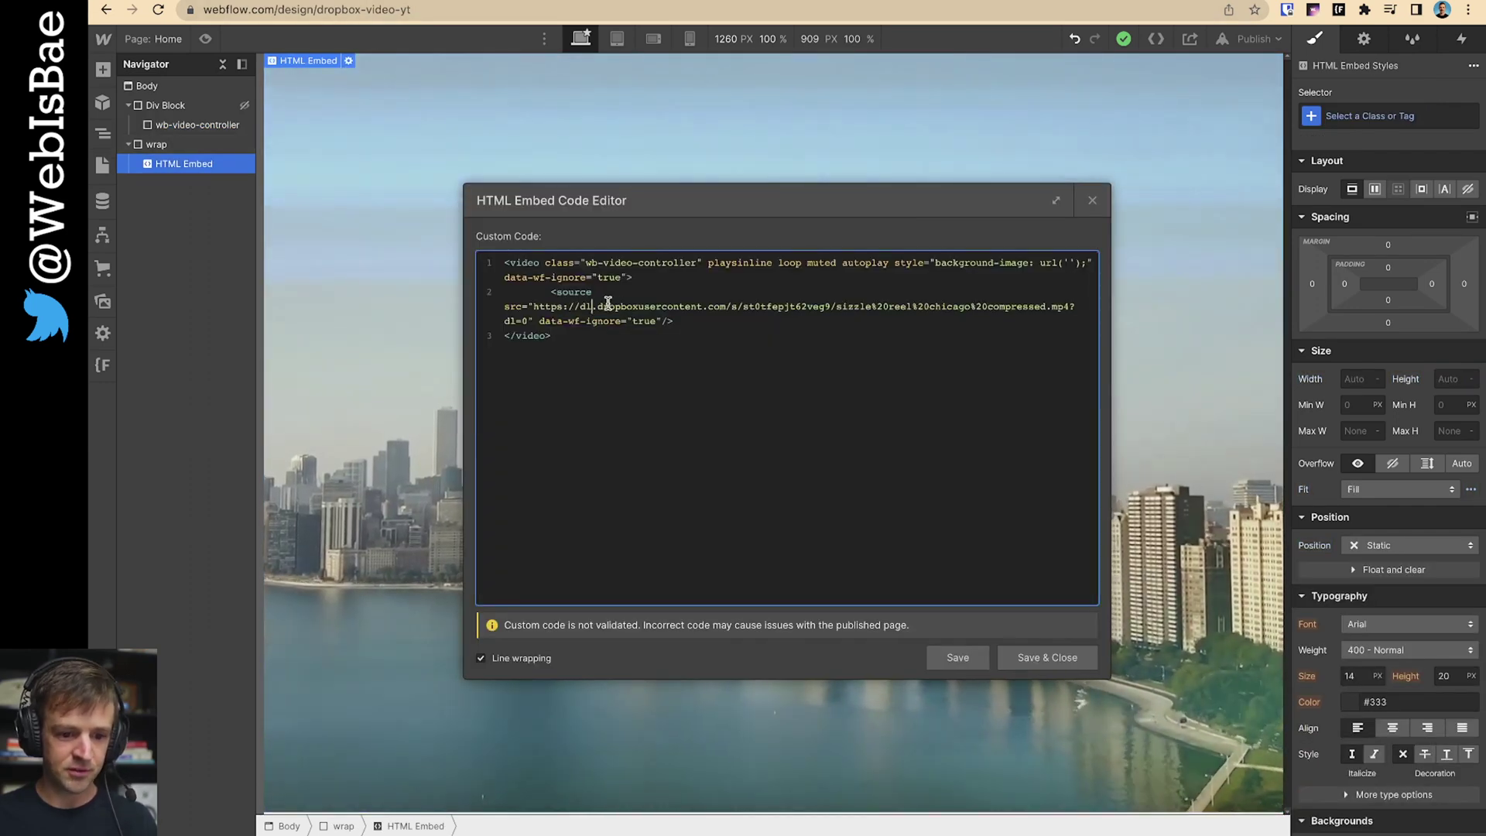
{"action": "left_click", "coordinate": [1015, 659]}
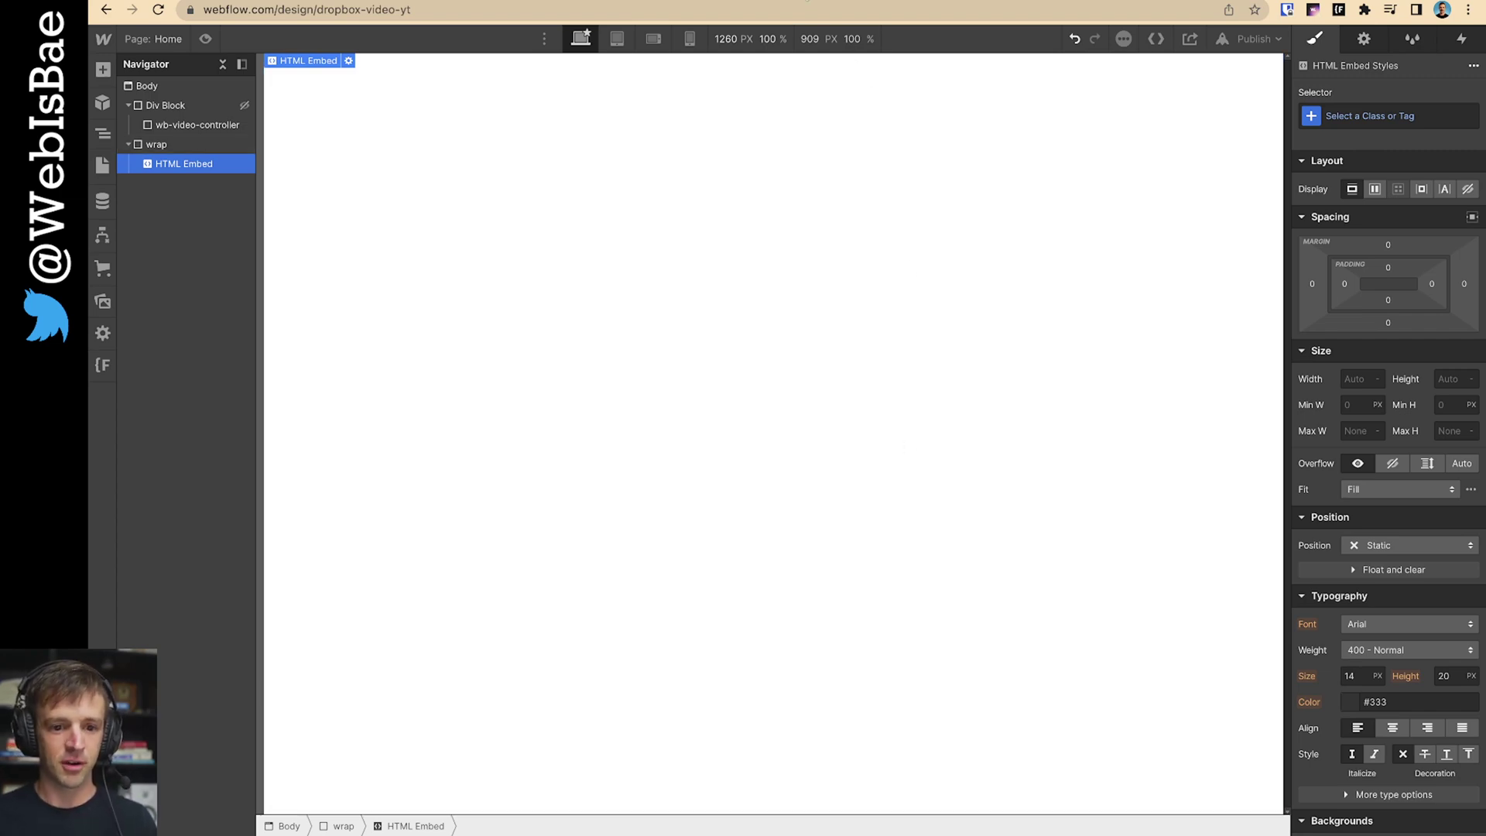
- Delete the words "Last one I swear..." from the Beware of Bandwidth Limits callout in Notion
{"action": "left_click", "coordinate": [807, 1]}
{"action": "scroll", "coordinate": [1111, 312], "scroll_direction": "down", "scroll_amount": 3}
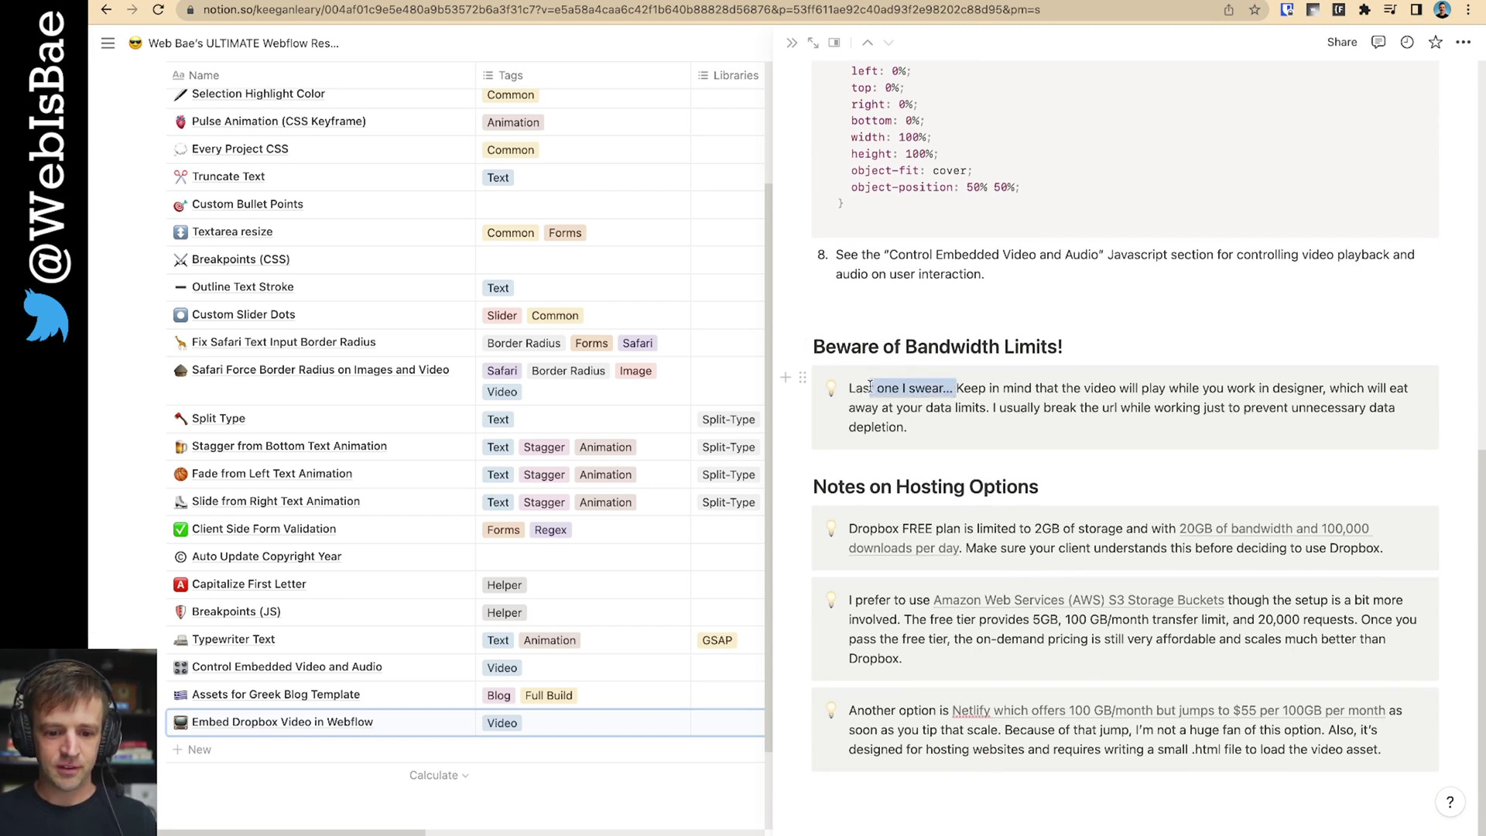
{"action": "key", "text": "BackSpace"}
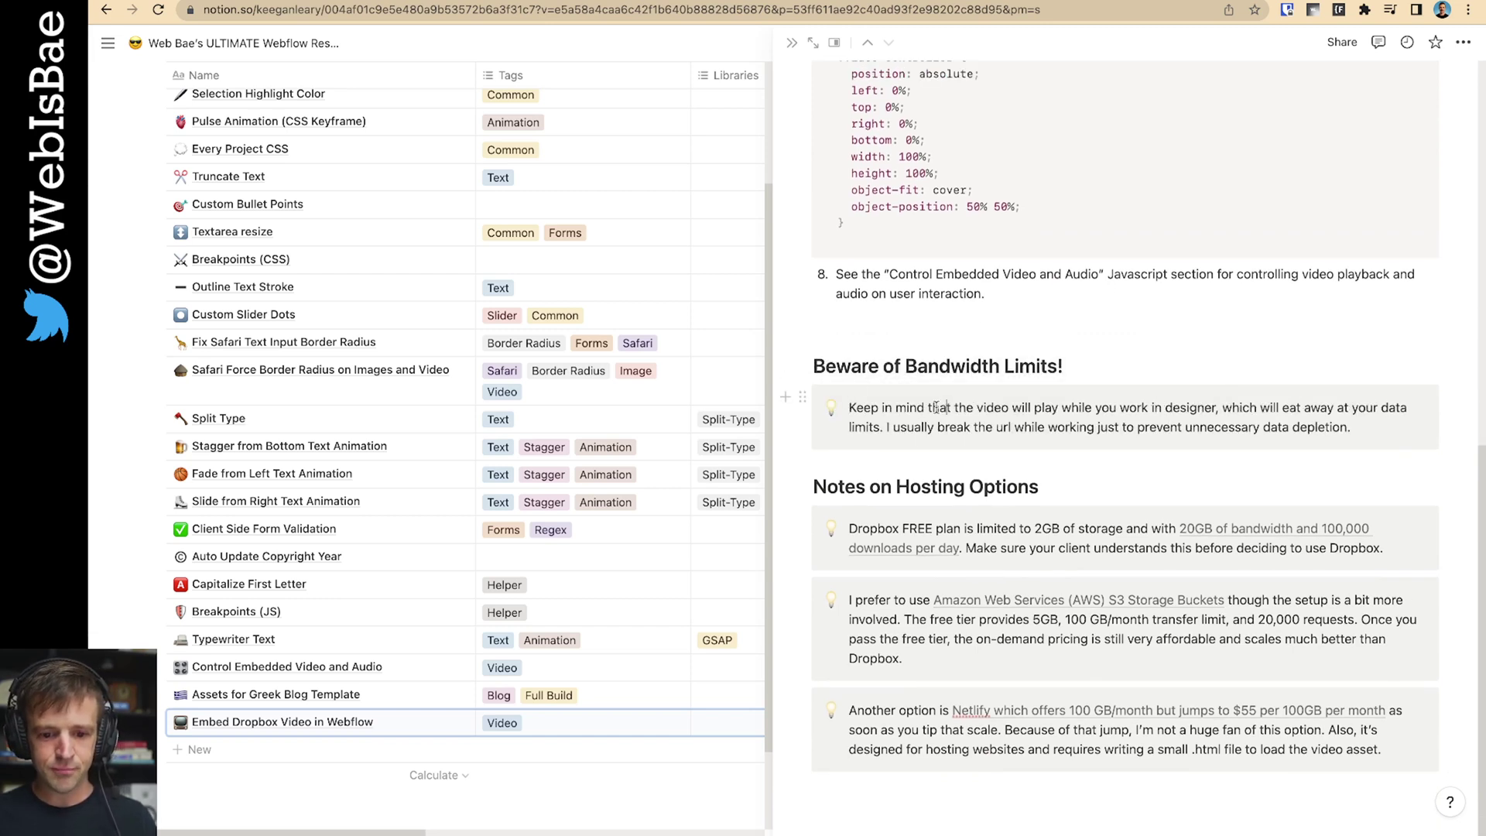
- Read the bandwidth limits warning and the Dropbox and Amazon S3 hosting notes for their storage and transfer limits
{"action": "left_click_drag", "start_coordinate": [1066, 410], "coordinate": [1207, 408]}
{"action": "left_click_drag", "start_coordinate": [1223, 410], "coordinate": [1056, 430]}
{"action": "left_click_drag", "start_coordinate": [1194, 431], "coordinate": [1213, 429]}
{"action": "left_click", "coordinate": [1213, 428]}
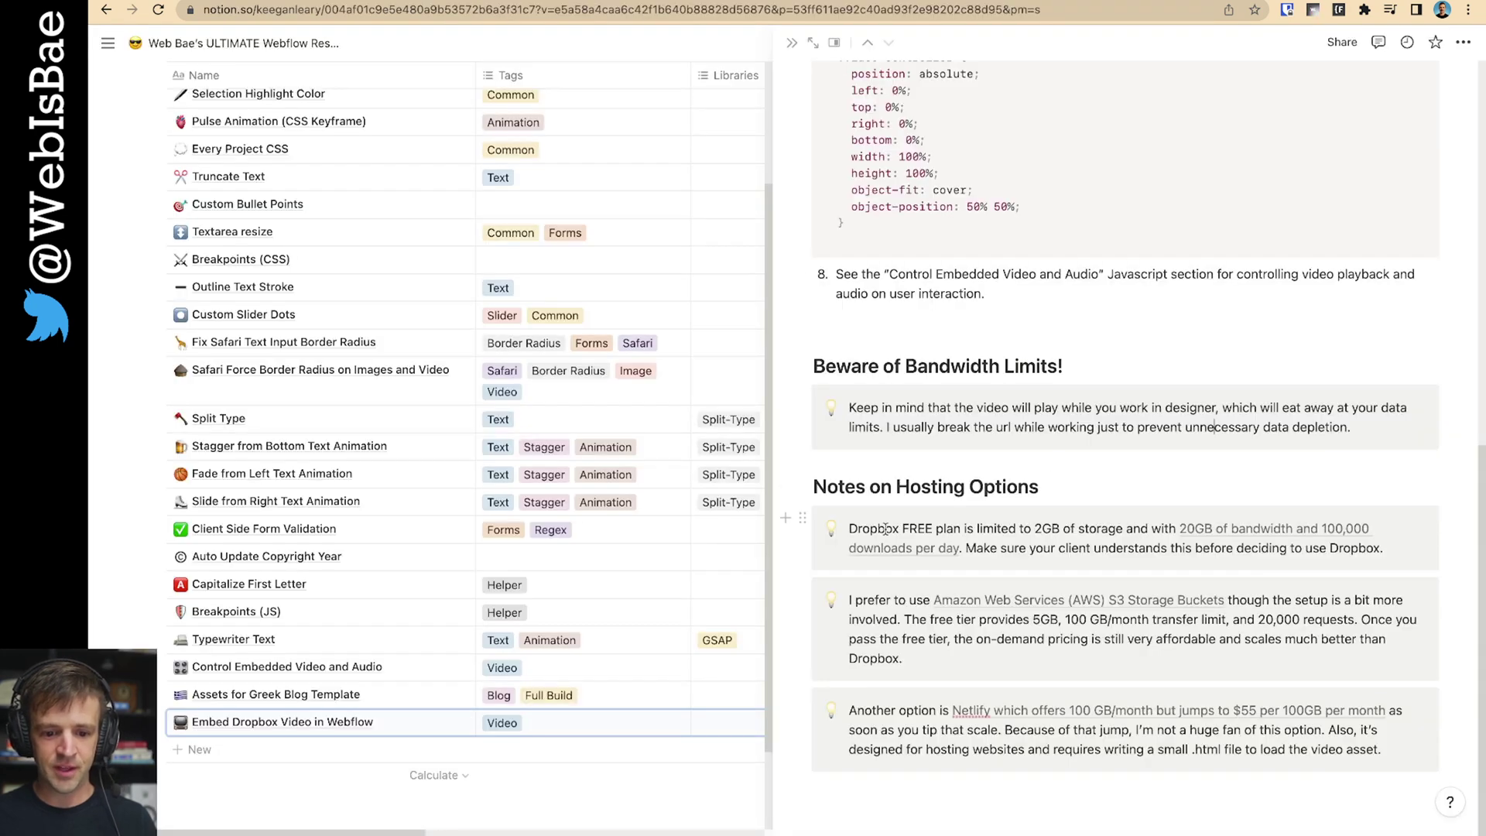
{"action": "left_click_drag", "start_coordinate": [884, 529], "coordinate": [1015, 530]}
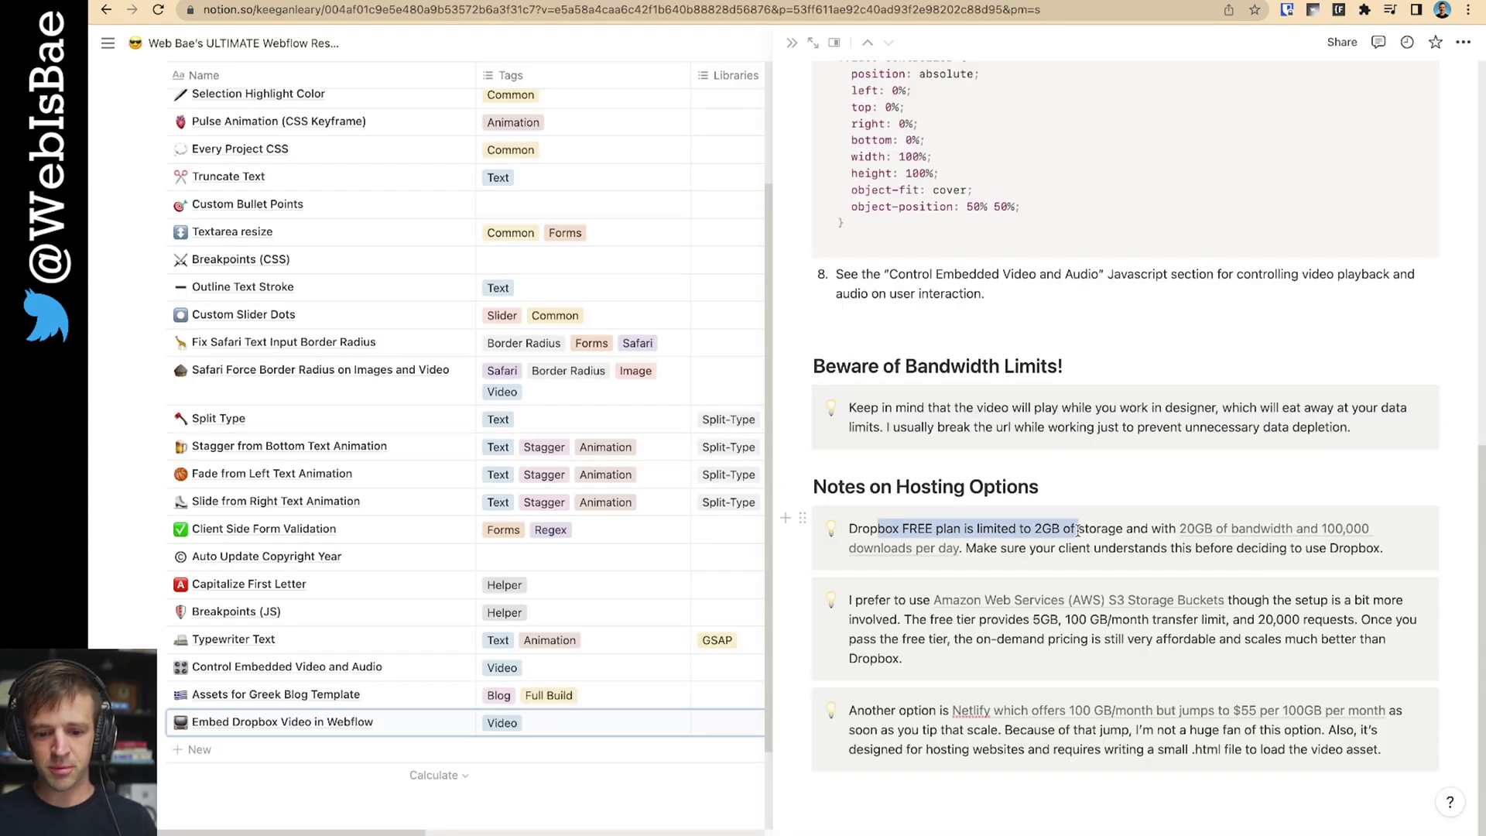
{"action": "left_click", "coordinate": [1122, 531]}
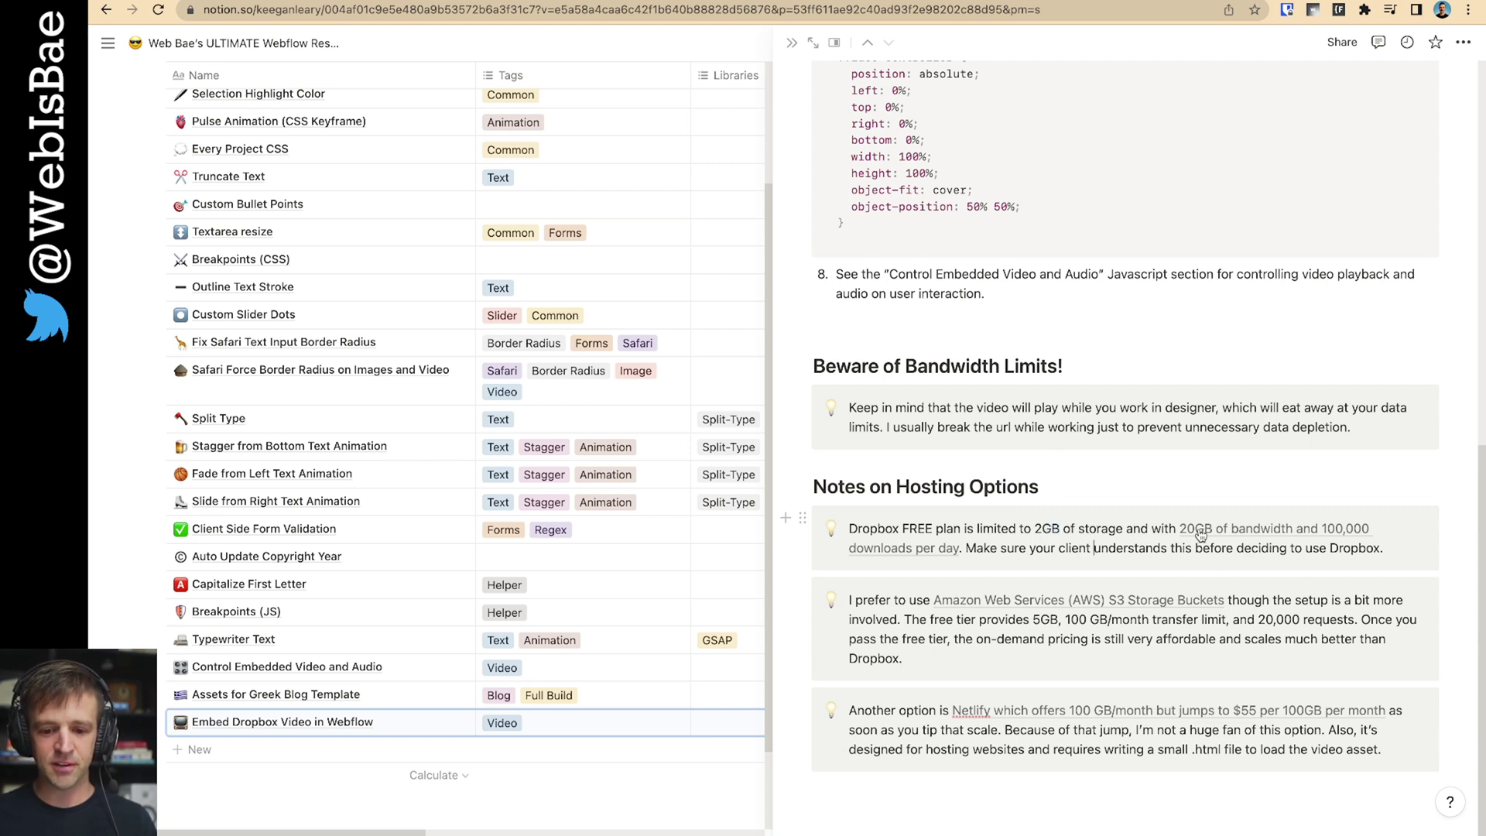
{"action": "mouse_move", "coordinate": [1205, 536]}
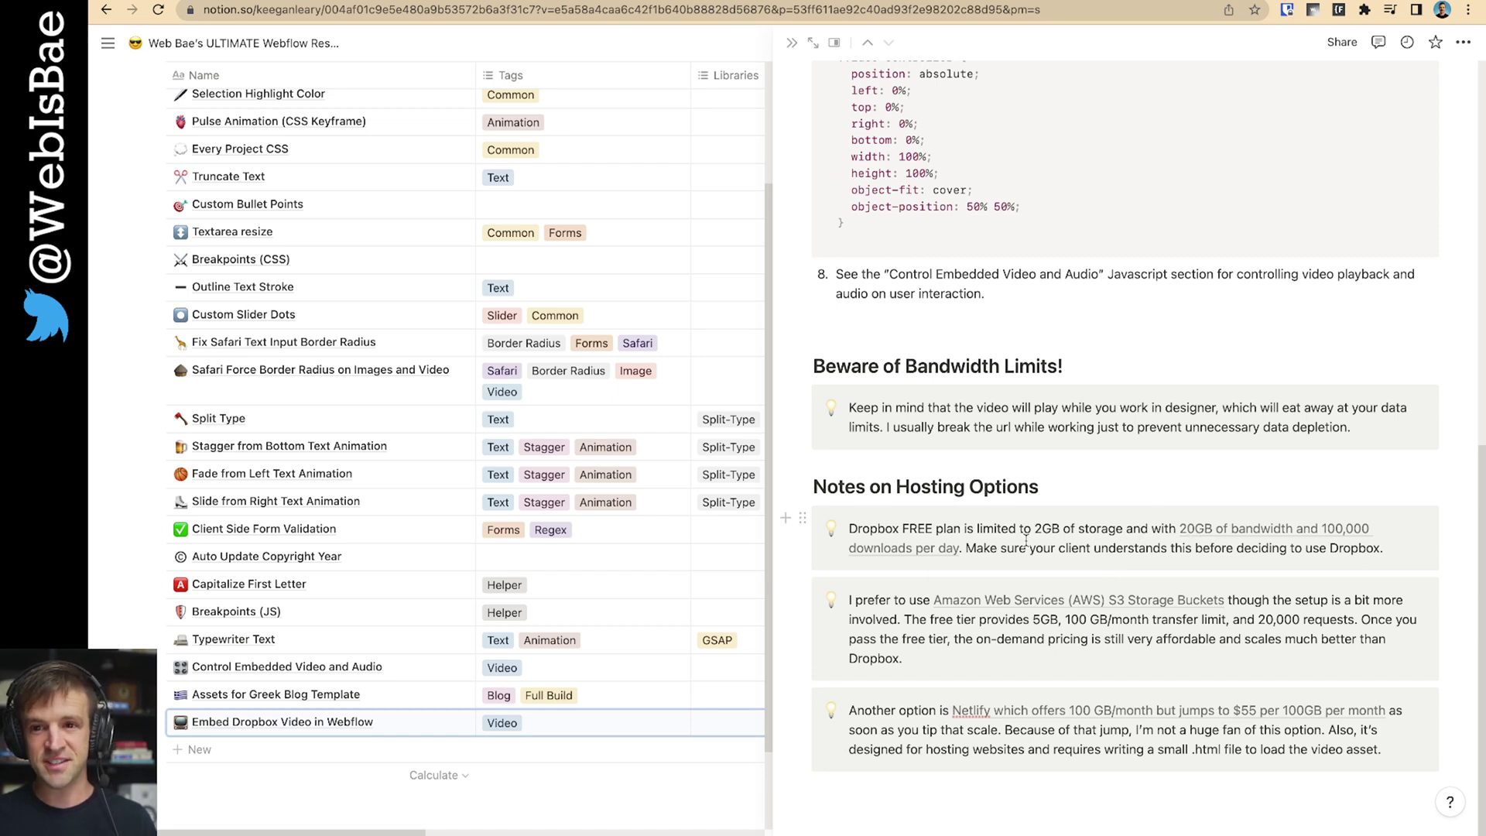
{"action": "mouse_move", "coordinate": [1200, 537]}
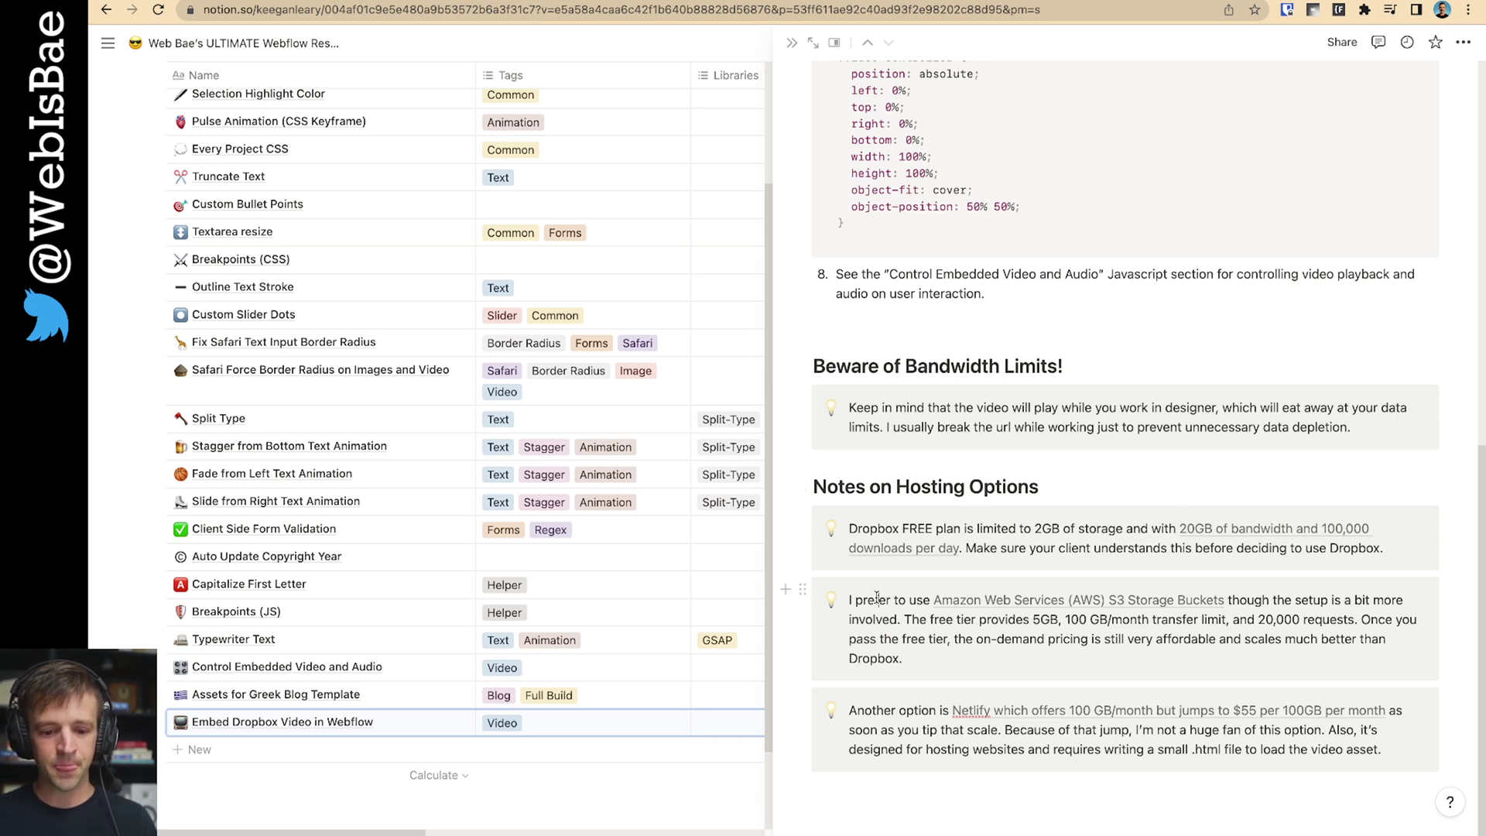
{"action": "left_click_drag", "start_coordinate": [851, 600], "coordinate": [1108, 638]}
{"action": "left_click", "coordinate": [1108, 639]}
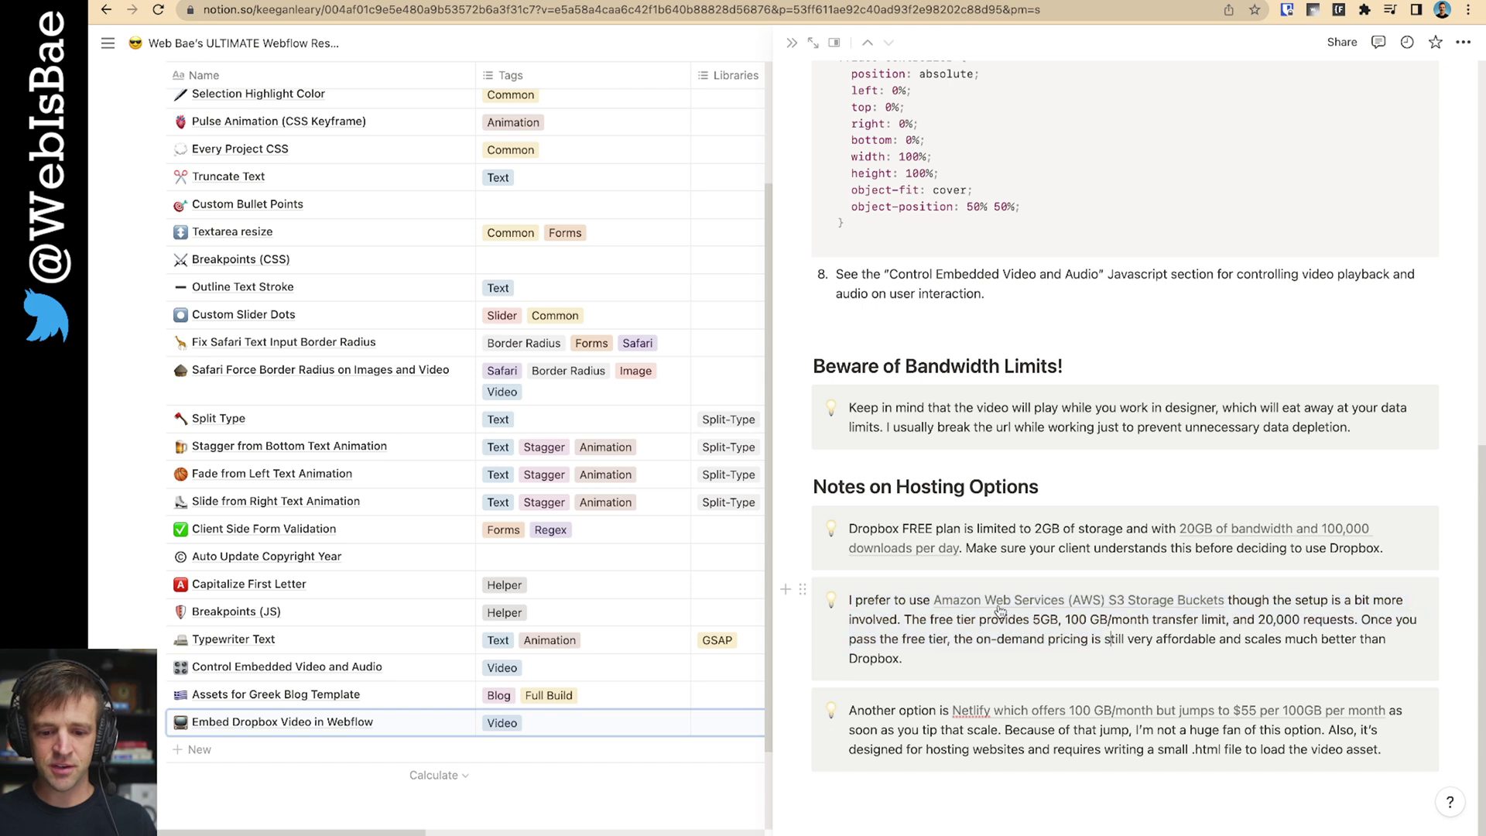
{"action": "mouse_move", "coordinate": [981, 609]}
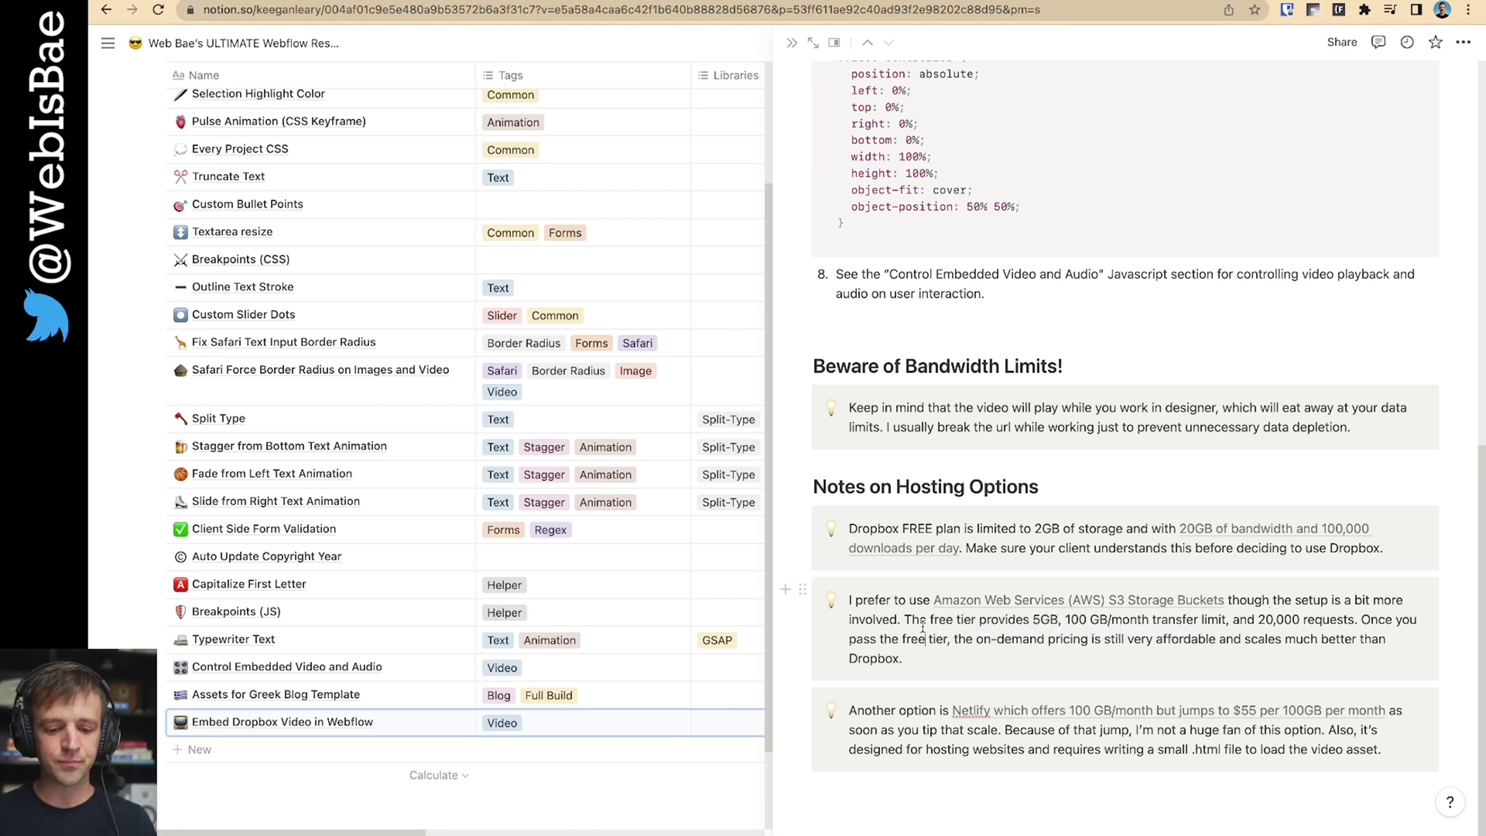
{"action": "left_click_drag", "start_coordinate": [984, 619], "coordinate": [1219, 625]}
{"action": "left_click", "coordinate": [1029, 619]}
{"action": "left_click", "coordinate": [1226, 636]}
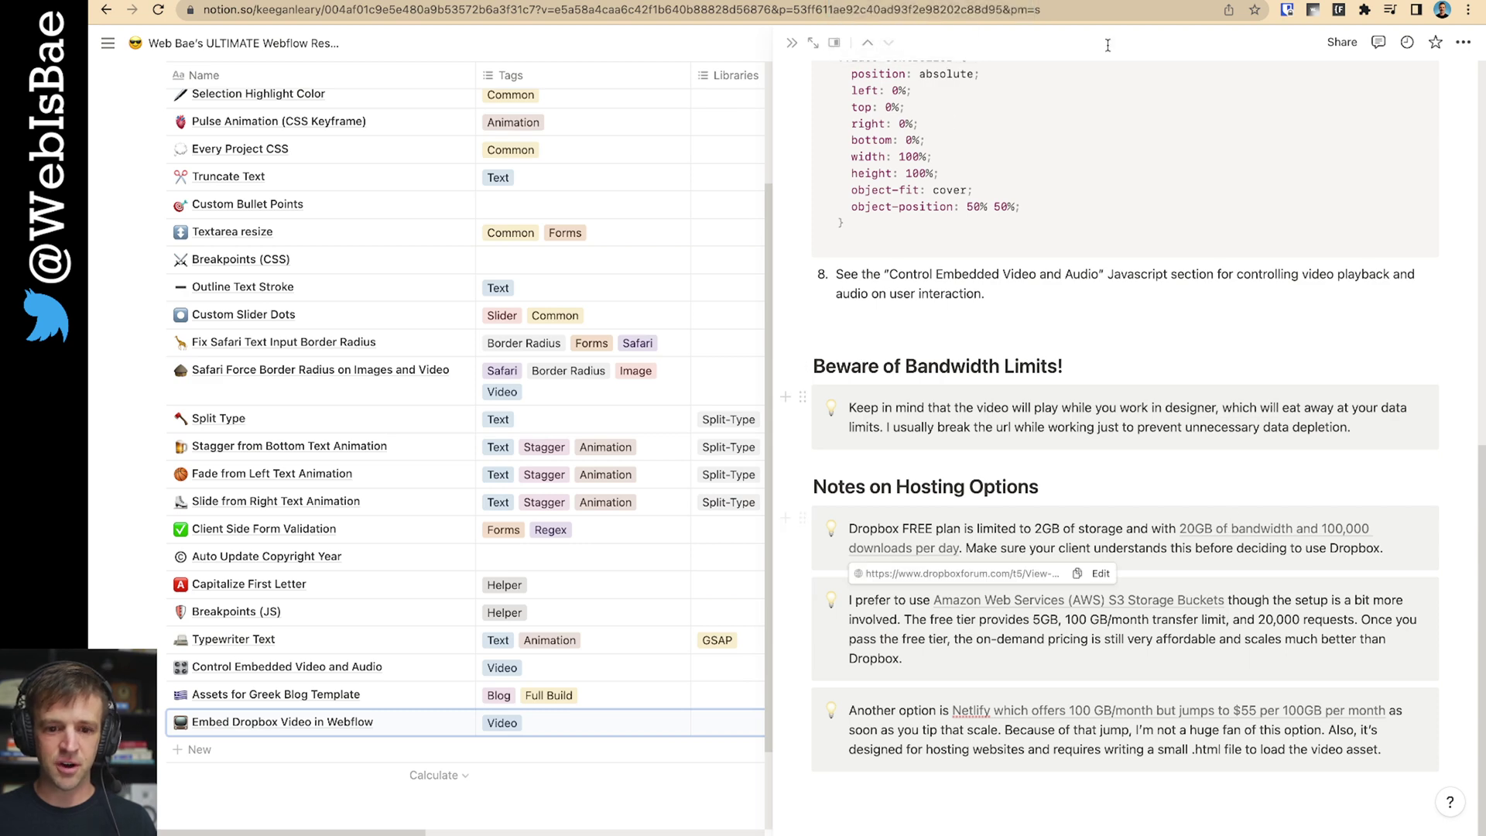
- Open the Dropbox bandwidth link from the hosting notes and read the accepted answer on download traffic limits
{"action": "left_click", "coordinate": [1231, 534]}
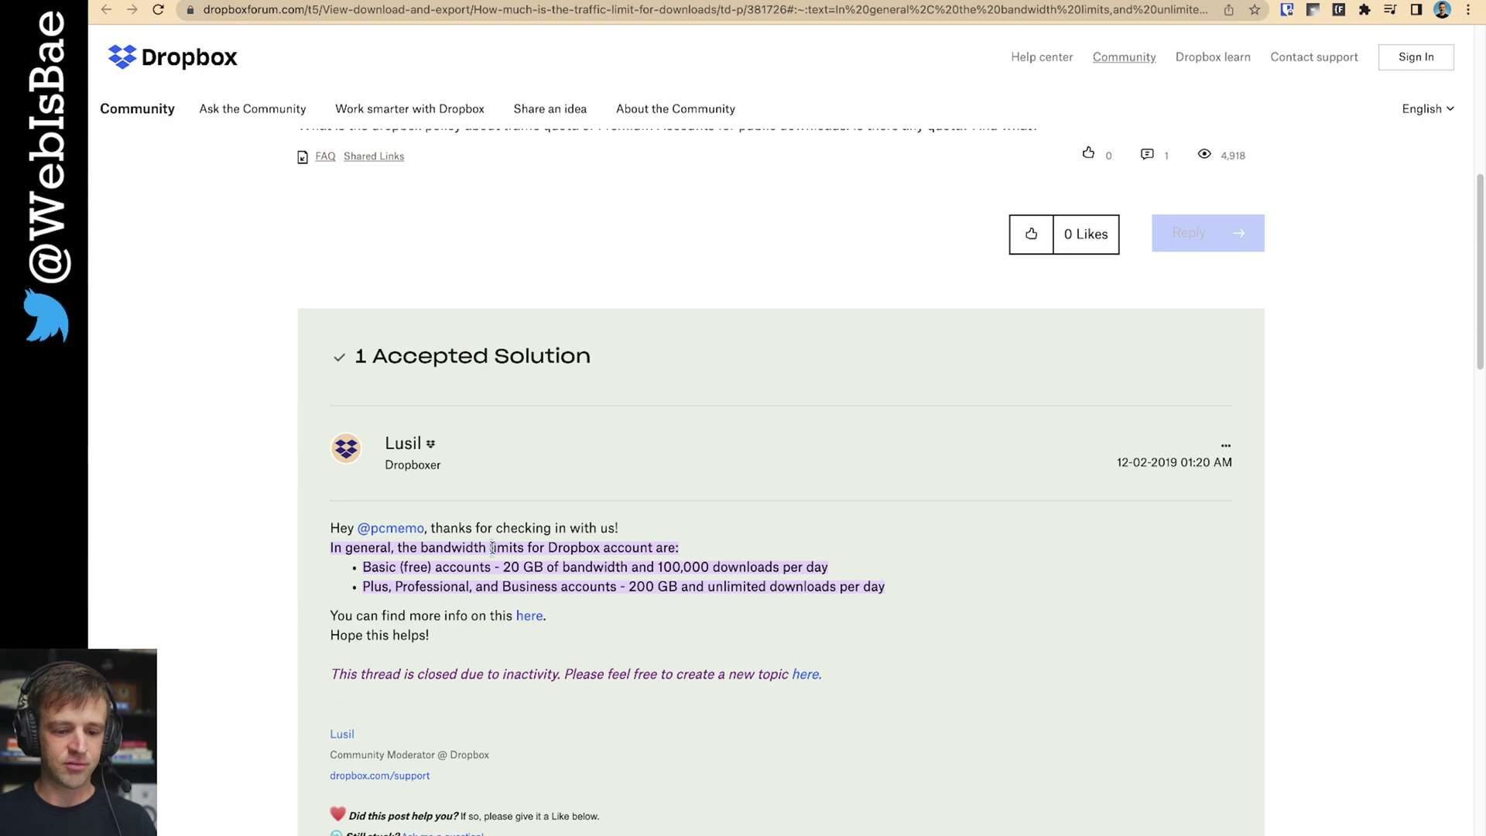
{"action": "left_click_drag", "start_coordinate": [494, 571], "coordinate": [628, 571]}
{"action": "left_click", "coordinate": [650, 525]}
{"action": "scroll", "coordinate": [752, 289], "scroll_direction": "up", "scroll_amount": 7}
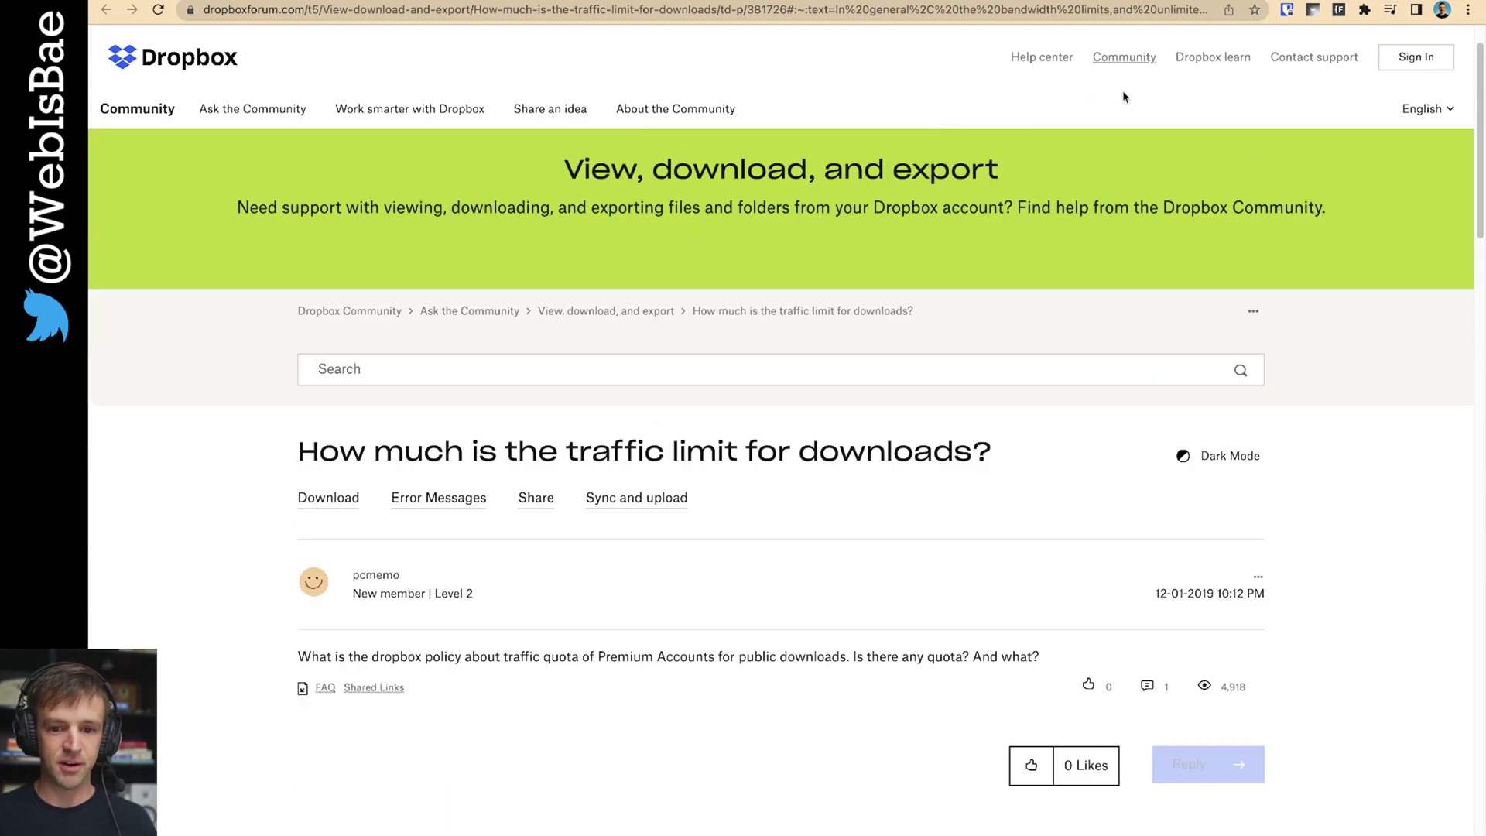
- Search the web for "dropbox pricing", open the Compare All Dropbox Plans result and compare the plans' prices and storage
{"action": "left_click", "coordinate": [557, 15]}
{"action": "type", "text": "dropbox pri"}
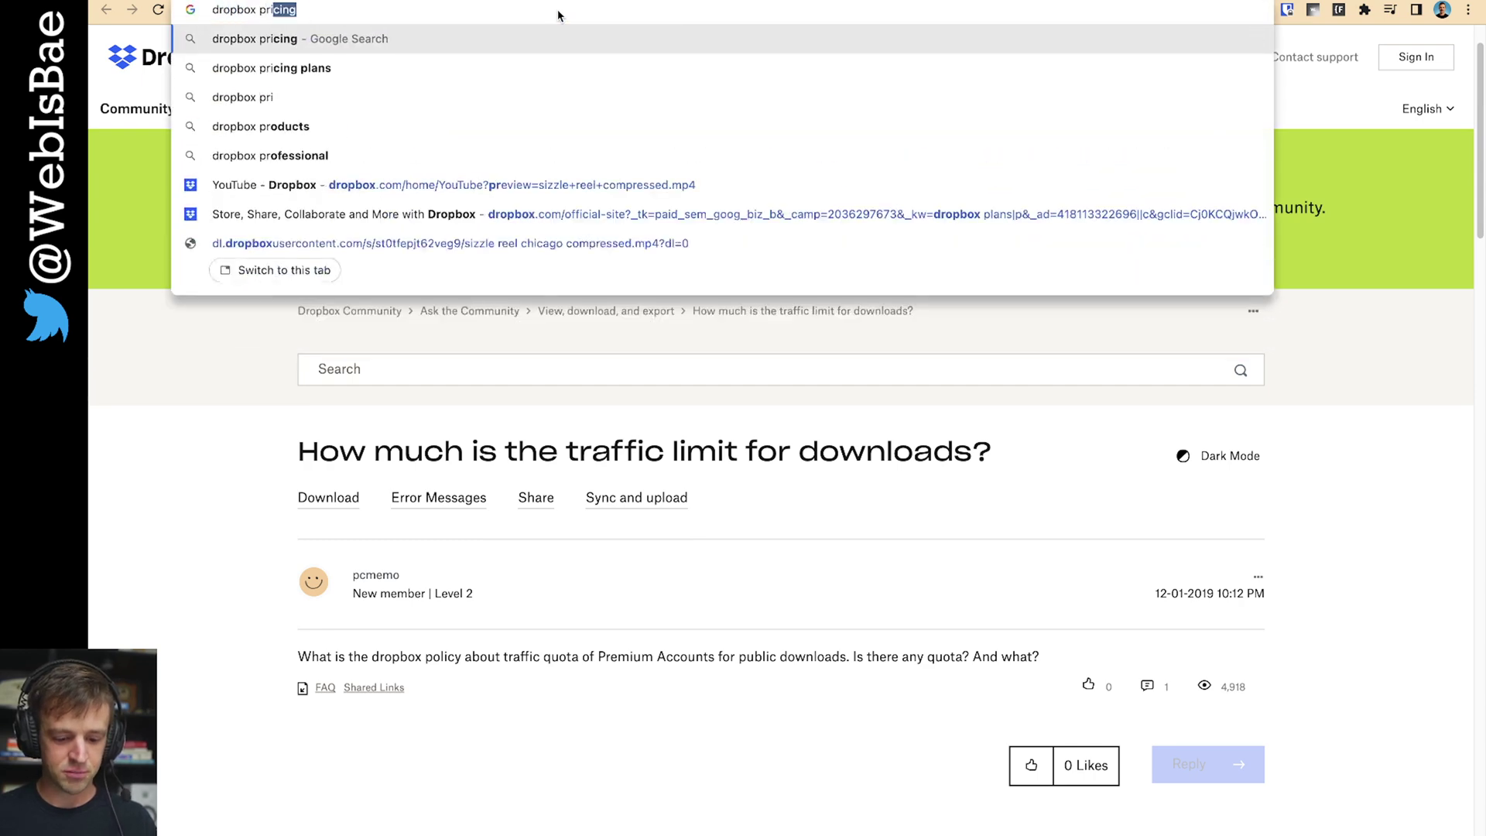
{"action": "key", "text": "Return"}
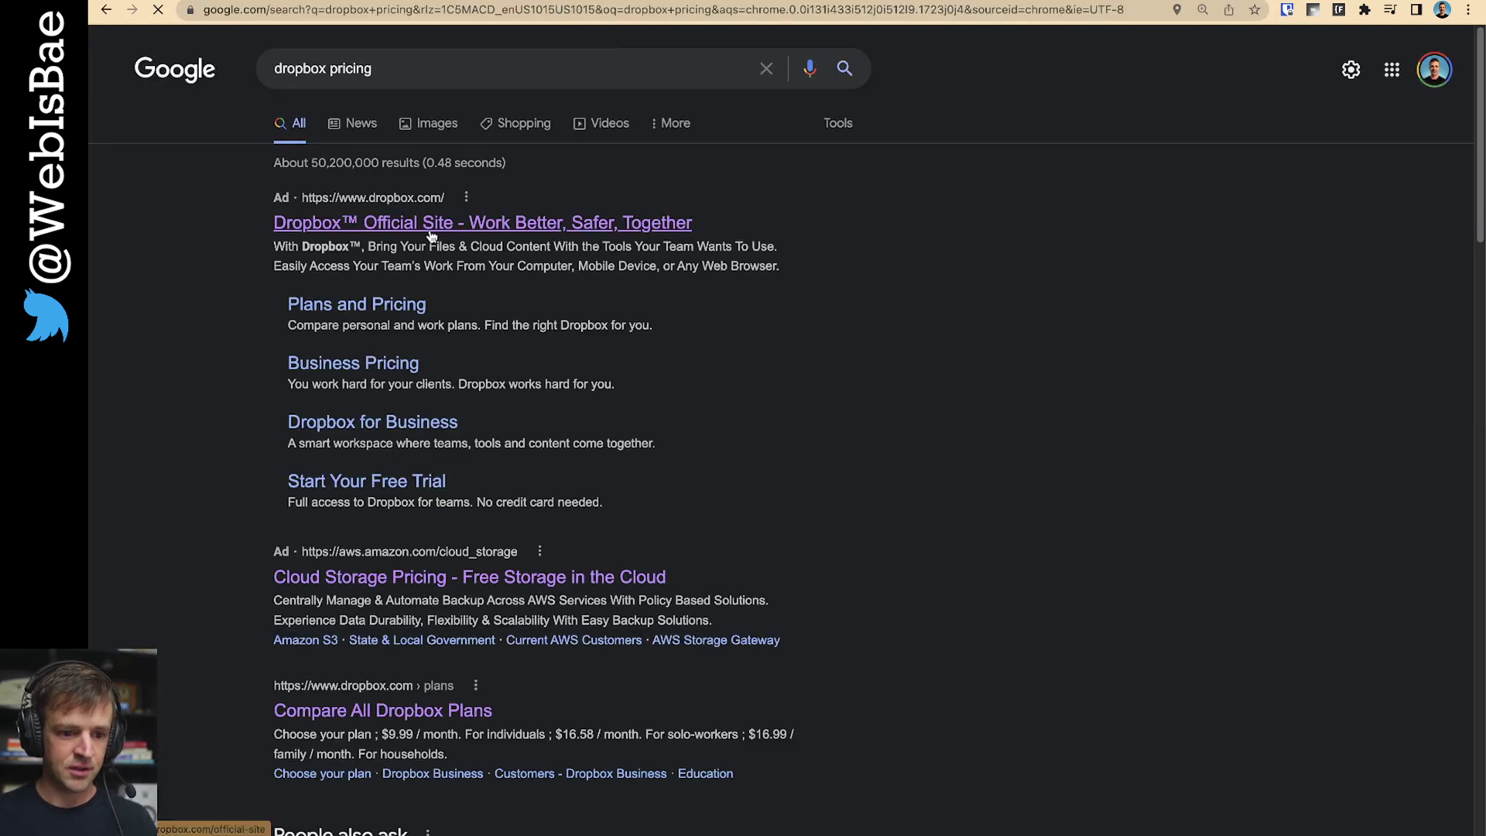
{"action": "left_click", "coordinate": [453, 707]}
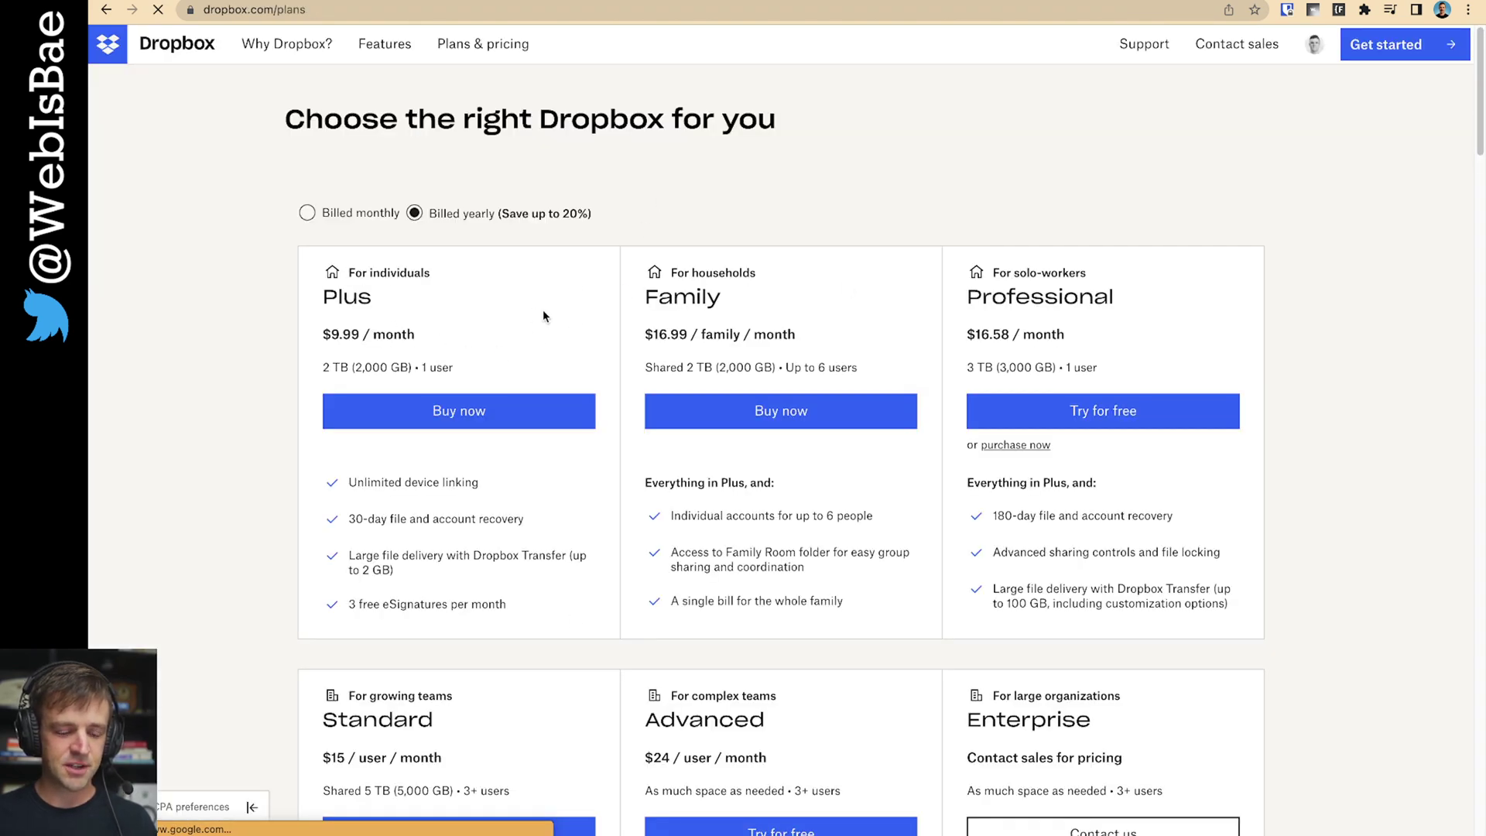
{"action": "scroll", "coordinate": [544, 317], "scroll_direction": "down", "scroll_amount": 1}
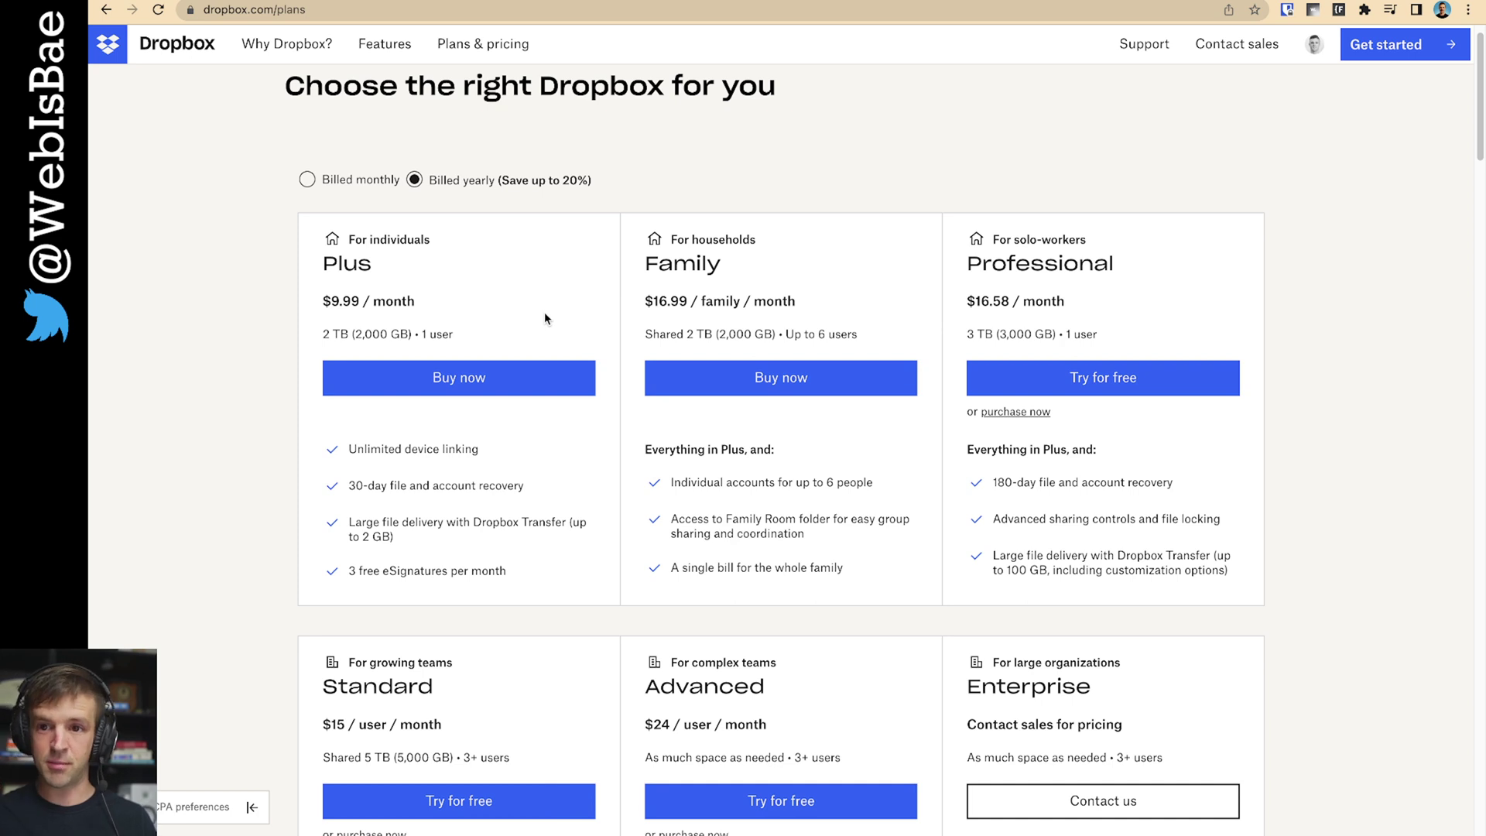
{"action": "scroll", "coordinate": [681, 323], "scroll_direction": "down", "scroll_amount": 1}
{"action": "scroll", "coordinate": [578, 251], "scroll_direction": "down", "scroll_amount": 1}
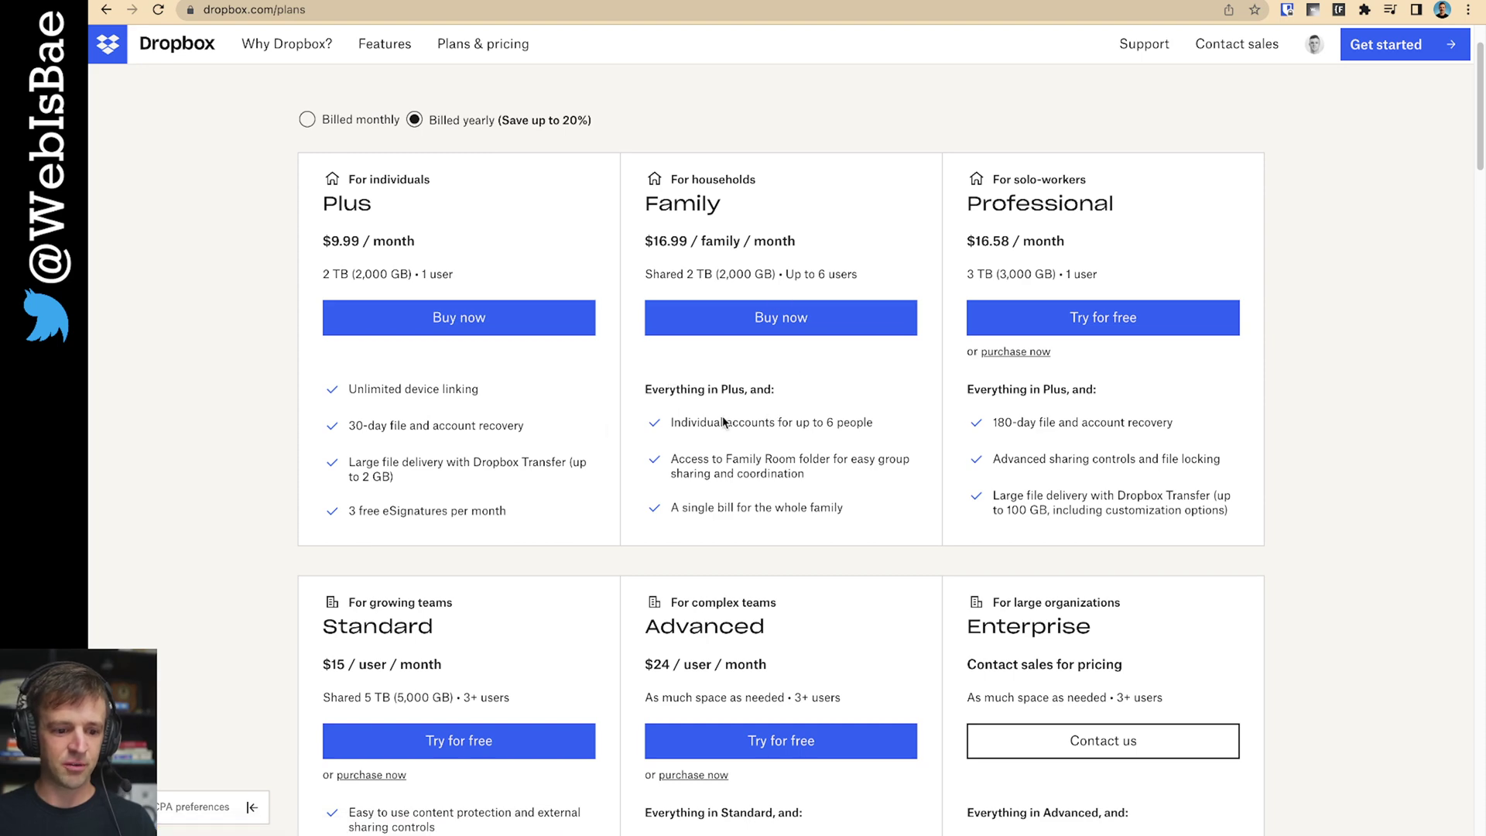
{"action": "scroll", "coordinate": [832, 406], "scroll_direction": "down", "scroll_amount": 6}
{"action": "scroll", "coordinate": [833, 405], "scroll_direction": "up", "scroll_amount": 9}
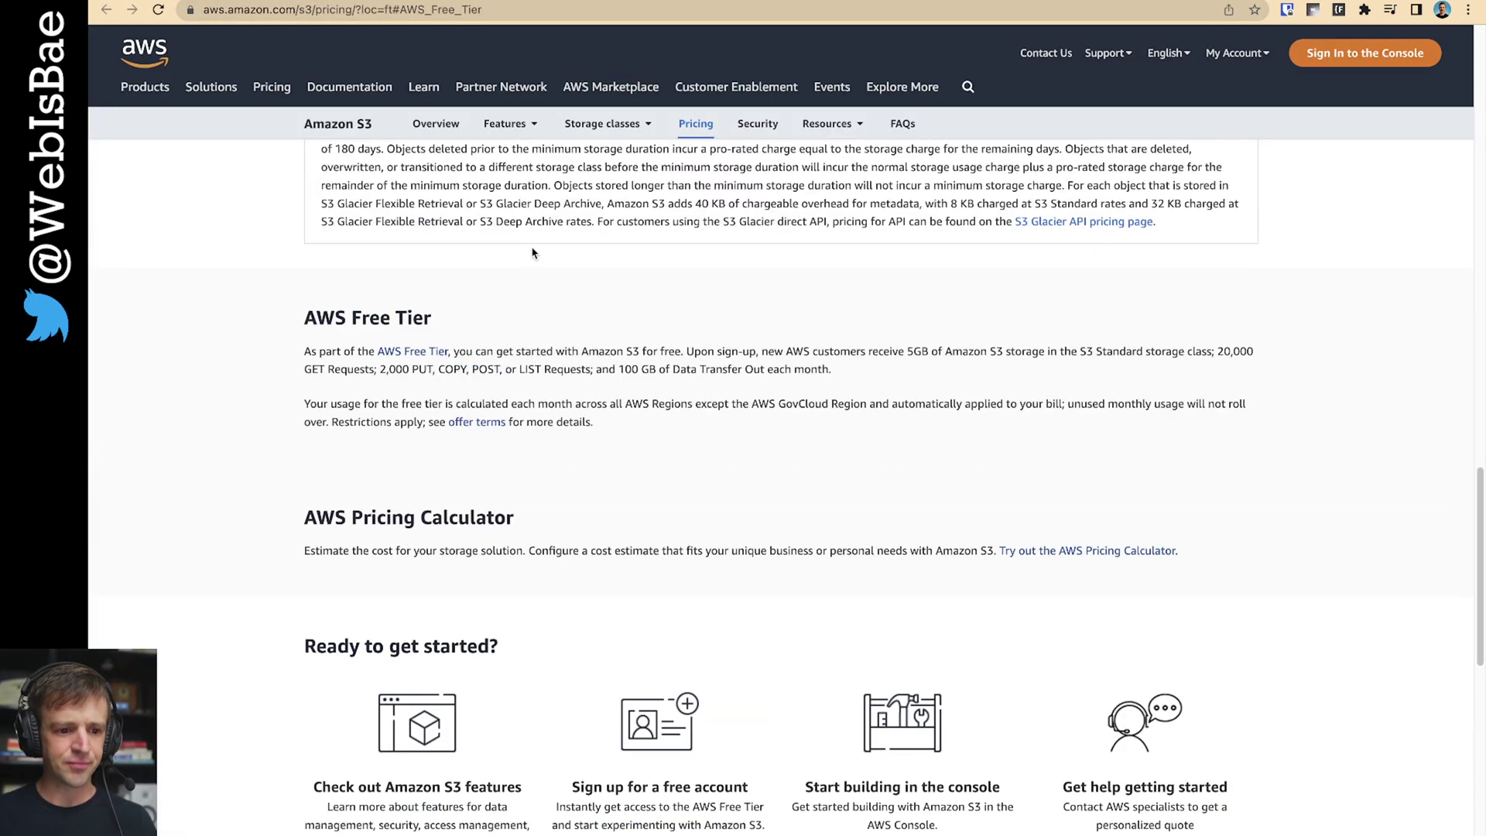
- Look through the Amazon S3 pricing page for storage rates and the AWS Free Tier section
{"action": "scroll", "coordinate": [833, 404], "scroll_direction": "down", "scroll_amount": 2}
{"action": "scroll", "coordinate": [839, 401], "scroll_direction": "up", "scroll_amount": 18}
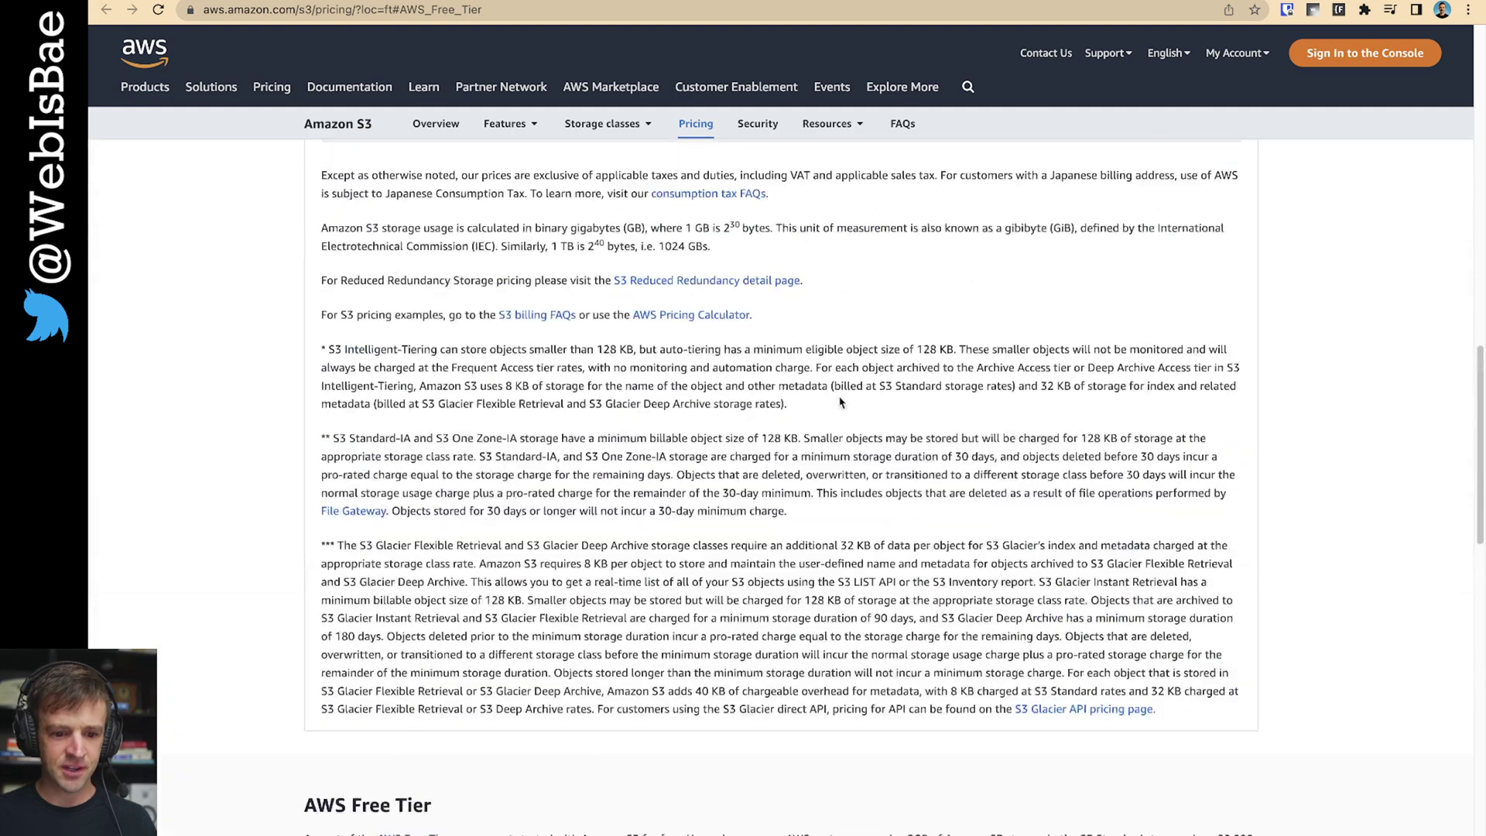
{"action": "scroll", "coordinate": [840, 400], "scroll_direction": "up", "scroll_amount": 8}
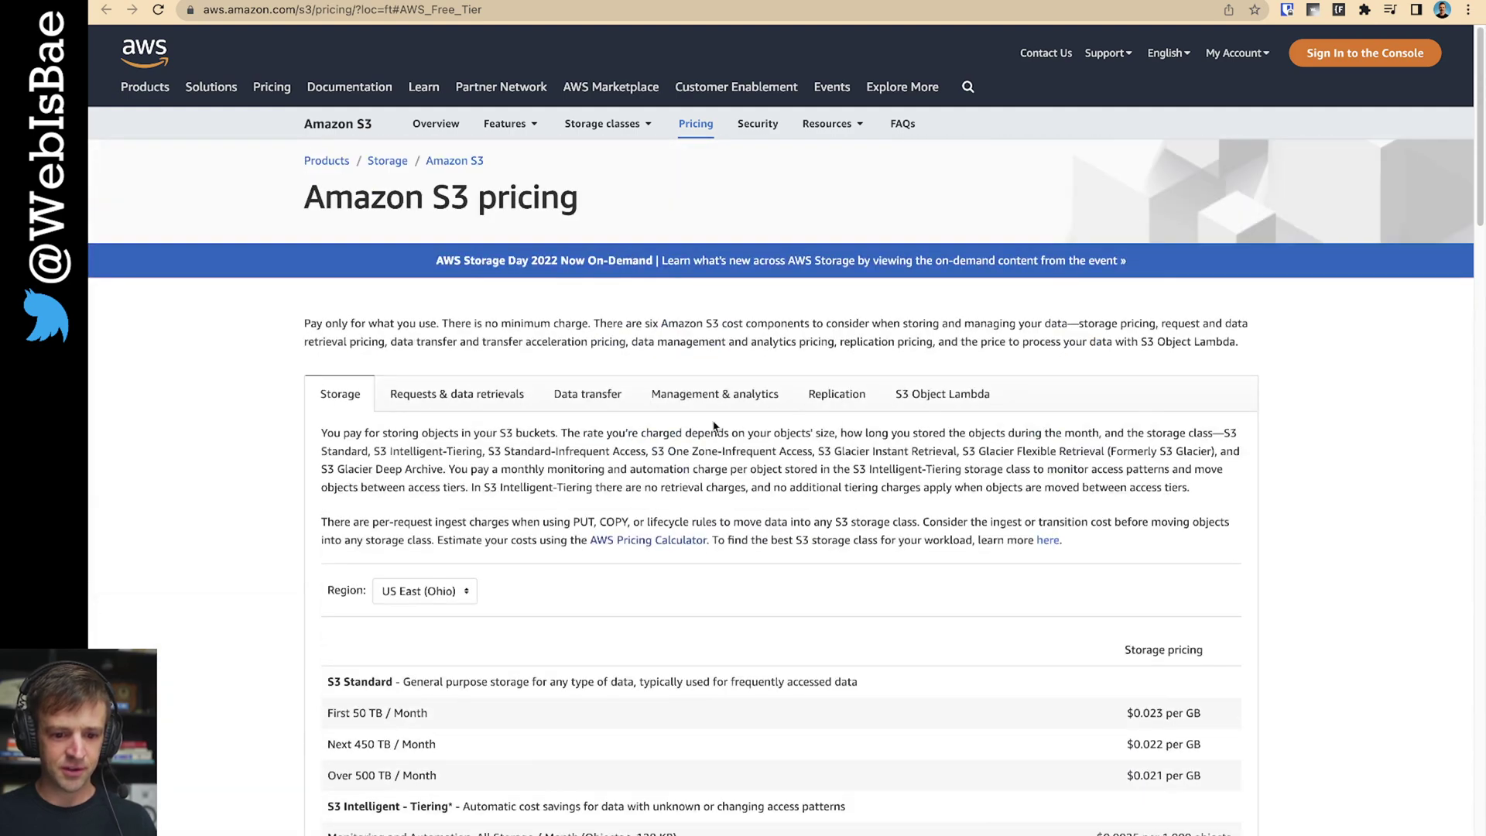
{"action": "scroll", "coordinate": [860, 381], "scroll_direction": "down", "scroll_amount": 20}
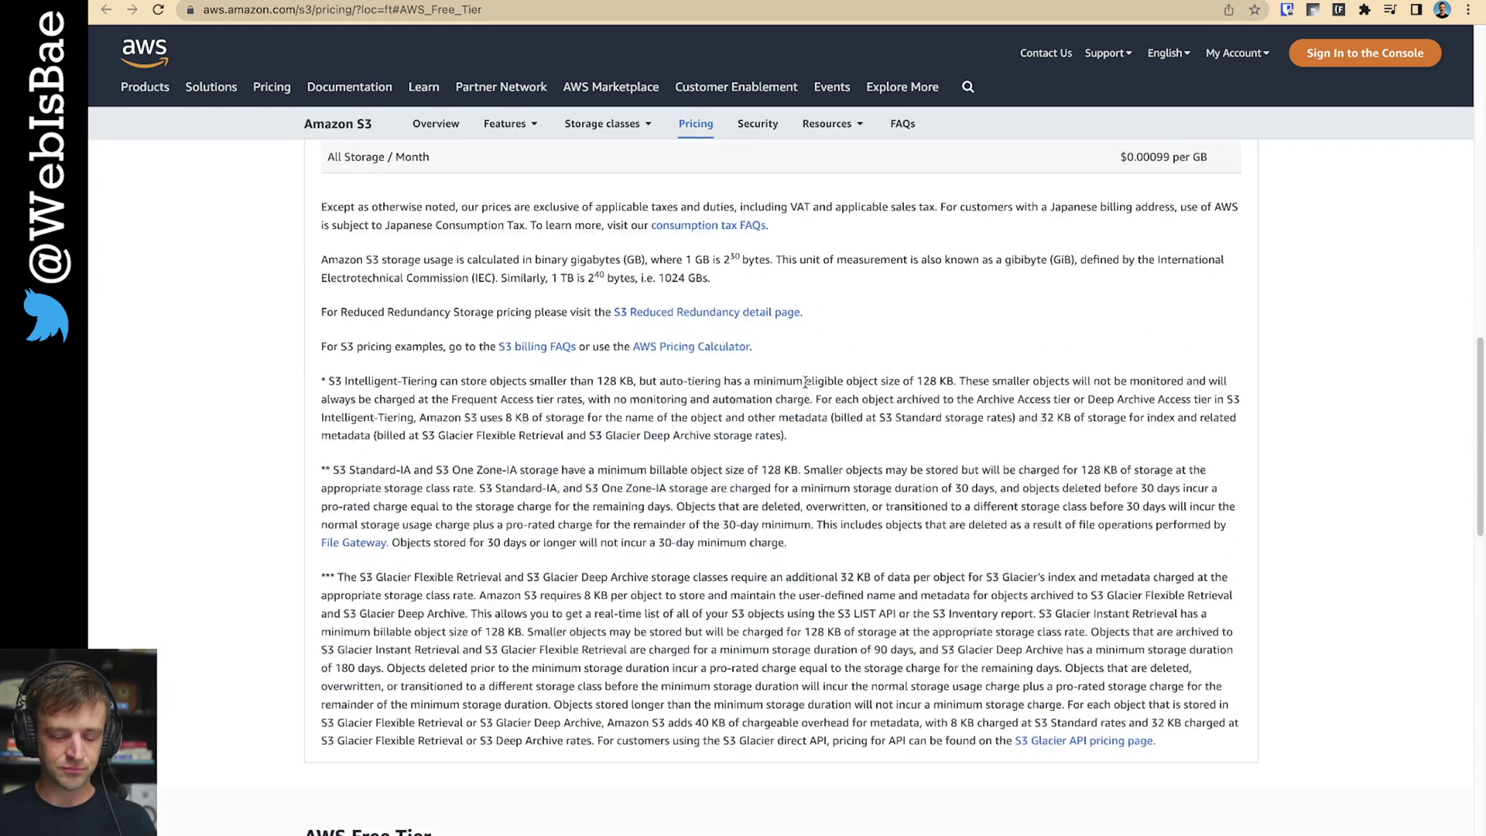
{"action": "scroll", "coordinate": [766, 387], "scroll_direction": "down", "scroll_amount": 3}
{"action": "scroll", "coordinate": [797, 389], "scroll_direction": "up", "scroll_amount": 3}
{"action": "scroll", "coordinate": [796, 399], "scroll_direction": "down", "scroll_amount": 9}
- Read the AWS Free Tier allowances for storage, requests and monthly data transfer, and close the Amazon S3 pricing page
{"action": "left_click_drag", "start_coordinate": [333, 326], "coordinate": [451, 325]}
{"action": "left_click", "coordinate": [481, 336]}
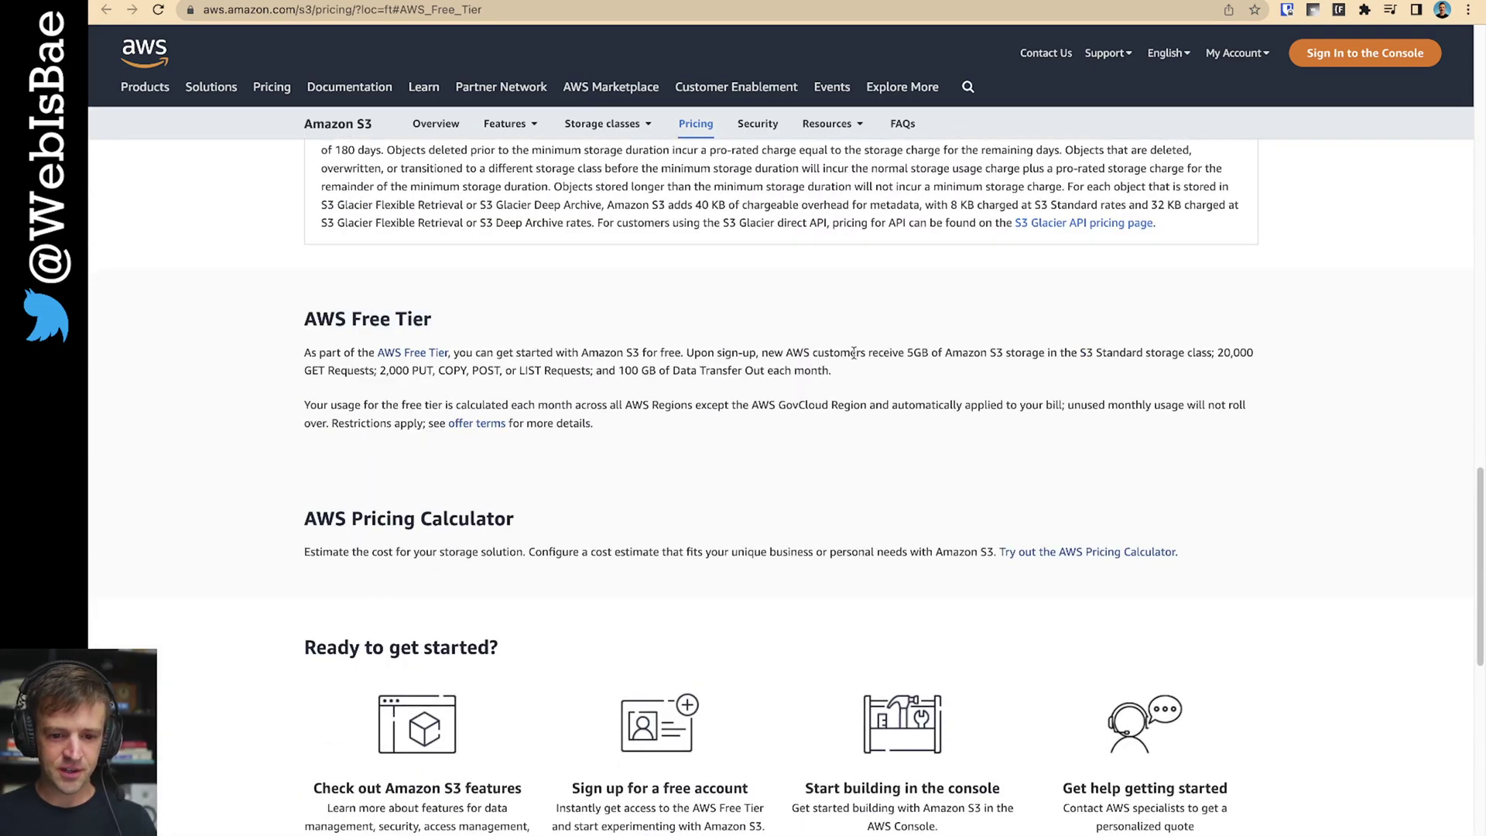
{"action": "left_click_drag", "start_coordinate": [904, 354], "coordinate": [1255, 353]}
{"action": "left_click", "coordinate": [330, 365]}
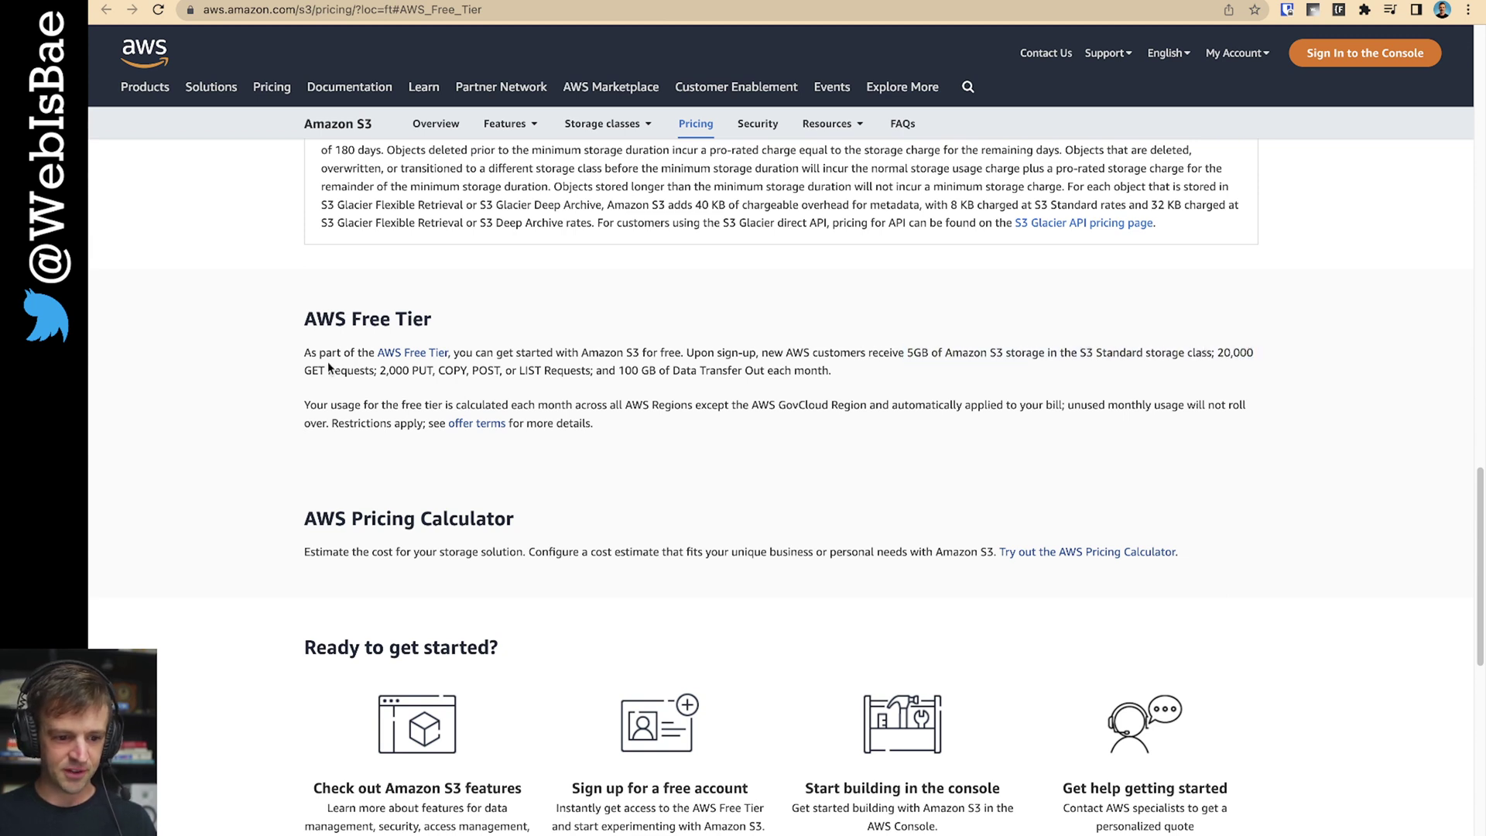
{"action": "left_click_drag", "start_coordinate": [410, 374], "coordinate": [670, 371]}
{"action": "left_click", "coordinate": [624, 372]}
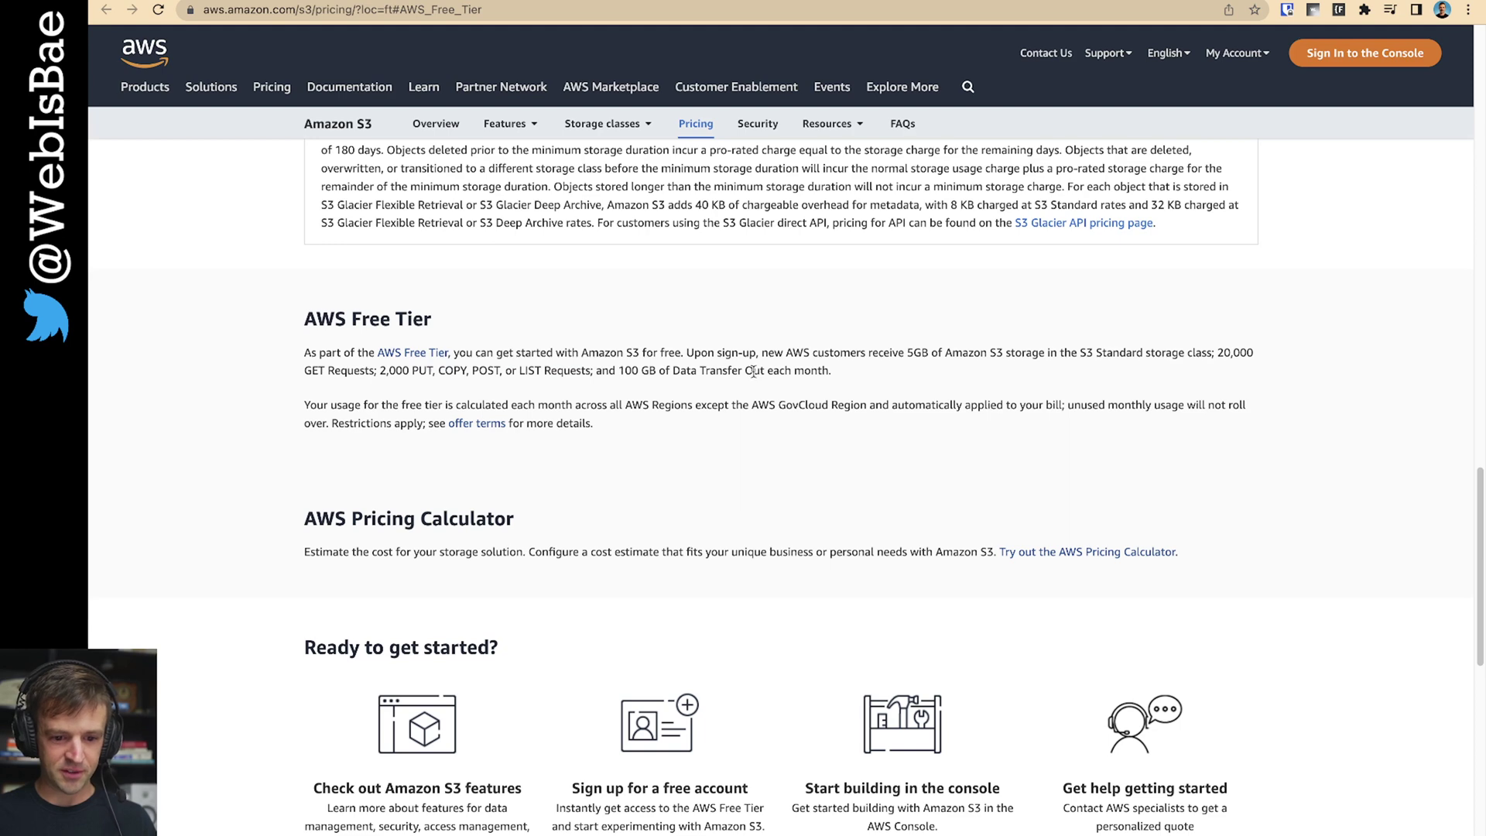
{"action": "scroll", "coordinate": [745, 367], "scroll_direction": "down", "scroll_amount": 1}
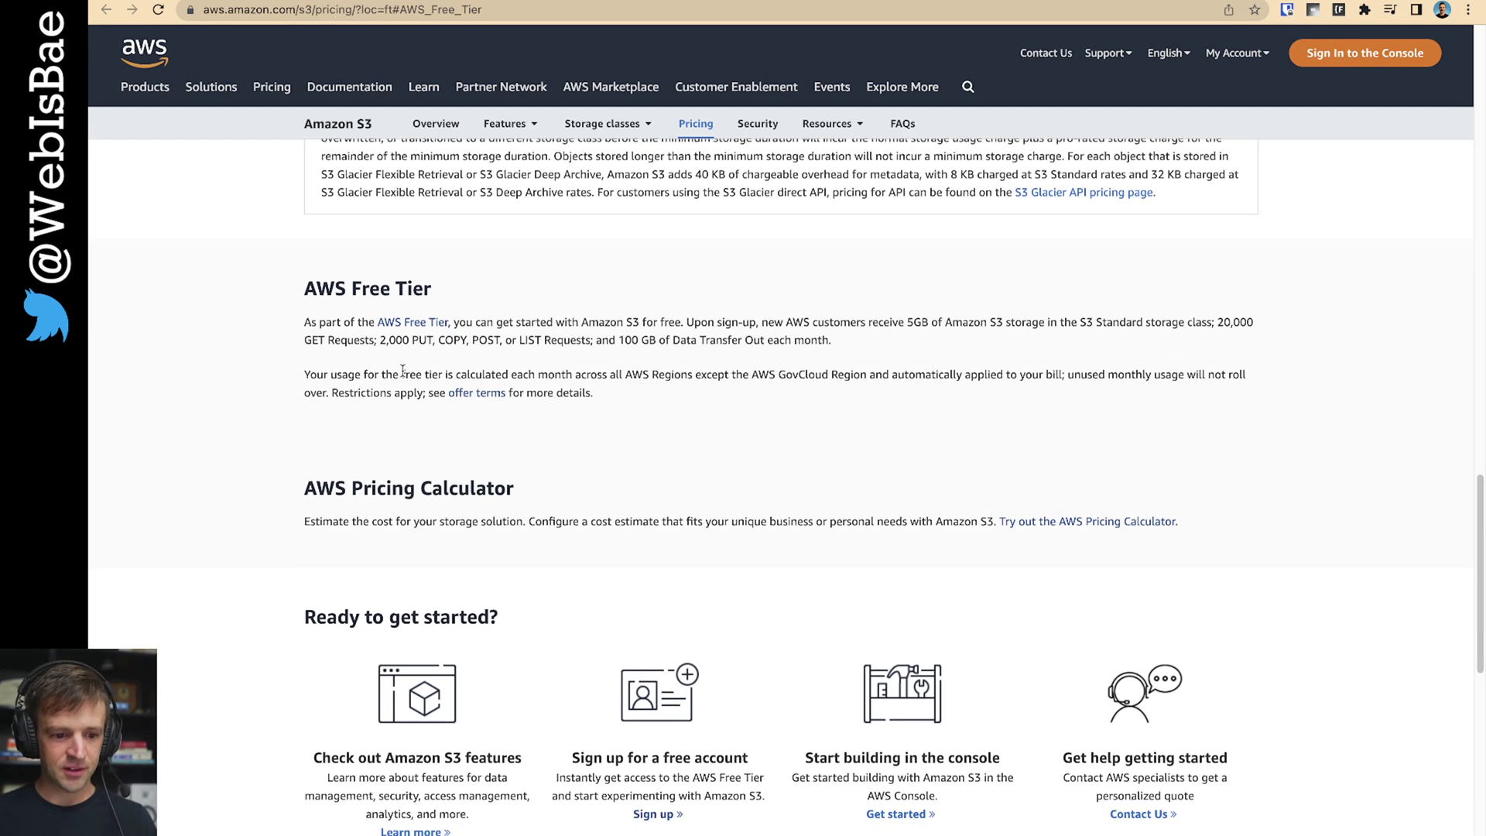
{"action": "scroll", "coordinate": [804, 389], "scroll_direction": "down", "scroll_amount": 1}
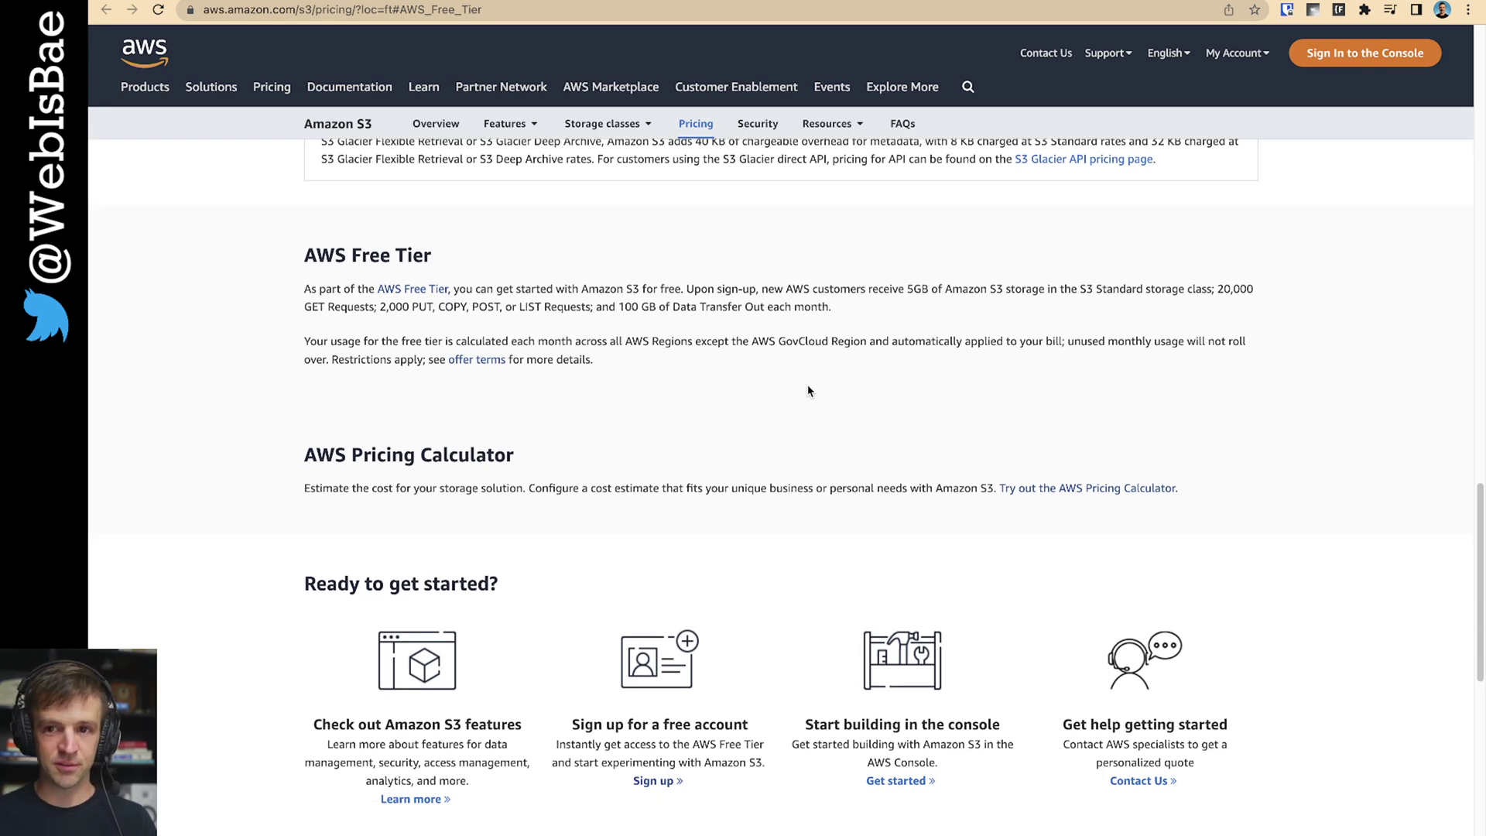
{"action": "scroll", "coordinate": [844, 352], "scroll_direction": "up", "scroll_amount": 4}
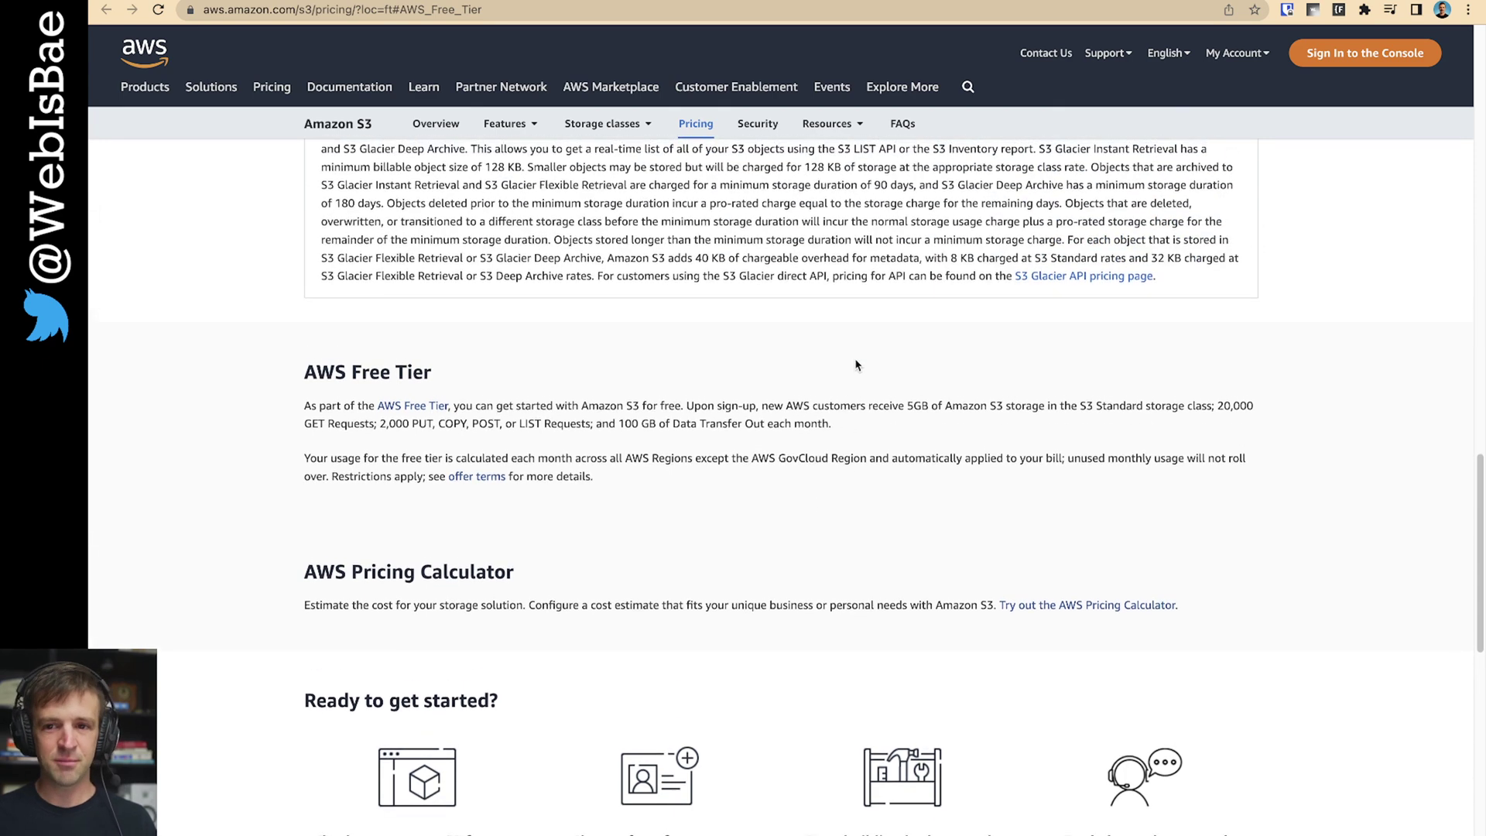
{"action": "scroll", "coordinate": [847, 325], "scroll_direction": "up", "scroll_amount": 1}
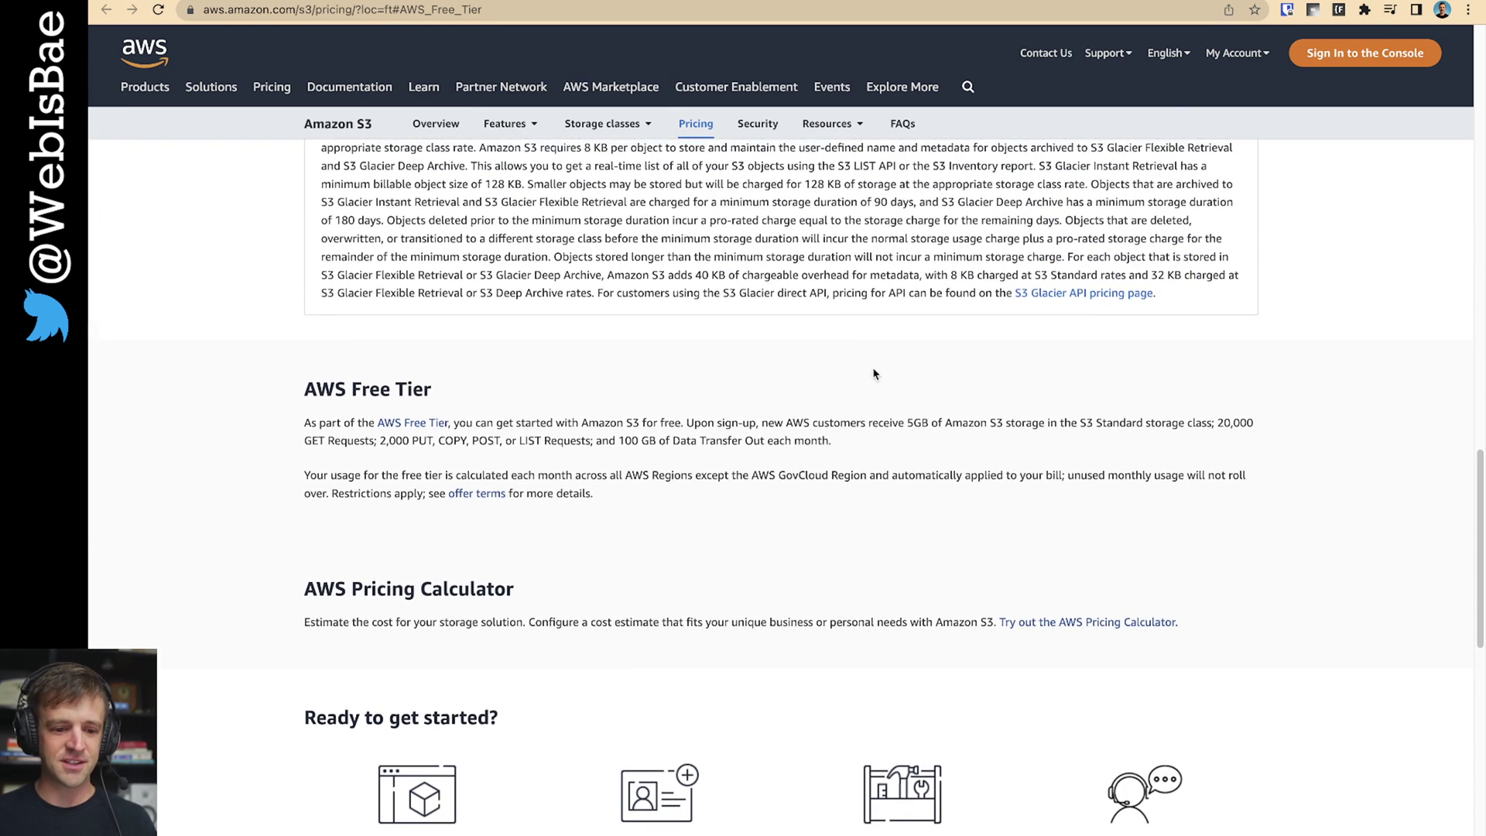
{"action": "scroll", "coordinate": [713, 409], "scroll_direction": "up", "scroll_amount": 7}
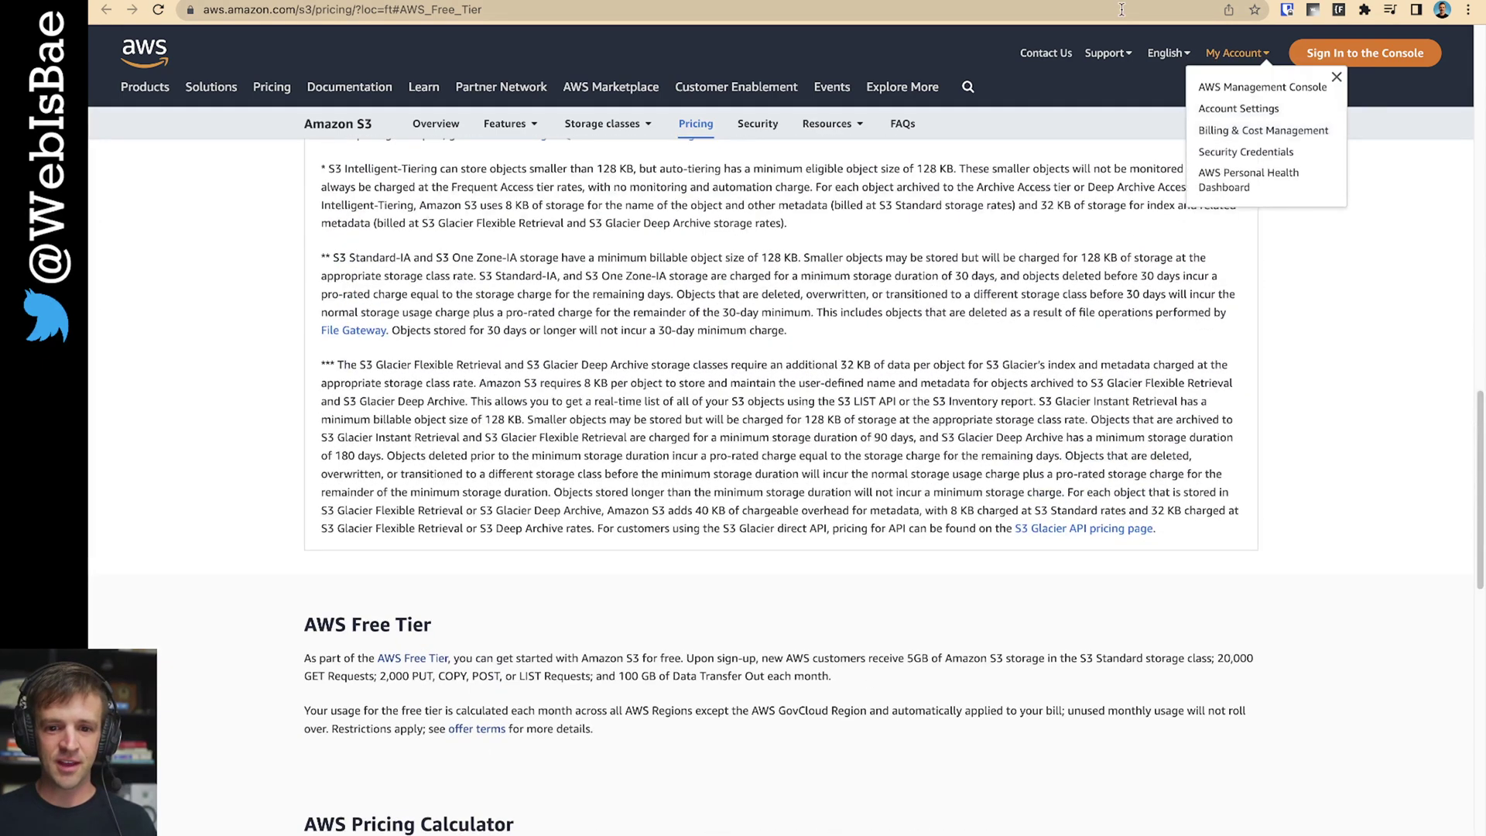
{"action": "key", "text": "super+w"}
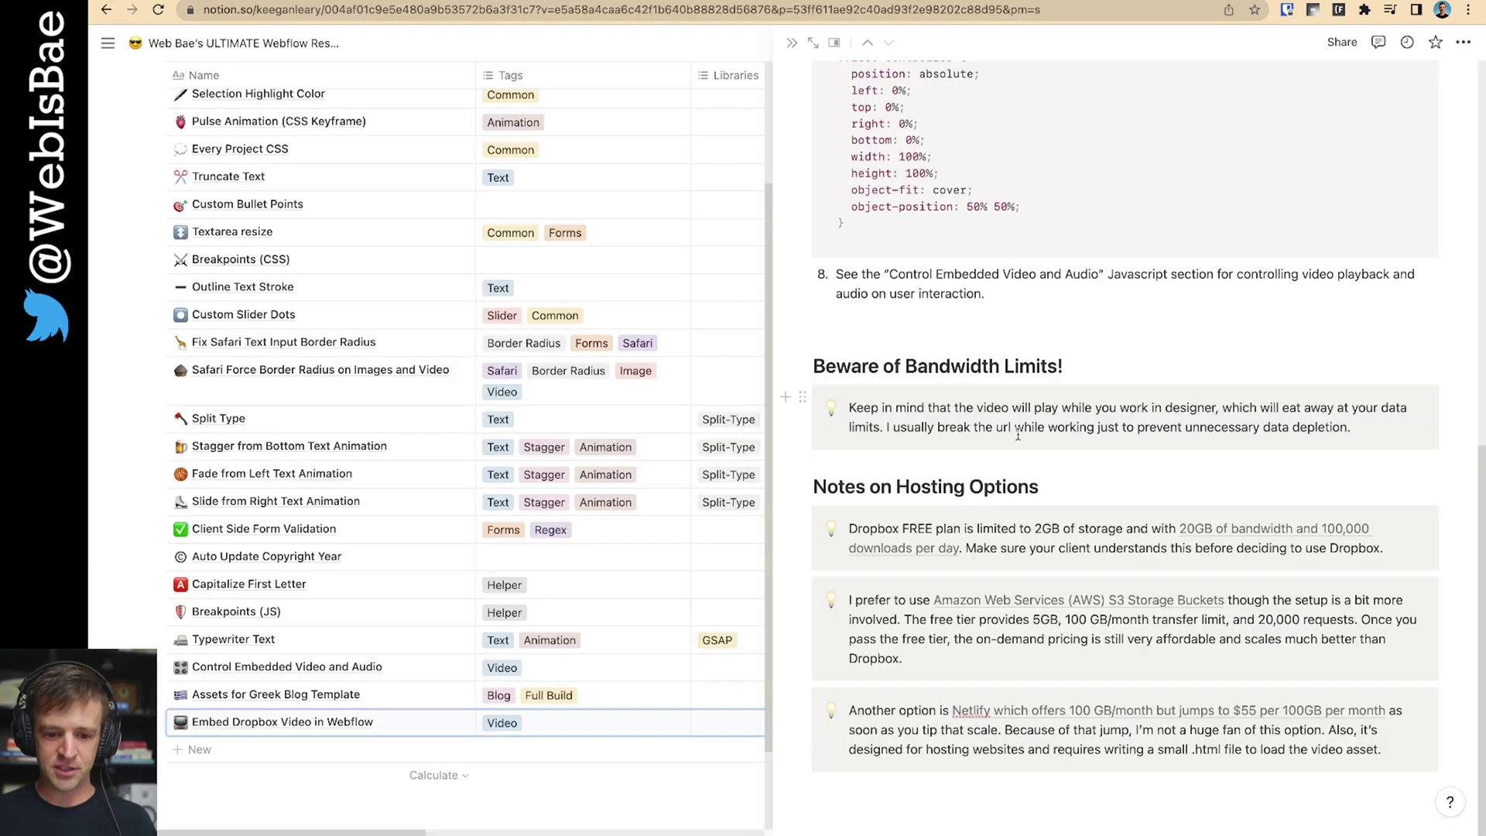
- Open the Netlify link from the Notion hosting notes and examine the pricing plans and their bandwidth allowances
{"action": "mouse_move", "coordinate": [1021, 714]}
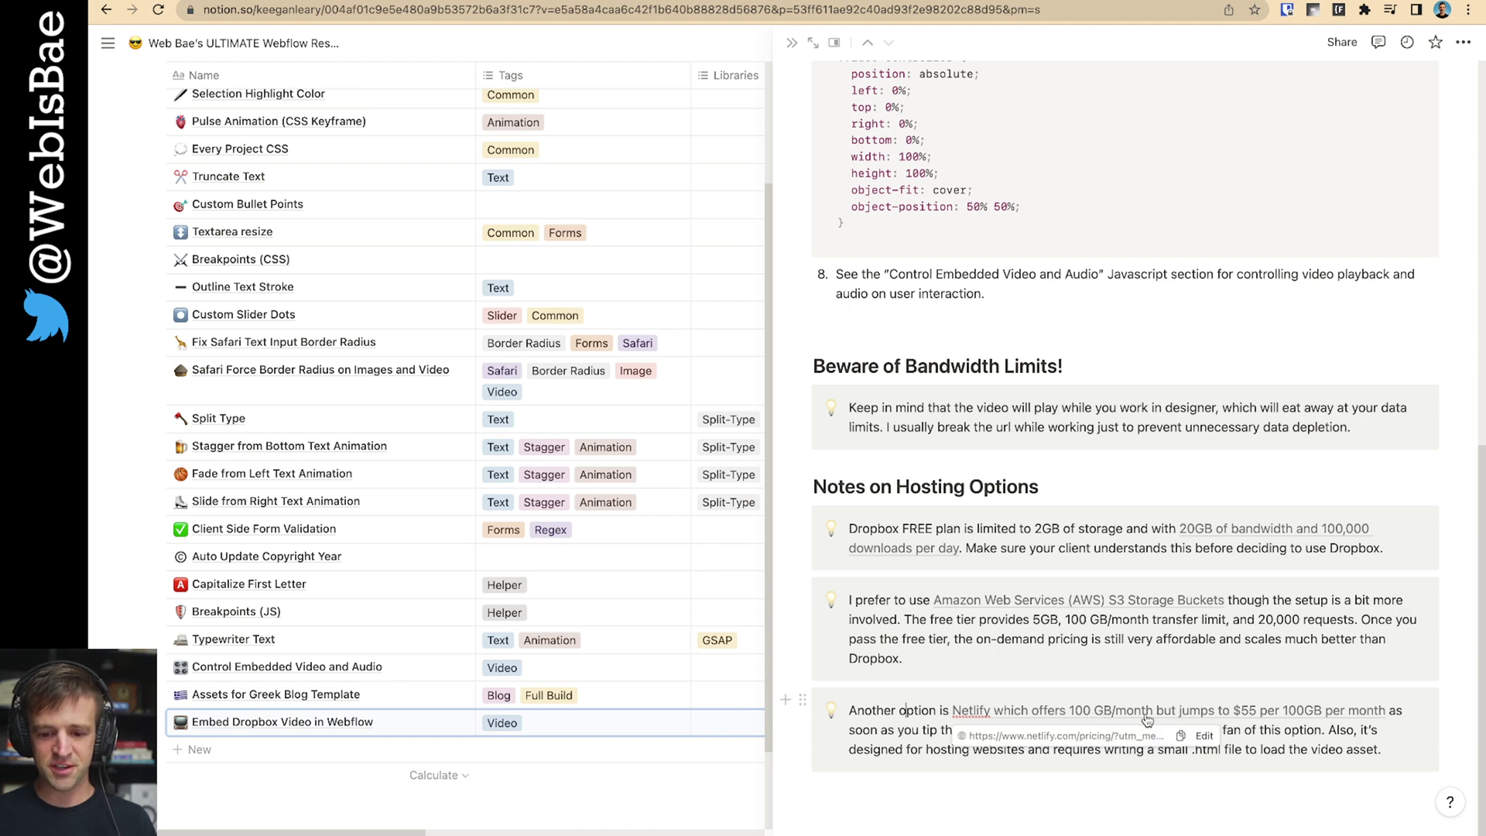
{"action": "left_click", "coordinate": [1056, 736]}
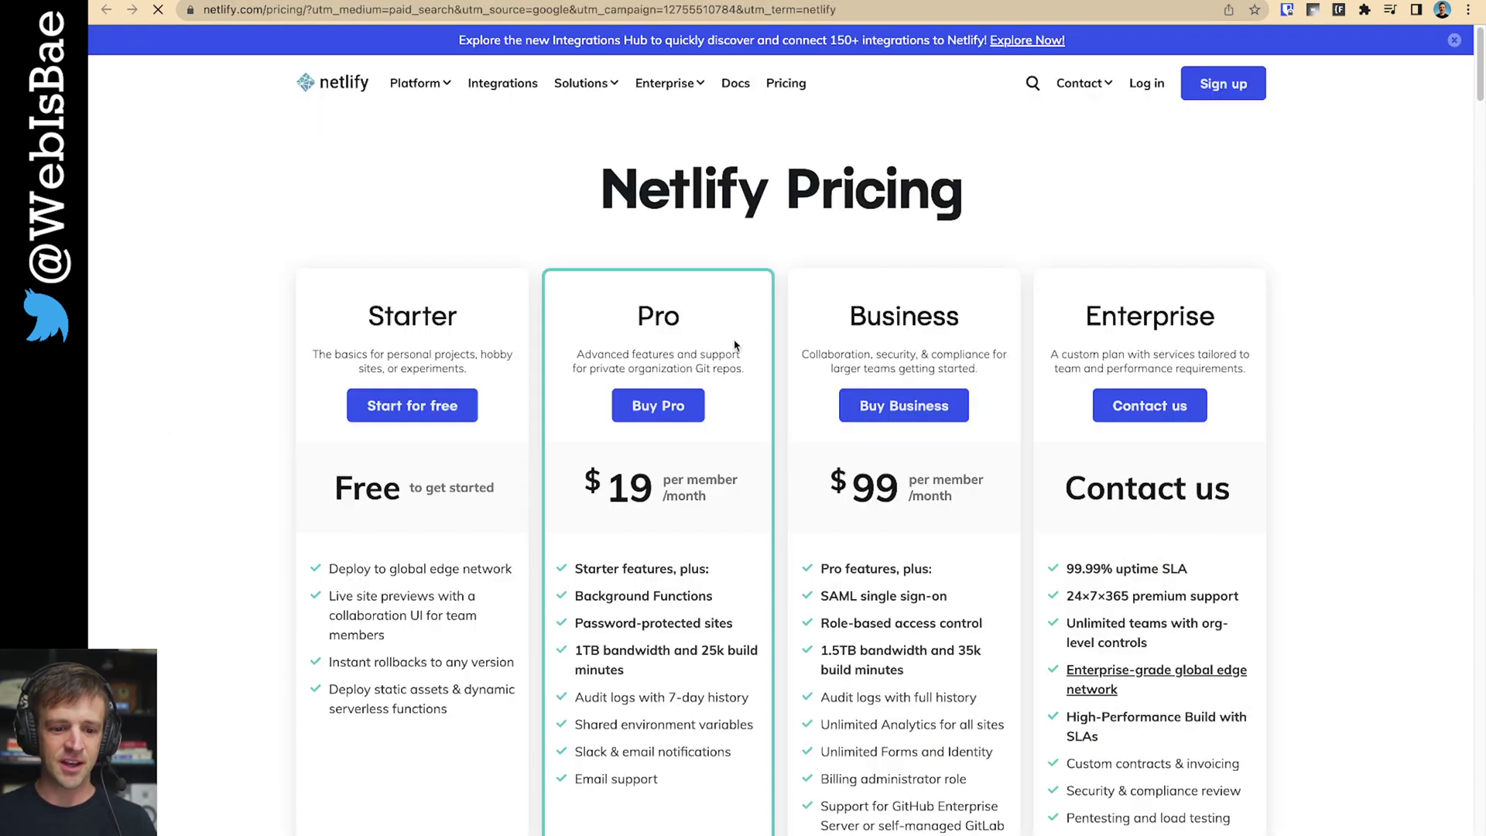
{"action": "scroll", "coordinate": [654, 408], "scroll_direction": "down", "scroll_amount": 5}
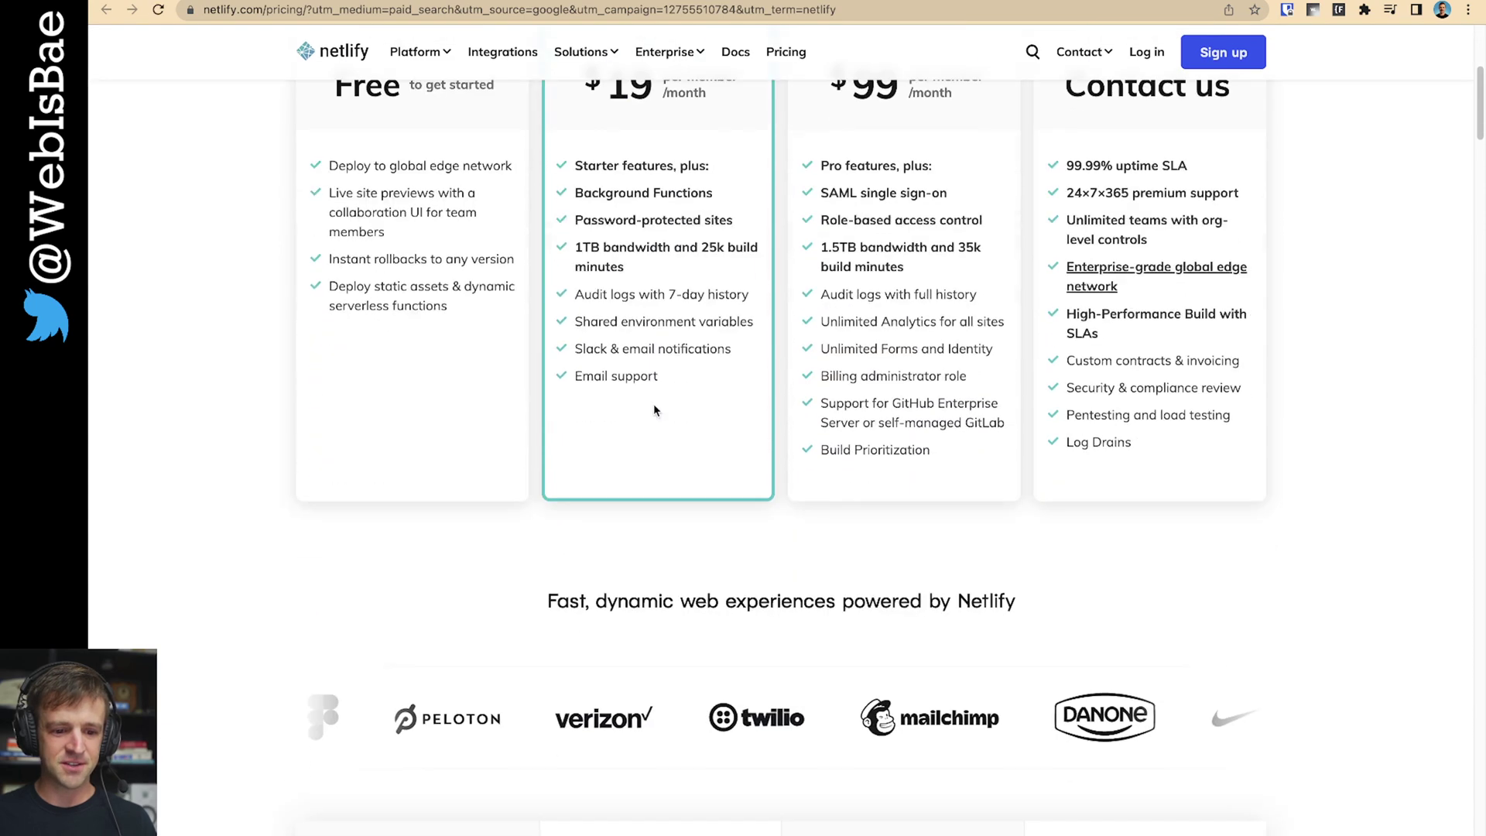
{"action": "scroll", "coordinate": [653, 404], "scroll_direction": "down", "scroll_amount": 10}
{"action": "left_click_drag", "start_coordinate": [603, 451], "coordinate": [688, 453]}
{"action": "left_click", "coordinate": [713, 451]}
{"action": "left_click", "coordinate": [699, 454]}
{"action": "scroll", "coordinate": [811, 387], "scroll_direction": "up", "scroll_amount": 2}
{"action": "scroll", "coordinate": [803, 390], "scroll_direction": "up", "scroll_amount": 12}
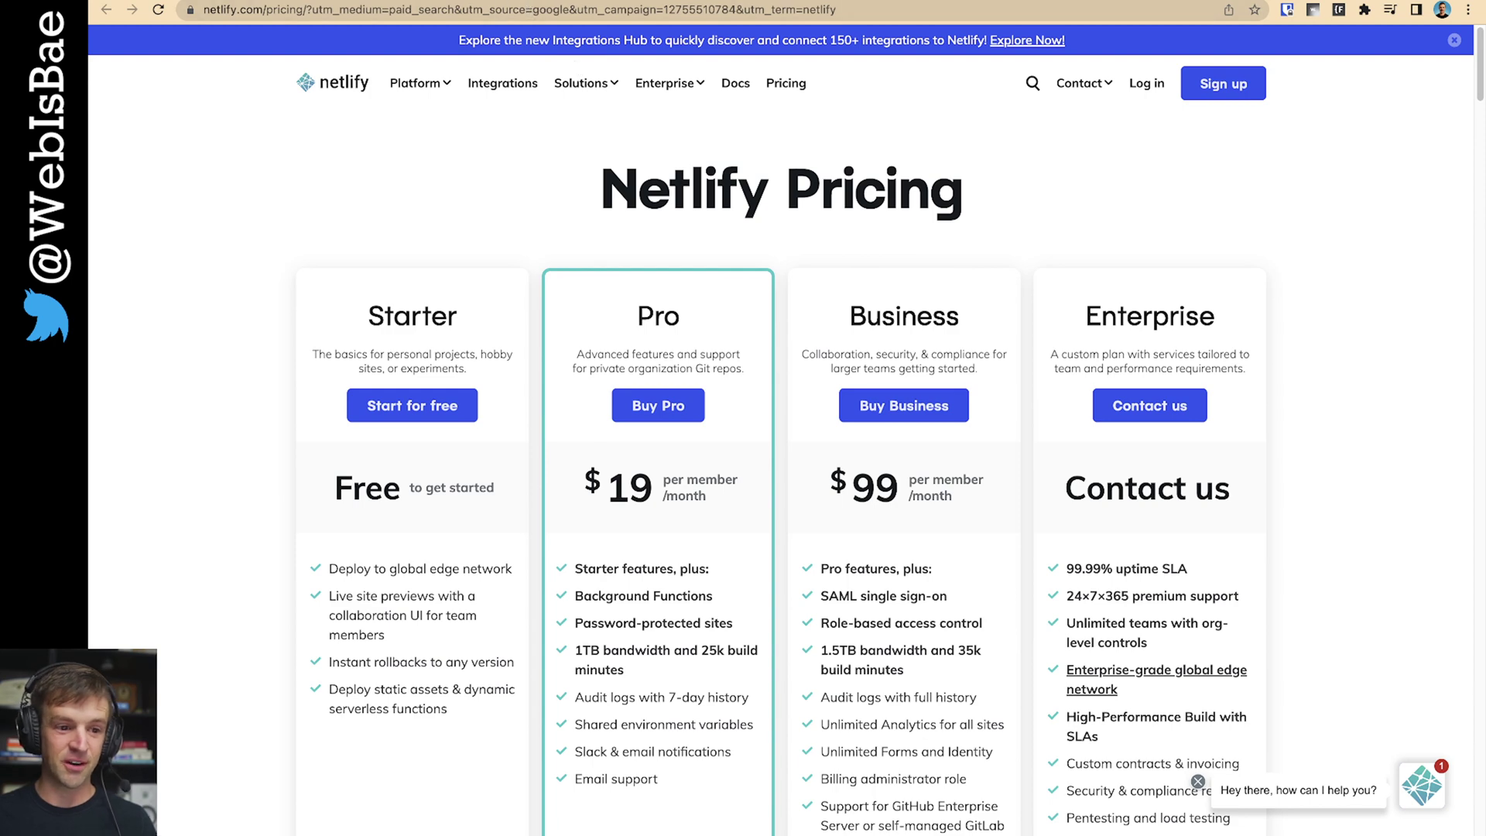
- Check the published site and the Webflow Designer, and return to the start of the Embed Dropbox Video in Webflow notes in Notion
{"action": "left_click", "coordinate": [166, 0]}
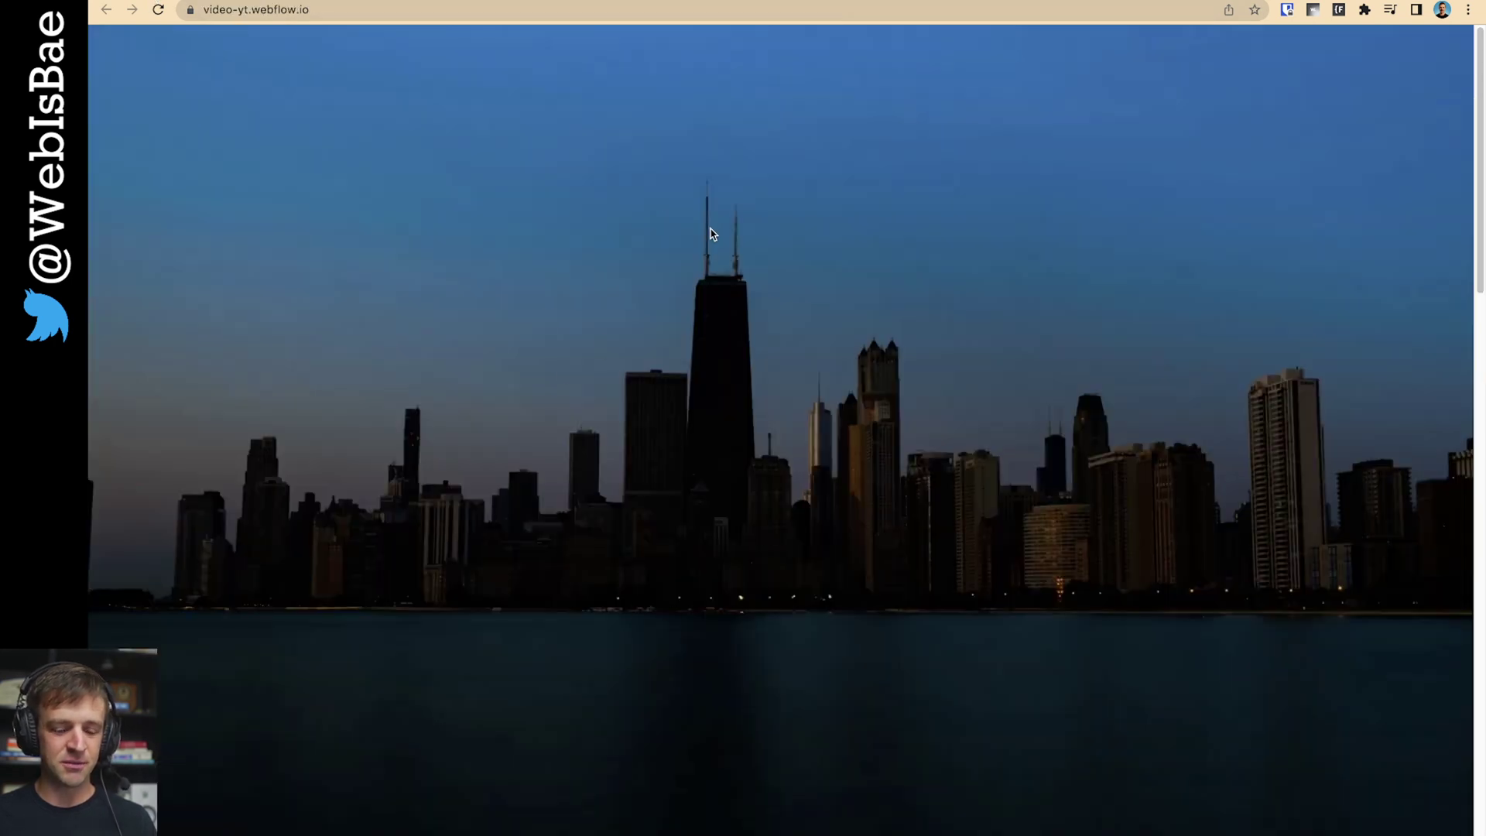
{"action": "left_click", "coordinate": [310, 0]}
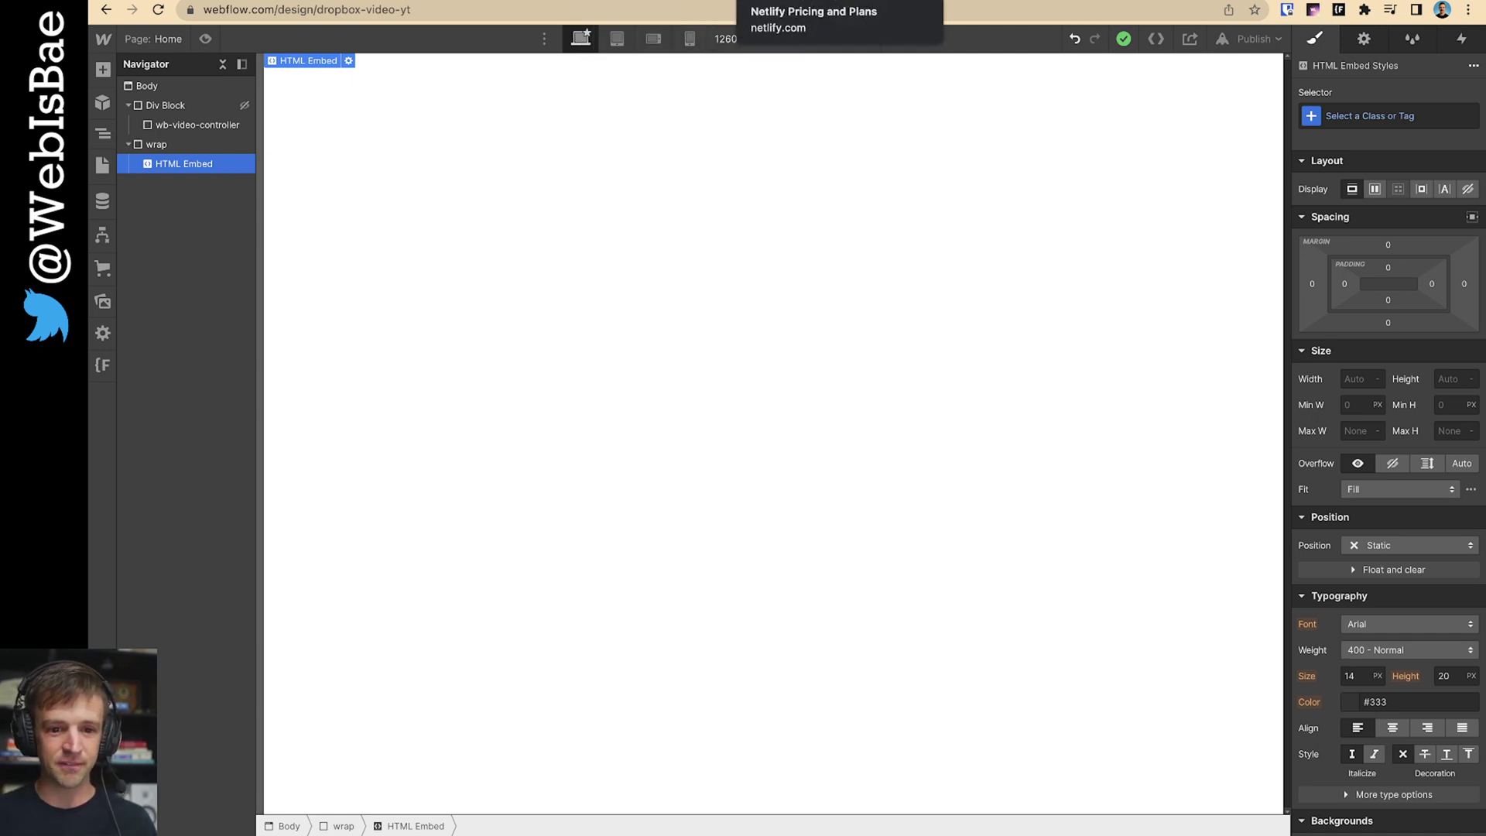
{"action": "left_click", "coordinate": [994, 0]}
{"action": "key", "text": "super+2"}
{"action": "key", "text": "ctrl+Tab"}
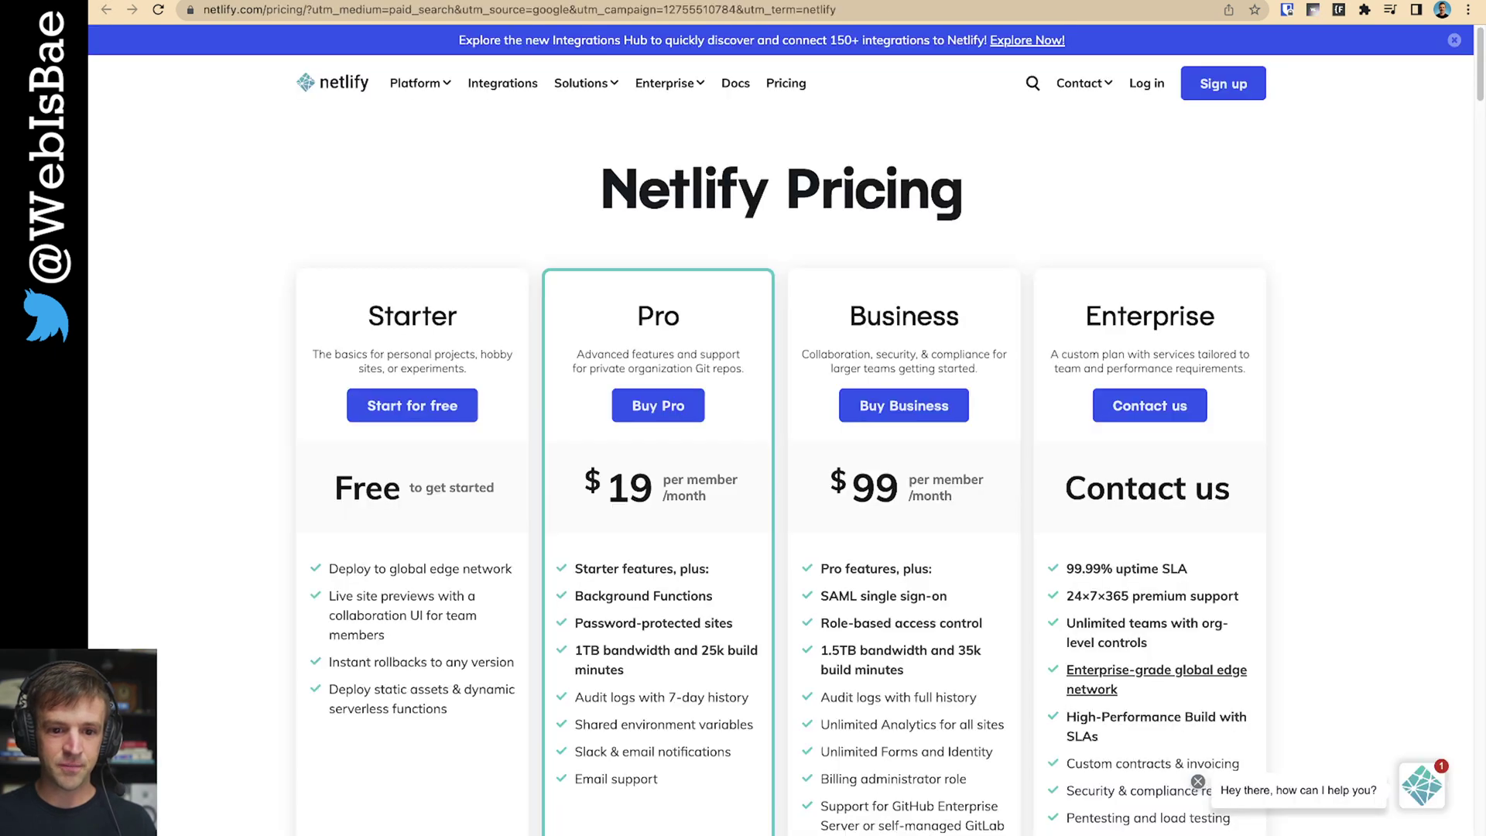
{"action": "key", "text": "ctrl+Tab"}
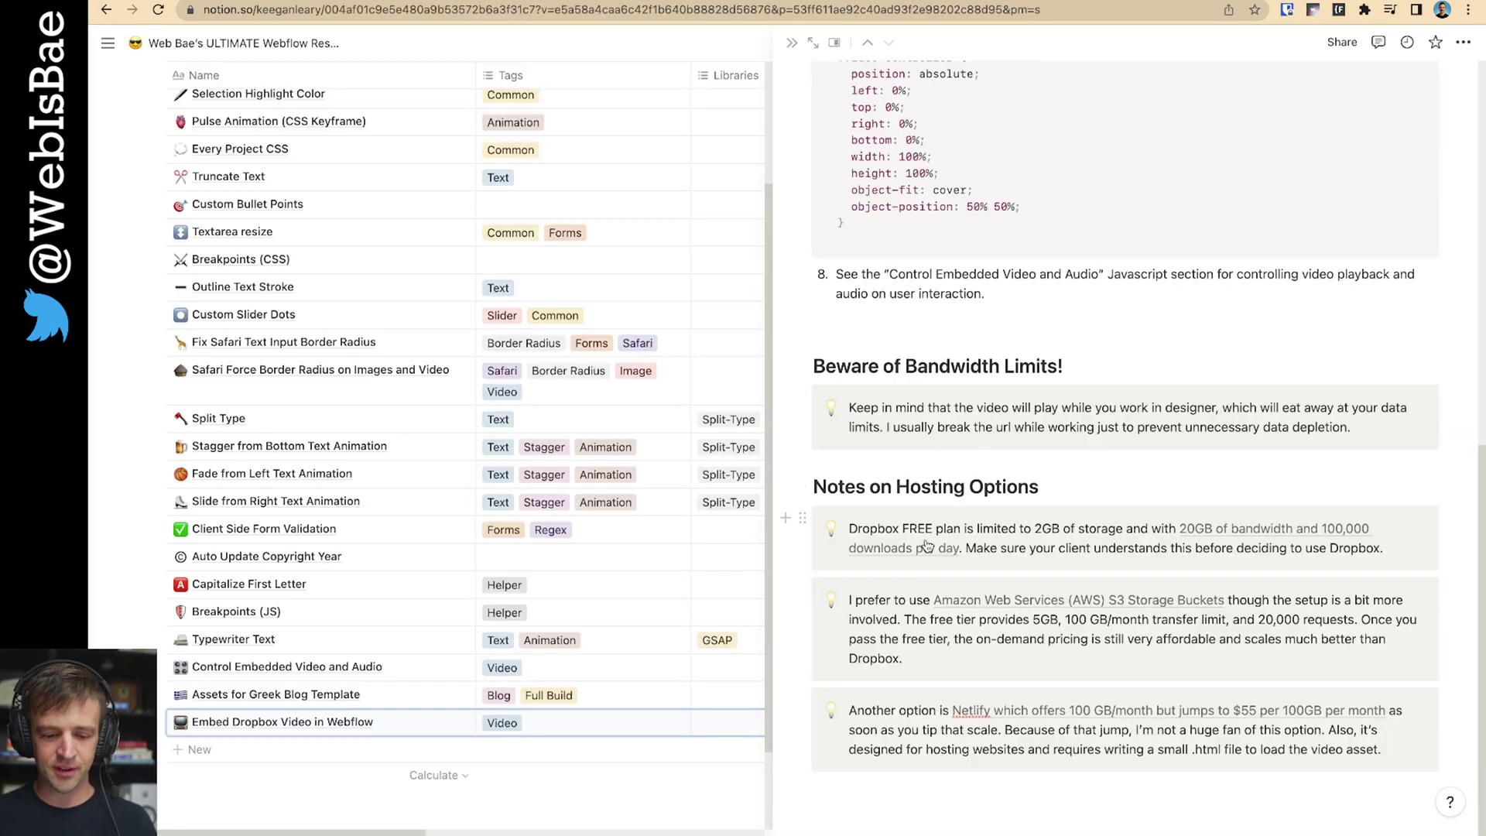
{"action": "scroll", "coordinate": [1002, 565], "scroll_direction": "up", "scroll_amount": 15}
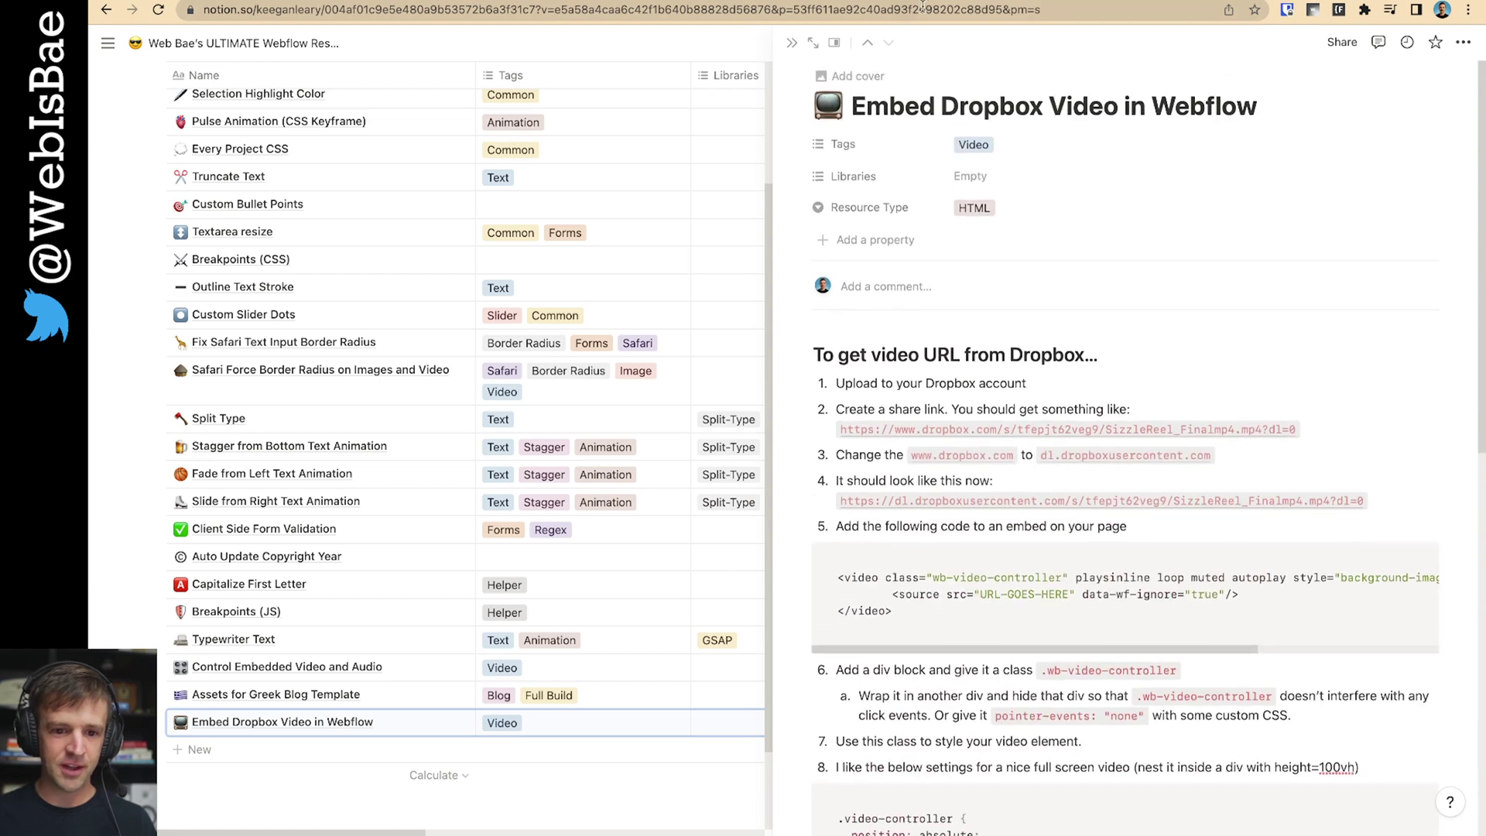
{"action": "left_click", "coordinate": [635, 1]}
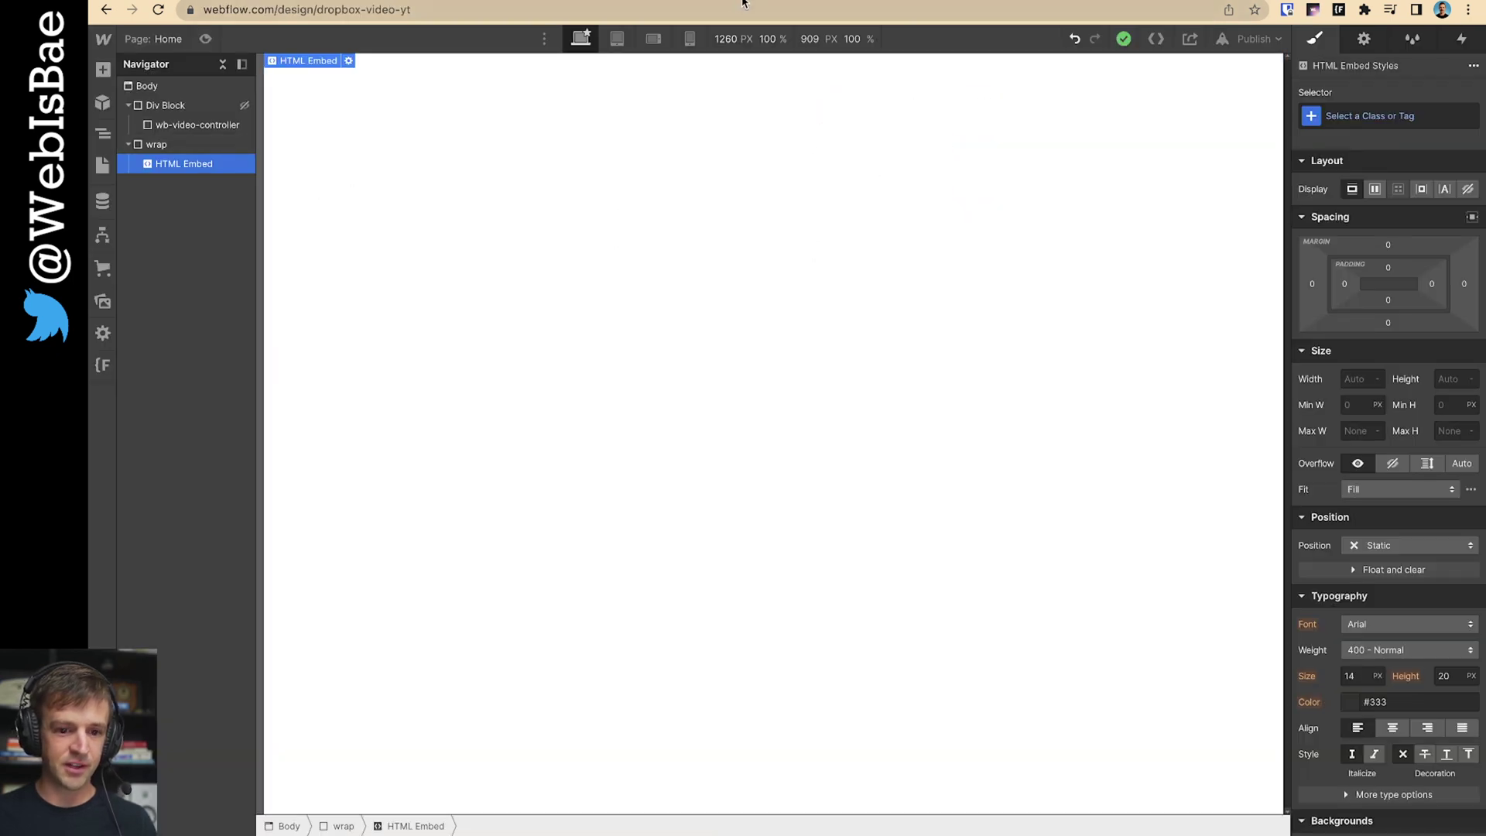
{"action": "key", "text": "ctrl+shift+Tab"}
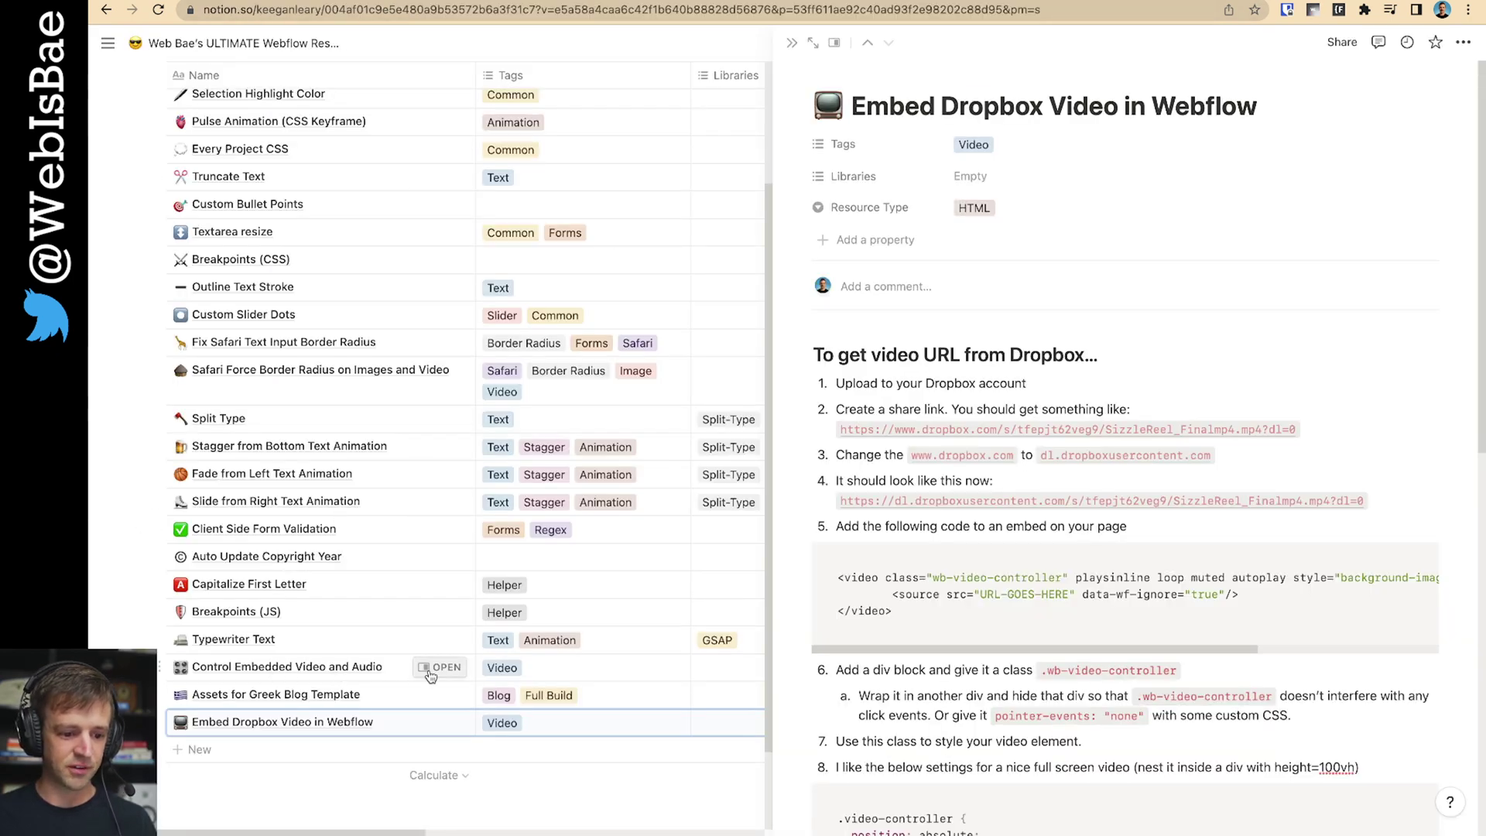
- Open the Control Embedded Video and Audio resource and examine the Control Video and Audio on Click script
{"action": "left_click", "coordinate": [437, 667]}
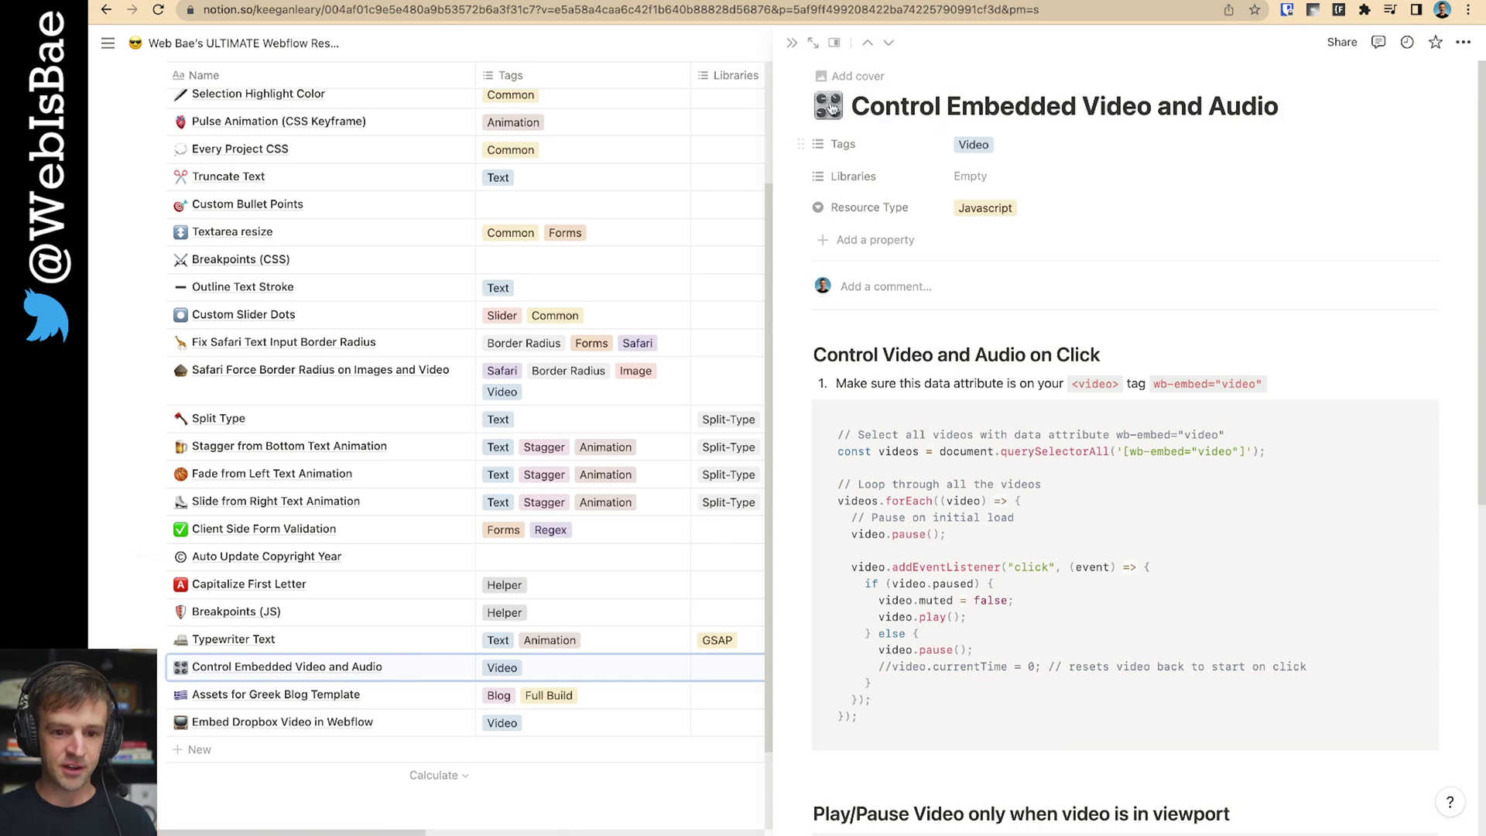
{"action": "key", "text": "Escape"}
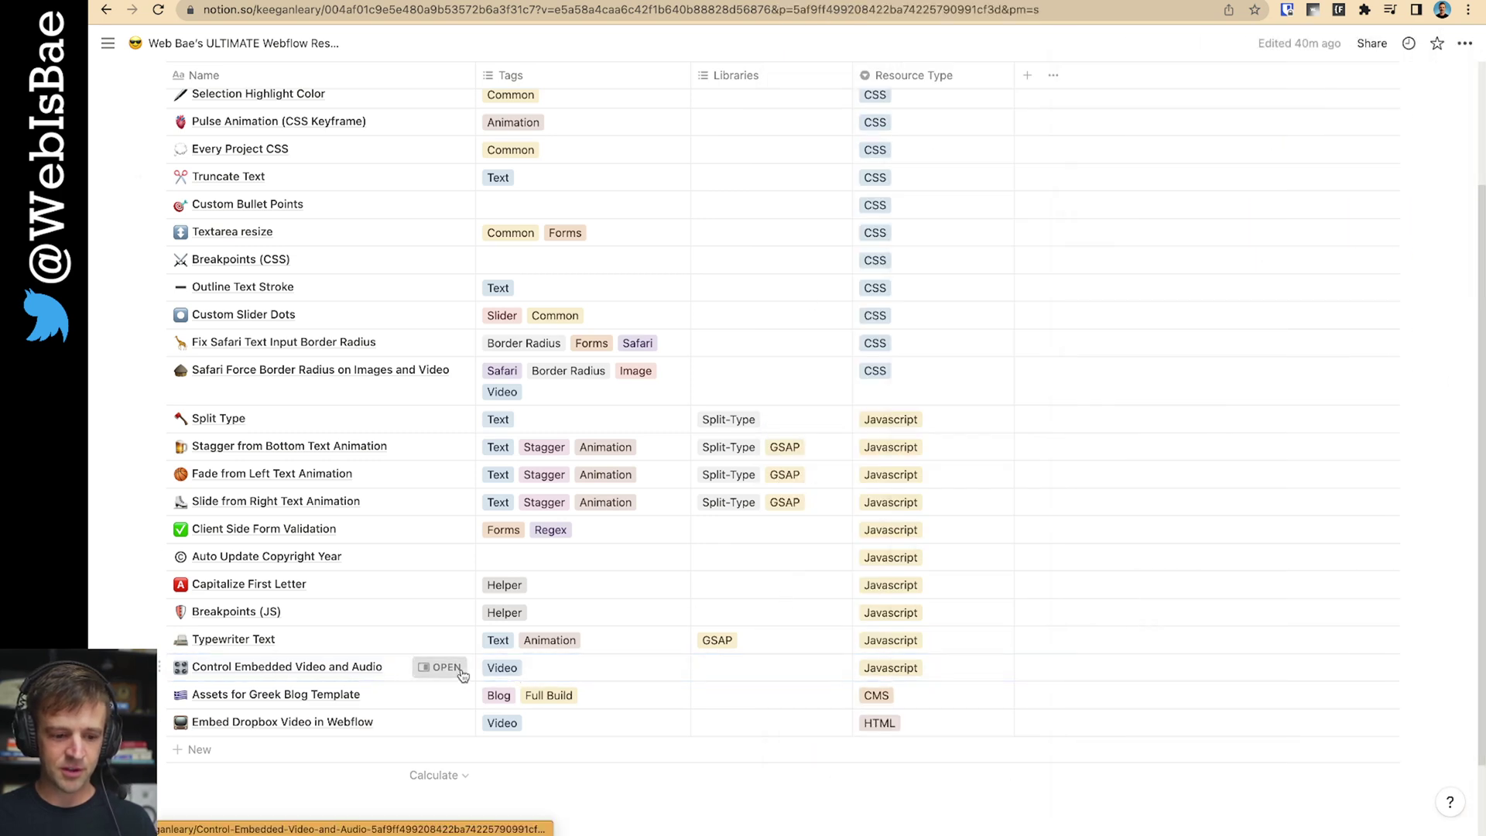
{"action": "left_click", "coordinate": [437, 667]}
{"action": "scroll", "coordinate": [968, 481], "scroll_direction": "down", "scroll_amount": 3}
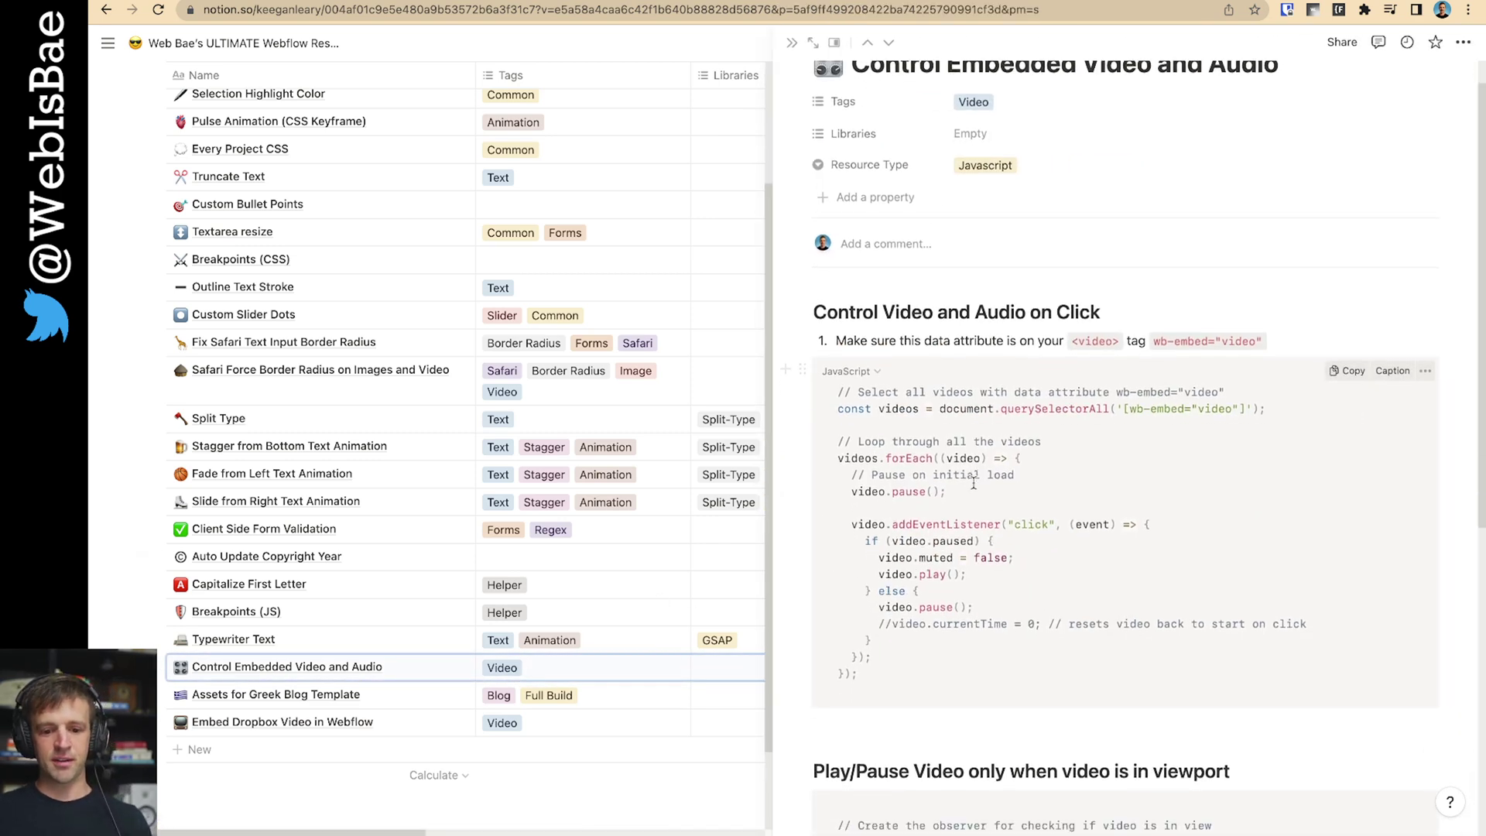
{"action": "left_click_drag", "start_coordinate": [882, 257], "coordinate": [1055, 247]}
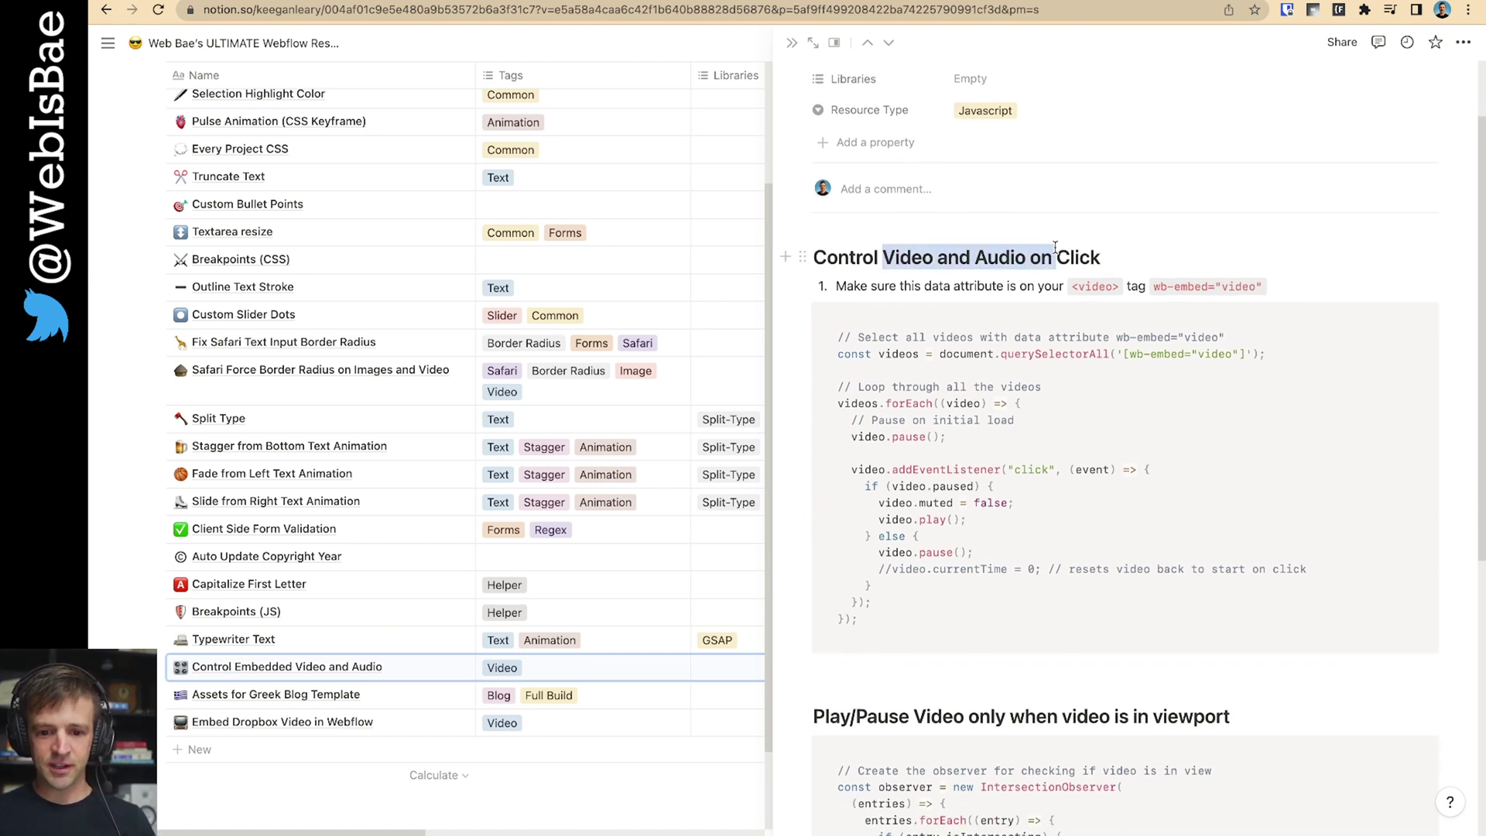
- Add the wb-embed="video" attribute from the Notion notes to the HTML Embed's video tag, and change the source host to dl.dropboxusercontent.com
{"action": "left_click", "coordinate": [1093, 417]}
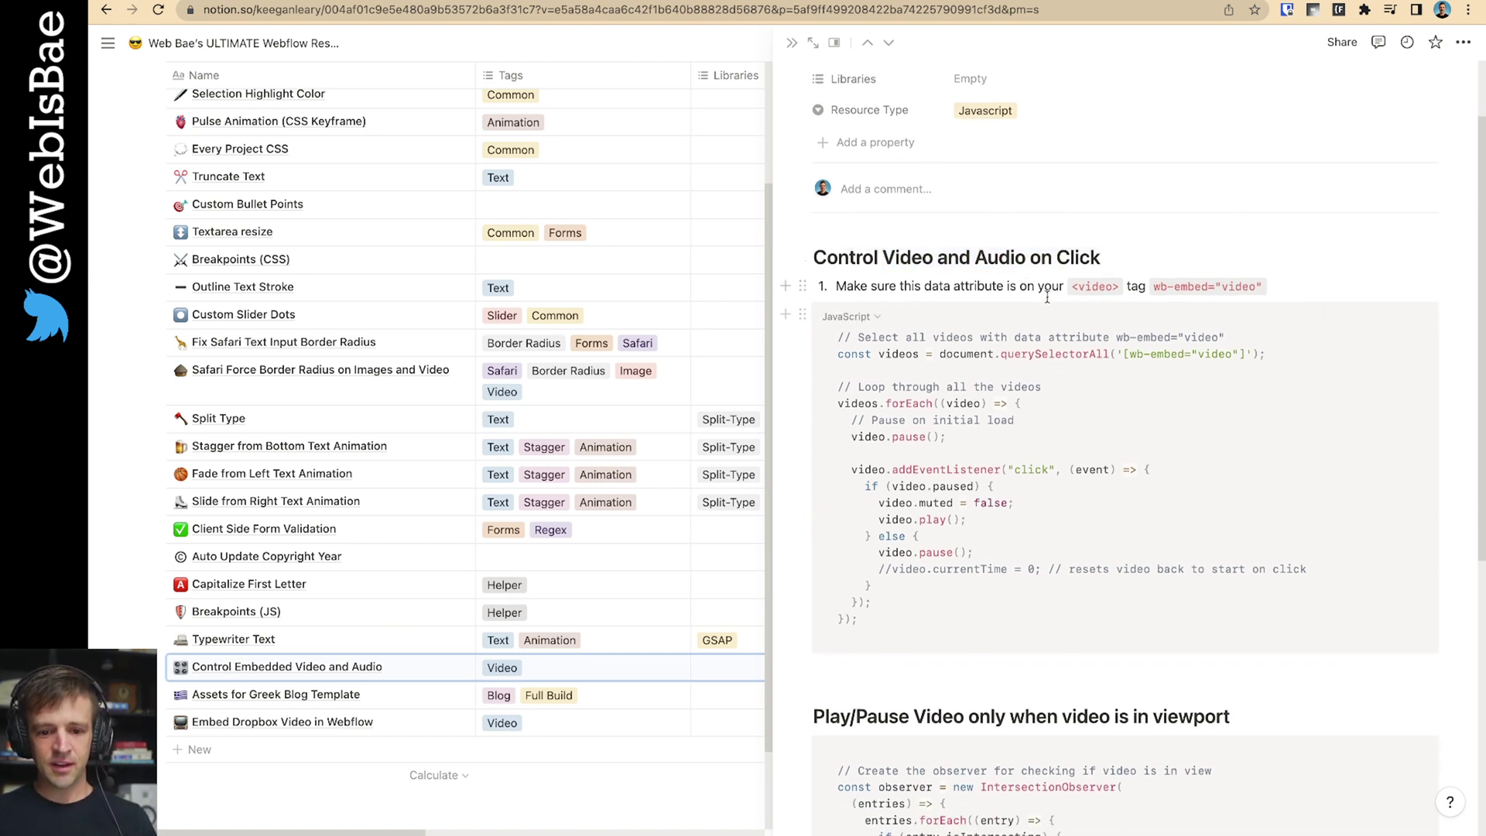
{"action": "left_click_drag", "start_coordinate": [836, 286], "coordinate": [1263, 286]}
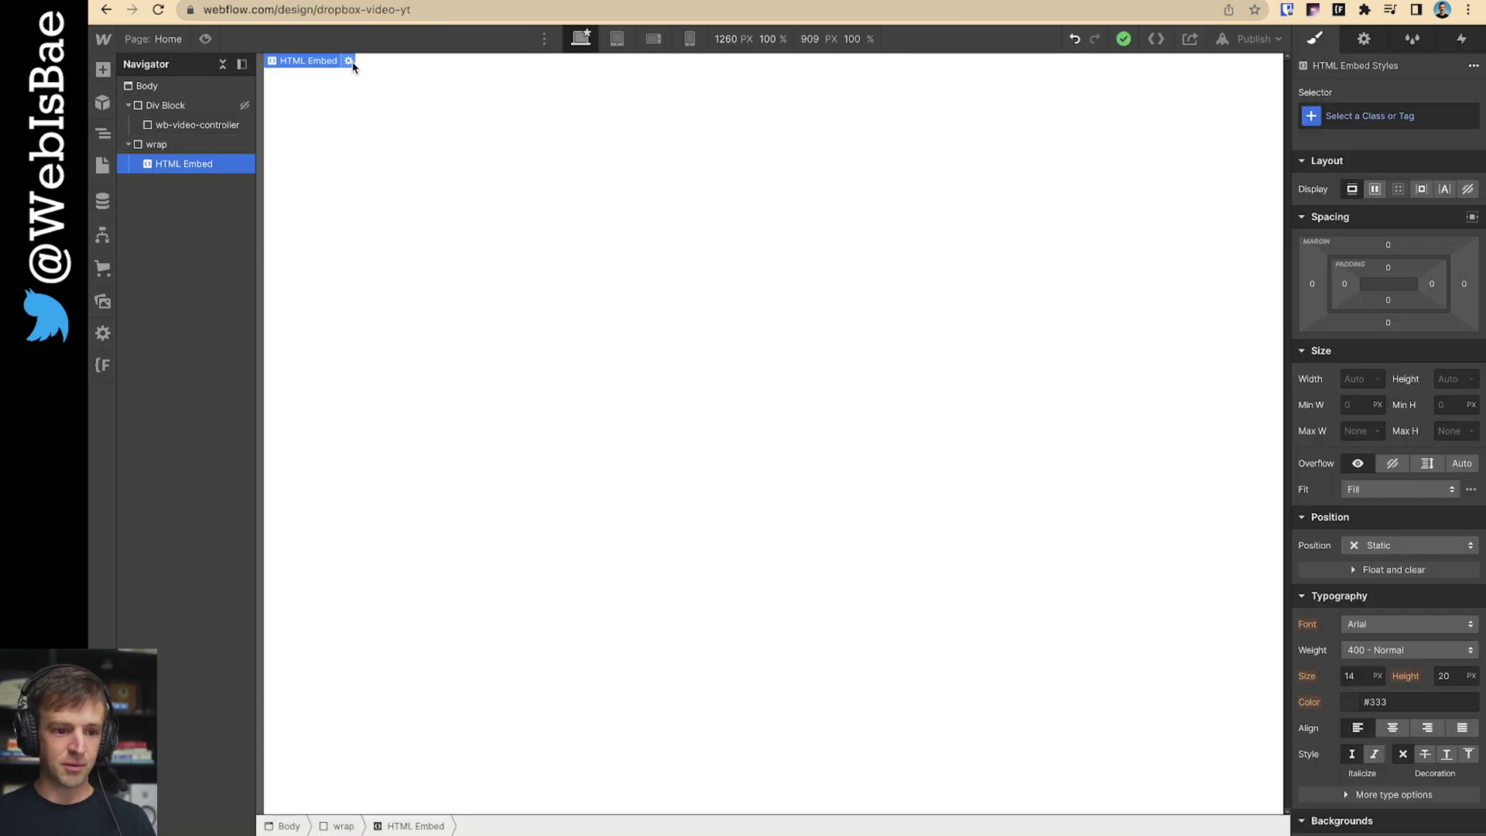
{"action": "key", "text": "Return"}
{"action": "left_click", "coordinate": [633, 277]}
{"action": "left_click", "coordinate": [702, 265]}
{"action": "type", "text": "wb-embed=\"video\""}
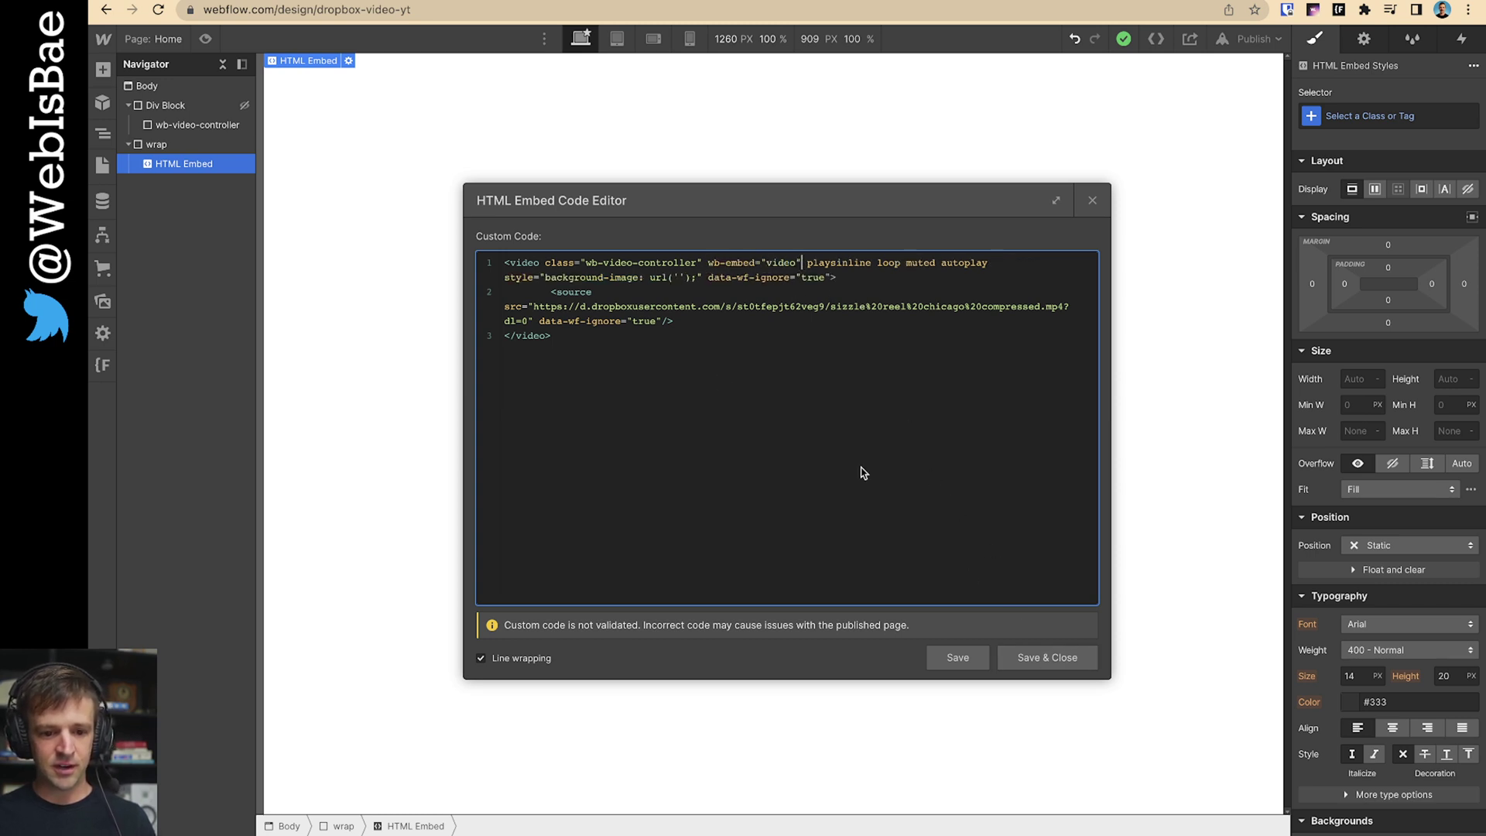
{"action": "left_click", "coordinate": [586, 307]}
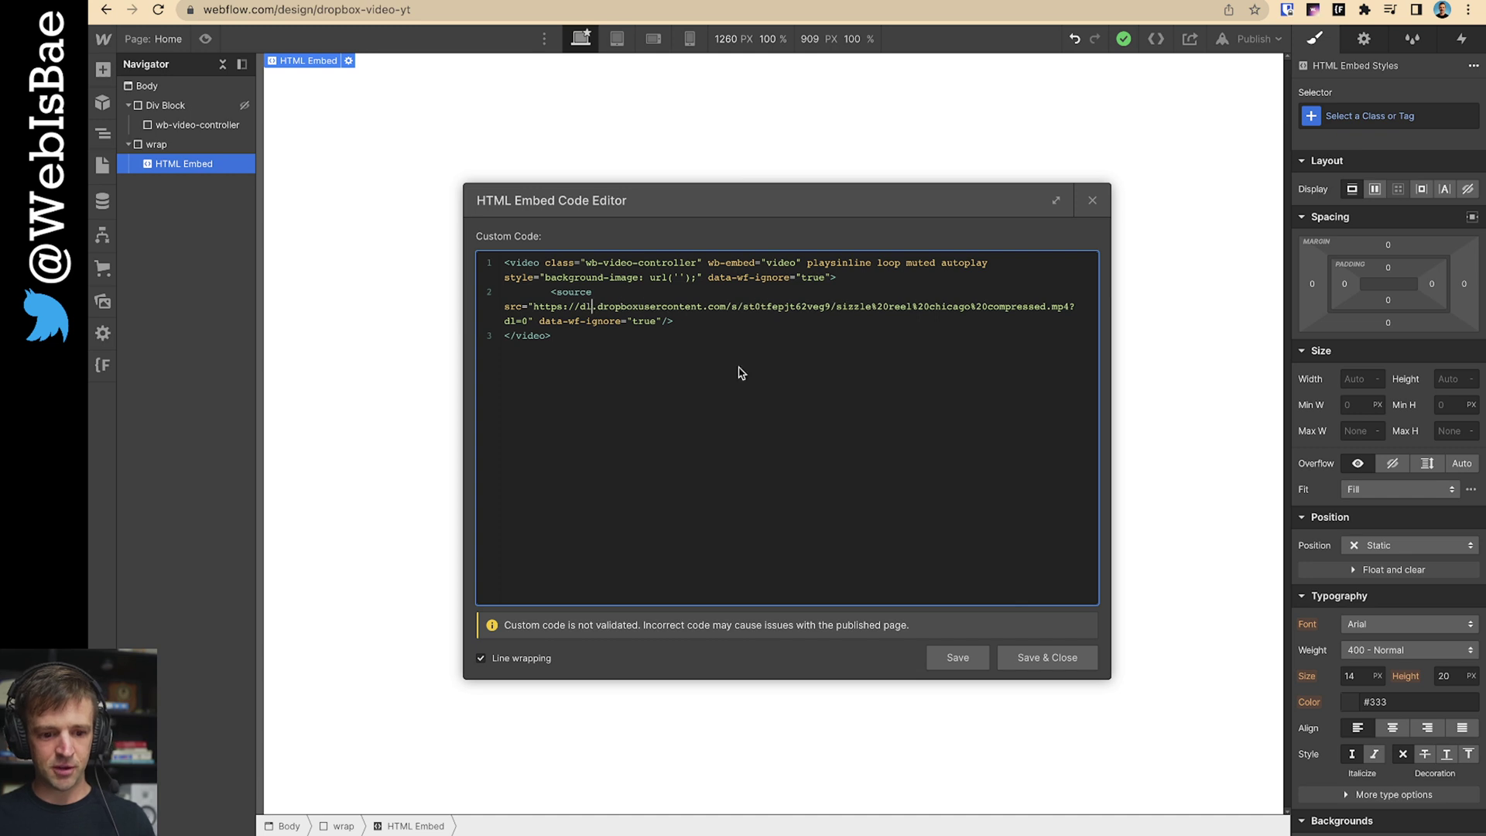
{"action": "left_click", "coordinate": [1080, 656]}
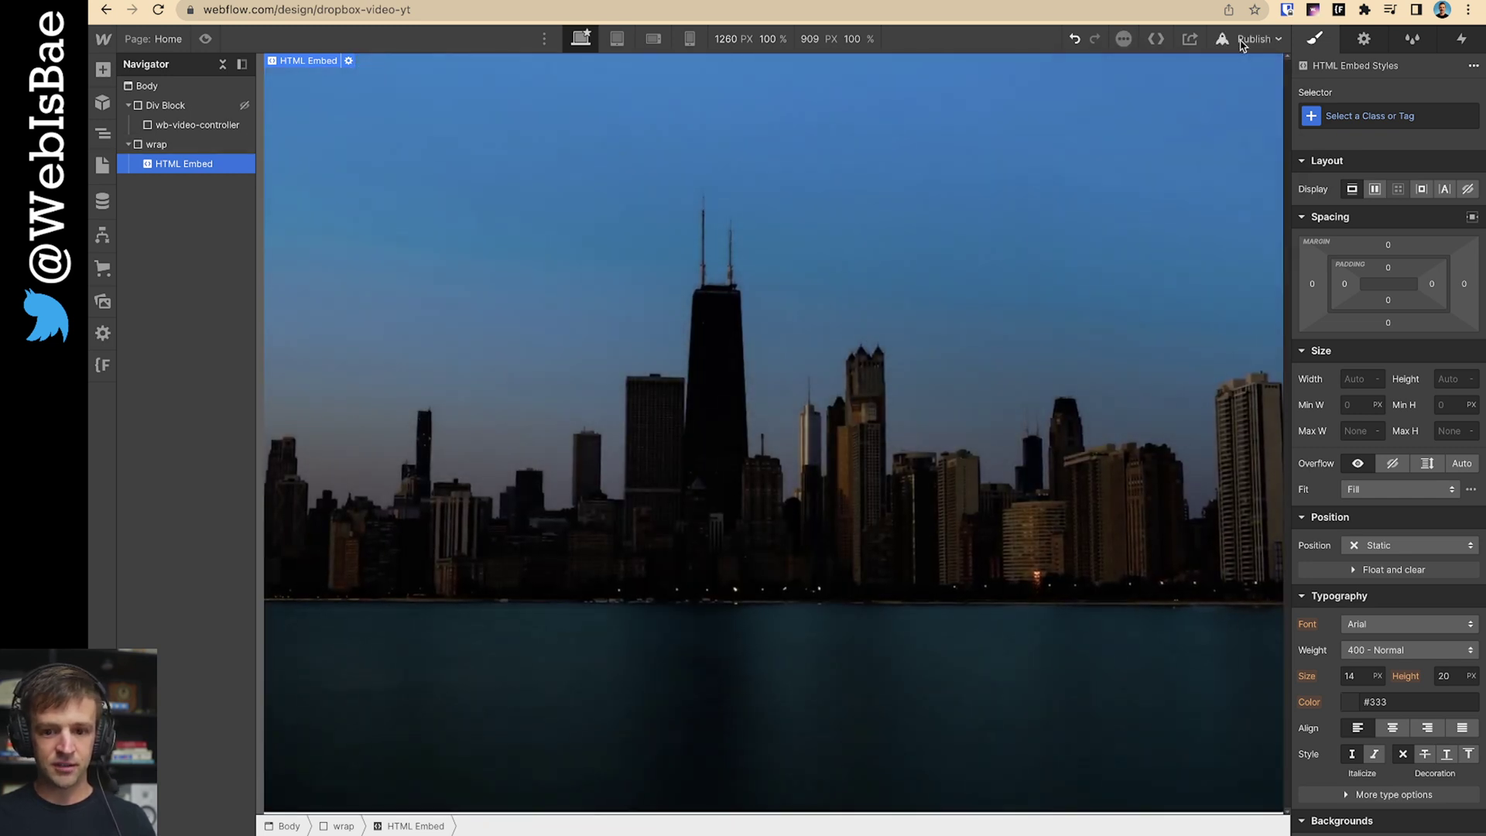
- Publish the site to dropbox-video-yt.webflow.io and open the live page
{"action": "left_click", "coordinate": [1255, 39]}
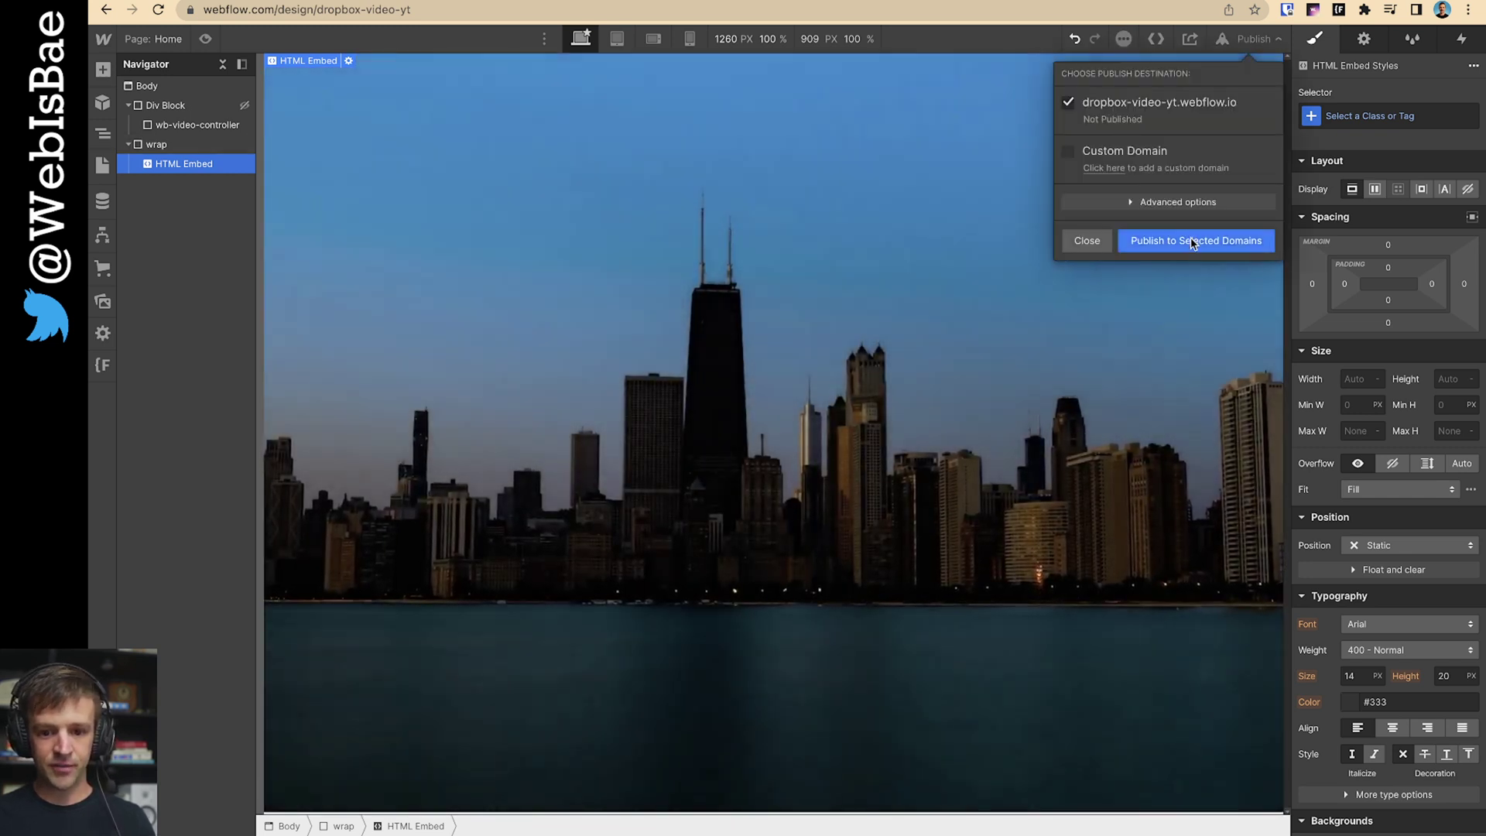
{"action": "left_click", "coordinate": [1185, 238]}
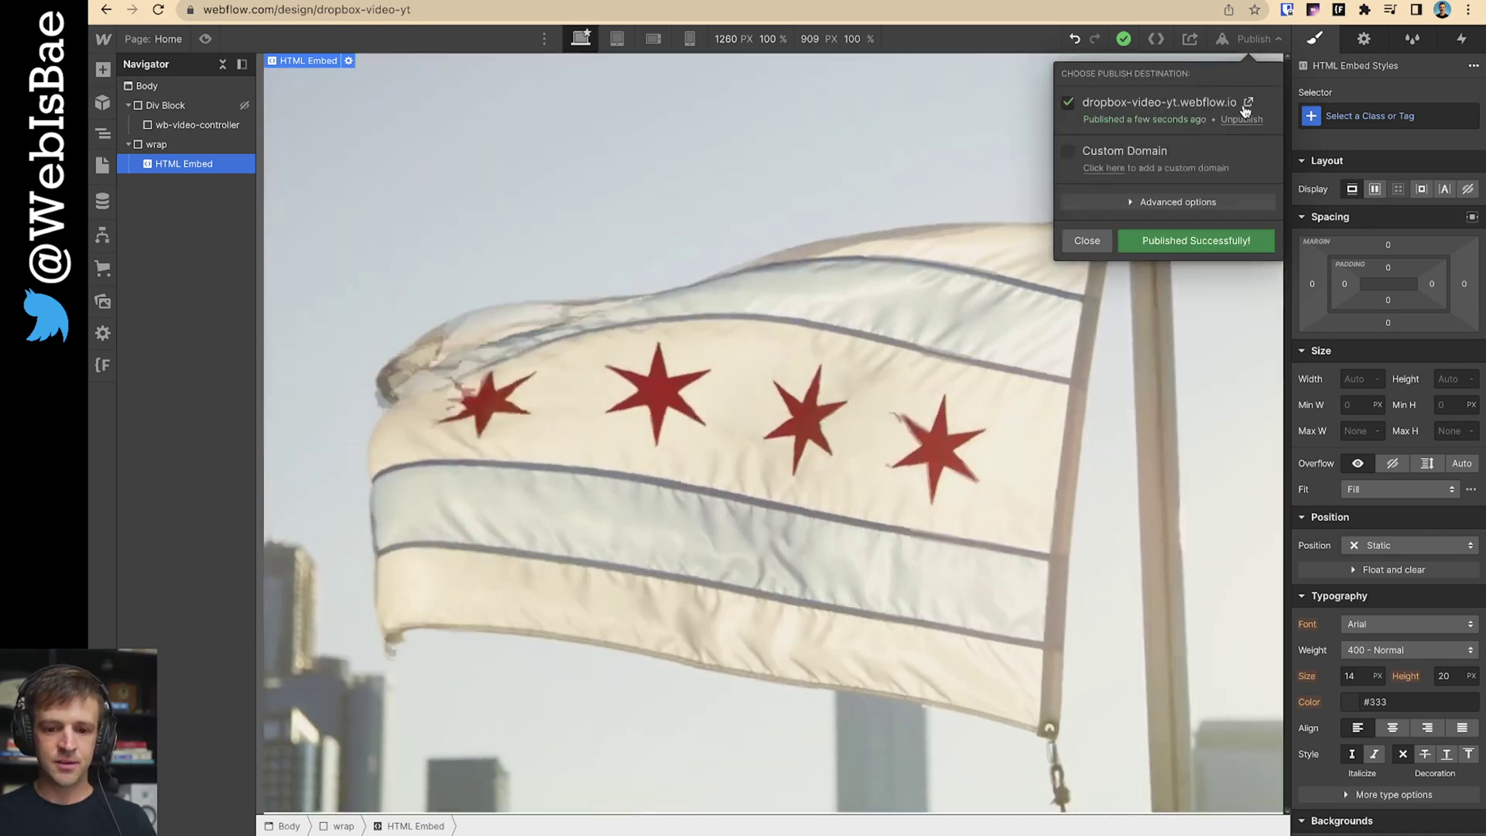
{"action": "left_click", "coordinate": [1153, 101]}
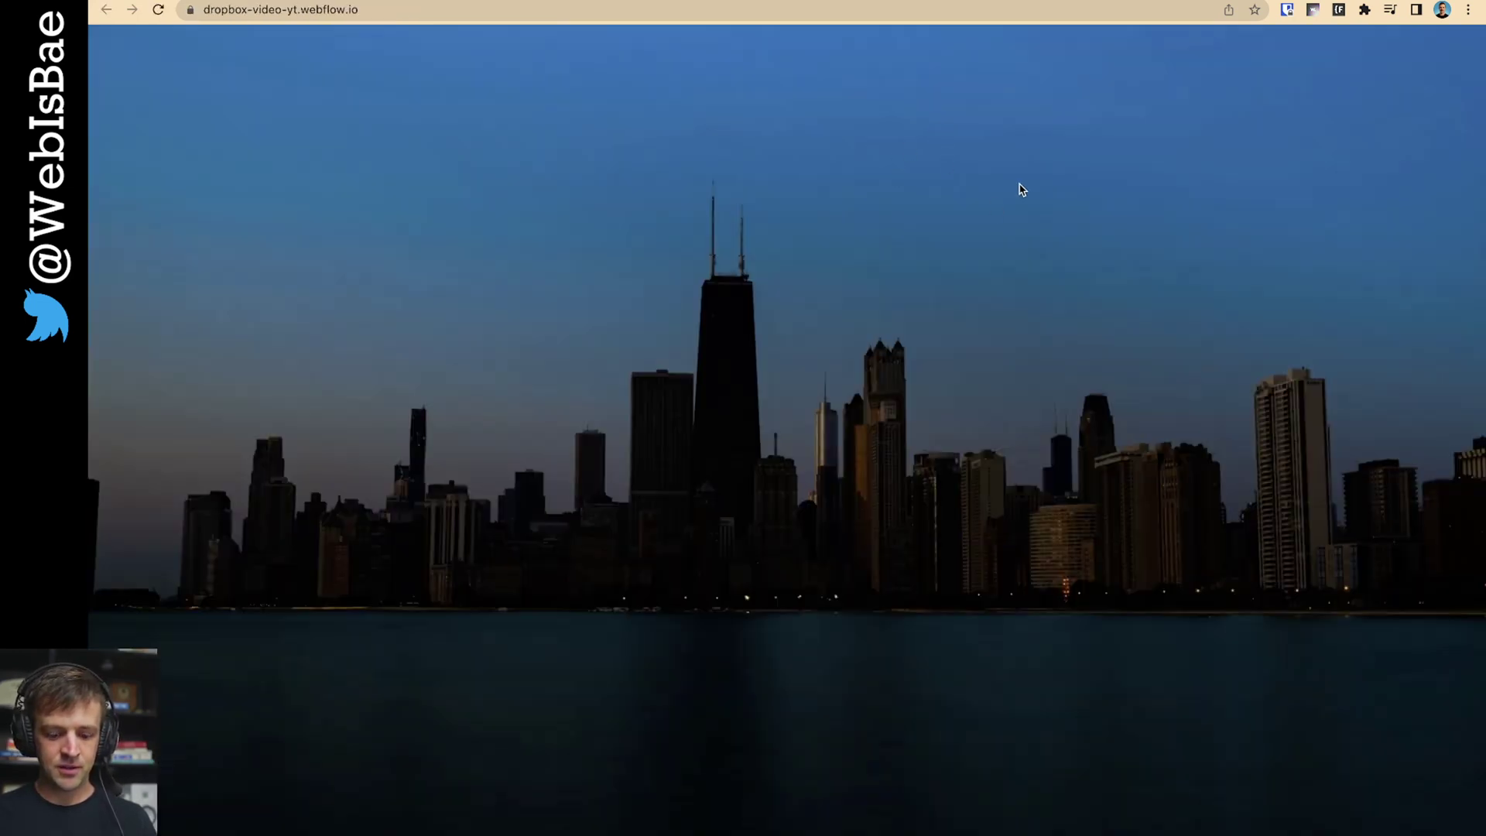
- Inspect the video element on the published page in the developer tools to check its wb-embed attribute
{"action": "key", "text": "alt+super+i"}
{"action": "left_click", "coordinate": [1104, 36]}
{"action": "left_click", "coordinate": [592, 356]}
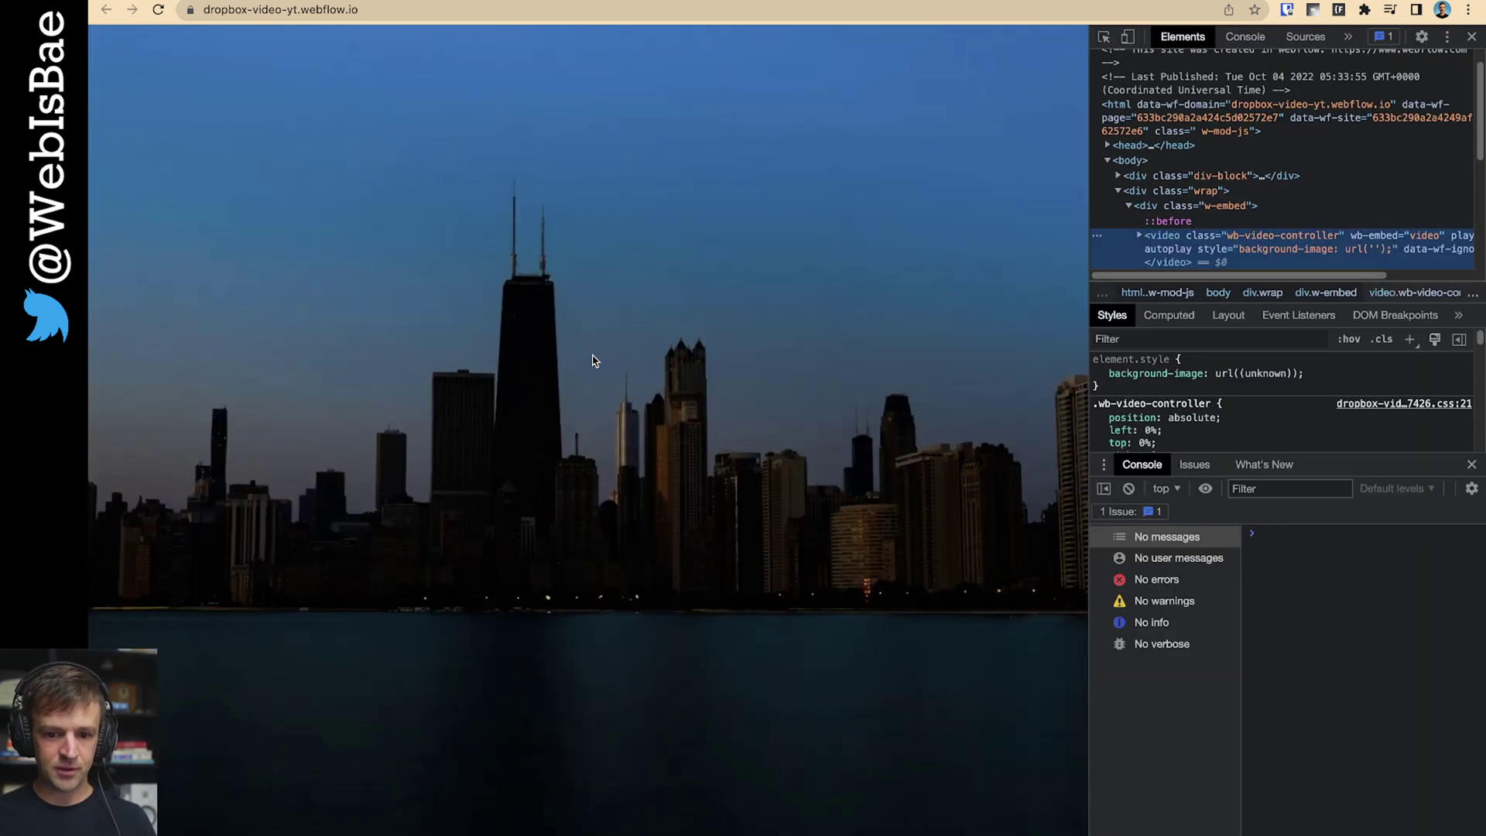
{"action": "scroll", "coordinate": [1238, 225], "scroll_direction": "down", "scroll_amount": 2}
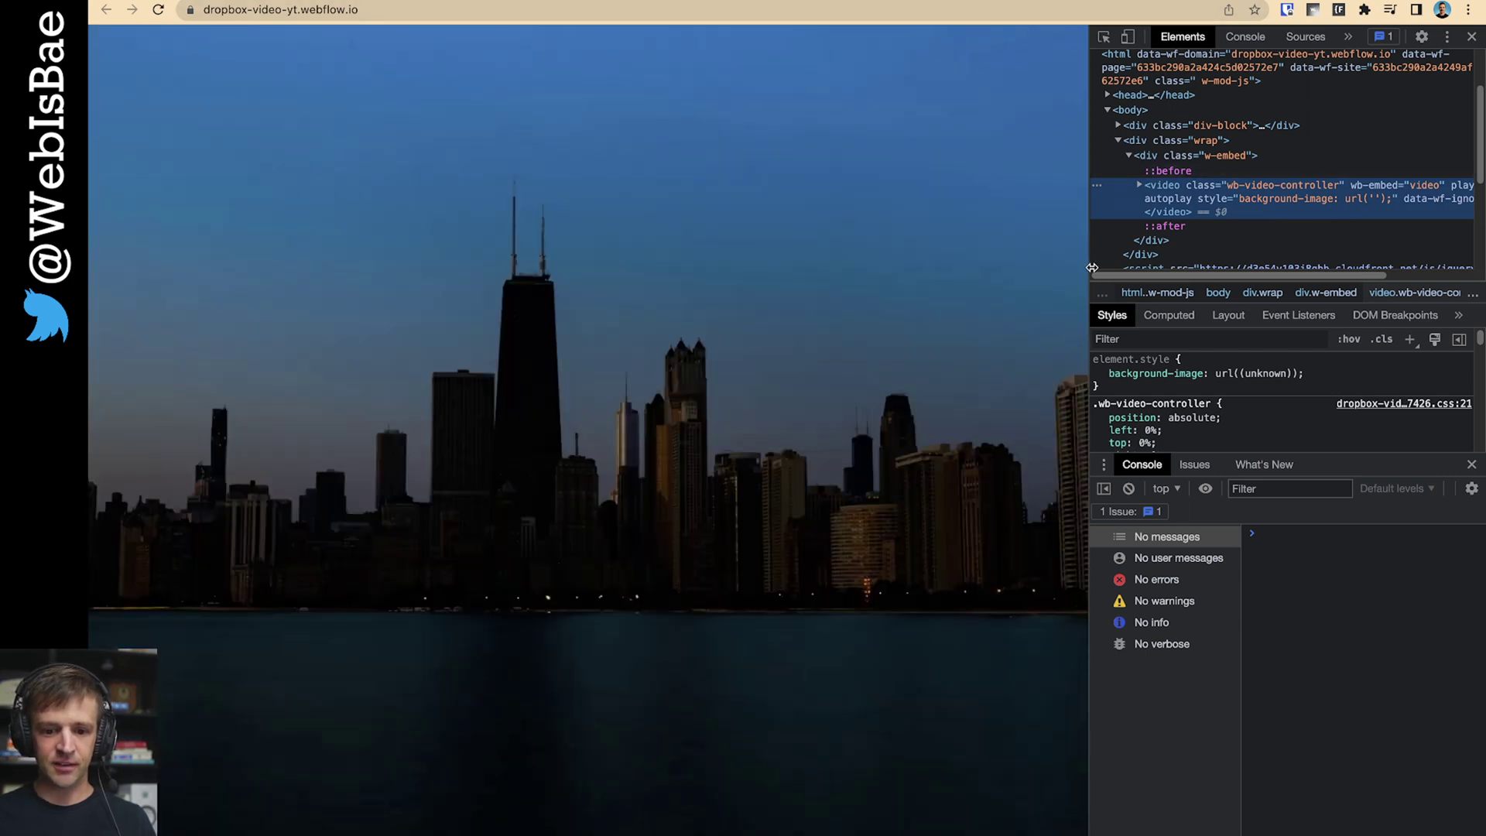
{"action": "left_click_drag", "start_coordinate": [1091, 267], "coordinate": [1067, 265]}
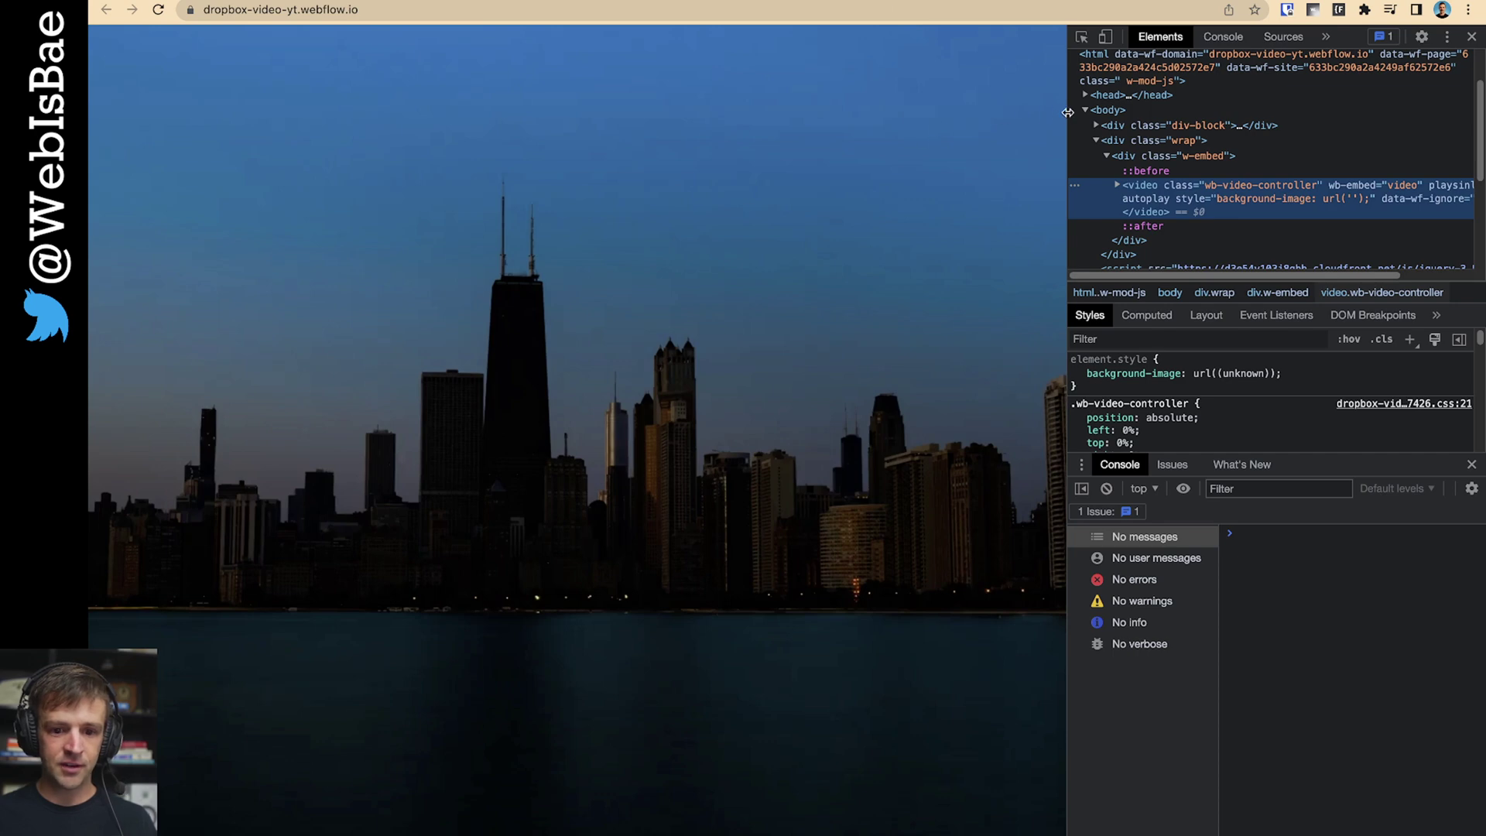
{"action": "left_click_drag", "start_coordinate": [1067, 112], "coordinate": [1135, 112]}
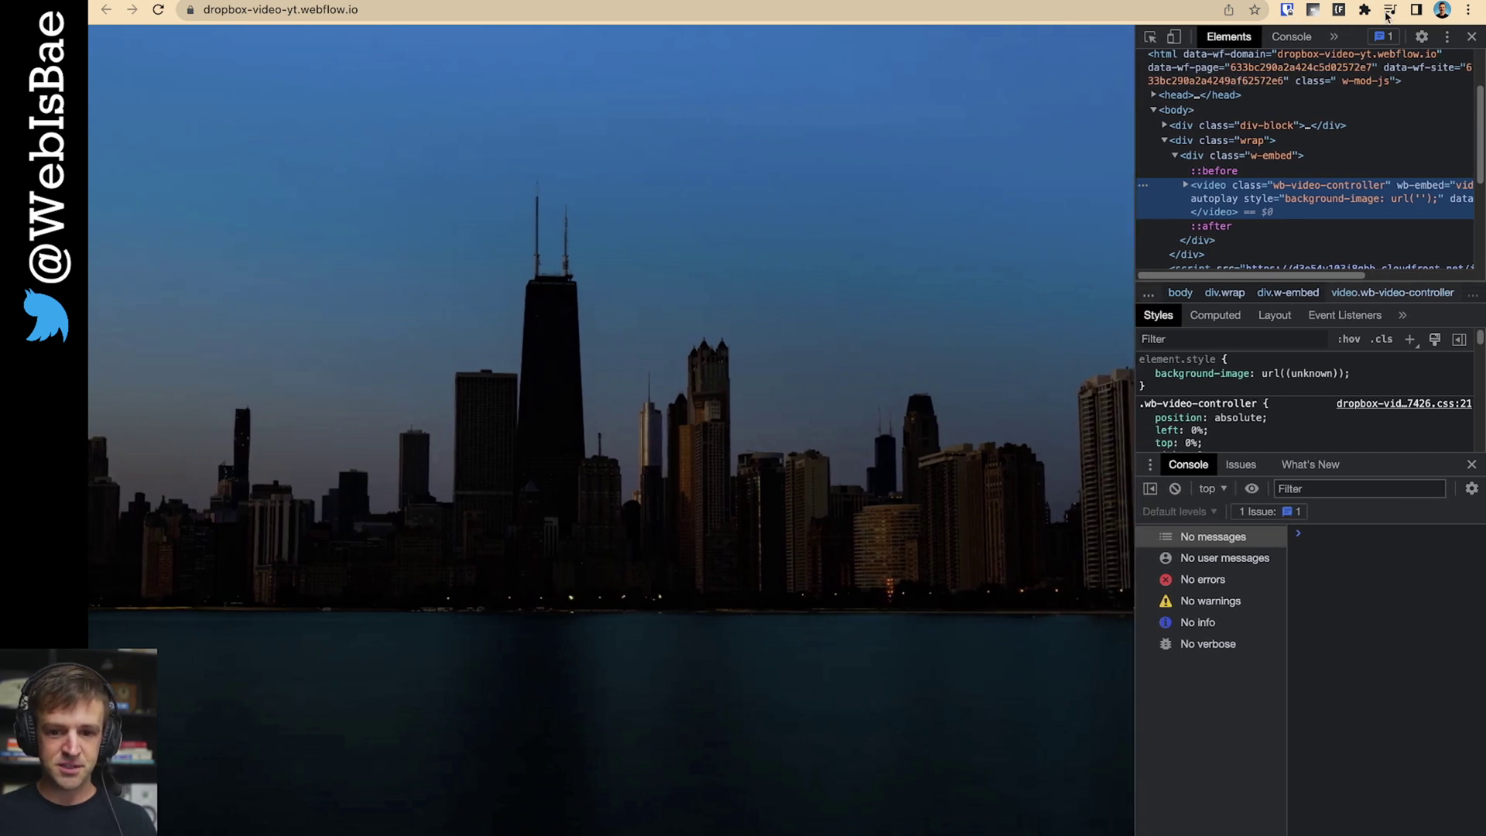
- Return to the Webflow Designer, restore the HTML Embed's video source host to d.dropboxusercontent.com, and save the code
{"action": "left_click", "coordinate": [947, 1]}
{"action": "left_click", "coordinate": [1085, 242]}
{"action": "double_click", "coordinate": [185, 164]}
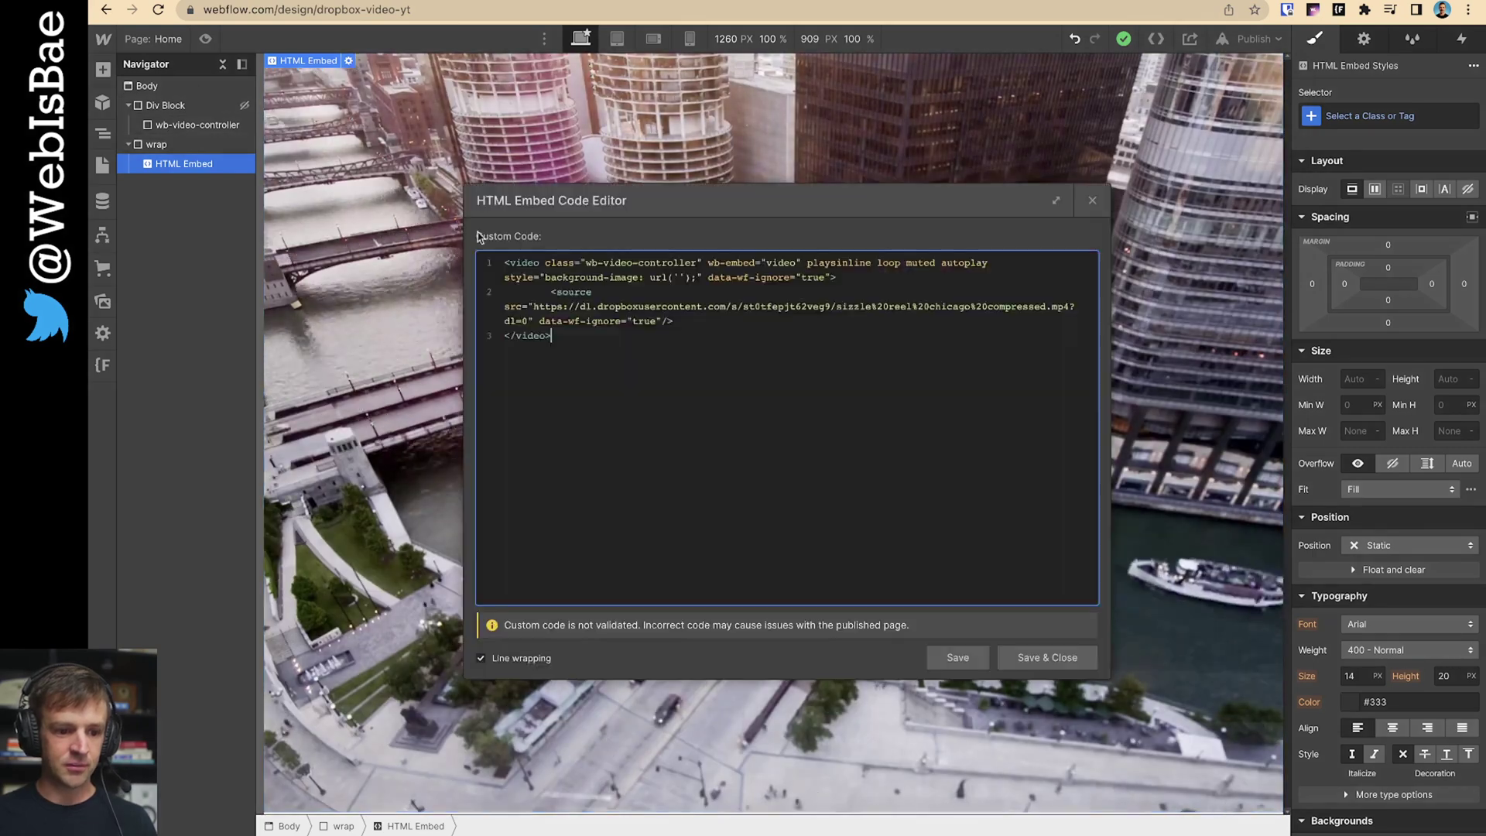
{"action": "left_click", "coordinate": [592, 307]}
{"action": "key", "text": "BackSpace"}
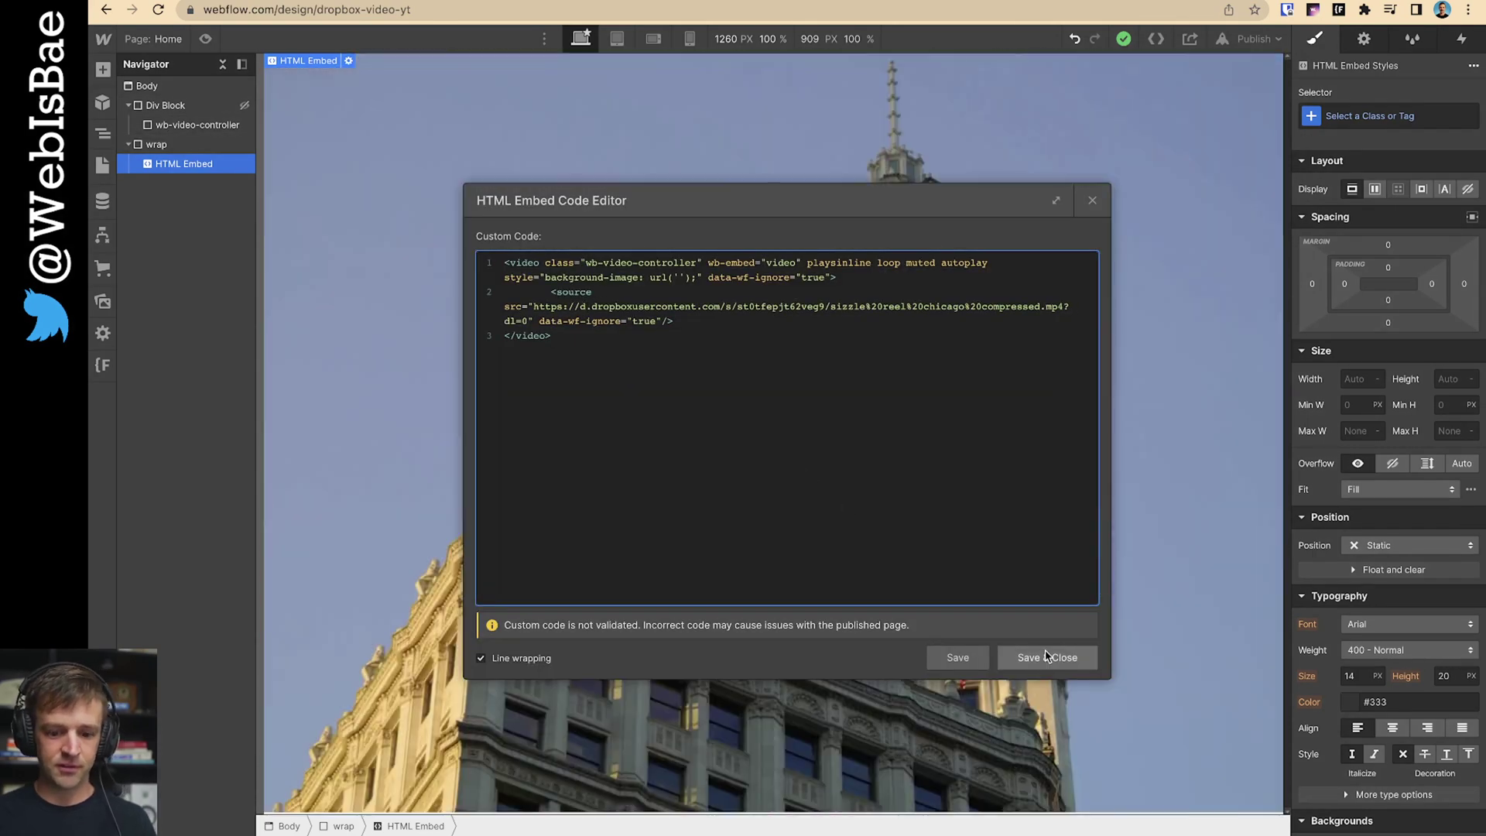
{"action": "left_click", "coordinate": [1047, 657]}
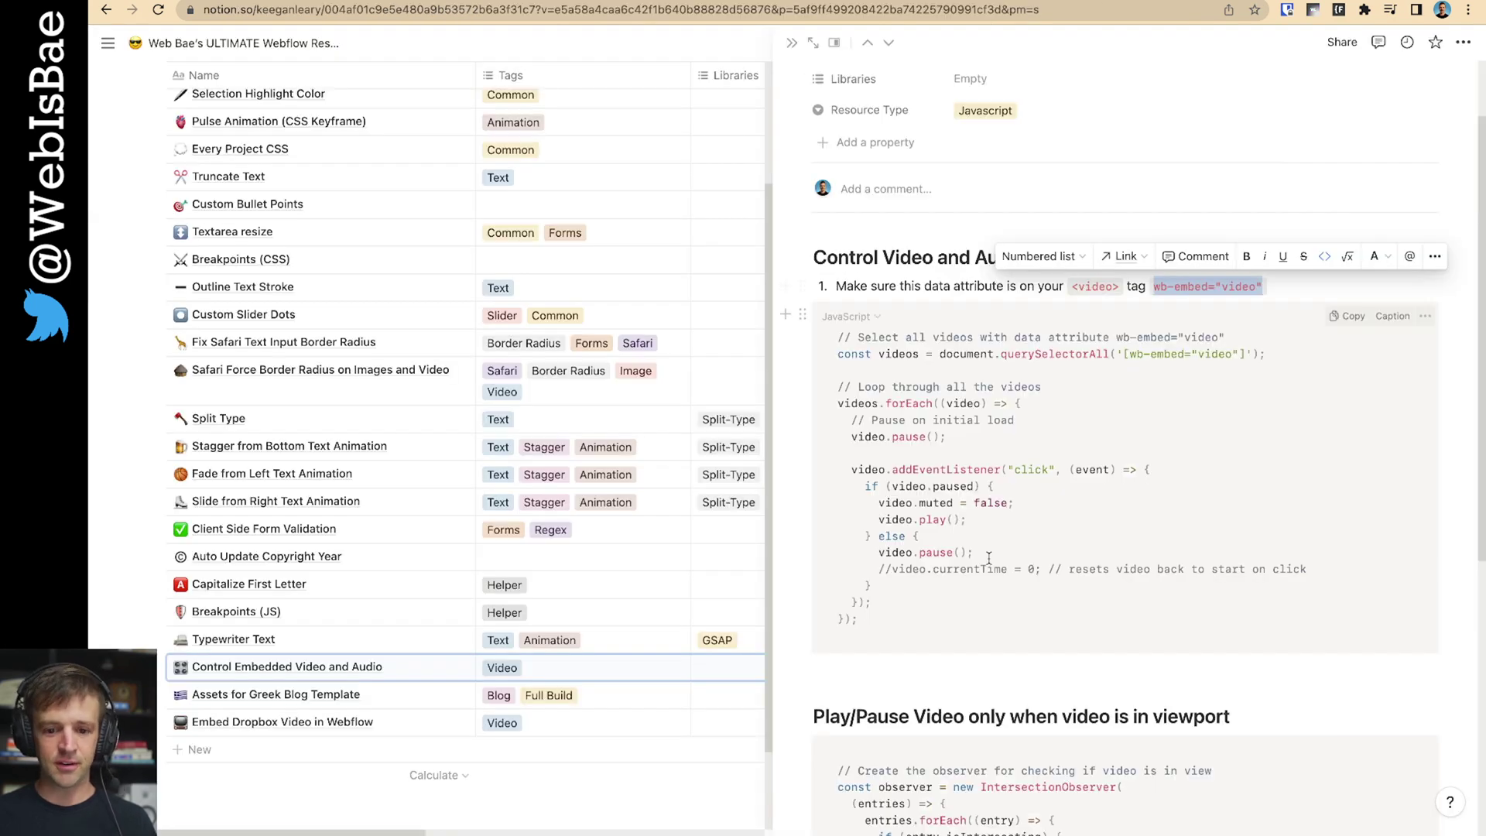
- Replace all code in the CodeSandbox index.js with the Control Video and Audio on Click script from Notion, and save the file
{"action": "left_click", "coordinate": [971, 519]}
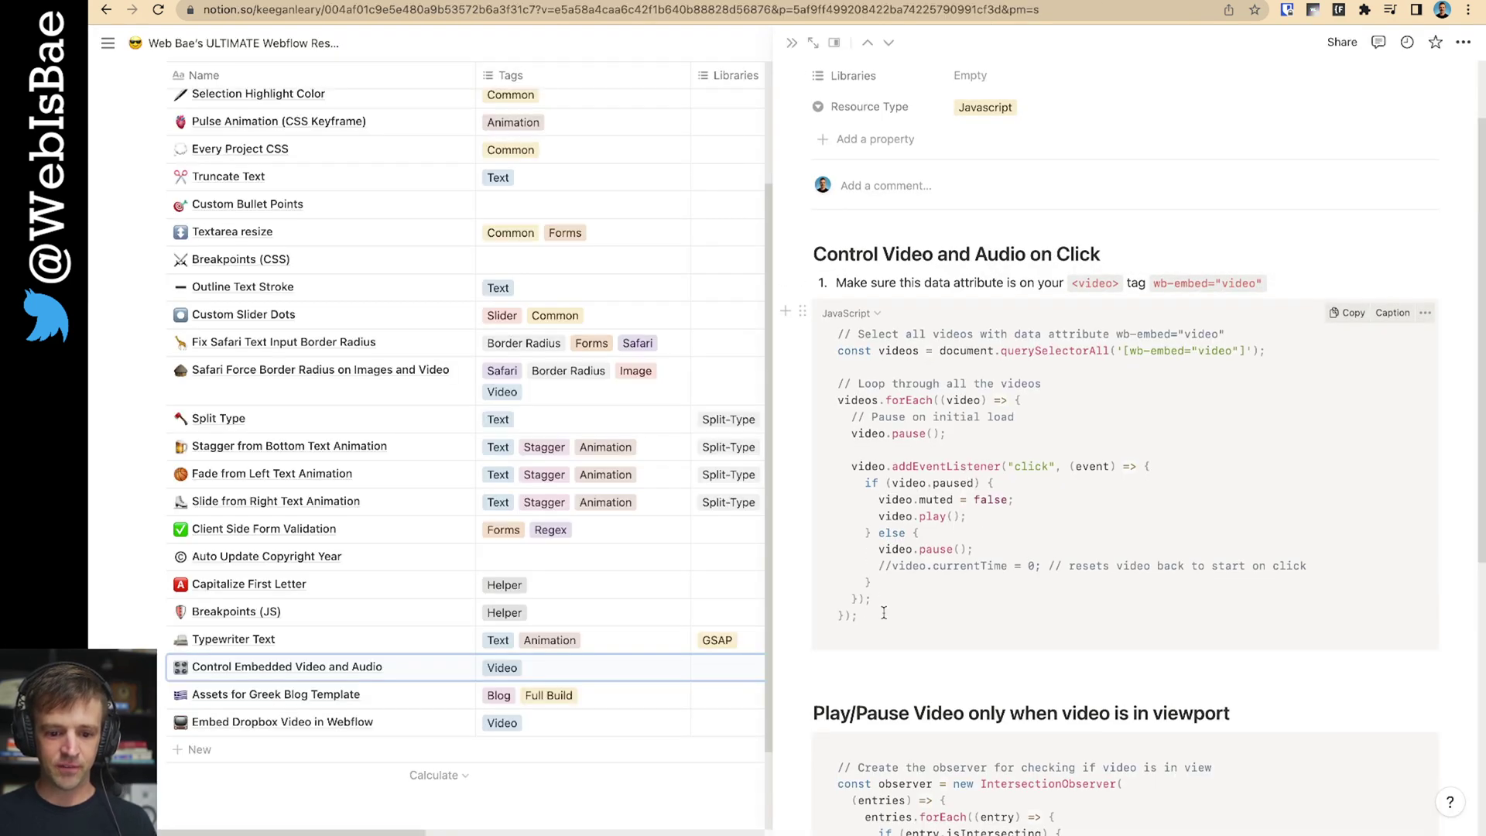
{"action": "left_click_drag", "start_coordinate": [883, 613], "coordinate": [831, 329]}
{"action": "key", "text": "ctrl+c"}
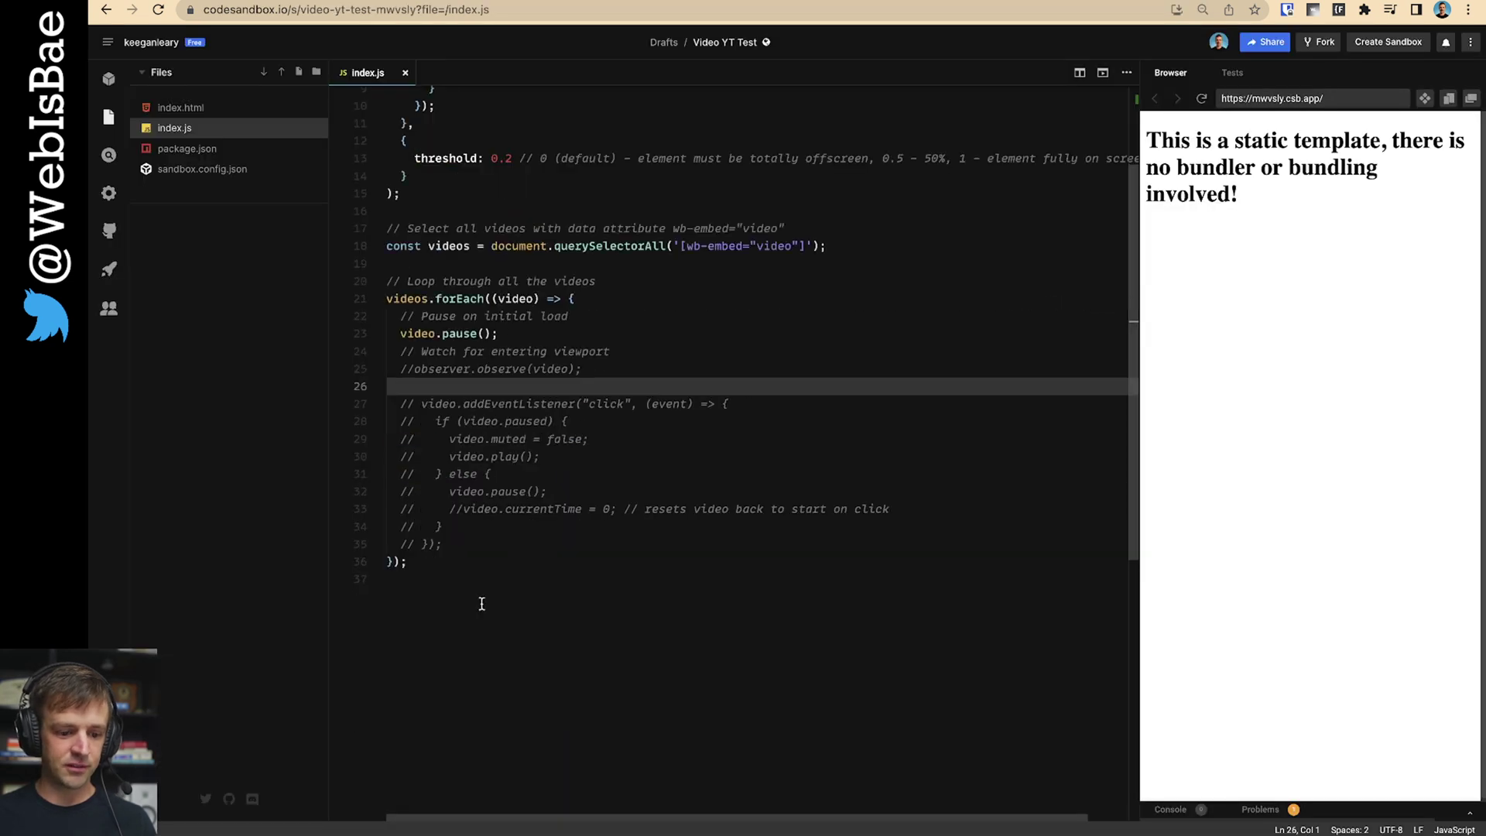
{"action": "left_click_drag", "start_coordinate": [408, 708], "coordinate": [386, 110]}
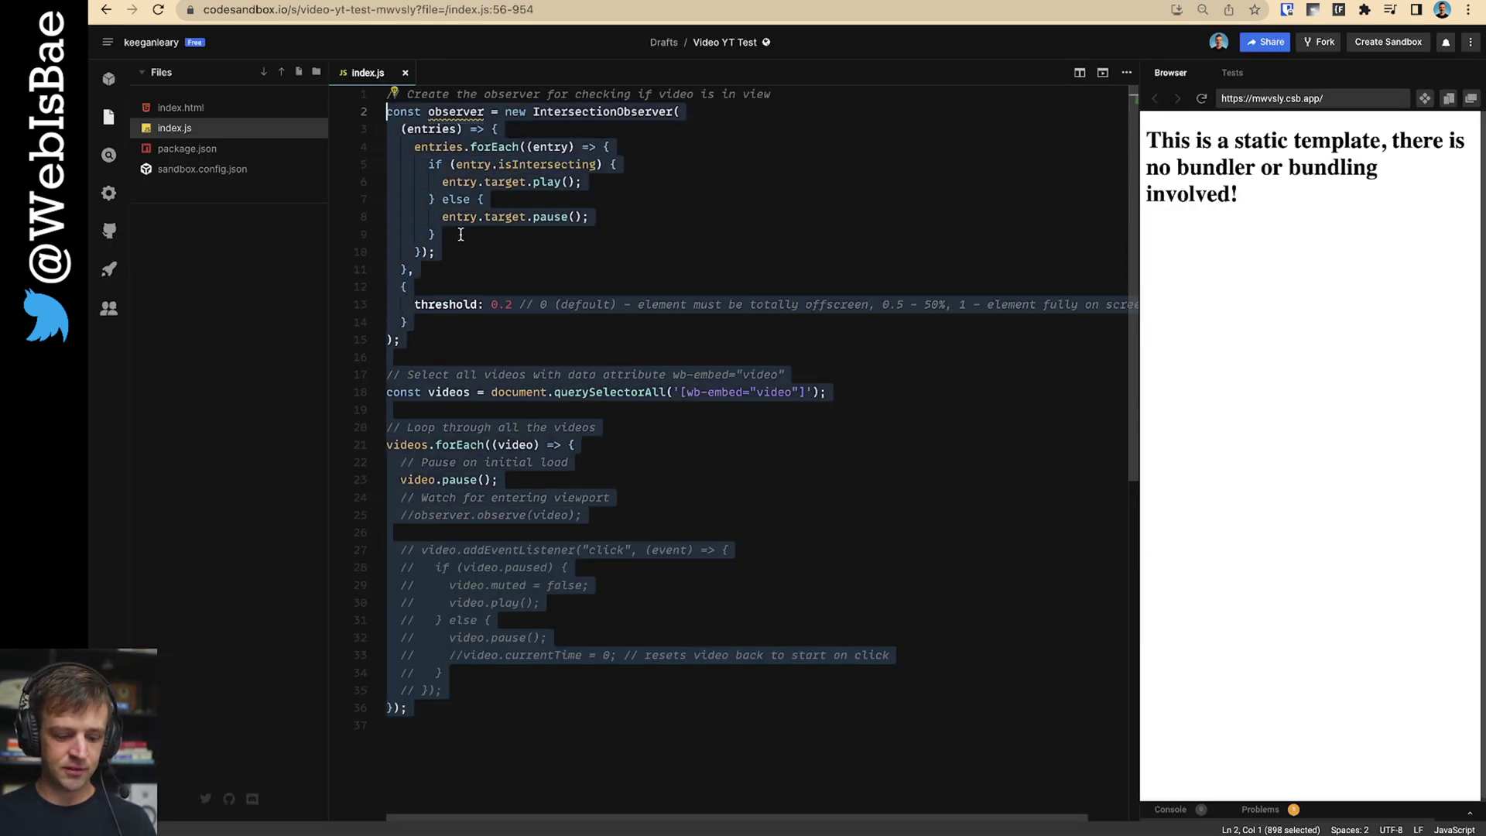
{"action": "key", "text": "BackSpace"}
{"action": "triple_click", "coordinate": [484, 95]}
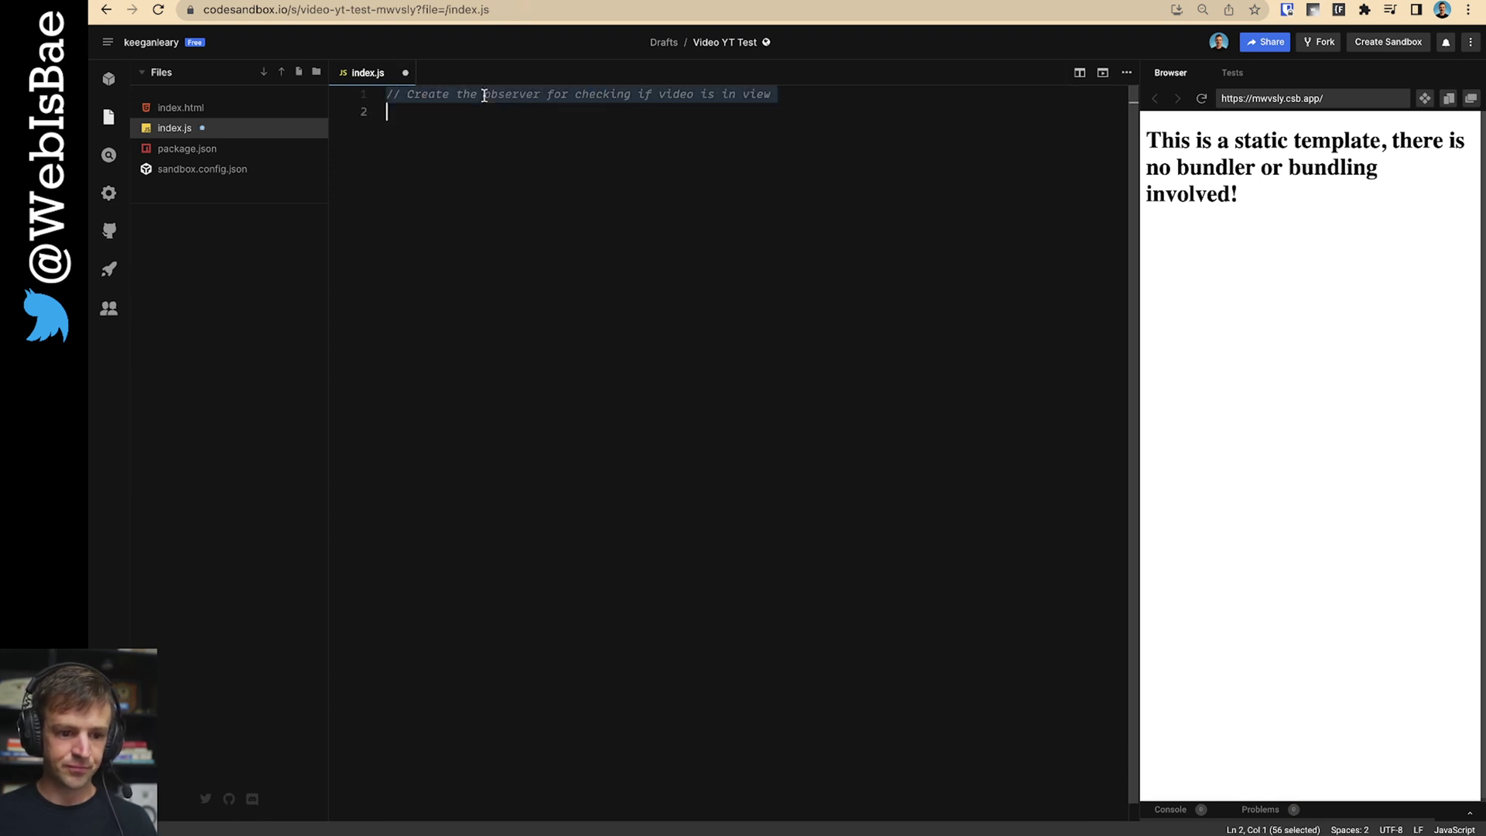
{"action": "key", "text": "BackSpace"}
{"action": "key", "text": "ctrl+v"}
{"action": "left_click", "coordinate": [526, 164]}
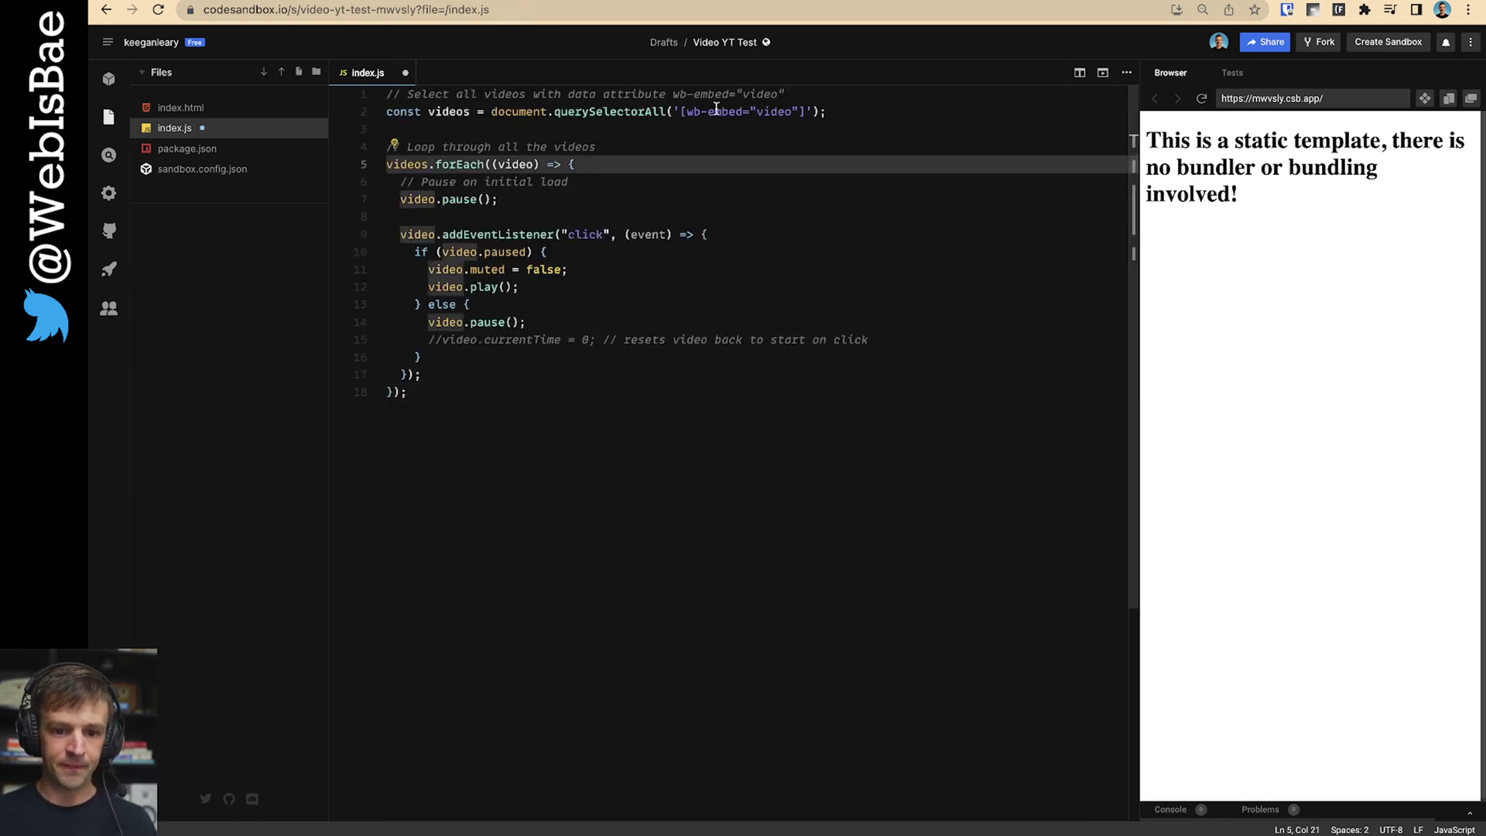
{"action": "key", "text": "ctrl+s"}
- Examine how the script selects all wb-embed="video" elements and starts the forEach loop over them
{"action": "left_click", "coordinate": [731, 181]}
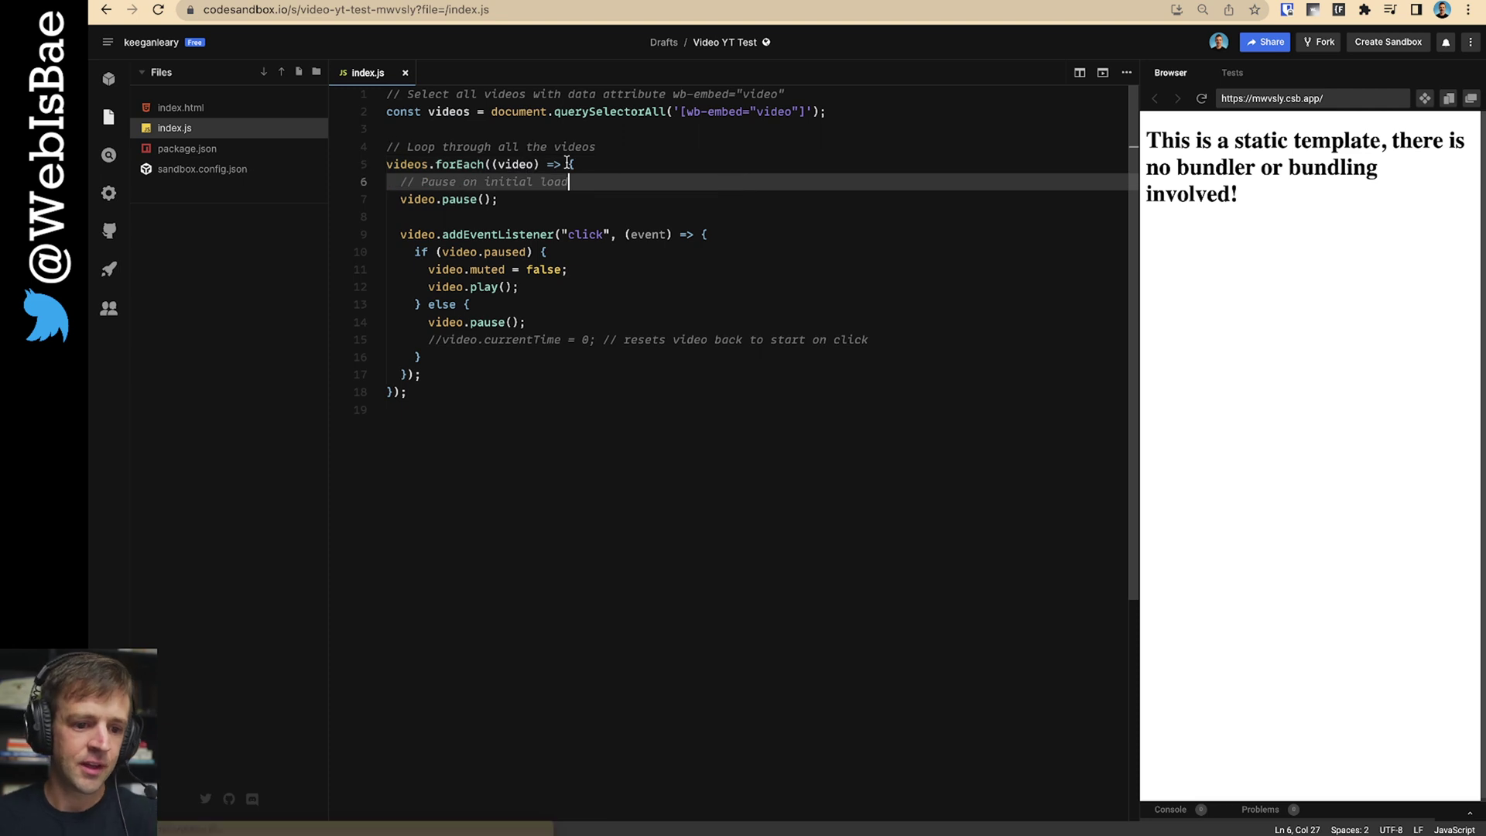
{"action": "left_click", "coordinate": [817, 128]}
{"action": "left_click_drag", "start_coordinate": [834, 113], "coordinate": [391, 113]}
{"action": "left_click", "coordinate": [453, 113]}
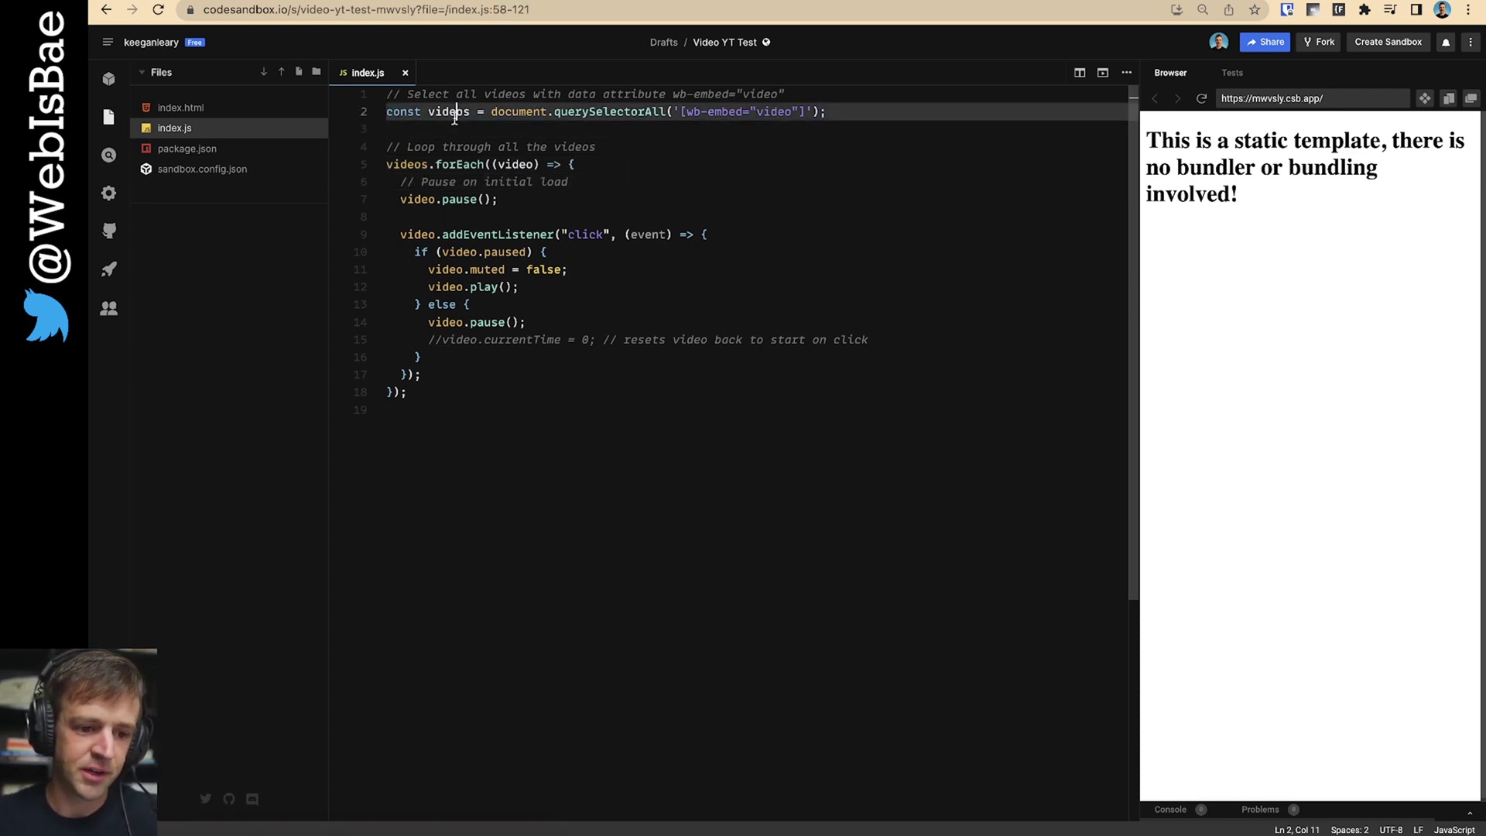
{"action": "mouse_move", "coordinate": [603, 116]}
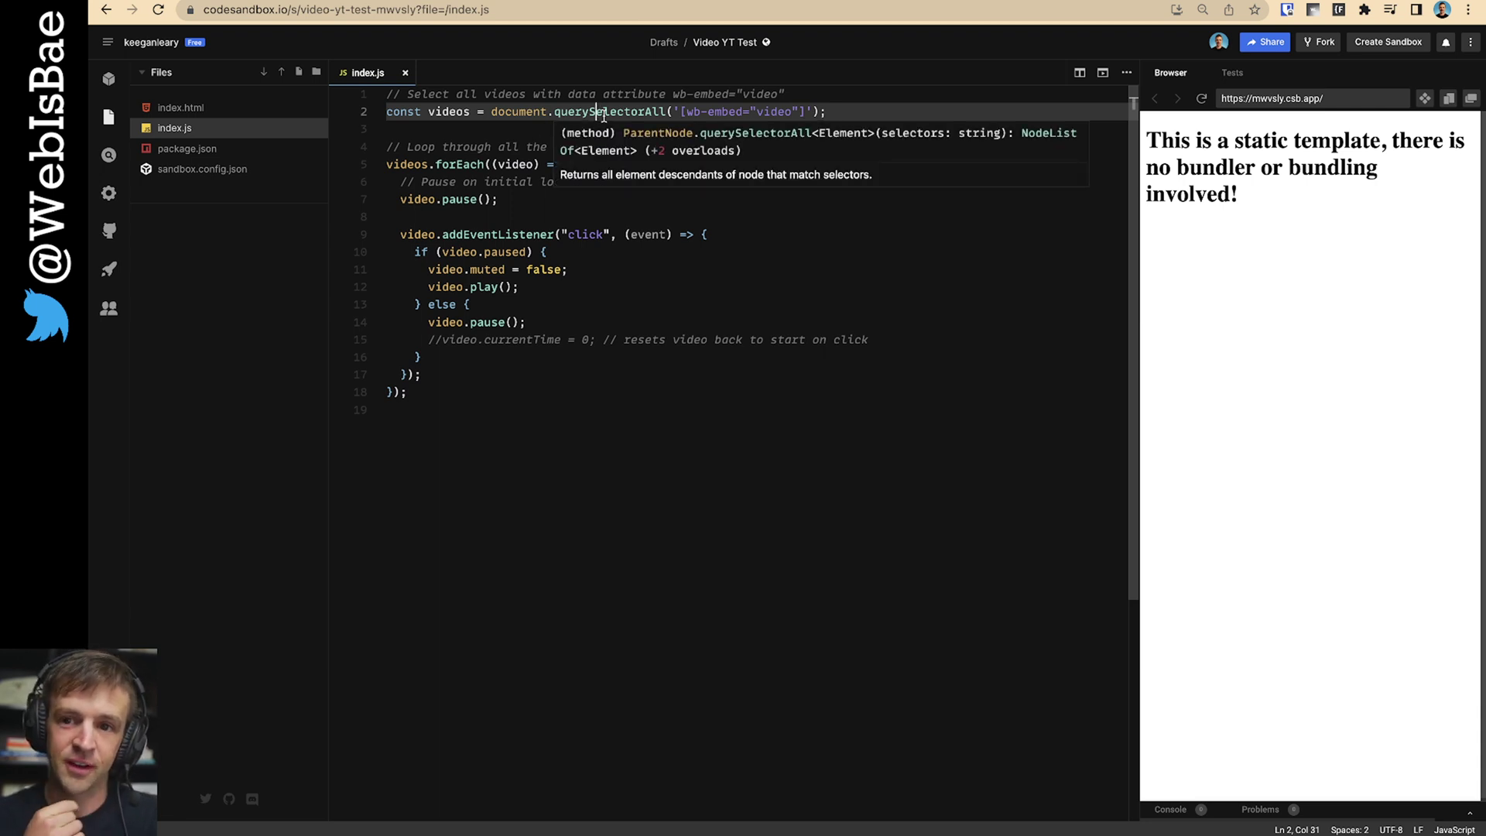
{"action": "left_click", "coordinate": [545, 182]}
{"action": "left_click", "coordinate": [421, 165]}
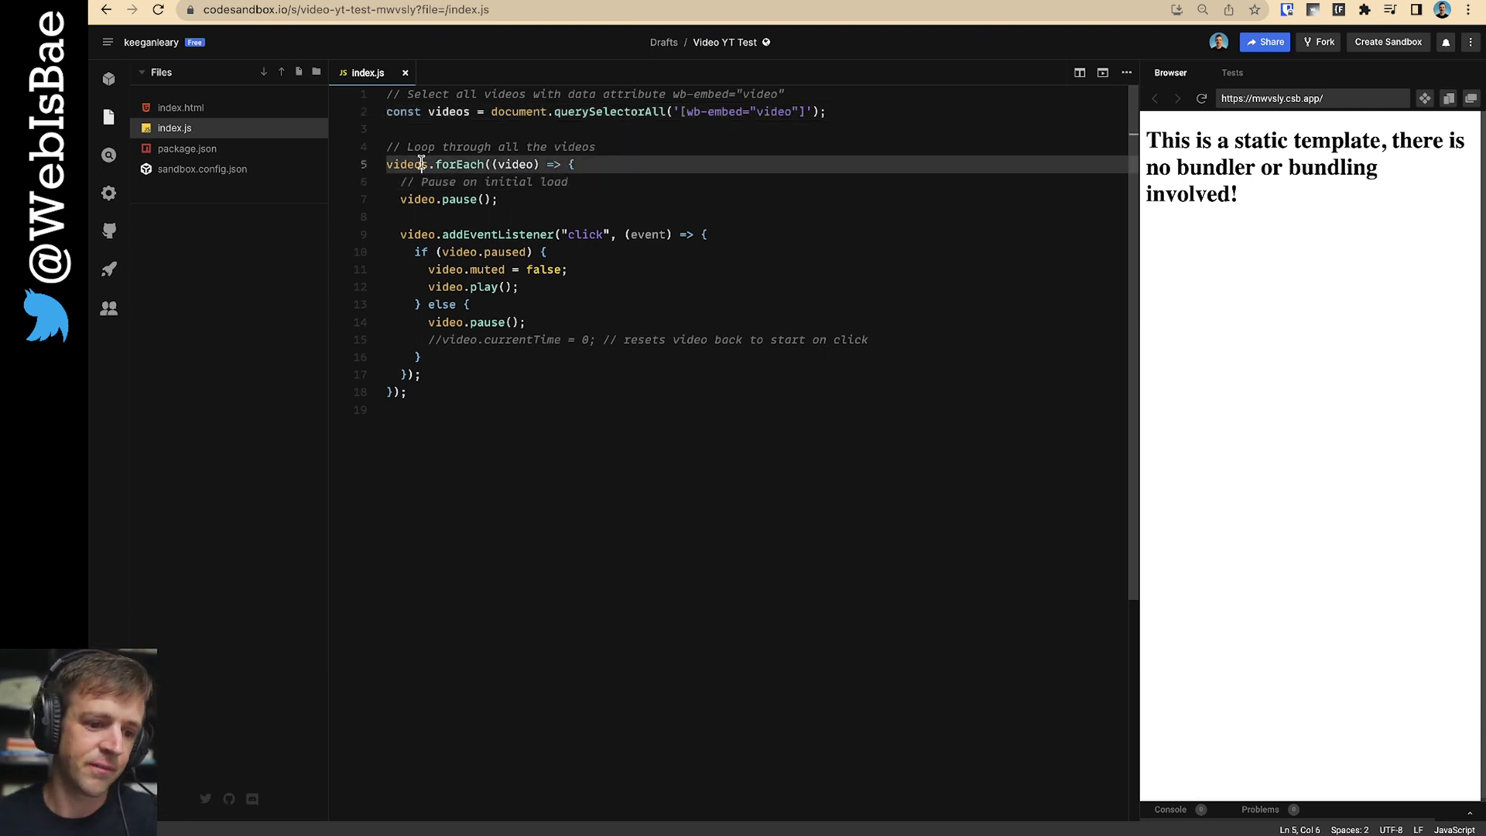
{"action": "left_click_drag", "start_coordinate": [394, 165], "coordinate": [475, 165]}
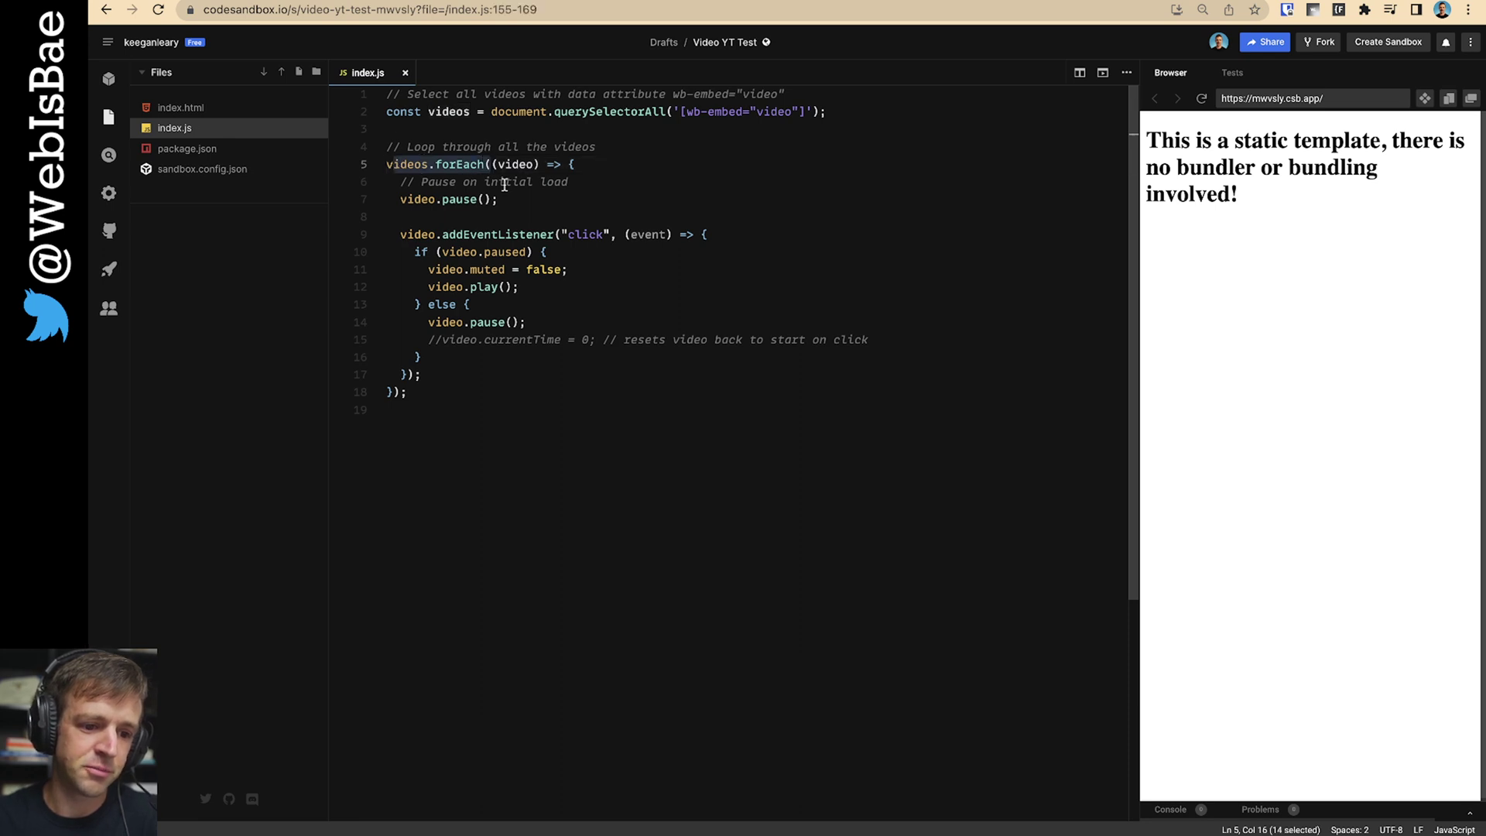
- Examine the loop's video parameter and the line that pauses each video on initial load
{"action": "left_click", "coordinate": [504, 185]}
{"action": "double_click", "coordinate": [506, 165]}
{"action": "key", "text": "Down"}
{"action": "double_click", "coordinate": [510, 164]}
{"action": "left_click", "coordinate": [524, 181]}
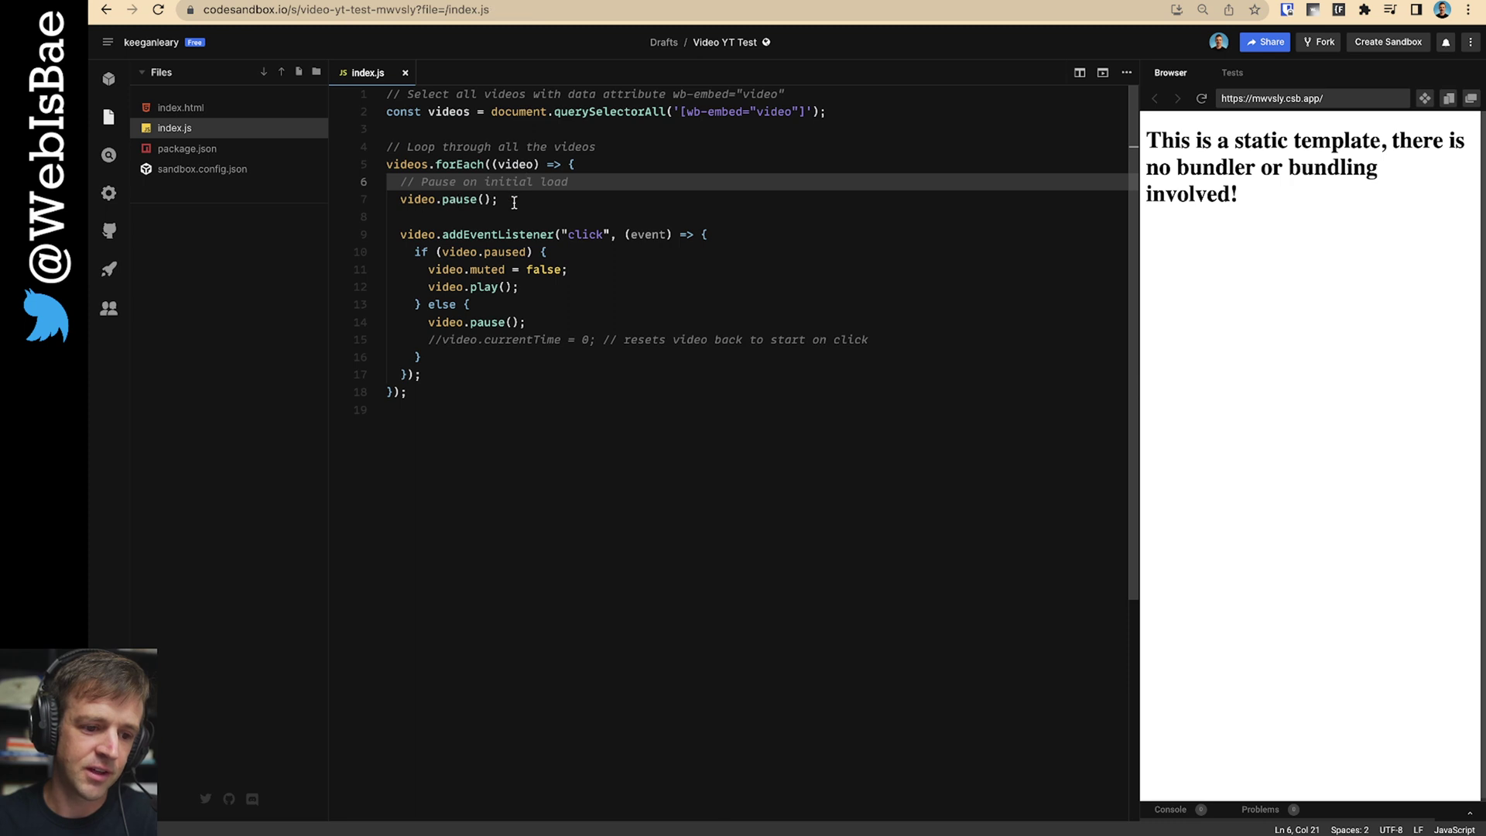
{"action": "left_click_drag", "start_coordinate": [515, 201], "coordinate": [407, 186]}
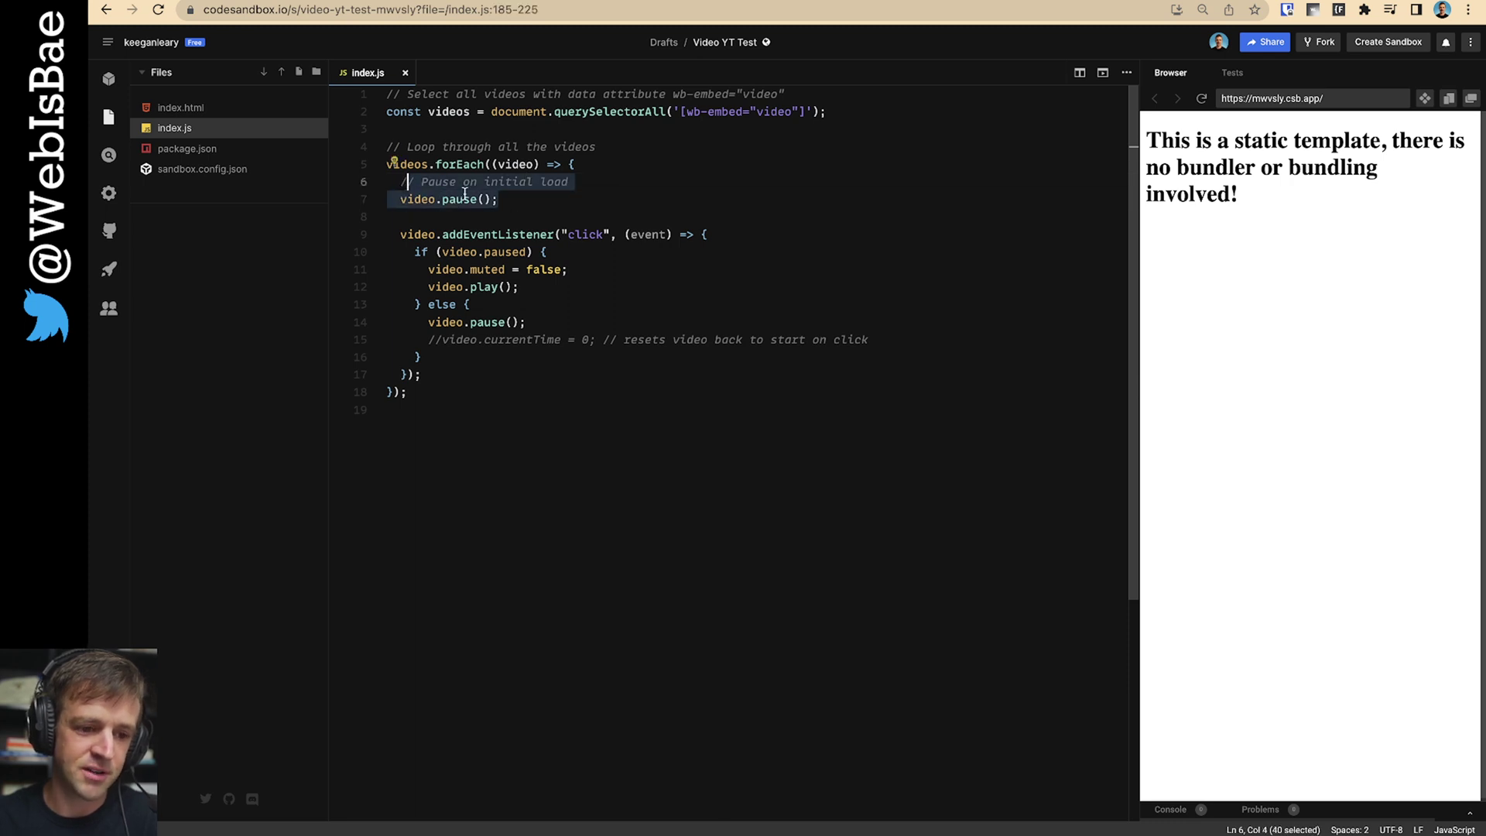
{"action": "left_click", "coordinate": [483, 199]}
{"action": "scroll", "coordinate": [501, 205], "scroll_direction": "down", "scroll_amount": 3}
{"action": "scroll", "coordinate": [500, 205], "scroll_direction": "up", "scroll_amount": 3}
- Comment out the initial video.pause() line in index.js, and uncomment it again
{"action": "left_click", "coordinate": [404, 202]}
{"action": "type", "text": "//"}
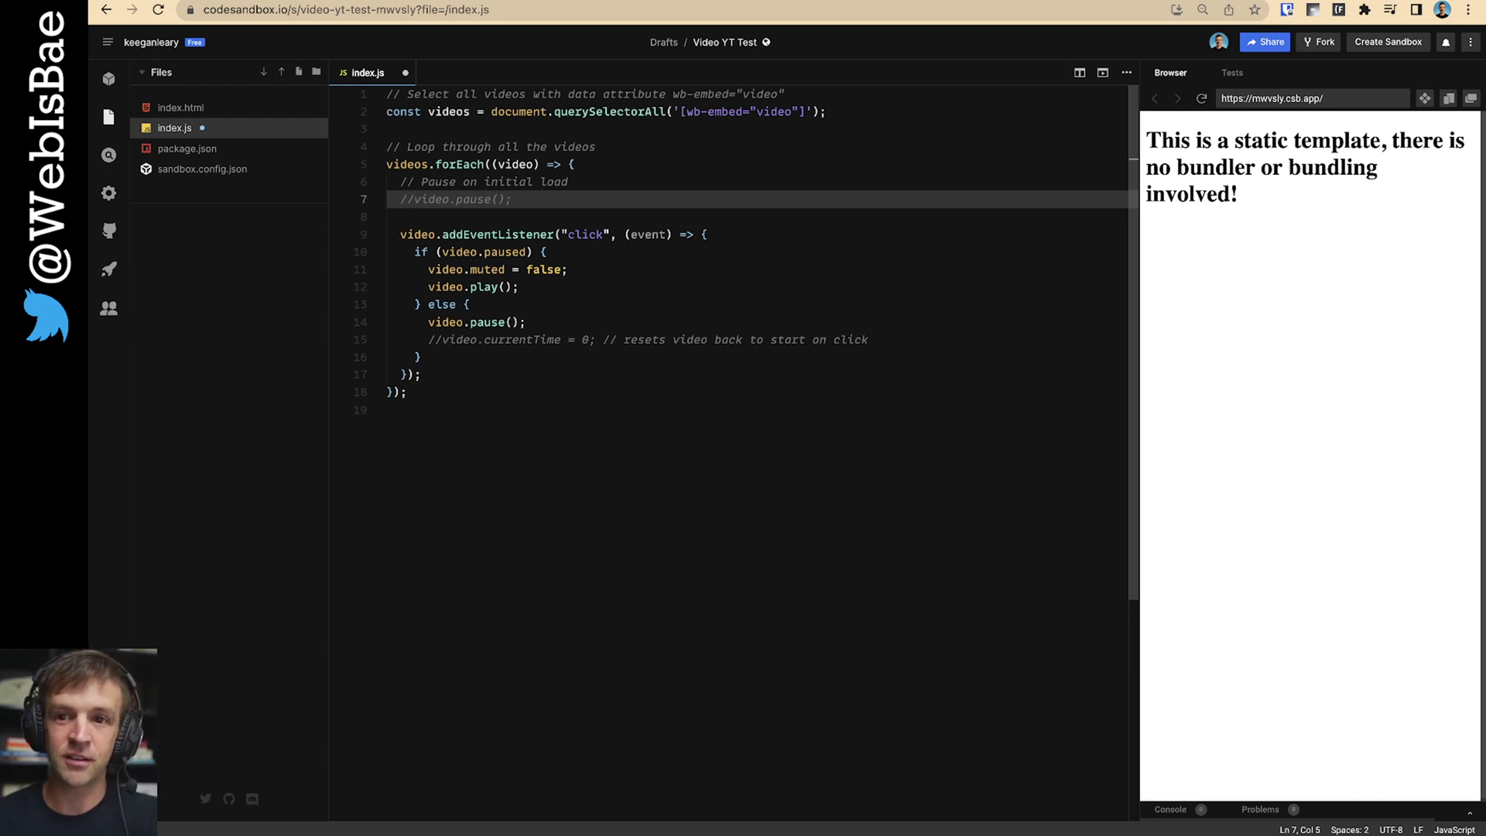
{"action": "key", "text": "BackSpace"}
{"action": "key", "text": "BackSpace"}
- Examine the click event listener and its condition that checks whether the video is paused
{"action": "left_click", "coordinate": [422, 228]}
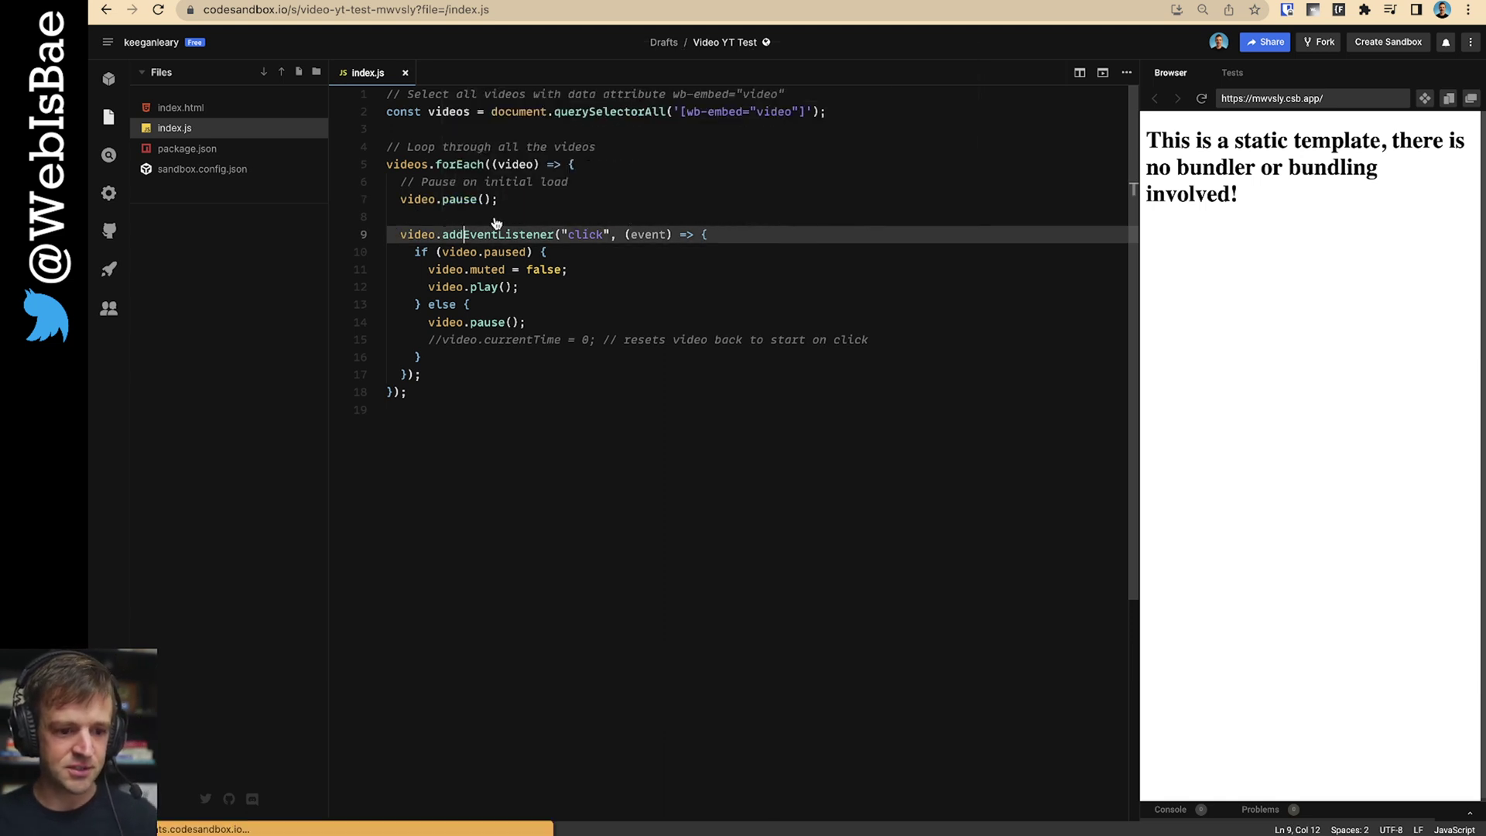
{"action": "left_click", "coordinate": [487, 217]}
{"action": "left_click", "coordinate": [409, 236]}
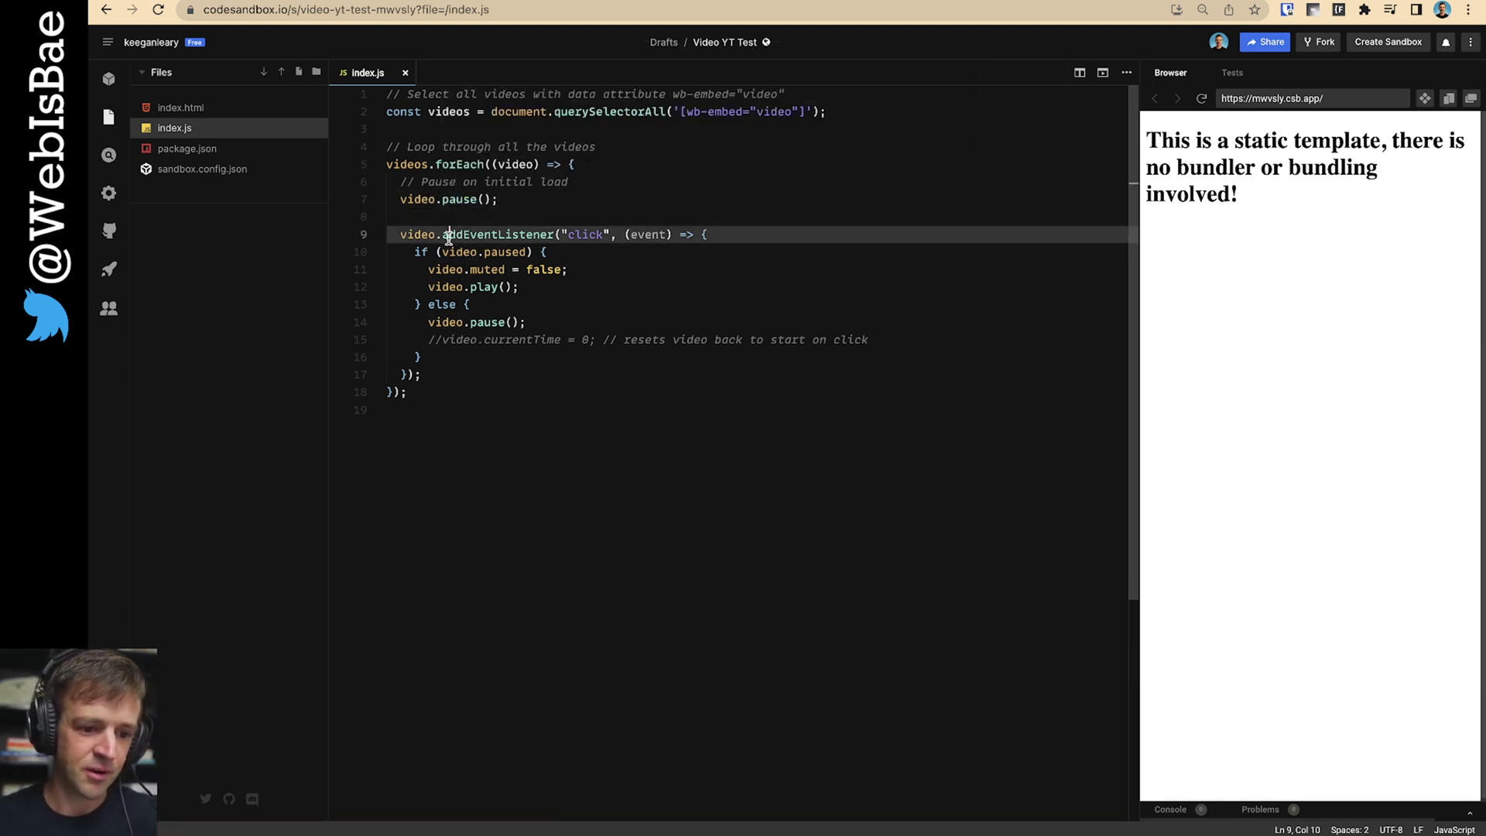
{"action": "left_click_drag", "start_coordinate": [448, 235], "coordinate": [649, 365]}
{"action": "left_click", "coordinate": [573, 245]}
{"action": "left_click", "coordinate": [619, 245]}
{"action": "left_click", "coordinate": [648, 375]}
{"action": "left_click_drag", "start_coordinate": [411, 252], "coordinate": [540, 252]}
{"action": "left_click", "coordinate": [545, 269]}
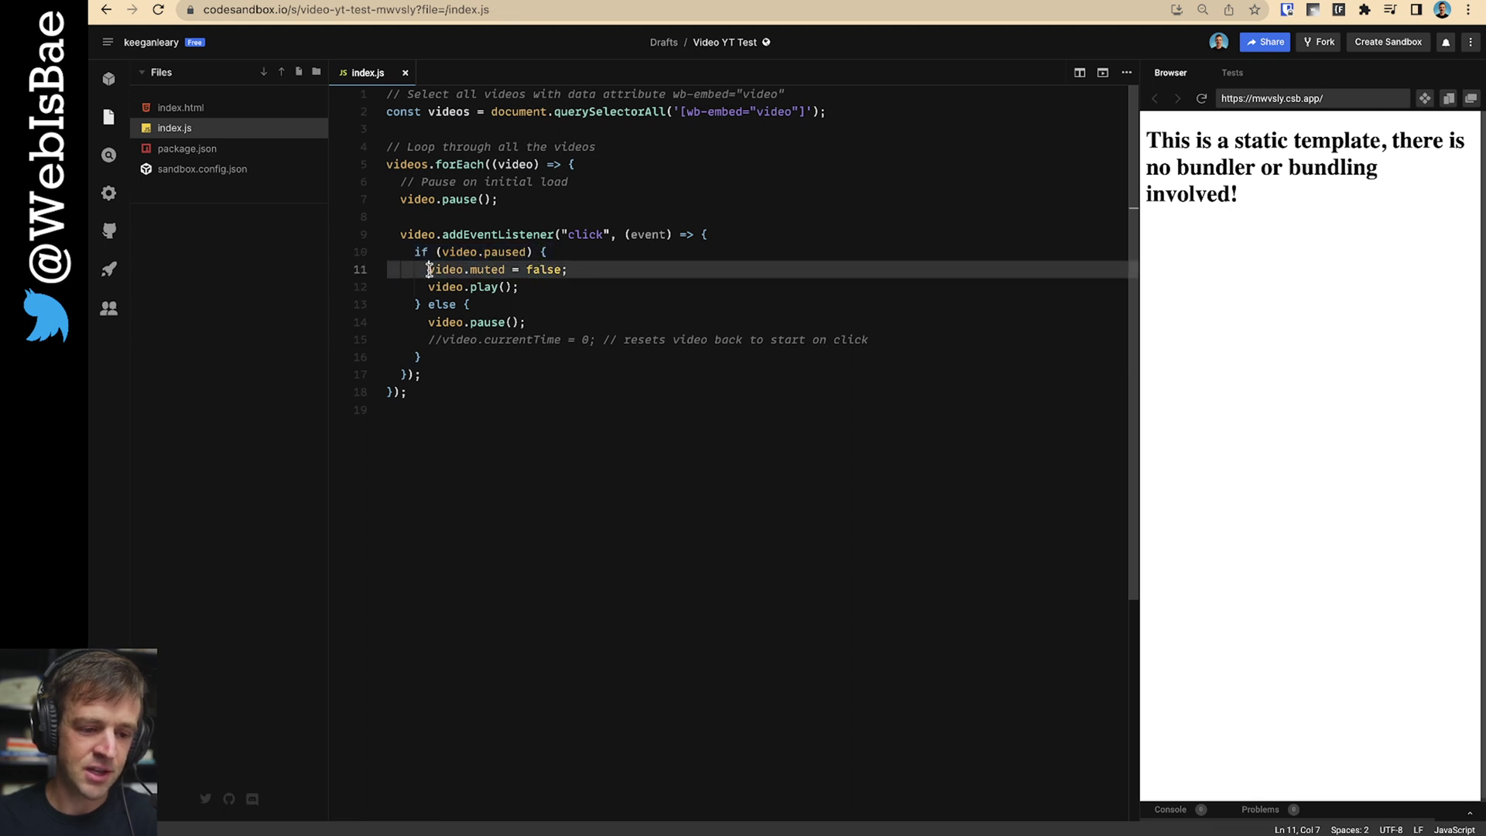
- Examine the unmute and play lines, the pause call in the else branch, and the commented-out currentTime reset
{"action": "left_click_drag", "start_coordinate": [430, 270], "coordinate": [519, 273]}
{"action": "left_click", "coordinate": [548, 271]}
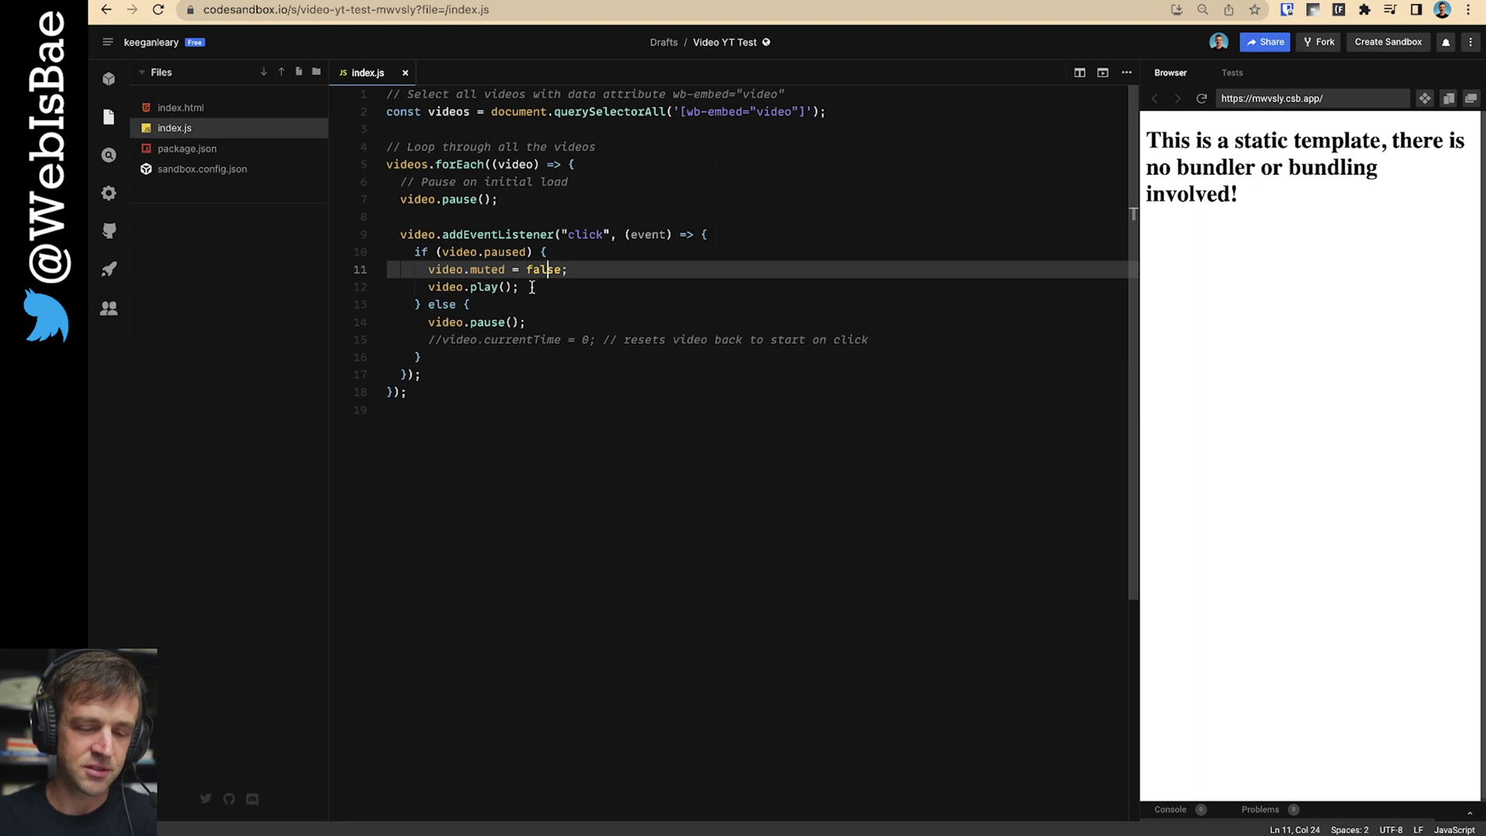
{"action": "left_click", "coordinate": [532, 287]}
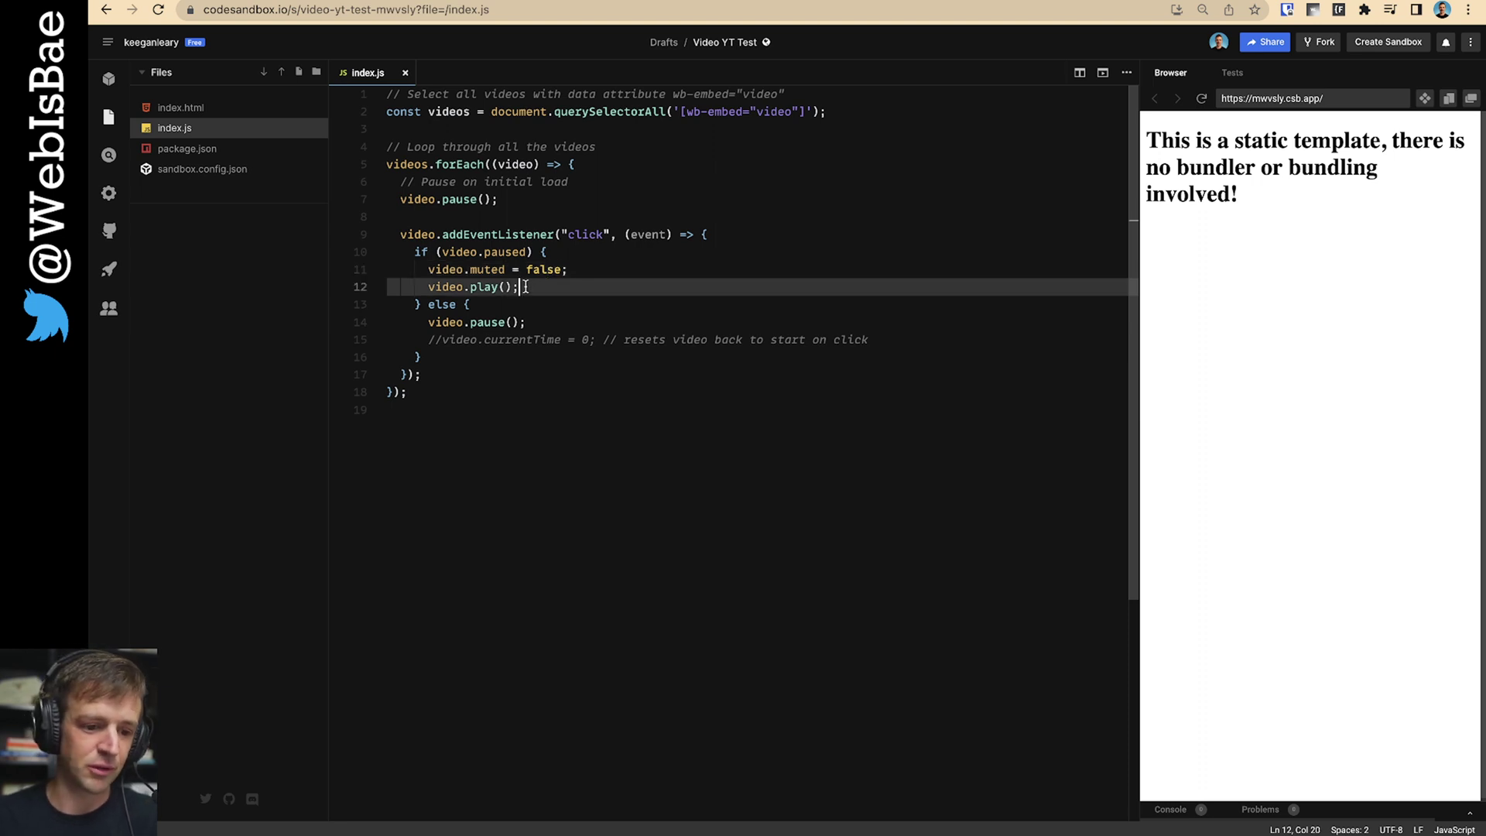
{"action": "left_click_drag", "start_coordinate": [435, 287], "coordinate": [504, 289]}
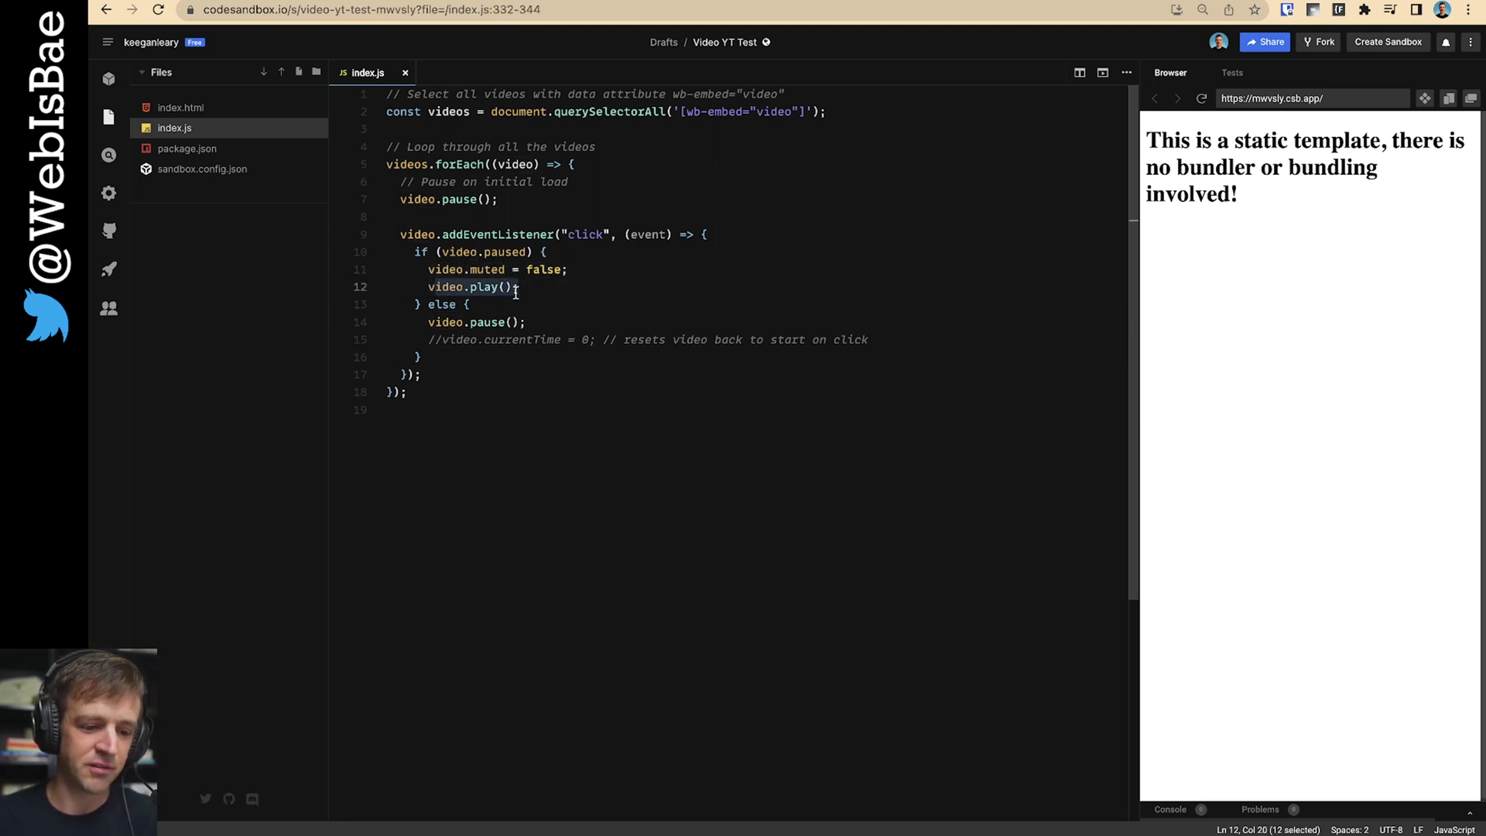
{"action": "left_click", "coordinate": [509, 252]}
{"action": "left_click_drag", "start_coordinate": [443, 320], "coordinate": [819, 342]}
{"action": "left_click", "coordinate": [524, 335]}
{"action": "left_click", "coordinate": [817, 342]}
{"action": "left_click", "coordinate": [661, 311]}
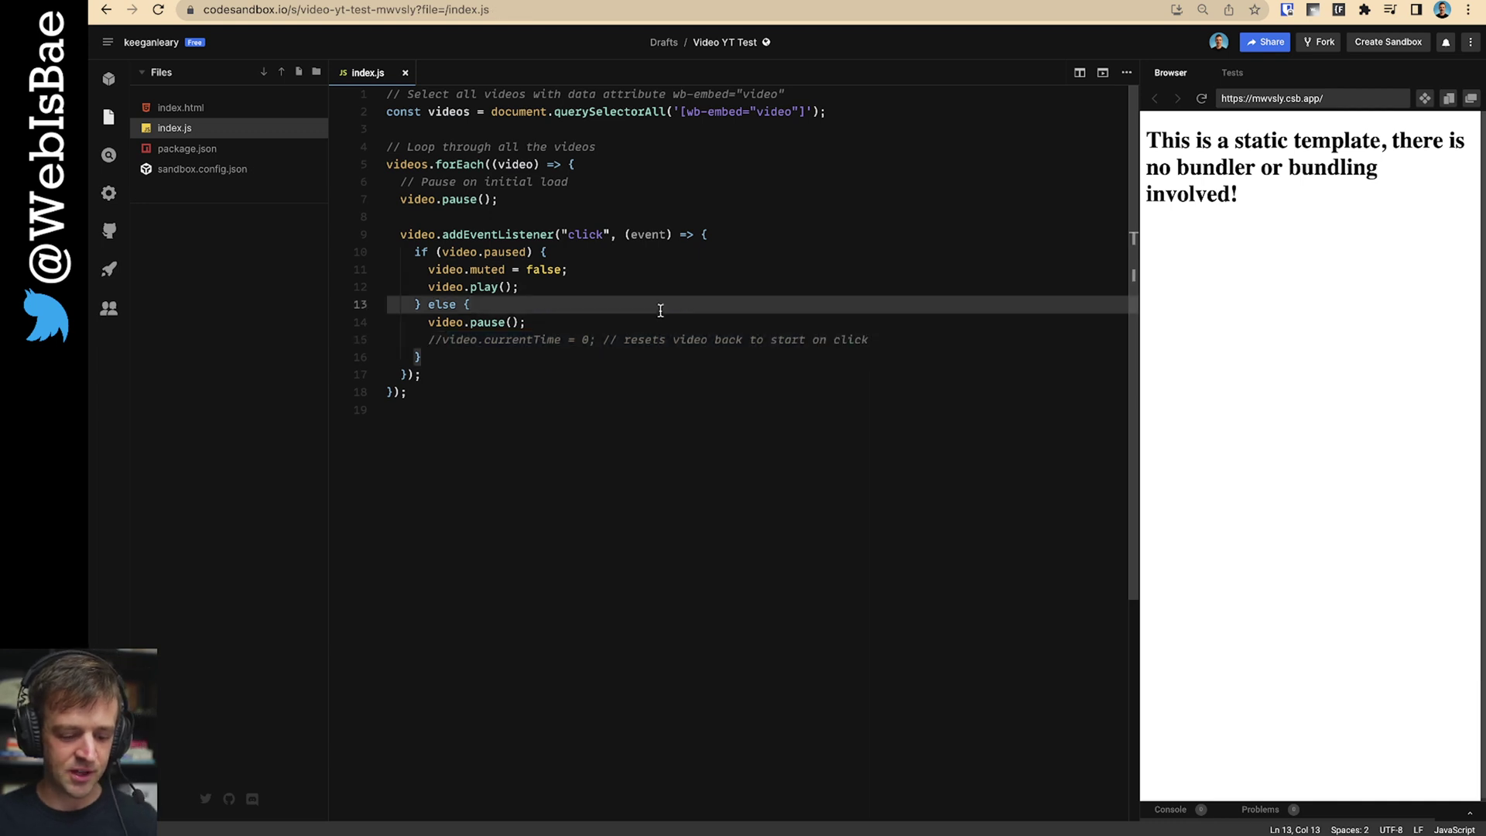
- Switch to the published site, reload it to test playing the video on click, and close the developer tools
{"action": "left_click", "coordinate": [1065, 1]}
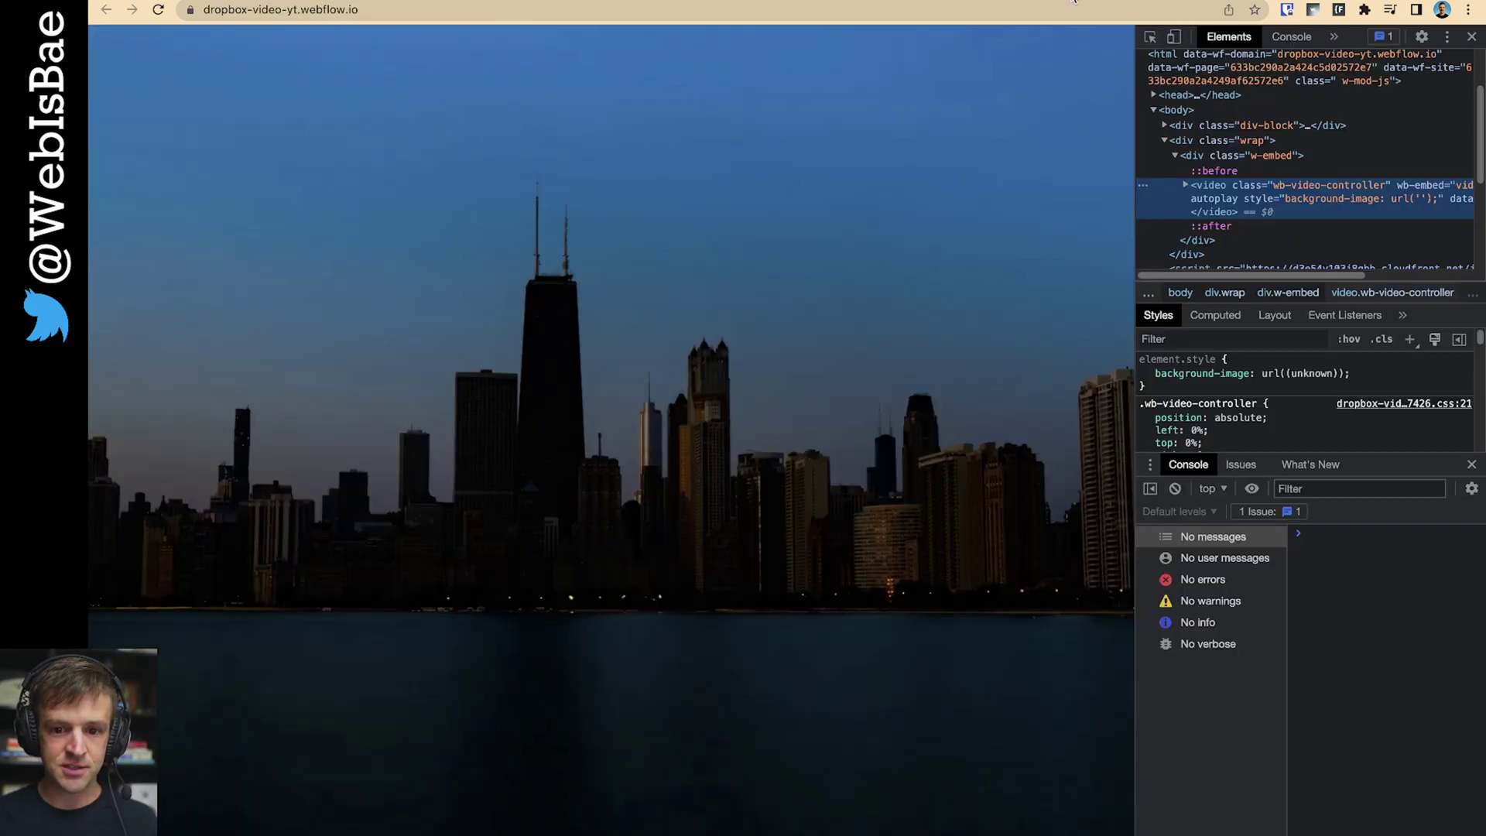
{"action": "key", "text": "super+r"}
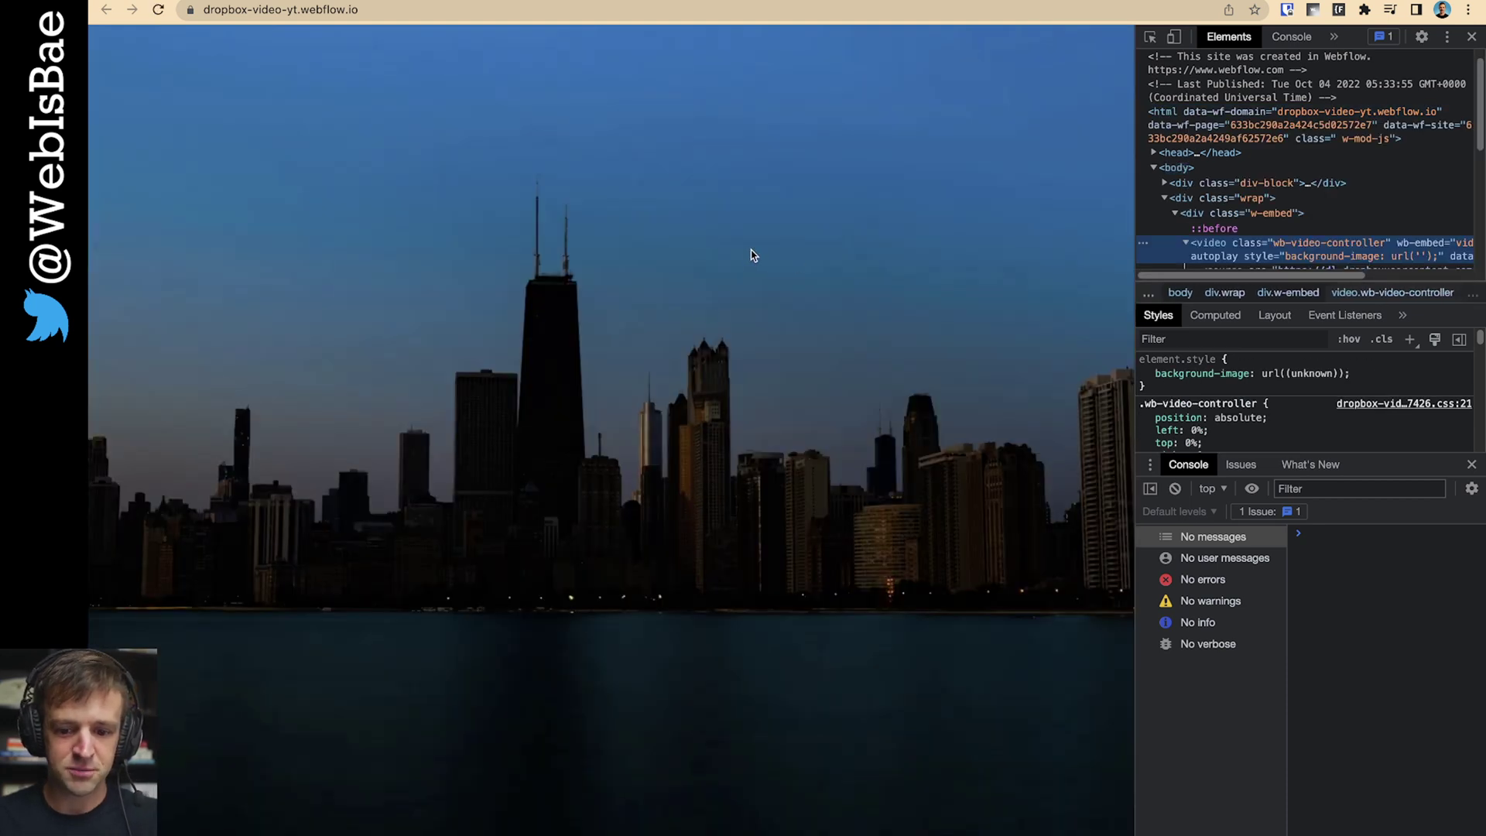
{"action": "left_click", "coordinate": [739, 255]}
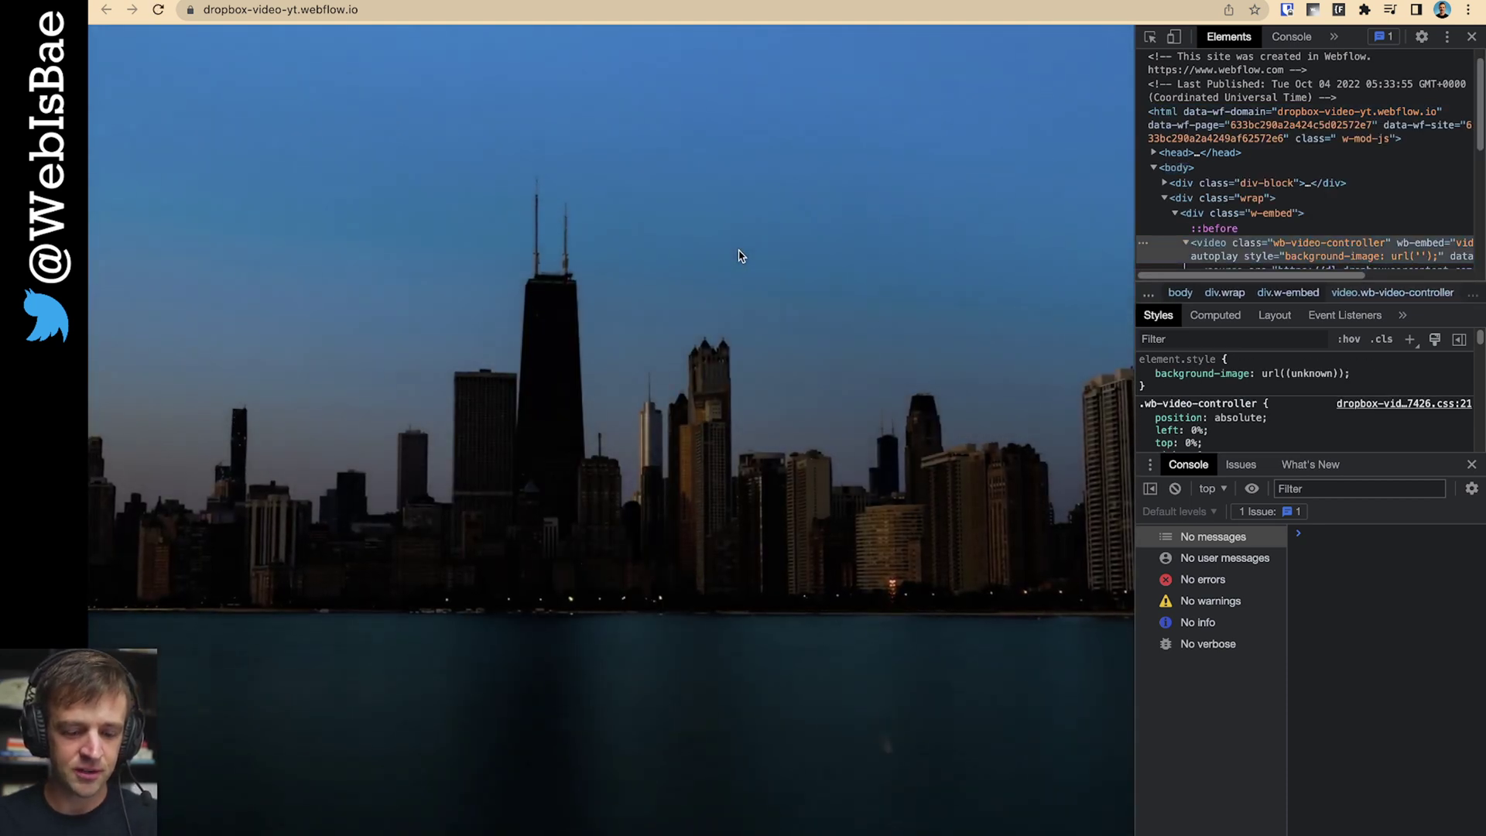
{"action": "key", "text": "super+alt+i"}
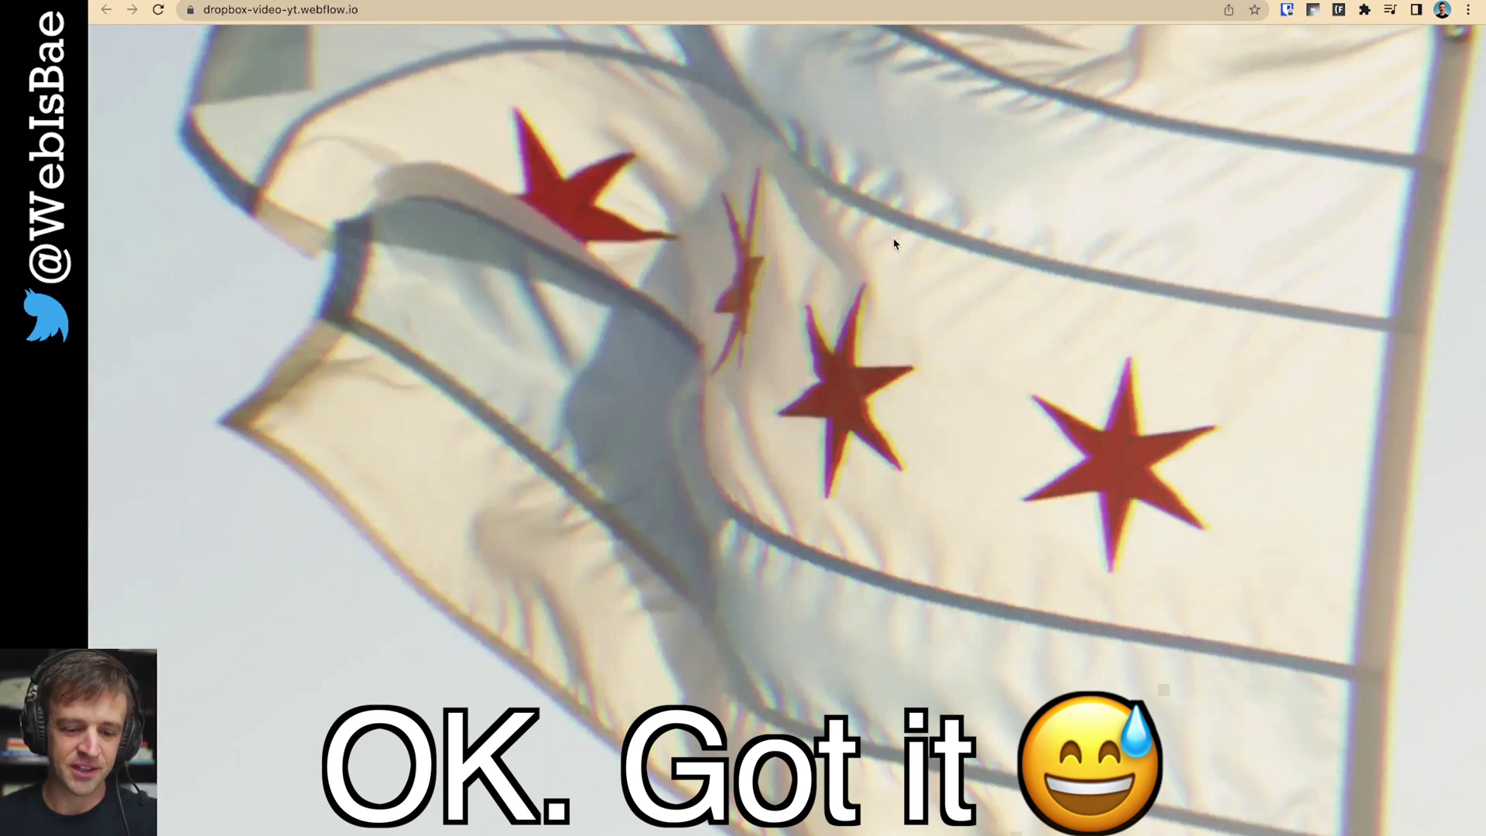
- In the Webflow designer, restore the HTML Embed's video source host to dl.dropboxusercontent.com and save the code
{"action": "left_click", "coordinate": [889, 0]}
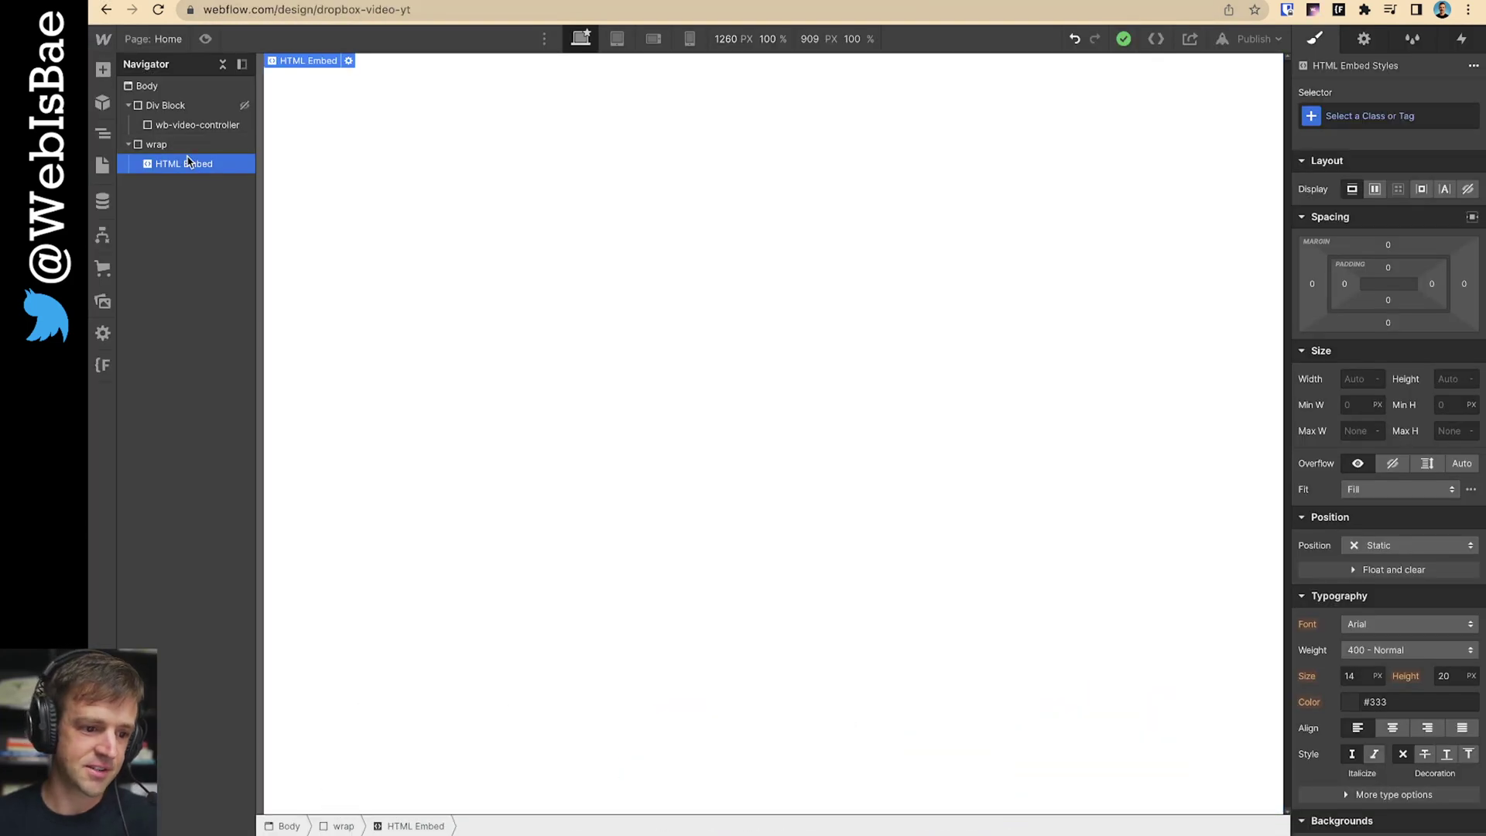
{"action": "left_click", "coordinate": [348, 61]}
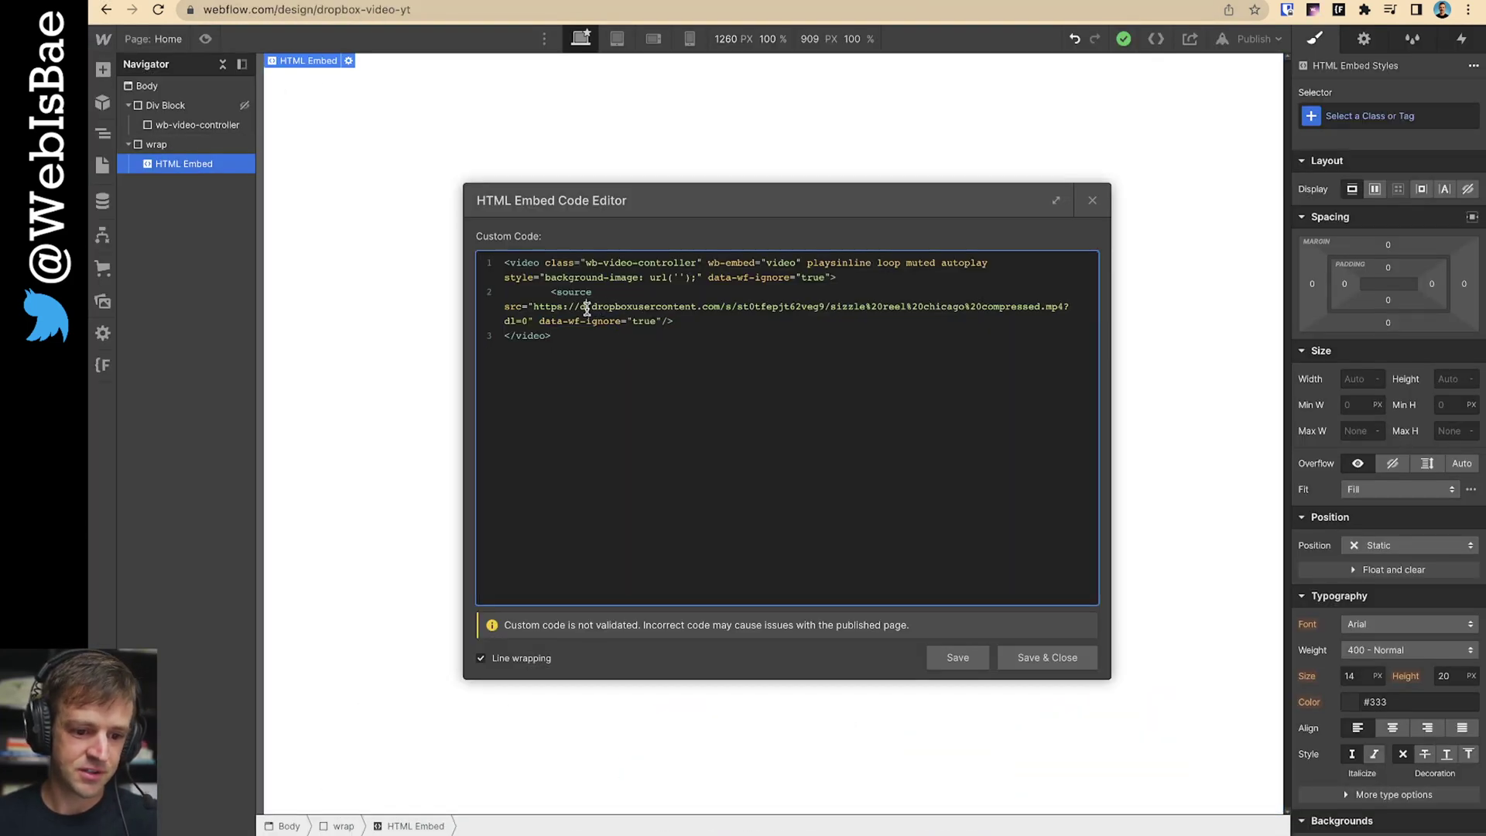
{"action": "left_click", "coordinate": [1047, 657]}
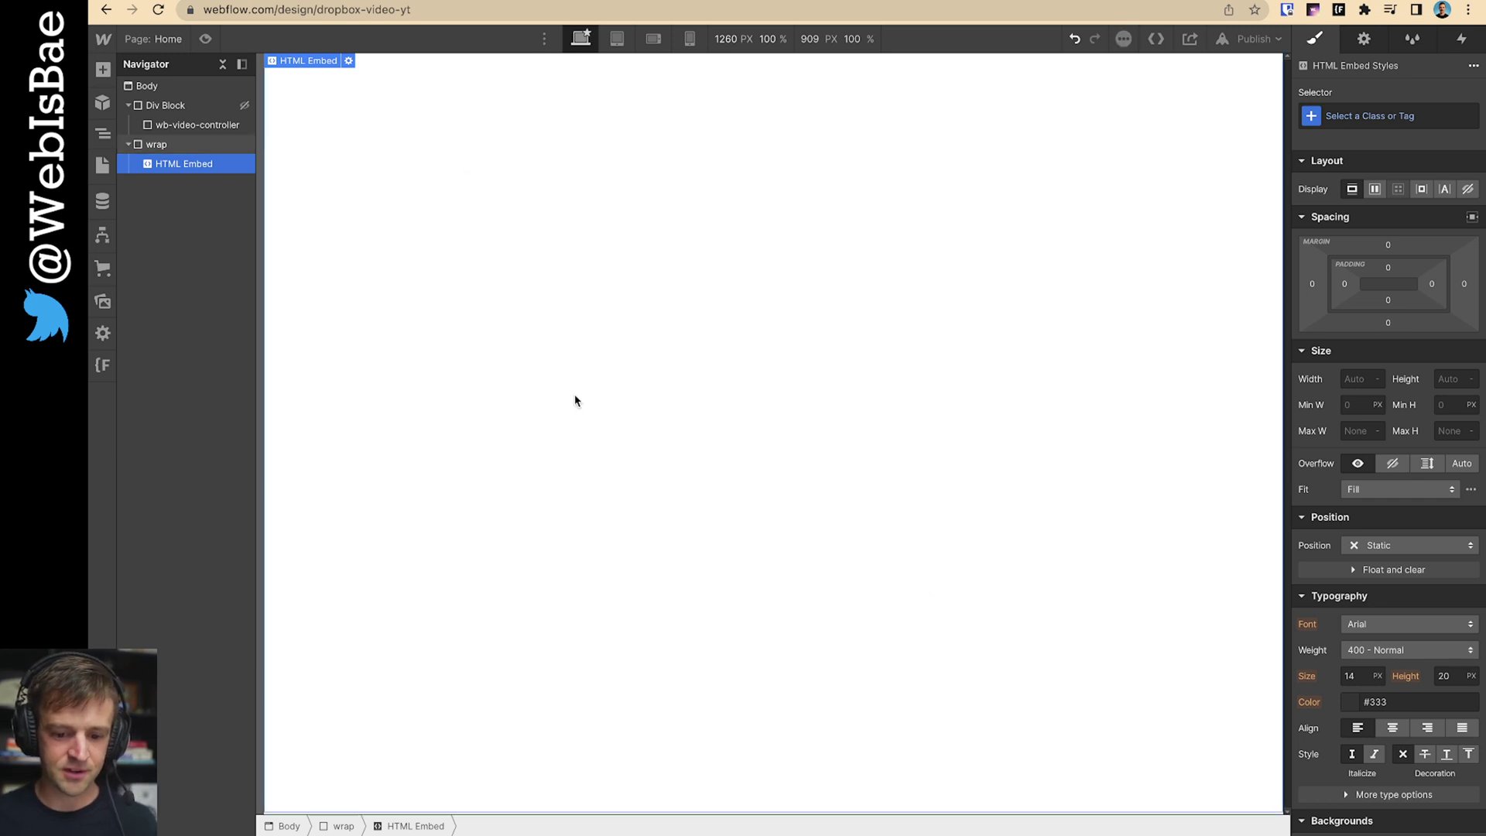
{"action": "left_click", "coordinate": [177, 151]}
{"action": "left_click", "coordinate": [177, 163]}
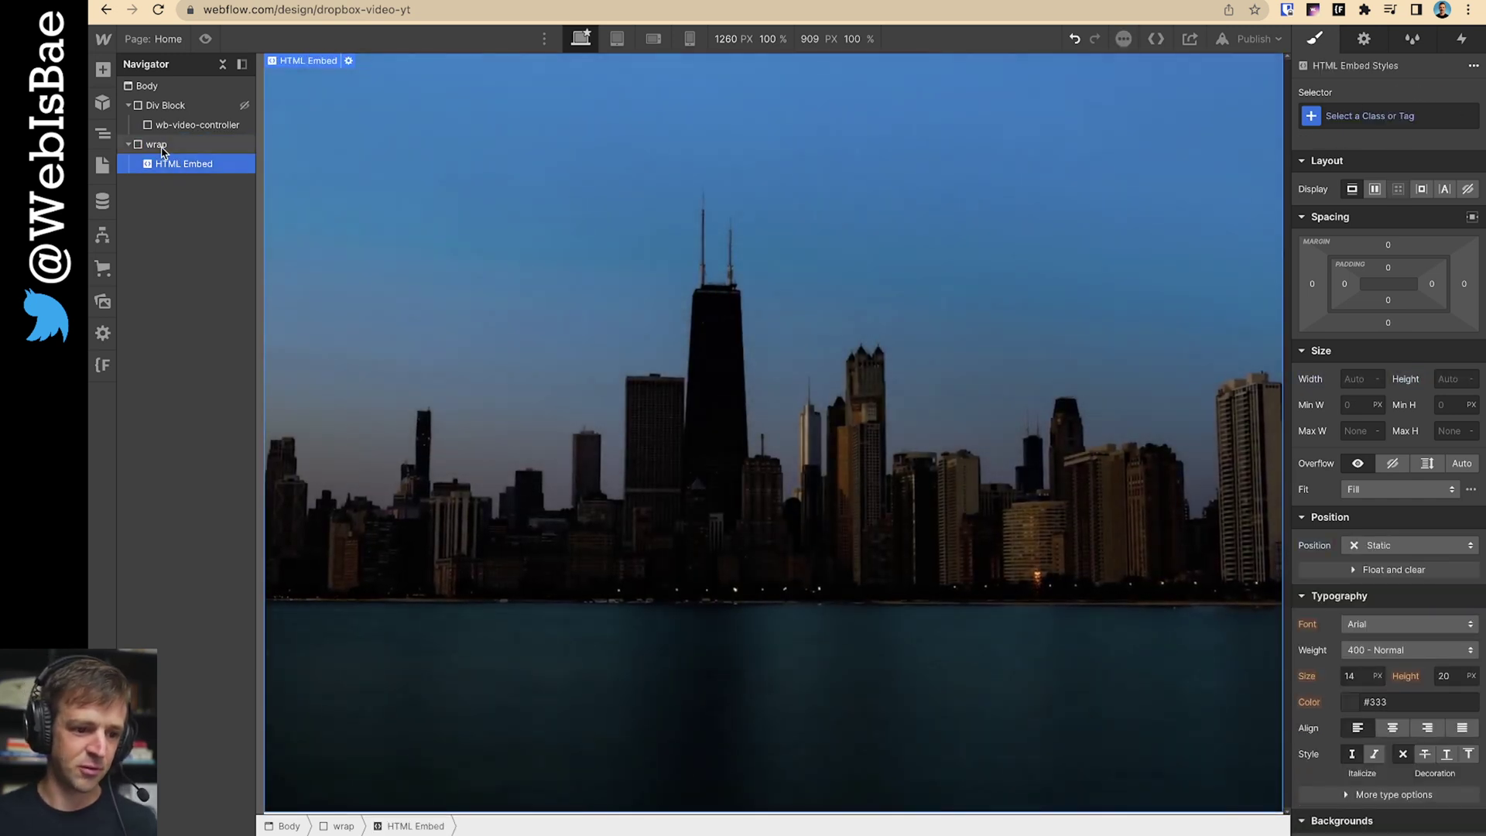
- Duplicate the wrap section twice and delete the HTML Embed from the last copy
{"action": "left_click", "coordinate": [133, 145]}
{"action": "key", "text": "ctrl+d"}
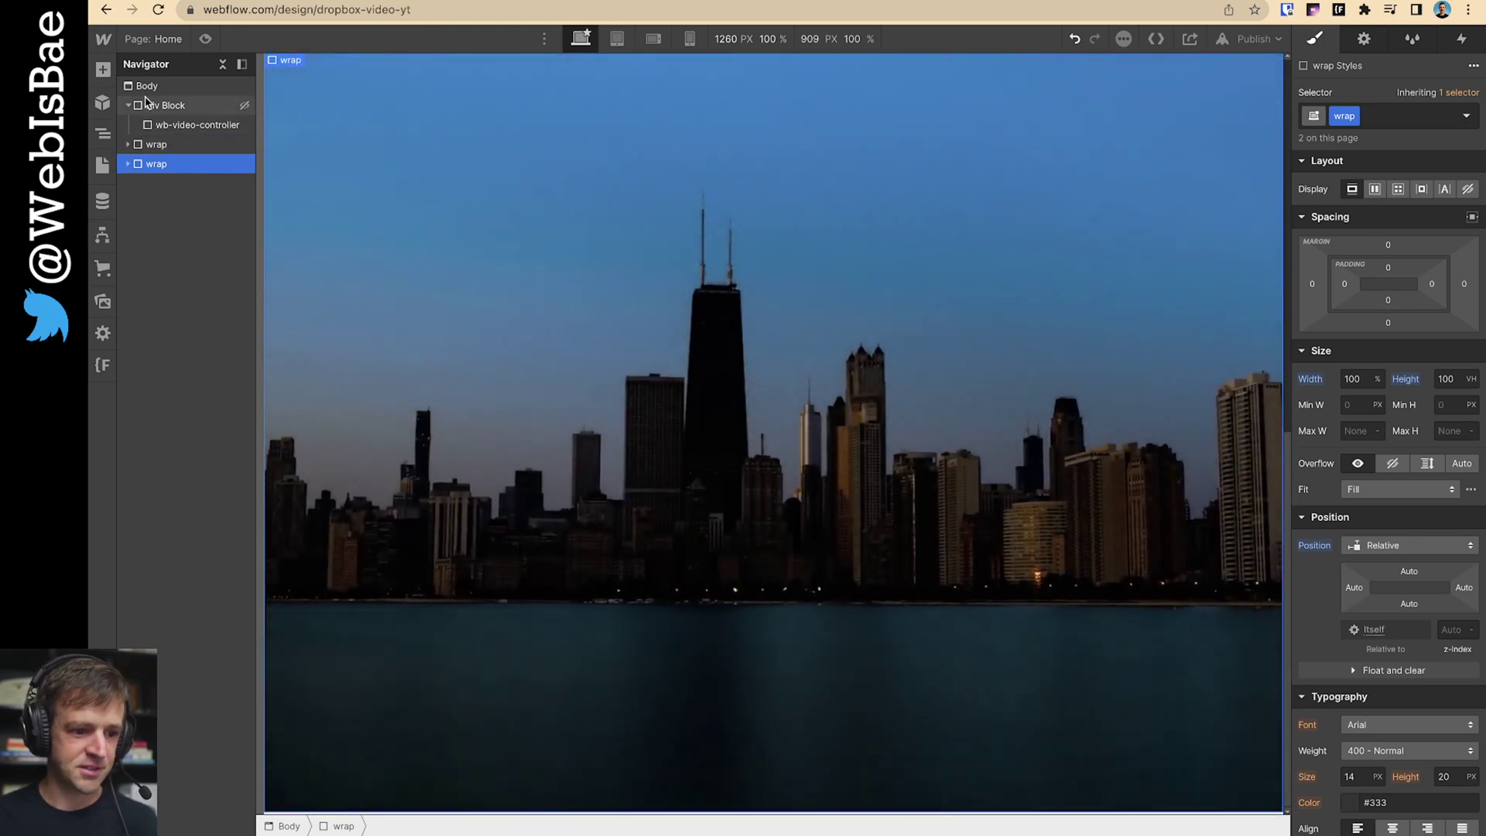
{"action": "key", "text": "ctrl+d"}
{"action": "left_click", "coordinate": [128, 183]}
{"action": "left_click", "coordinate": [166, 202]}
{"action": "key", "text": "Delete"}
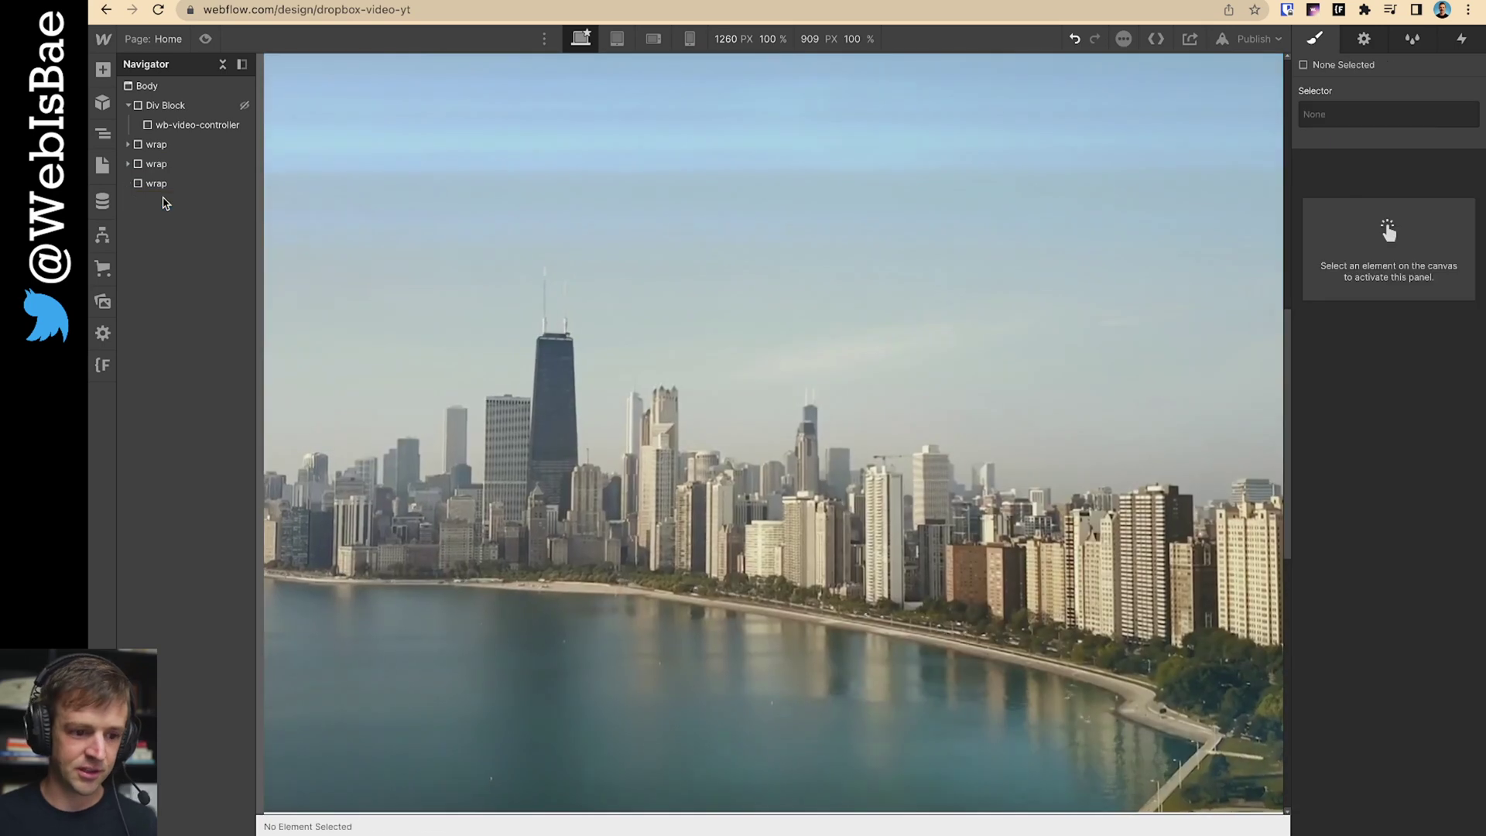
- Add the combo class is-blue to the empty third wrap
{"action": "left_click", "coordinate": [175, 190]}
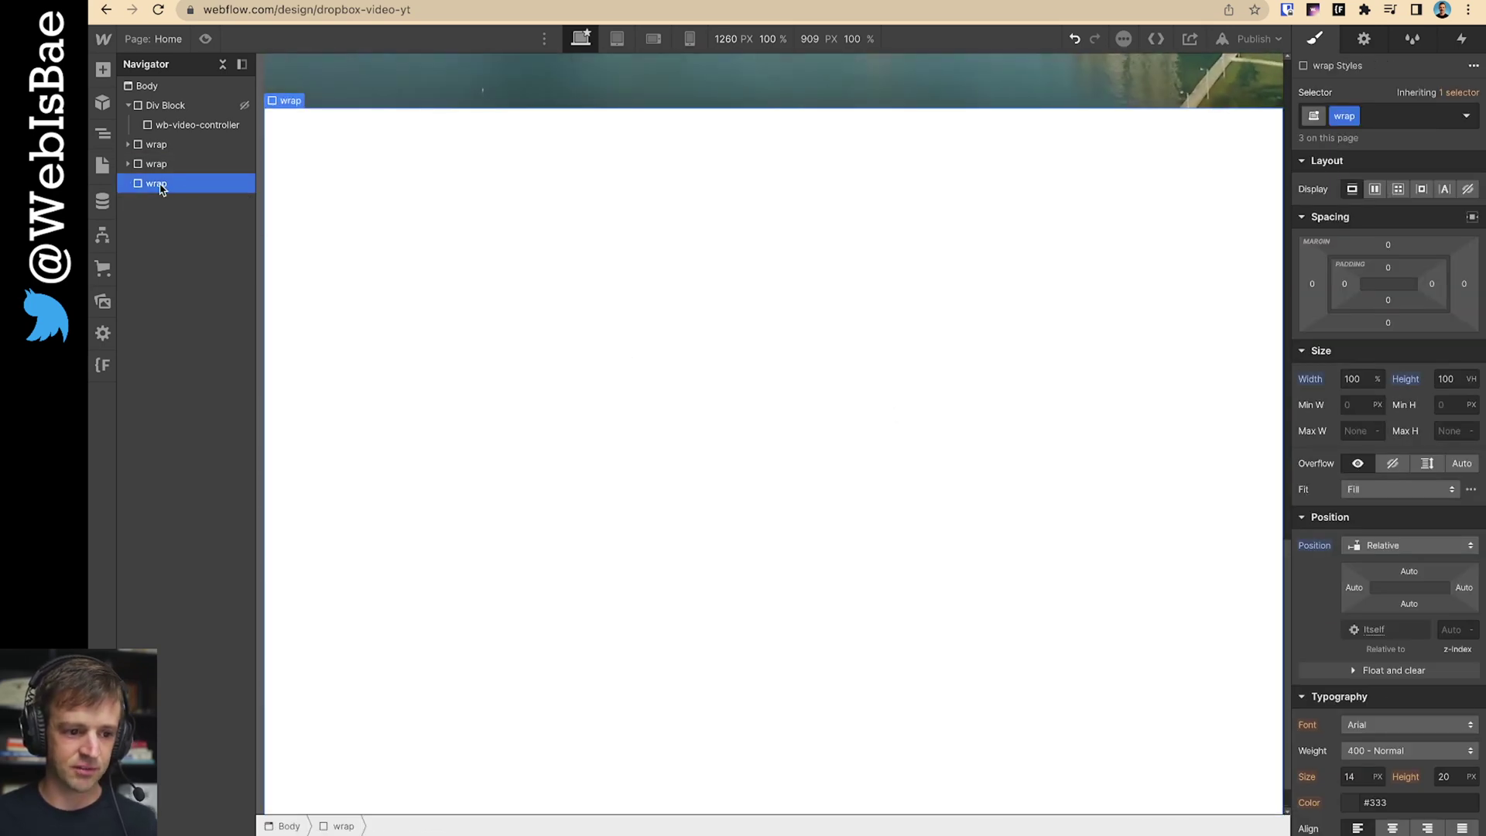
{"action": "scroll", "coordinate": [1371, 676], "scroll_direction": "down", "scroll_amount": 5}
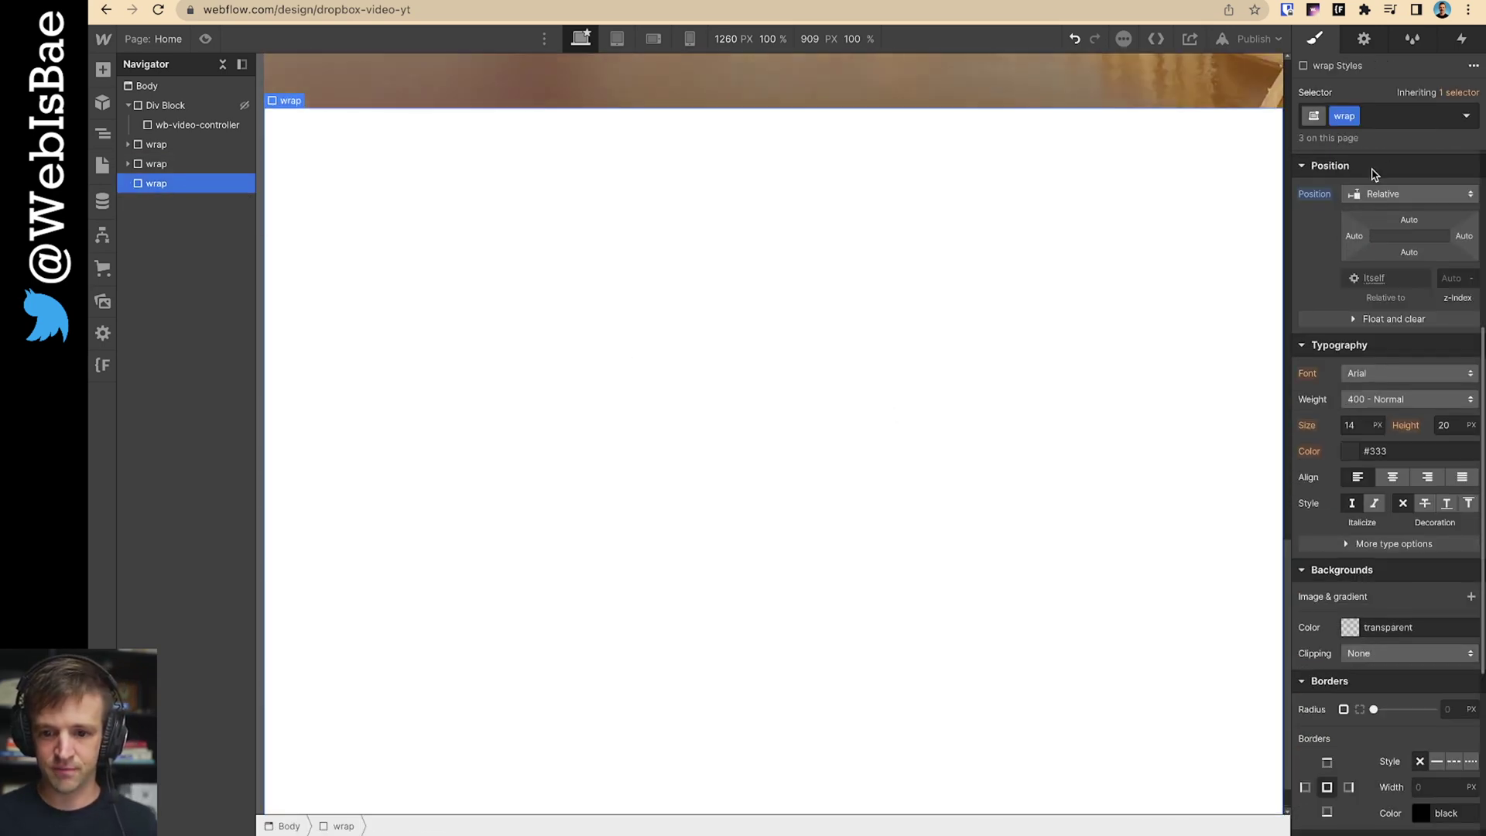
{"action": "left_click", "coordinate": [1386, 116]}
{"action": "type", "text": "is-blue"}
{"action": "key", "text": "Return"}
- Set the is-blue wrap's background color to #3076c5 and publish the site
{"action": "left_click", "coordinate": [1350, 628]}
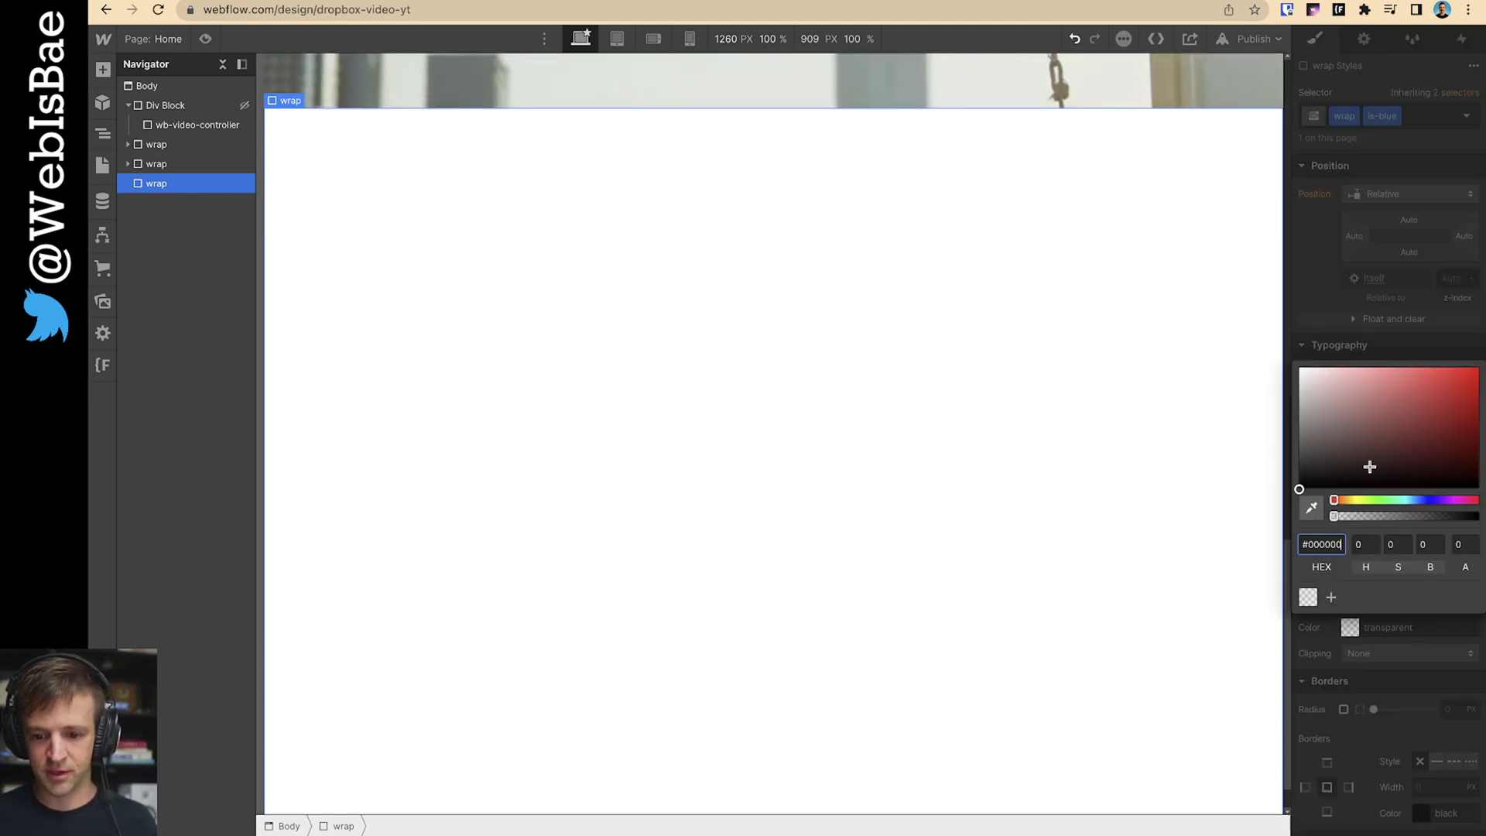
{"action": "left_click", "coordinate": [1393, 461]}
{"action": "left_click_drag", "start_coordinate": [1428, 500], "coordinate": [1434, 500]}
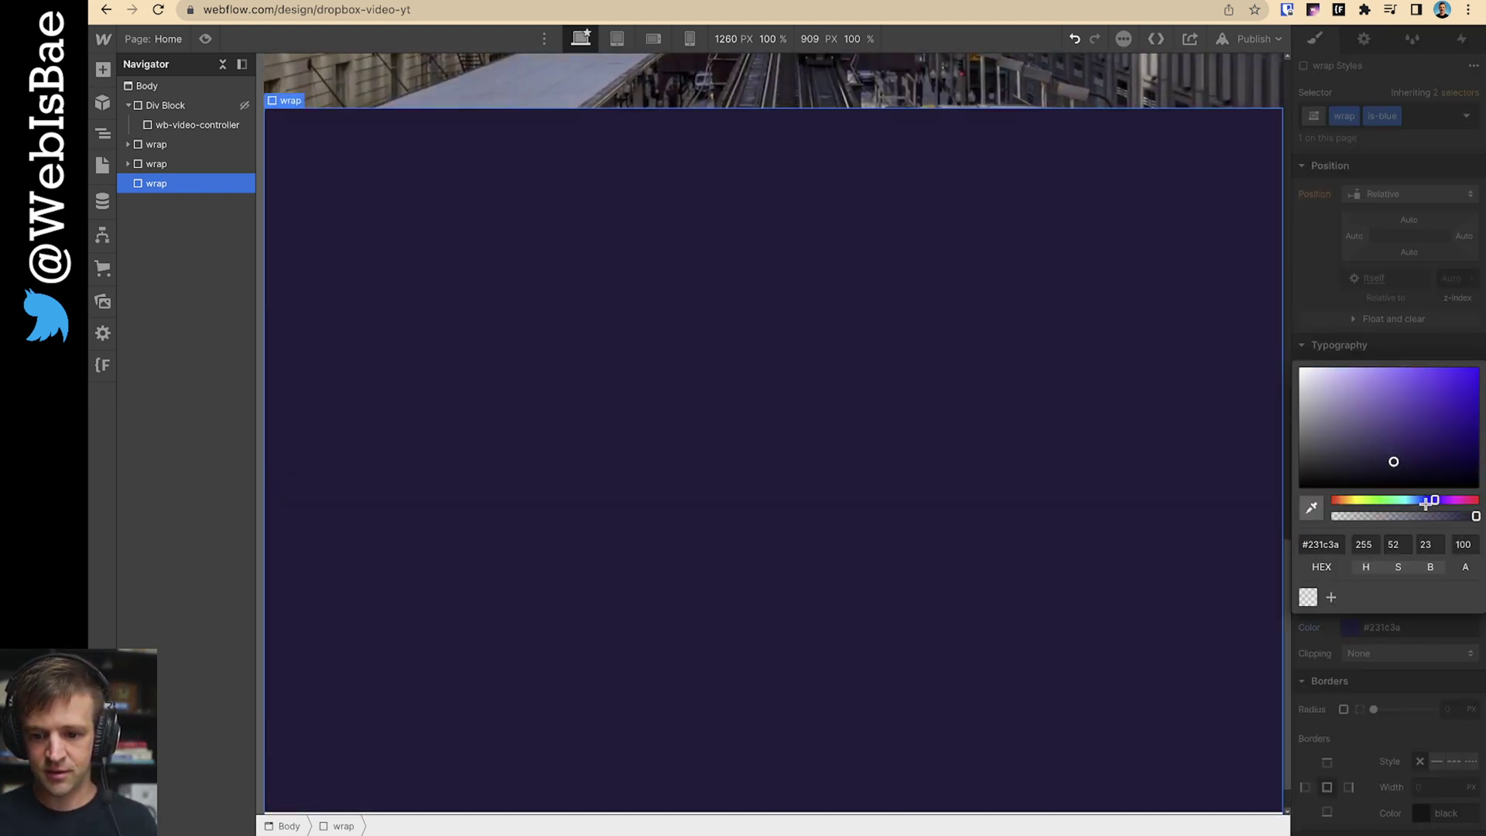
{"action": "left_click", "coordinate": [1426, 500]}
{"action": "left_click", "coordinate": [1417, 501]}
{"action": "left_click", "coordinate": [1429, 402]}
{"action": "left_click", "coordinate": [1433, 394]}
{"action": "left_click", "coordinate": [1396, 304]}
{"action": "left_click", "coordinate": [1253, 39]}
{"action": "left_click", "coordinate": [1207, 240]}
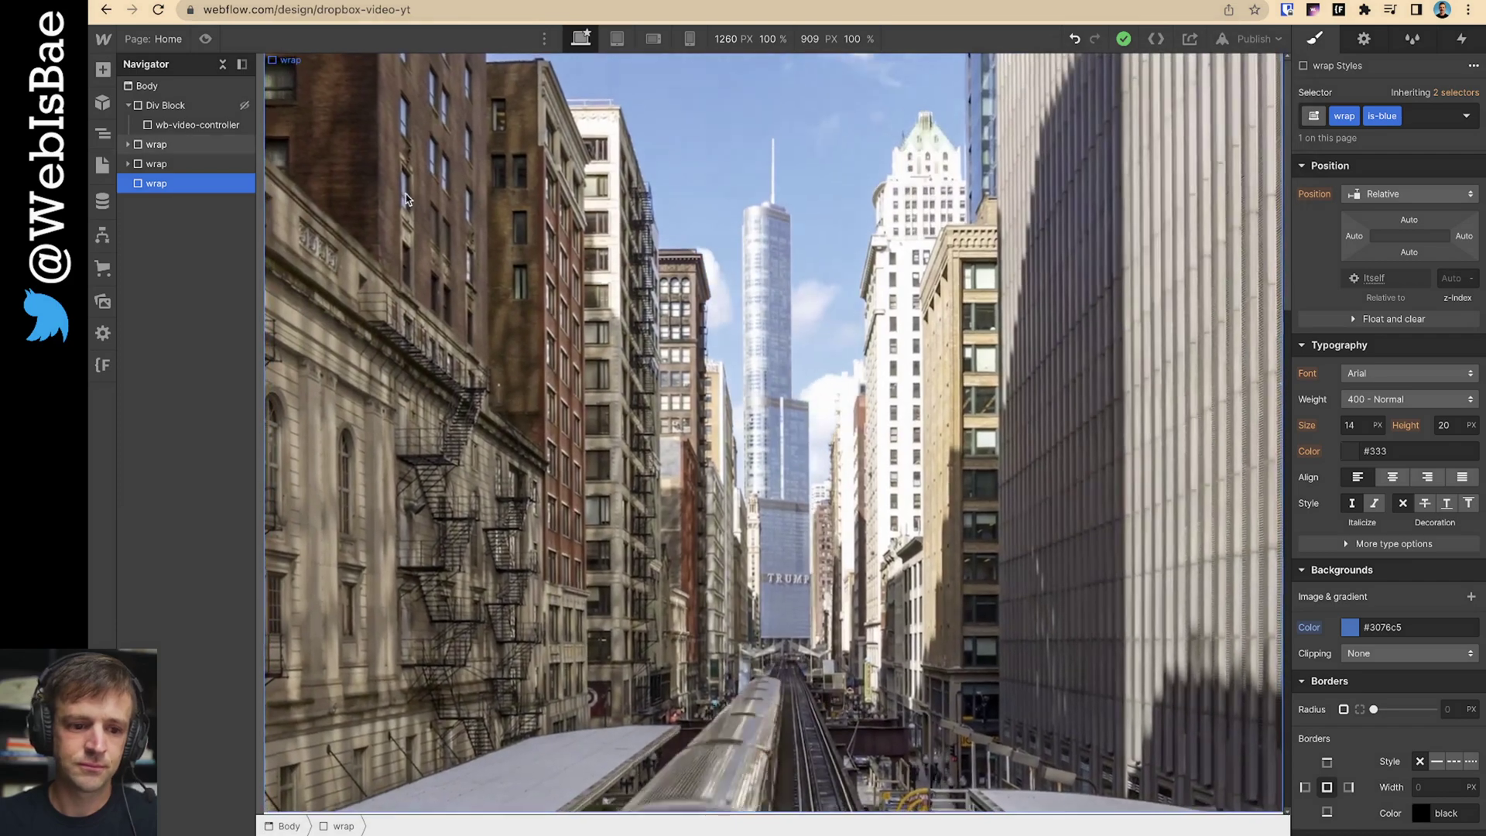
- Change the first wrap's embedded video source host to d.dropboxusercontent.com and save the code
{"action": "left_click", "coordinate": [151, 144]}
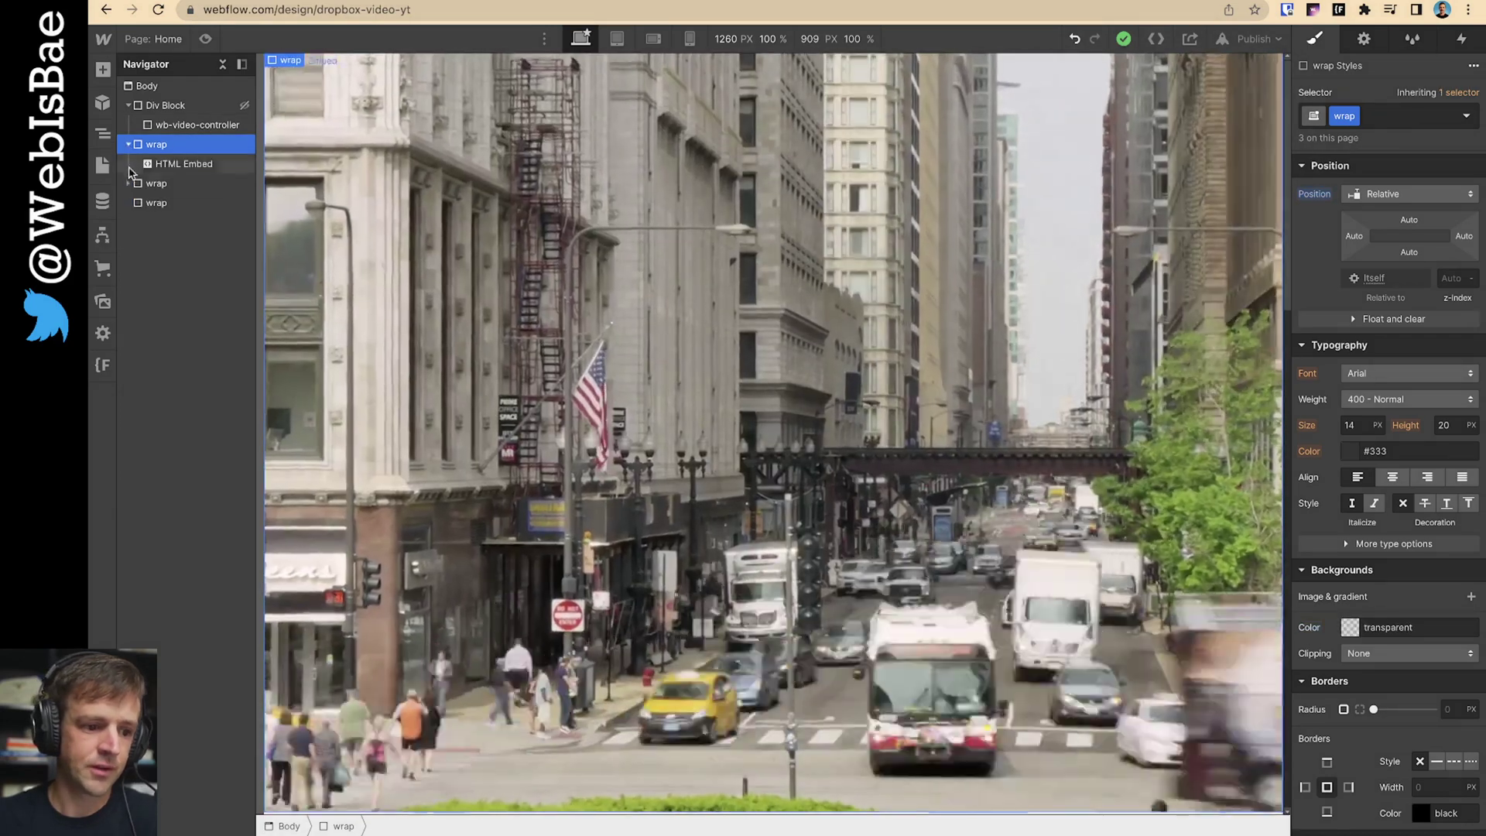
{"action": "left_click", "coordinate": [128, 182]}
{"action": "left_click", "coordinate": [183, 163]}
{"action": "left_click", "coordinate": [1364, 39]}
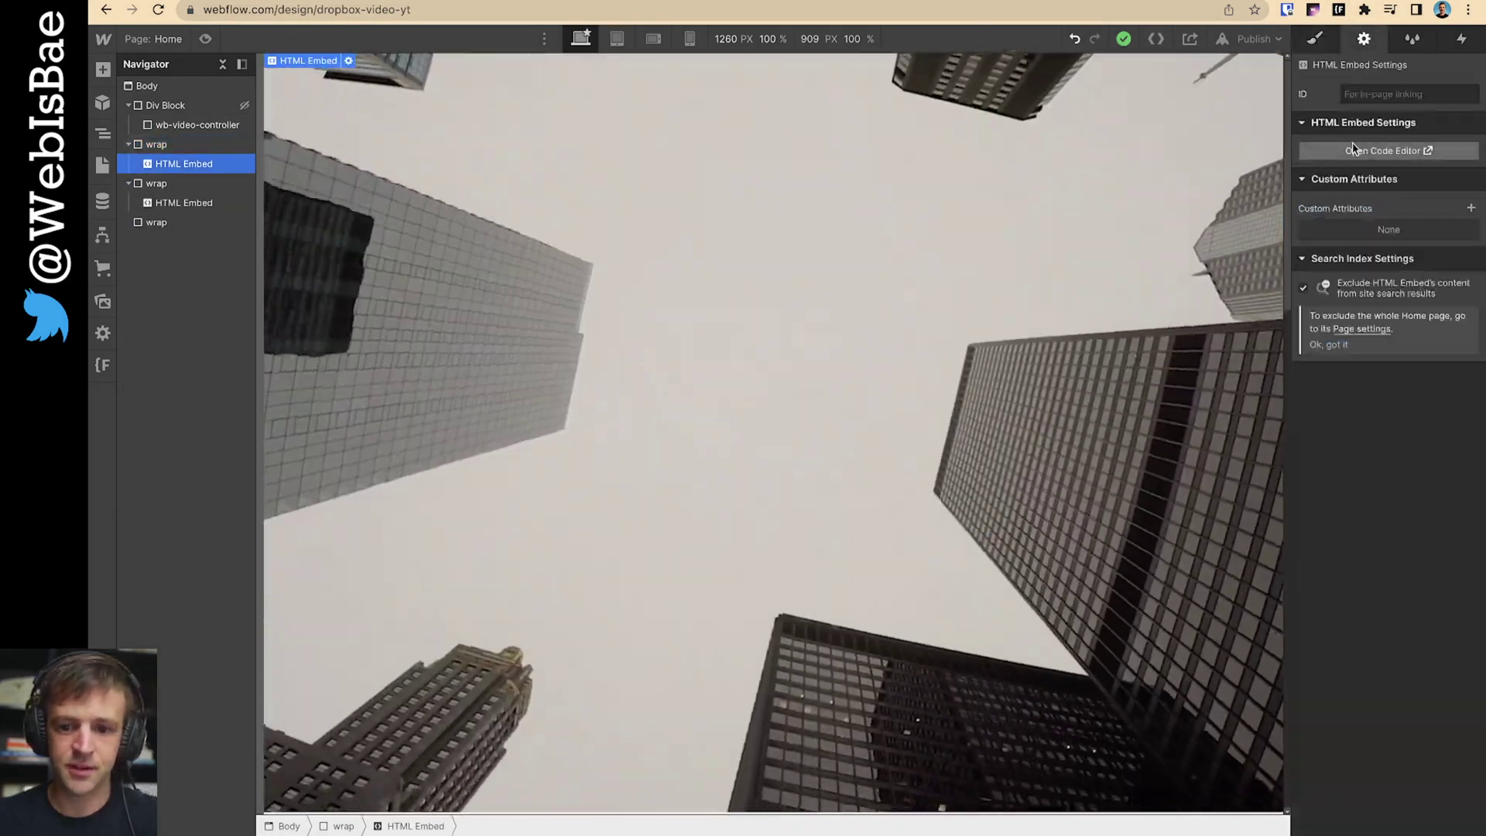
{"action": "left_click", "coordinate": [1385, 151]}
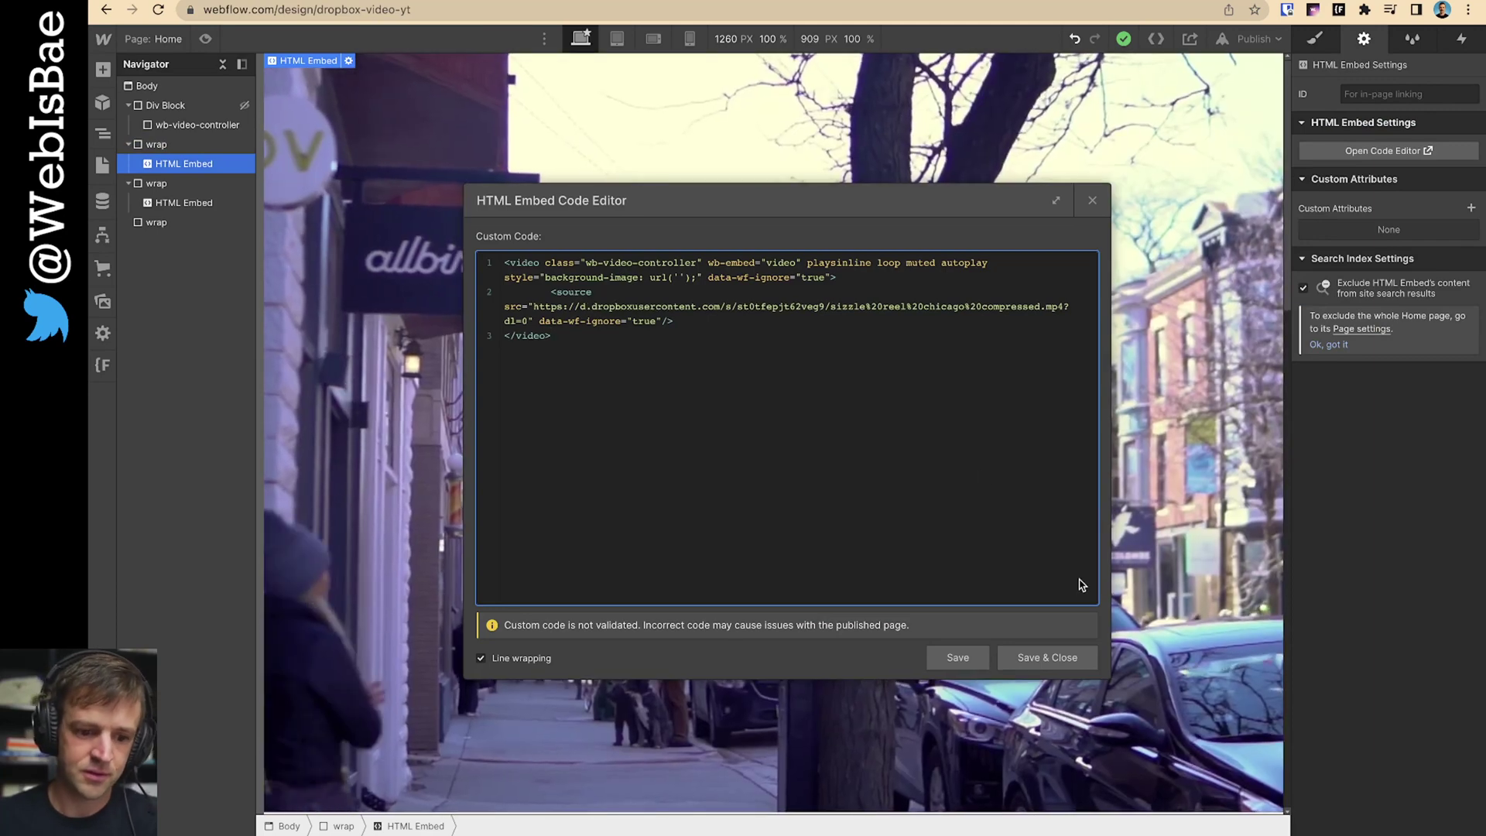
{"action": "left_click", "coordinate": [1047, 657]}
- Remove the l from dl.dropboxusercontent.com in the second wrap's HTML Embed and save the code
{"action": "left_click", "coordinate": [175, 201]}
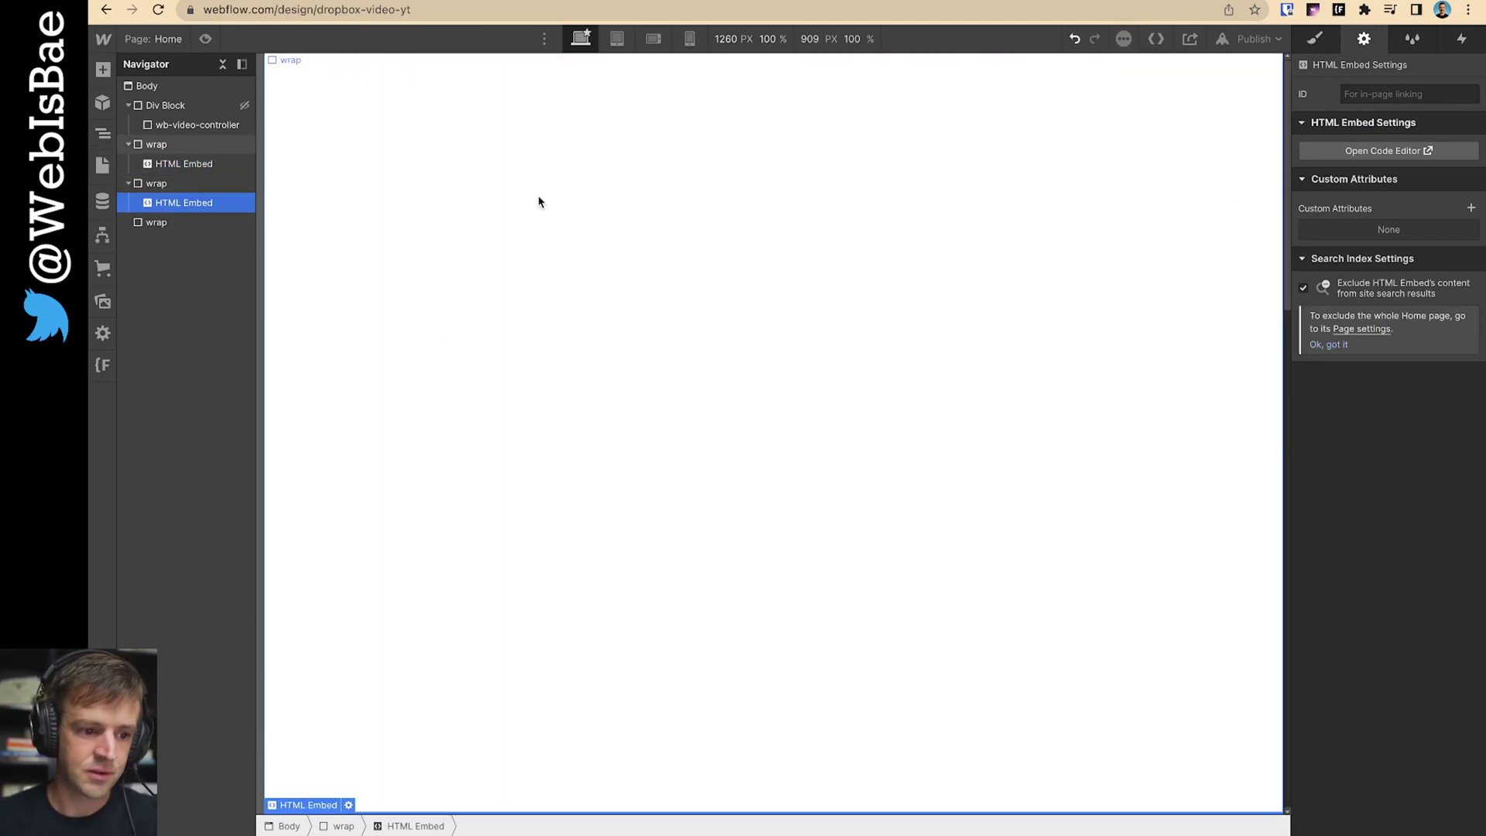
{"action": "left_click", "coordinate": [1385, 151]}
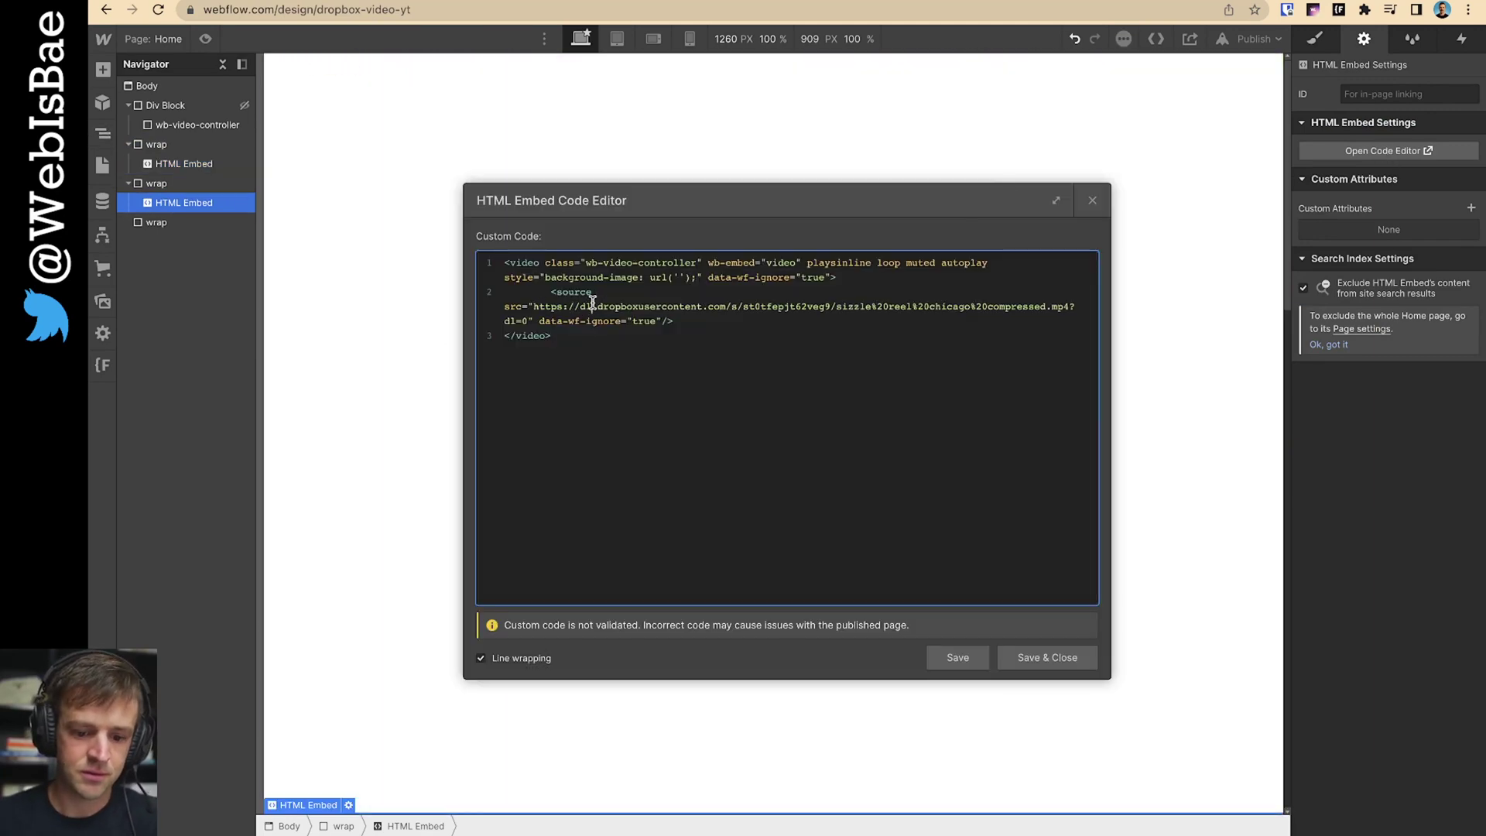
{"action": "left_click", "coordinate": [592, 306]}
{"action": "key", "text": "BackSpace"}
{"action": "left_click", "coordinate": [1041, 657]}
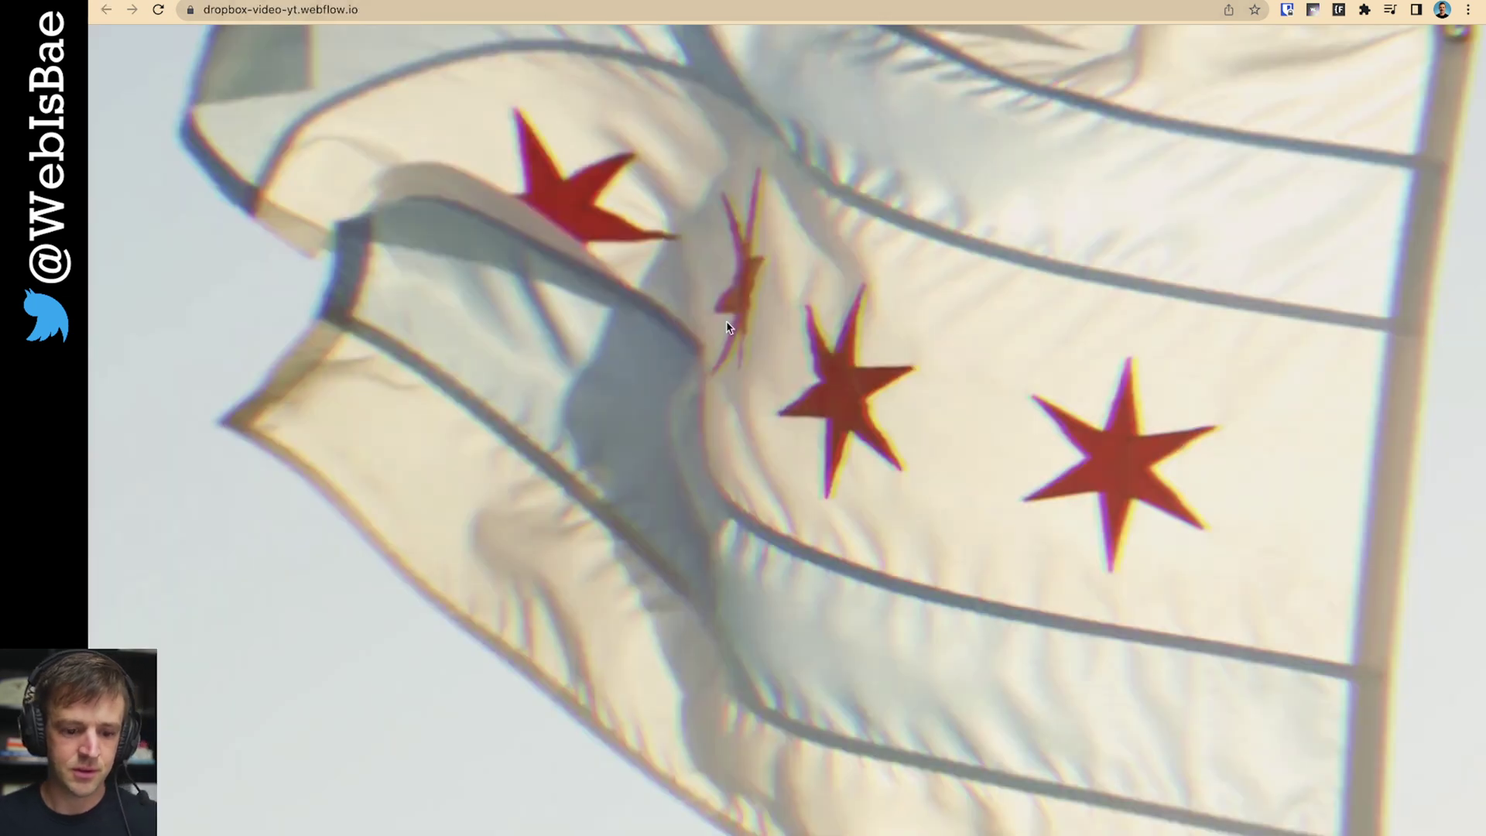
- Reload the published site and examine how the two stacked videos behave while moving through the page
{"action": "key", "text": "super+r"}
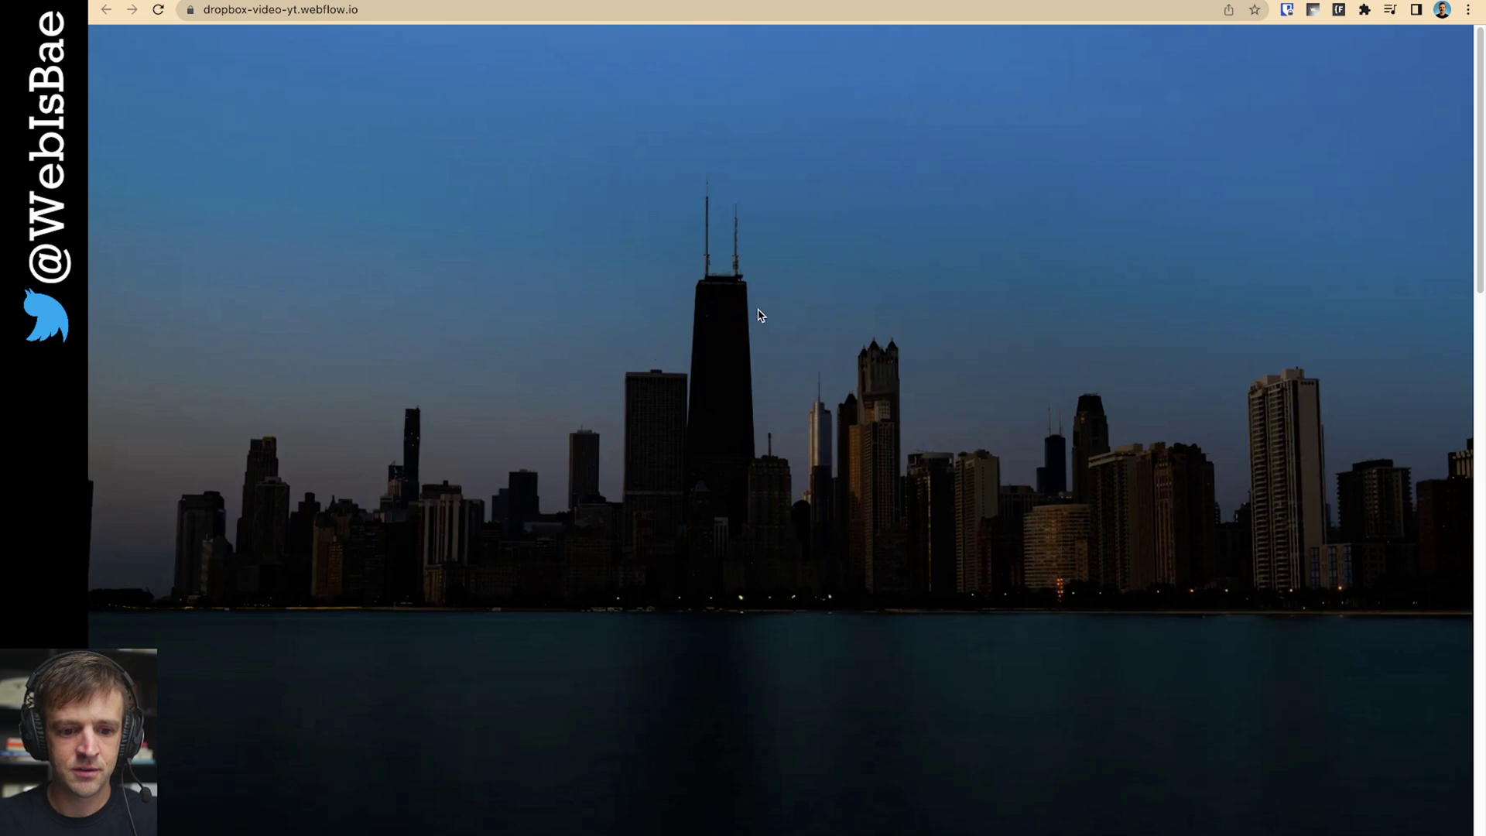
{"action": "scroll", "coordinate": [772, 315], "scroll_direction": "down", "scroll_amount": 10}
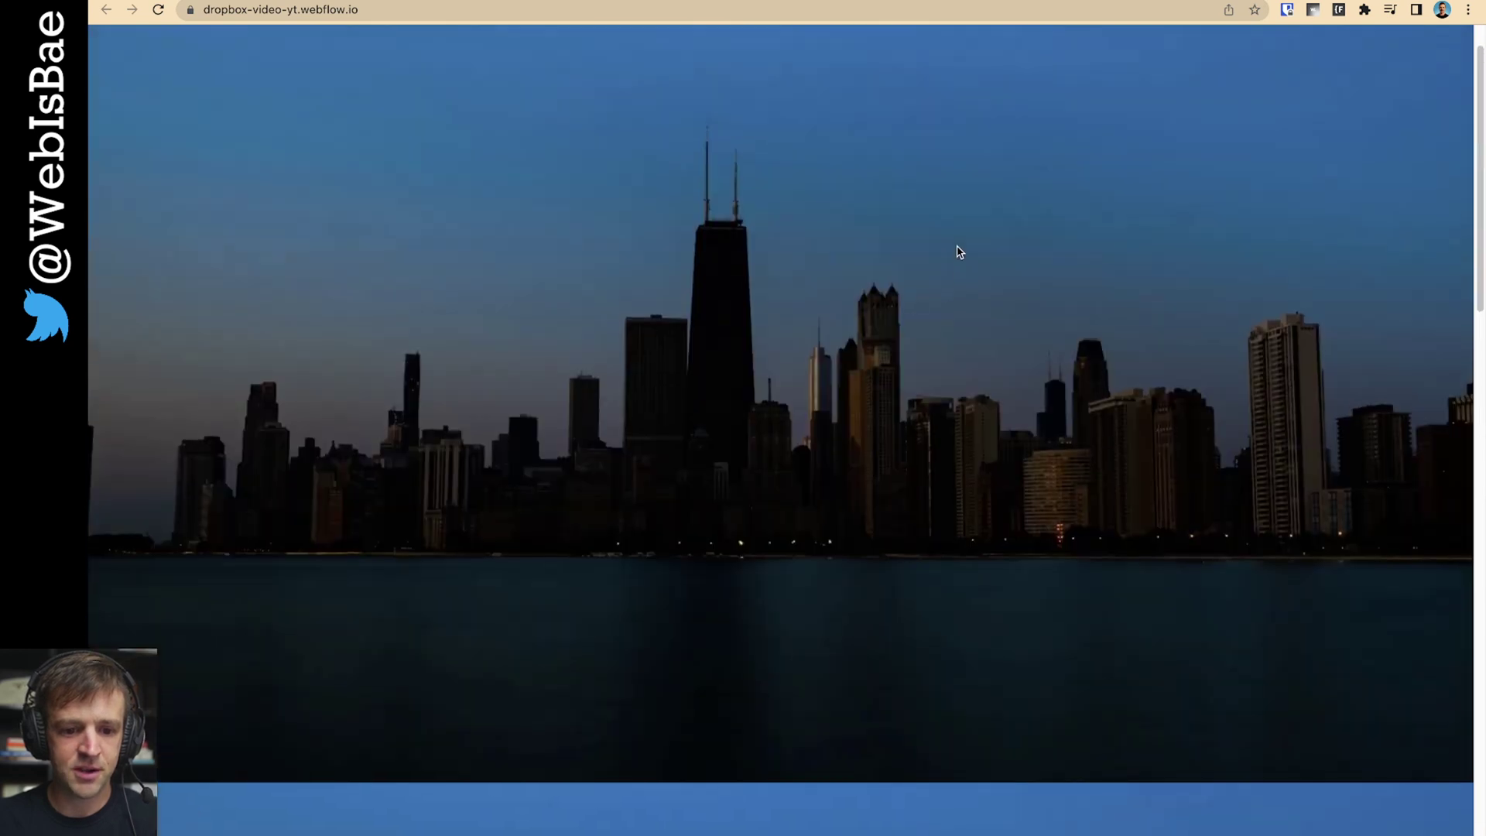
{"action": "scroll", "coordinate": [933, 343], "scroll_direction": "down", "scroll_amount": 4}
{"action": "scroll", "coordinate": [959, 488], "scroll_direction": "down", "scroll_amount": 5}
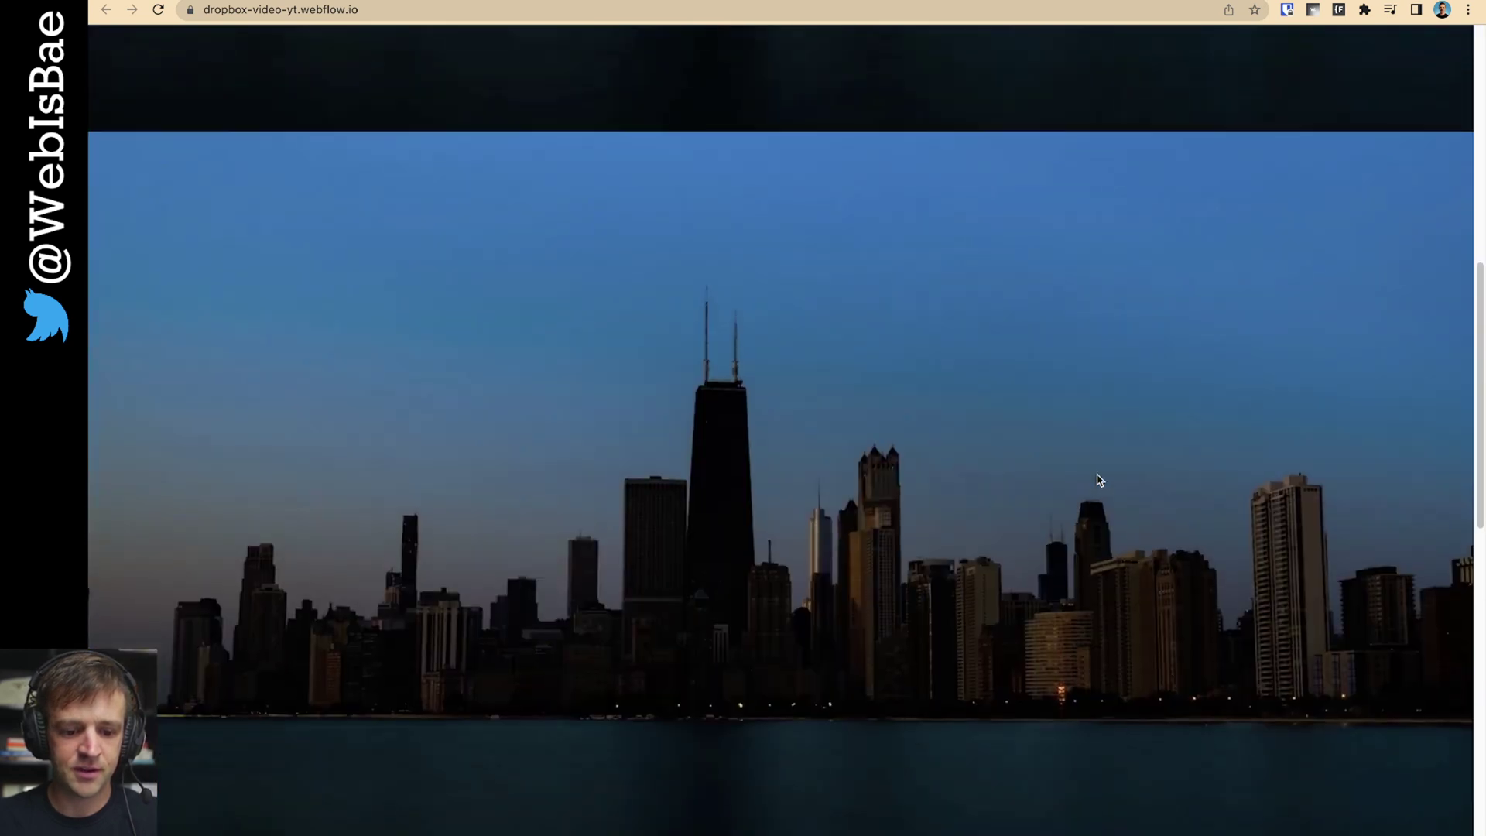
{"action": "scroll", "coordinate": [990, 387], "scroll_direction": "up", "scroll_amount": 7}
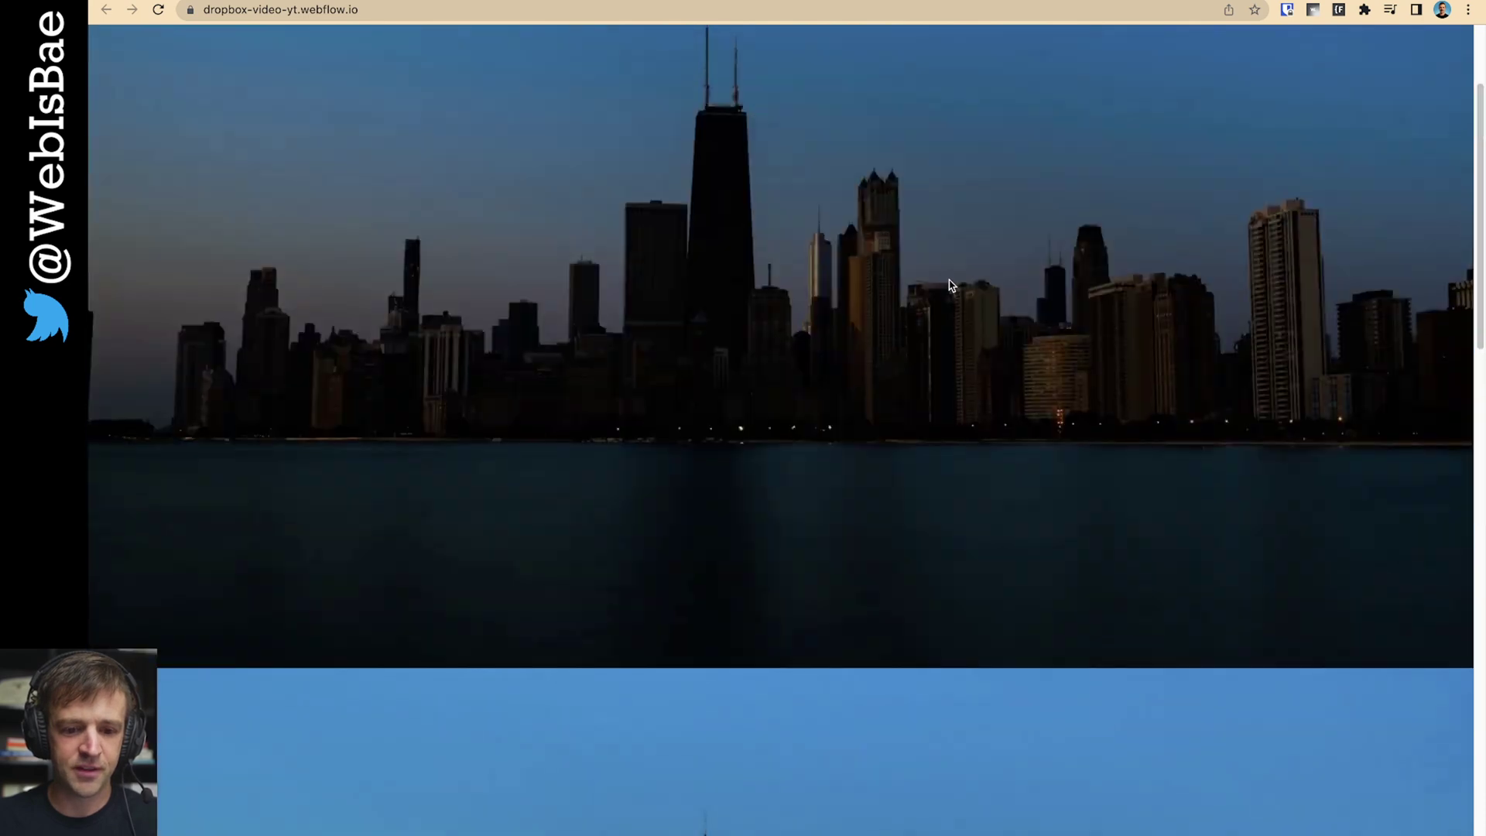
{"action": "scroll", "coordinate": [995, 368], "scroll_direction": "up", "scroll_amount": 2}
{"action": "scroll", "coordinate": [936, 360], "scroll_direction": "down", "scroll_amount": 2}
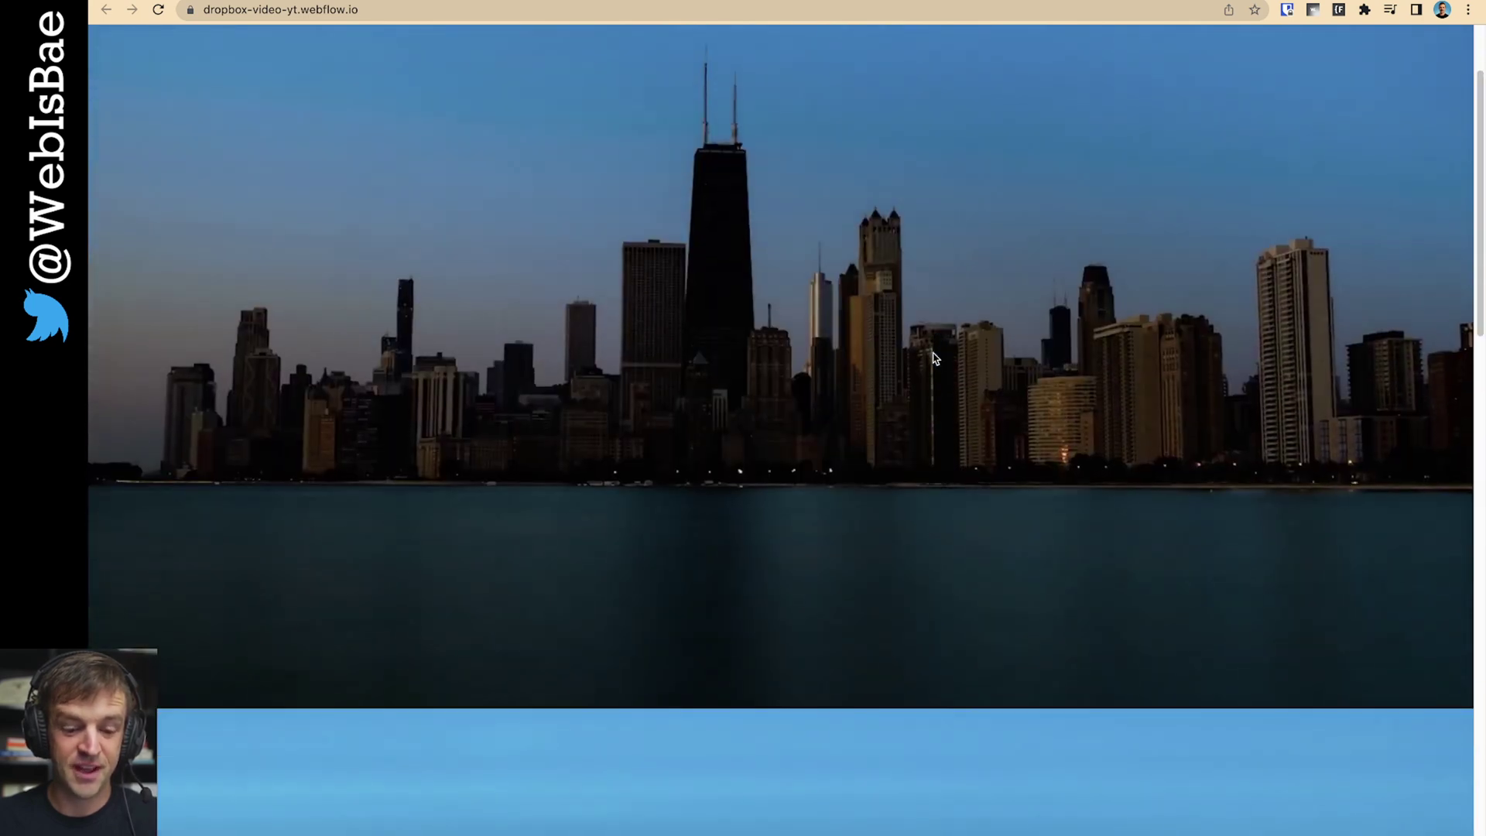
{"action": "scroll", "coordinate": [959, 379], "scroll_direction": "down", "scroll_amount": 1}
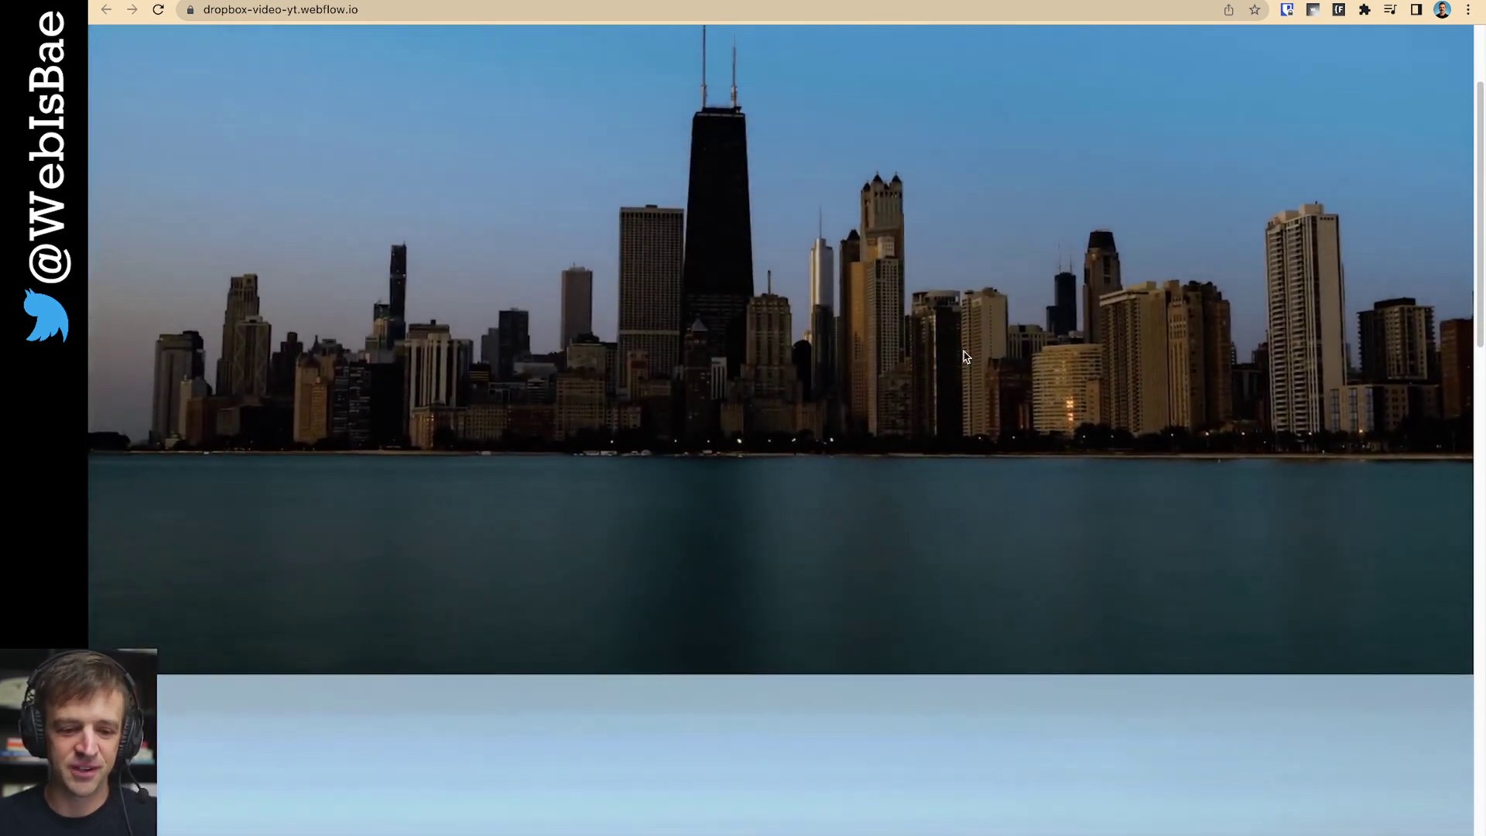
{"action": "scroll", "coordinate": [951, 333], "scroll_direction": "down", "scroll_amount": 5}
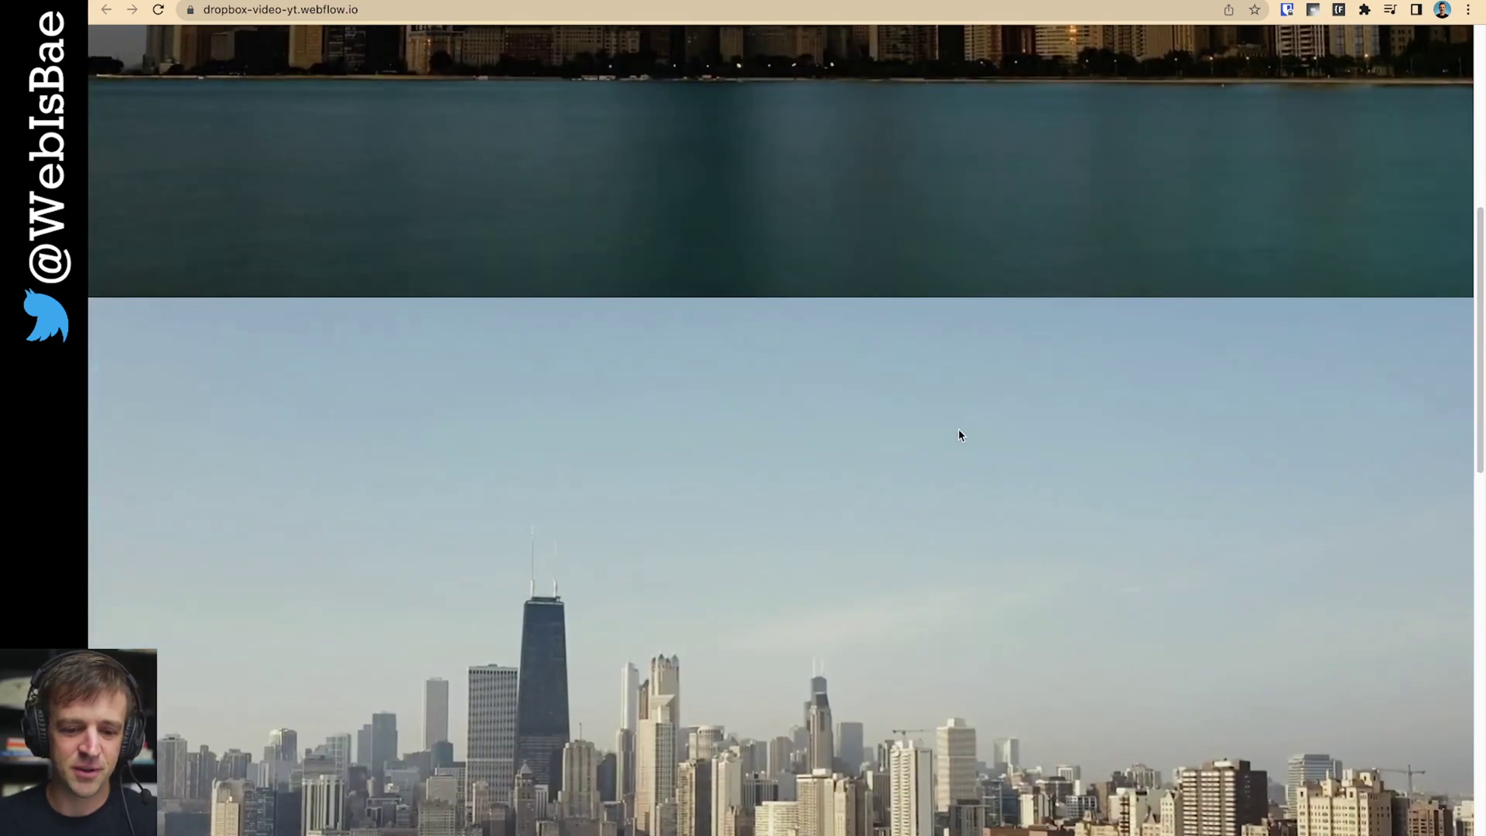
{"action": "scroll", "coordinate": [965, 310], "scroll_direction": "down", "scroll_amount": 12}
{"action": "scroll", "coordinate": [905, 379], "scroll_direction": "up", "scroll_amount": 11}
{"action": "scroll", "coordinate": [905, 369], "scroll_direction": "down", "scroll_amount": 3}
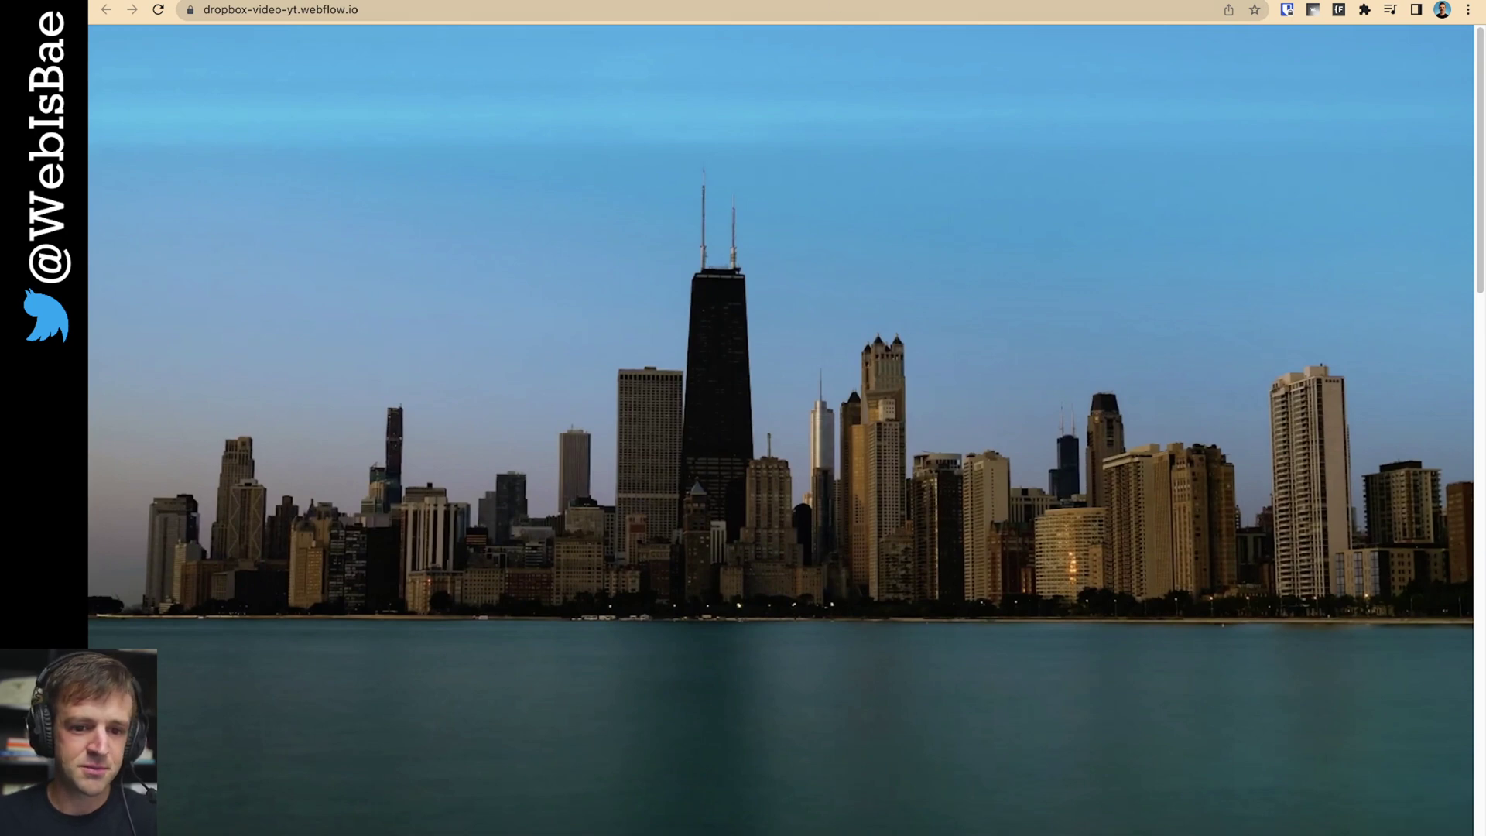
- Switch to the Notion resource page and copy the IntersectionObserver script under "Play/Pause Video only when video is in viewport"
{"action": "left_click", "coordinate": [766, 11]}
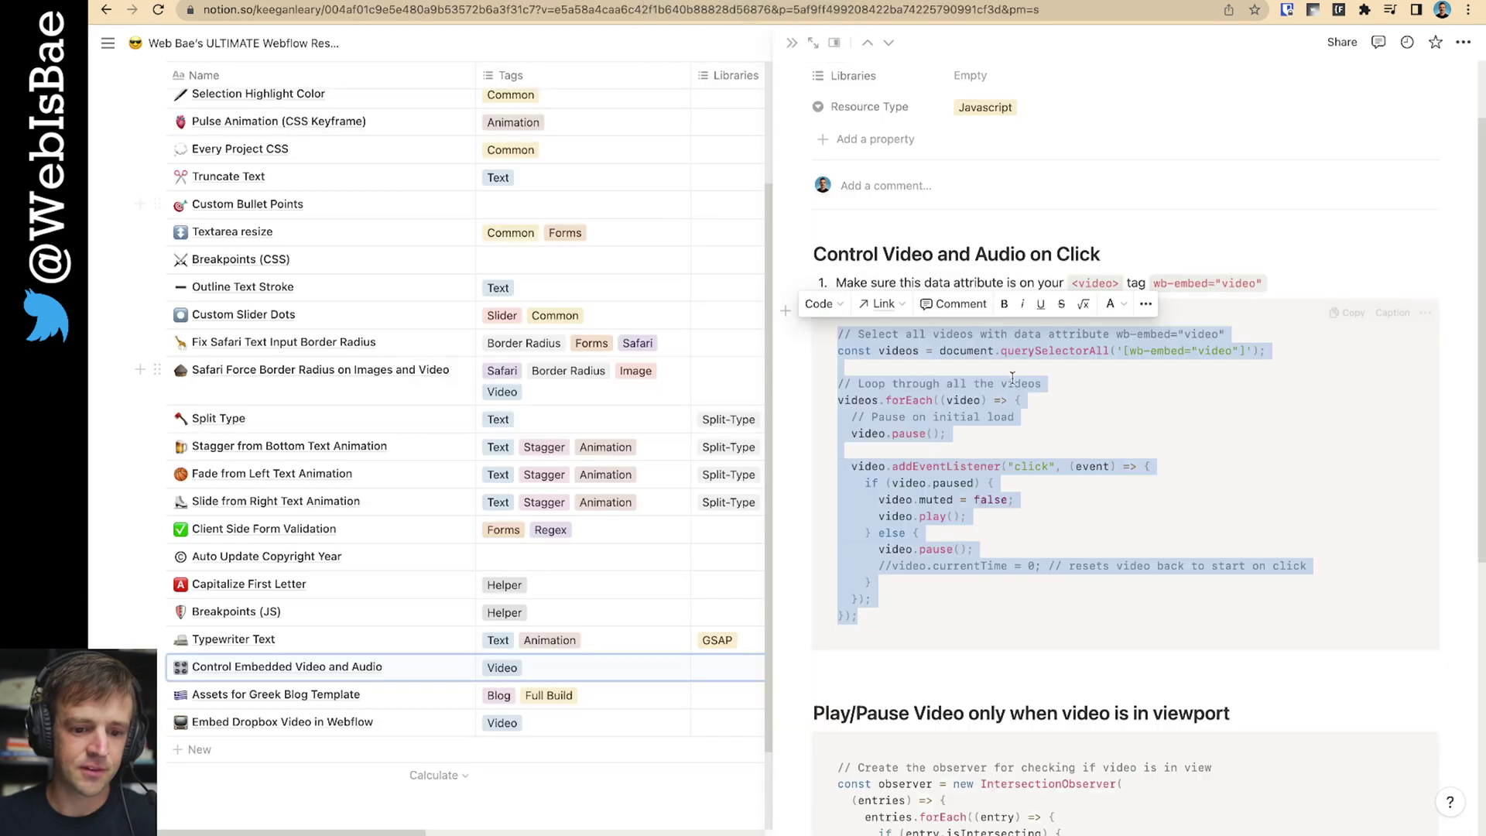
{"action": "scroll", "coordinate": [1007, 367], "scroll_direction": "down", "scroll_amount": 6}
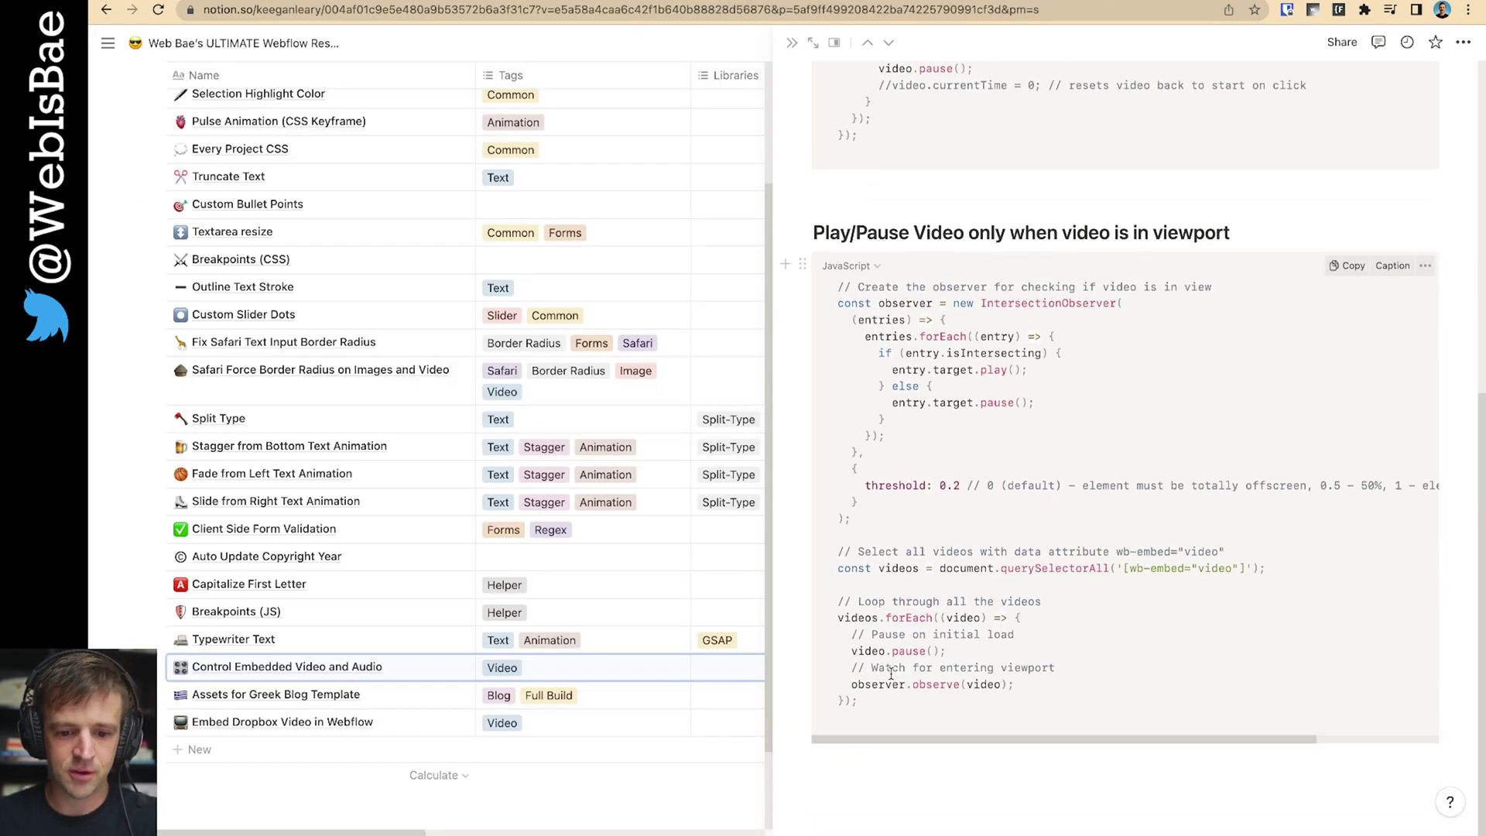
{"action": "double_click", "coordinate": [1050, 303]}
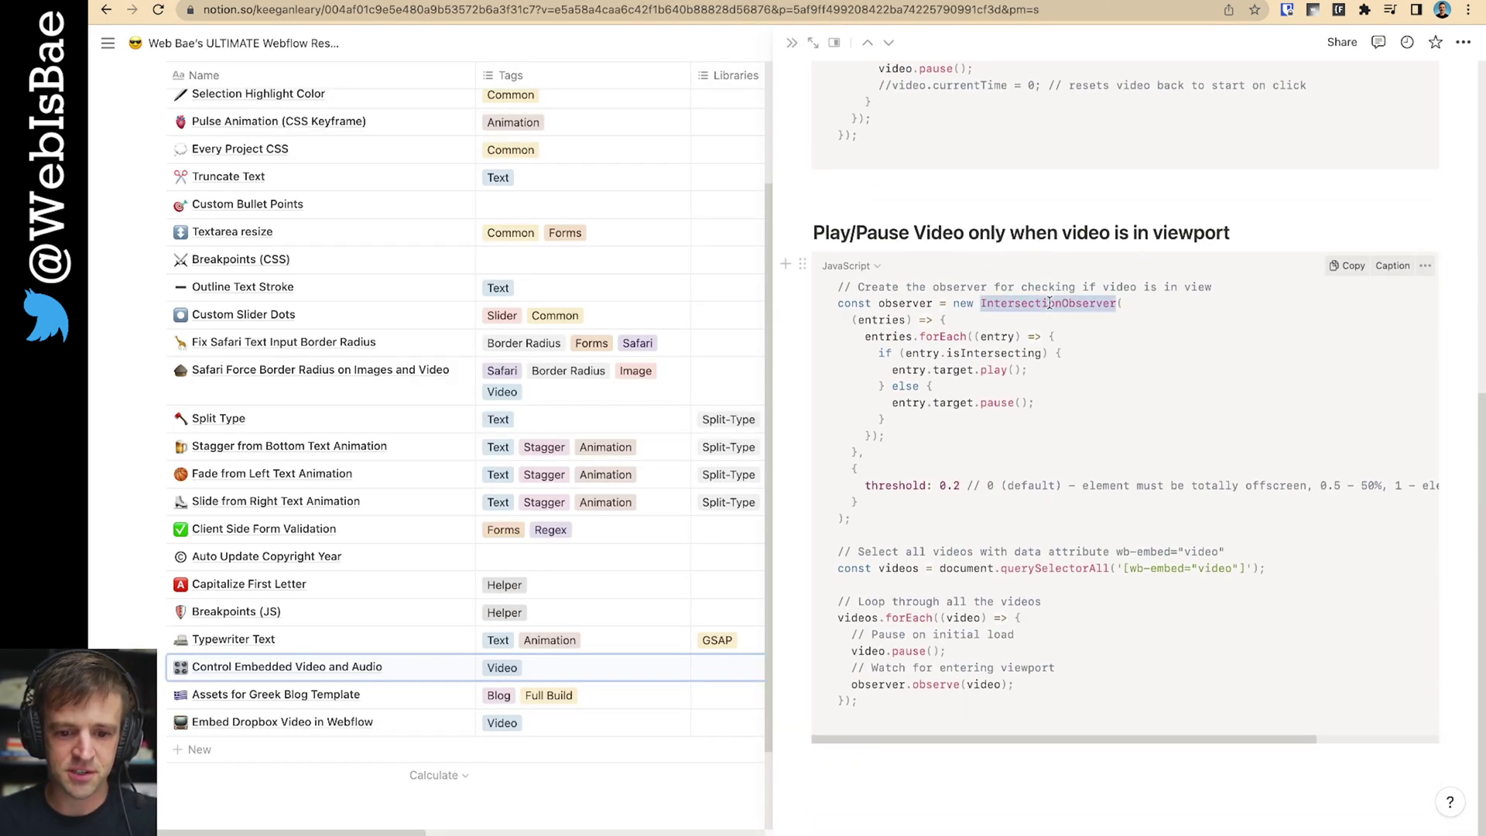
{"action": "left_click", "coordinate": [960, 534]}
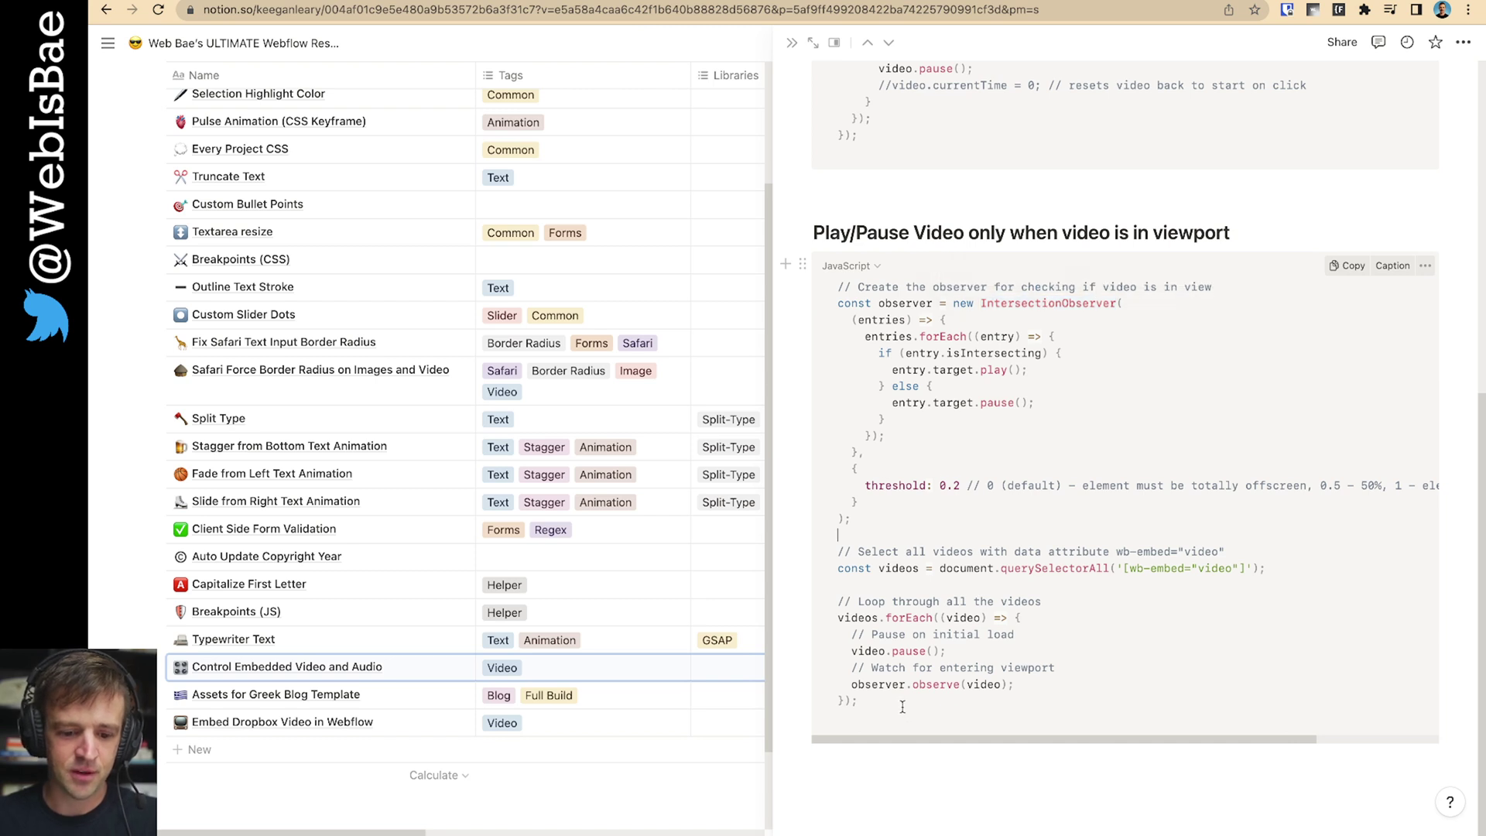
{"action": "left_click_drag", "start_coordinate": [902, 707], "coordinate": [818, 300]}
{"action": "left_click", "coordinate": [1064, 431]}
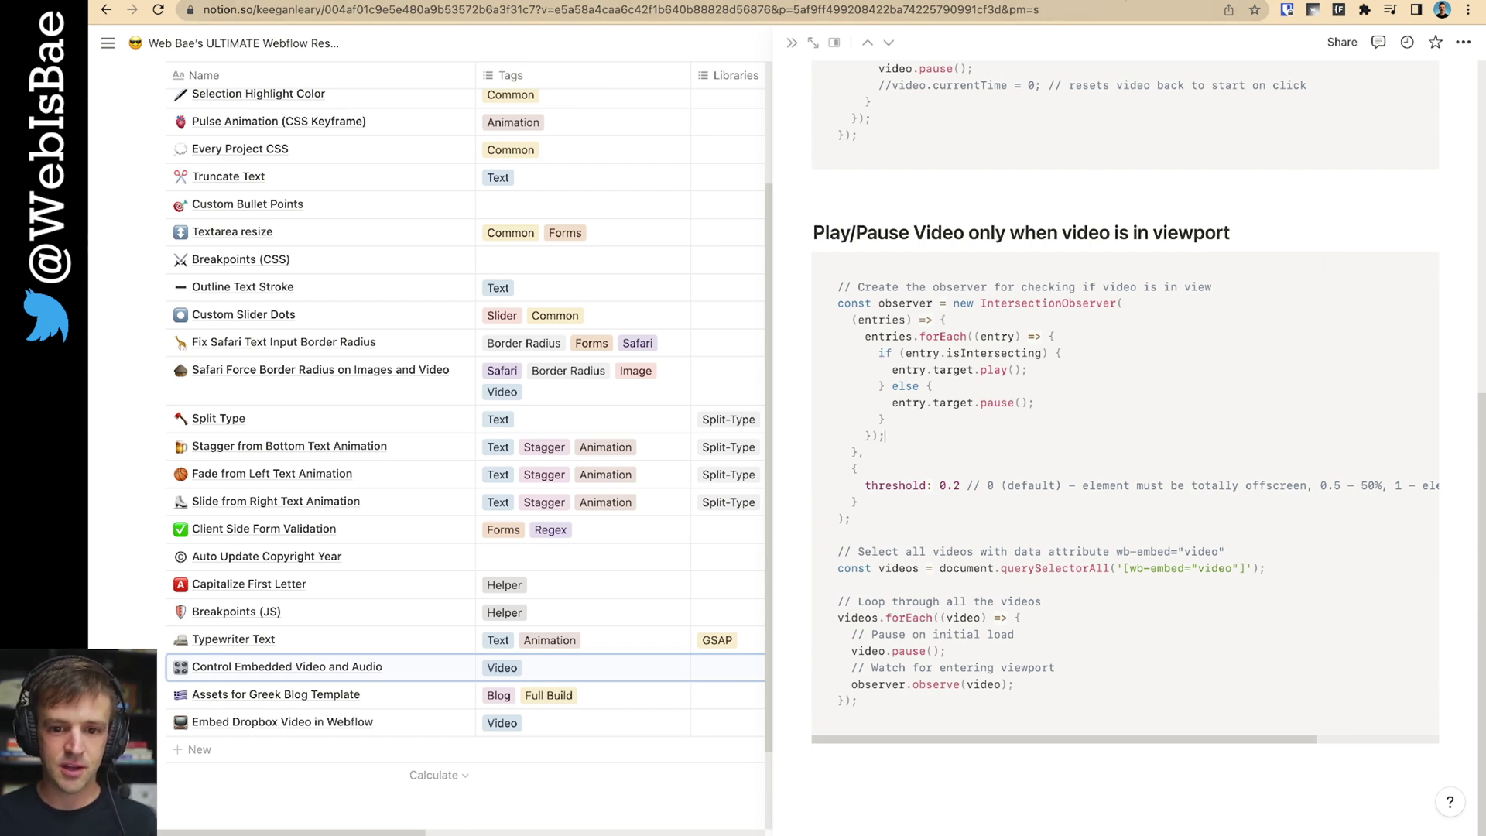
- Replace all the code in CodeSandbox's index.js with the copied script that plays and pauses videos by viewport visibility
{"action": "left_click", "coordinate": [387, 1]}
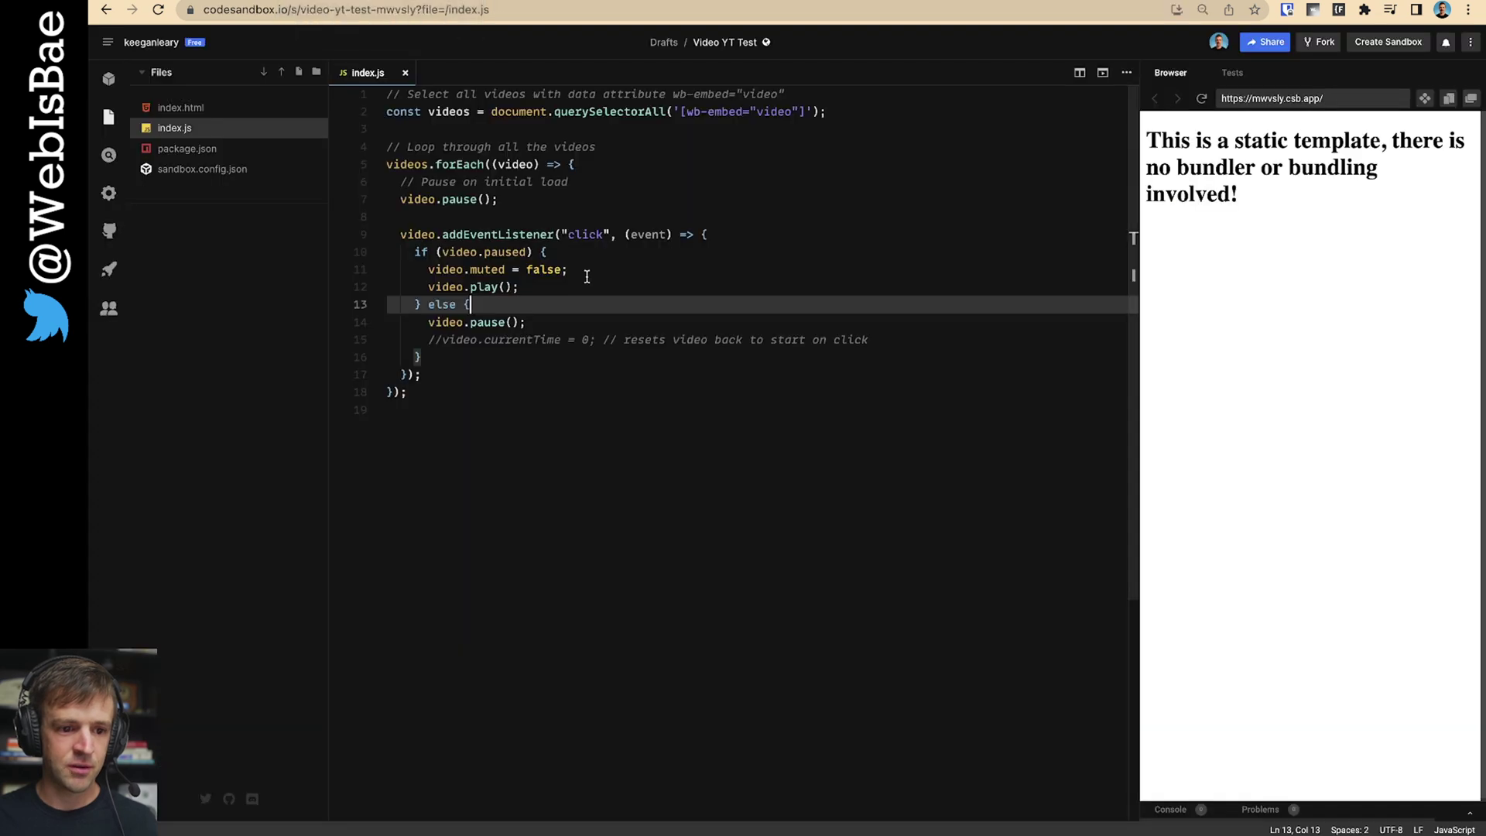
{"action": "left_click", "coordinate": [583, 339]}
{"action": "left_click_drag", "start_coordinate": [455, 404], "coordinate": [387, 91]}
{"action": "key", "text": "ctrl+v"}
{"action": "left_click", "coordinate": [623, 267]}
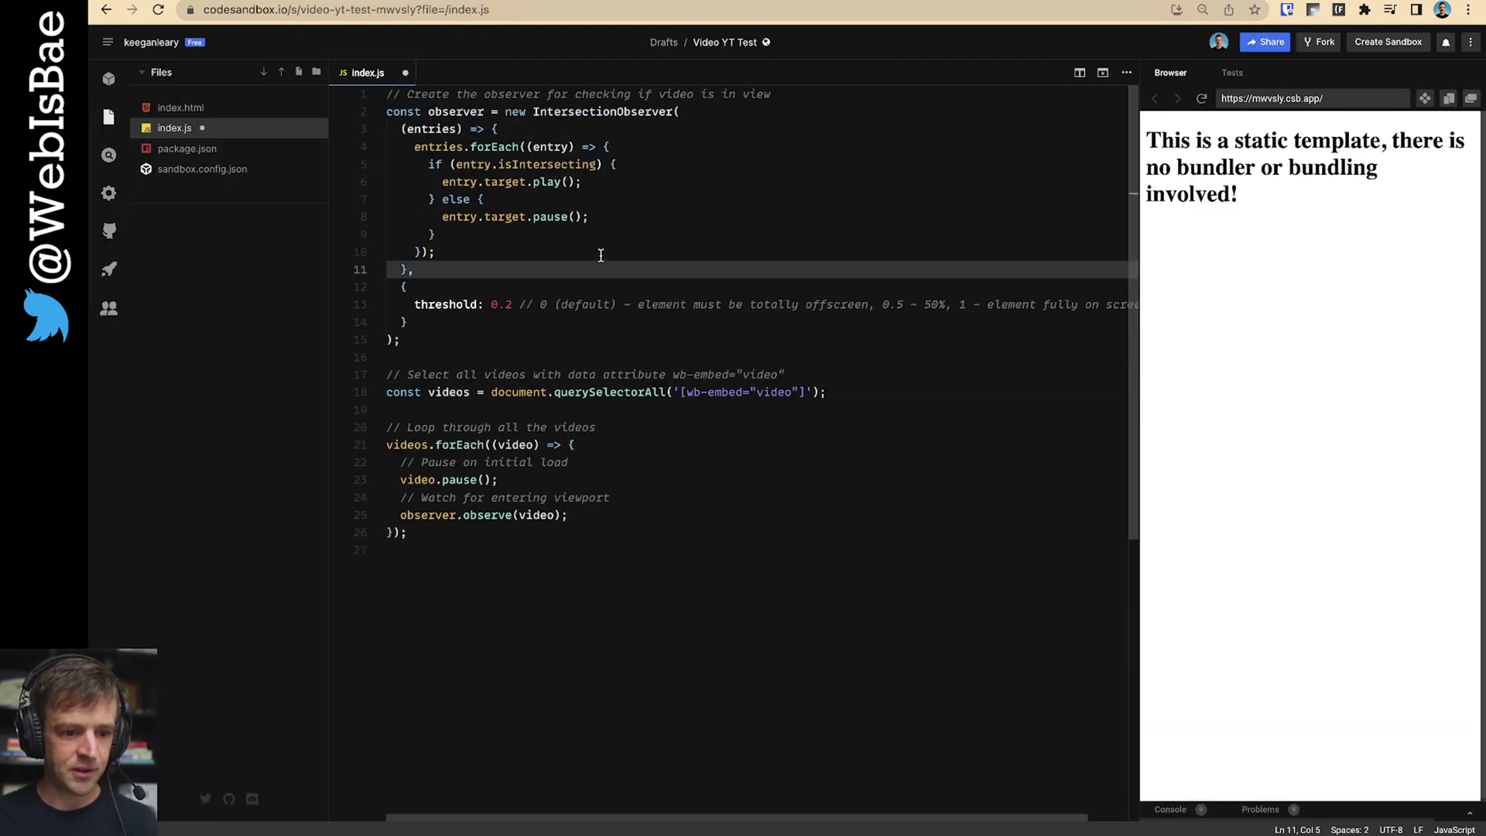
- Save index.js and review the IntersectionObserver declaration at the start of the script
{"action": "key", "text": "ctrl+s"}
{"action": "left_click", "coordinate": [662, 249]}
{"action": "left_click", "coordinate": [476, 146]}
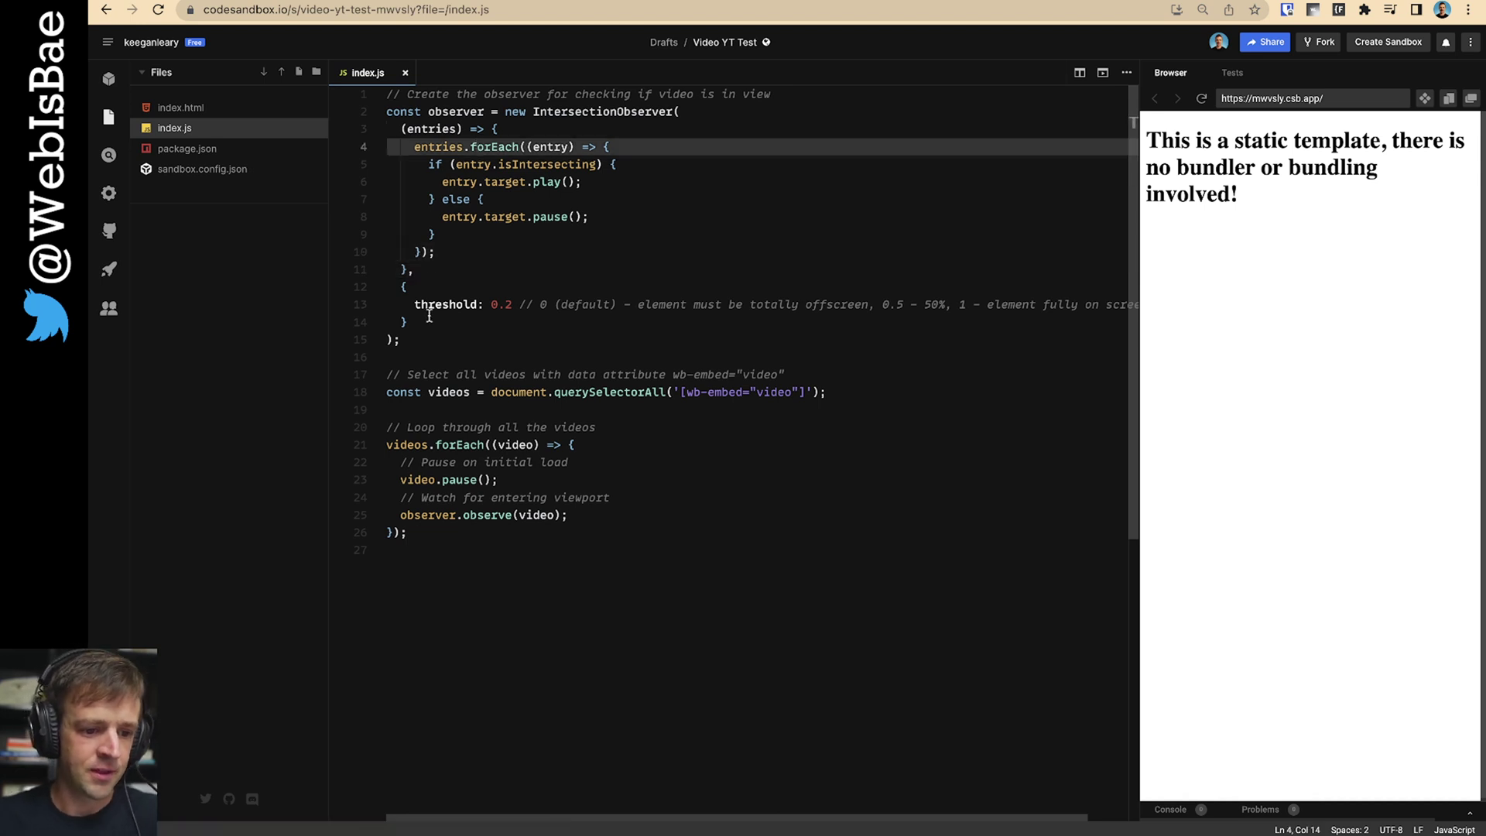
{"action": "left_click_drag", "start_coordinate": [428, 341], "coordinate": [360, 104]}
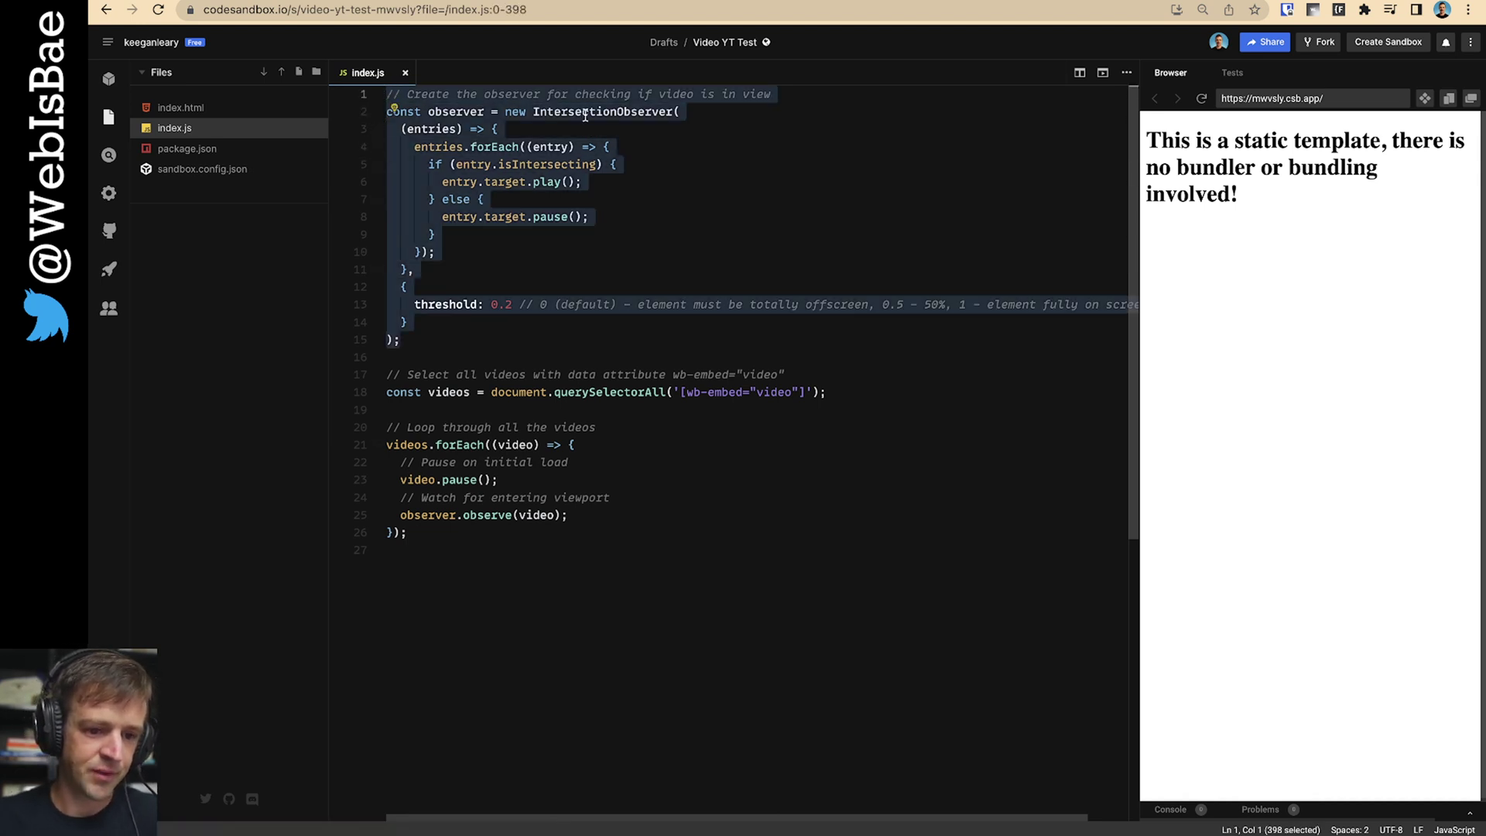
{"action": "left_click", "coordinate": [588, 304]}
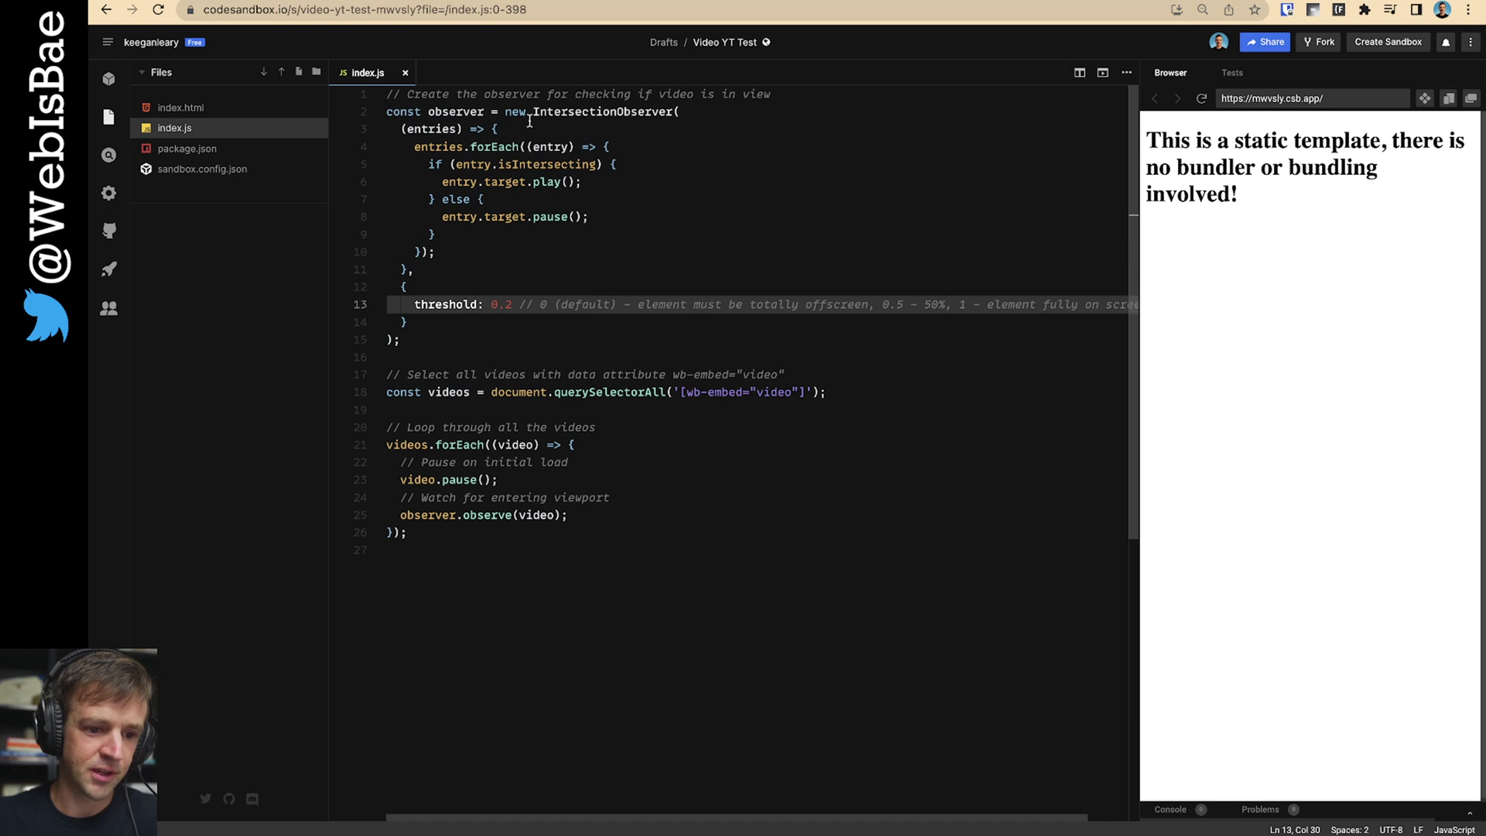
{"action": "left_click_drag", "start_coordinate": [535, 112], "coordinate": [619, 111]}
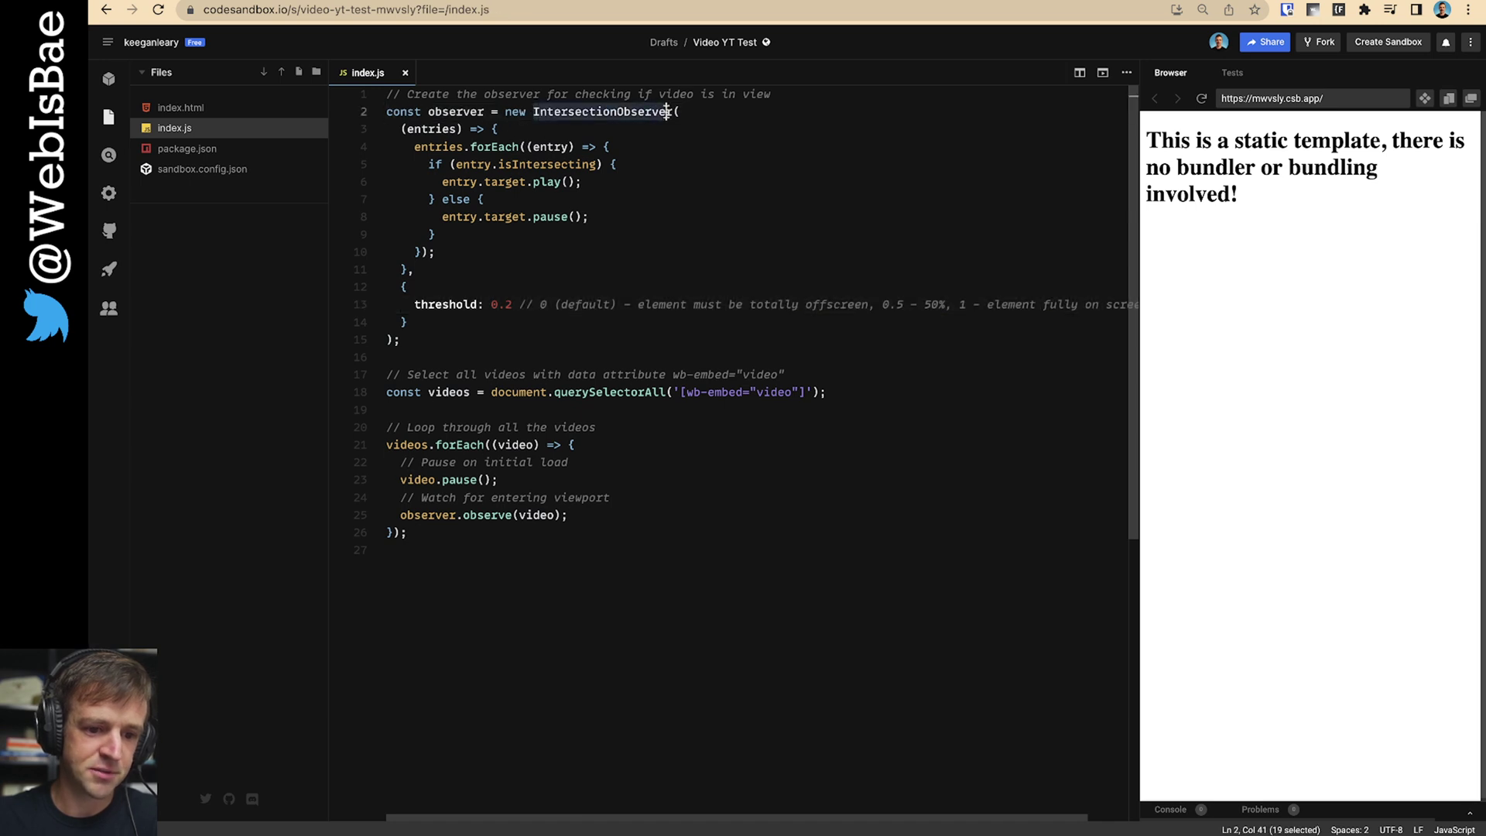
{"action": "left_click", "coordinate": [648, 142]}
{"action": "double_click", "coordinate": [450, 114]}
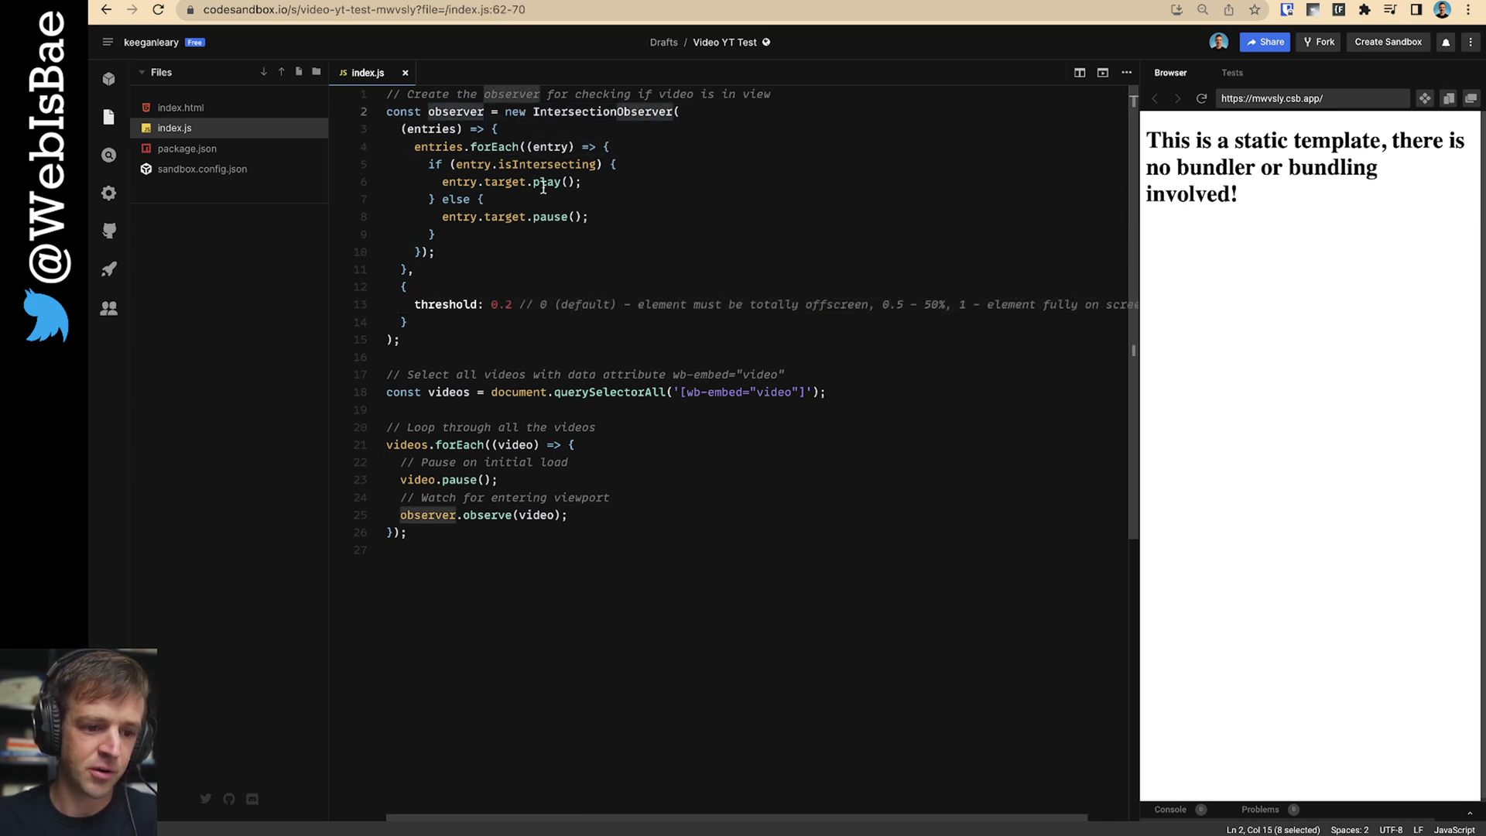
- Examine the observer's entries callback, its isIntersecting condition and the entry.target.play() call
{"action": "left_click", "coordinate": [557, 229]}
{"action": "left_click", "coordinate": [501, 147]}
{"action": "left_click_drag", "start_coordinate": [402, 129], "coordinate": [471, 272]}
{"action": "left_click", "coordinate": [471, 254]}
{"action": "double_click", "coordinate": [434, 130]}
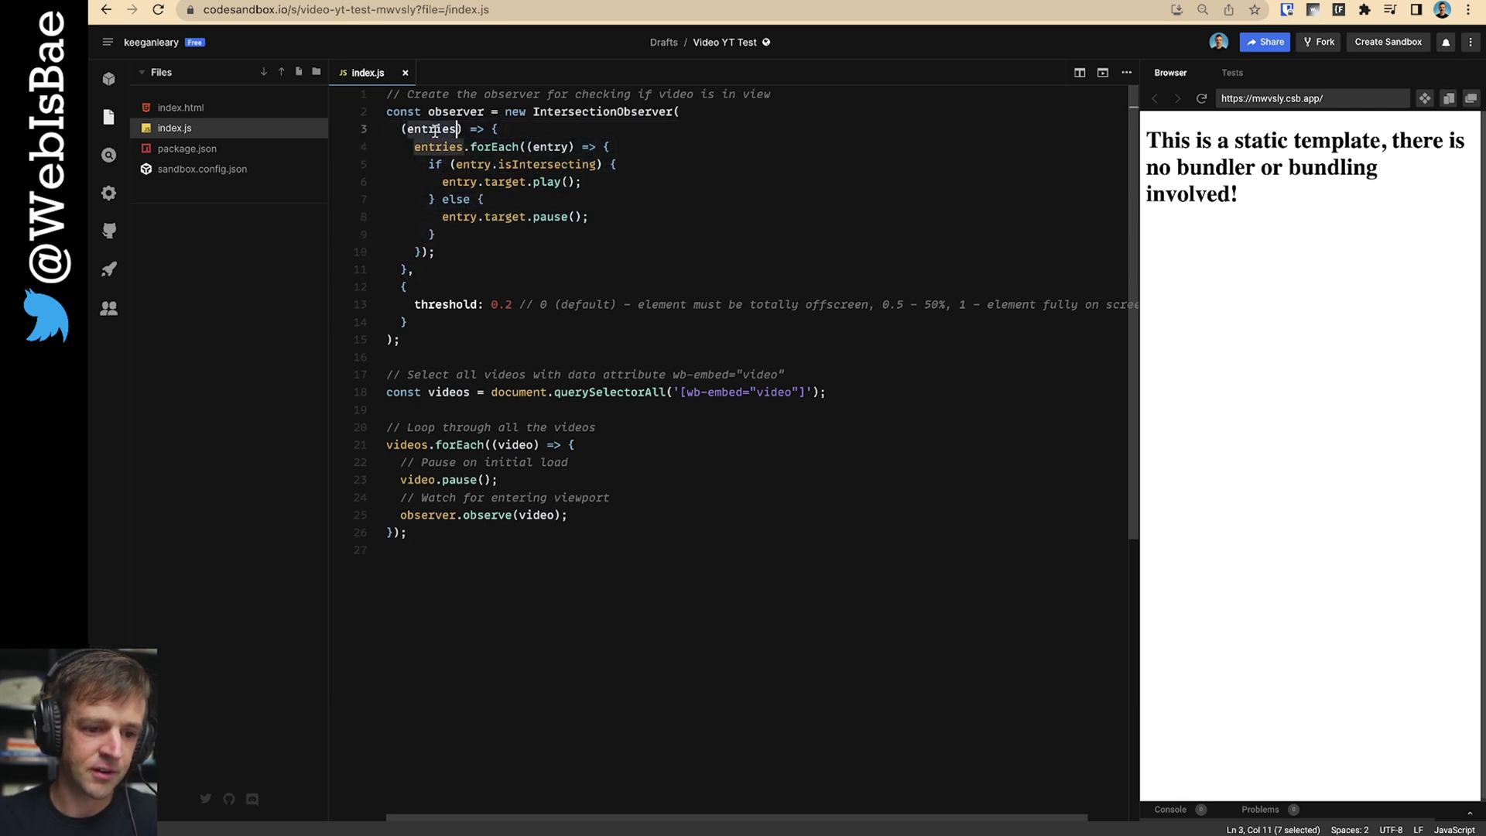
{"action": "left_click", "coordinate": [470, 181]}
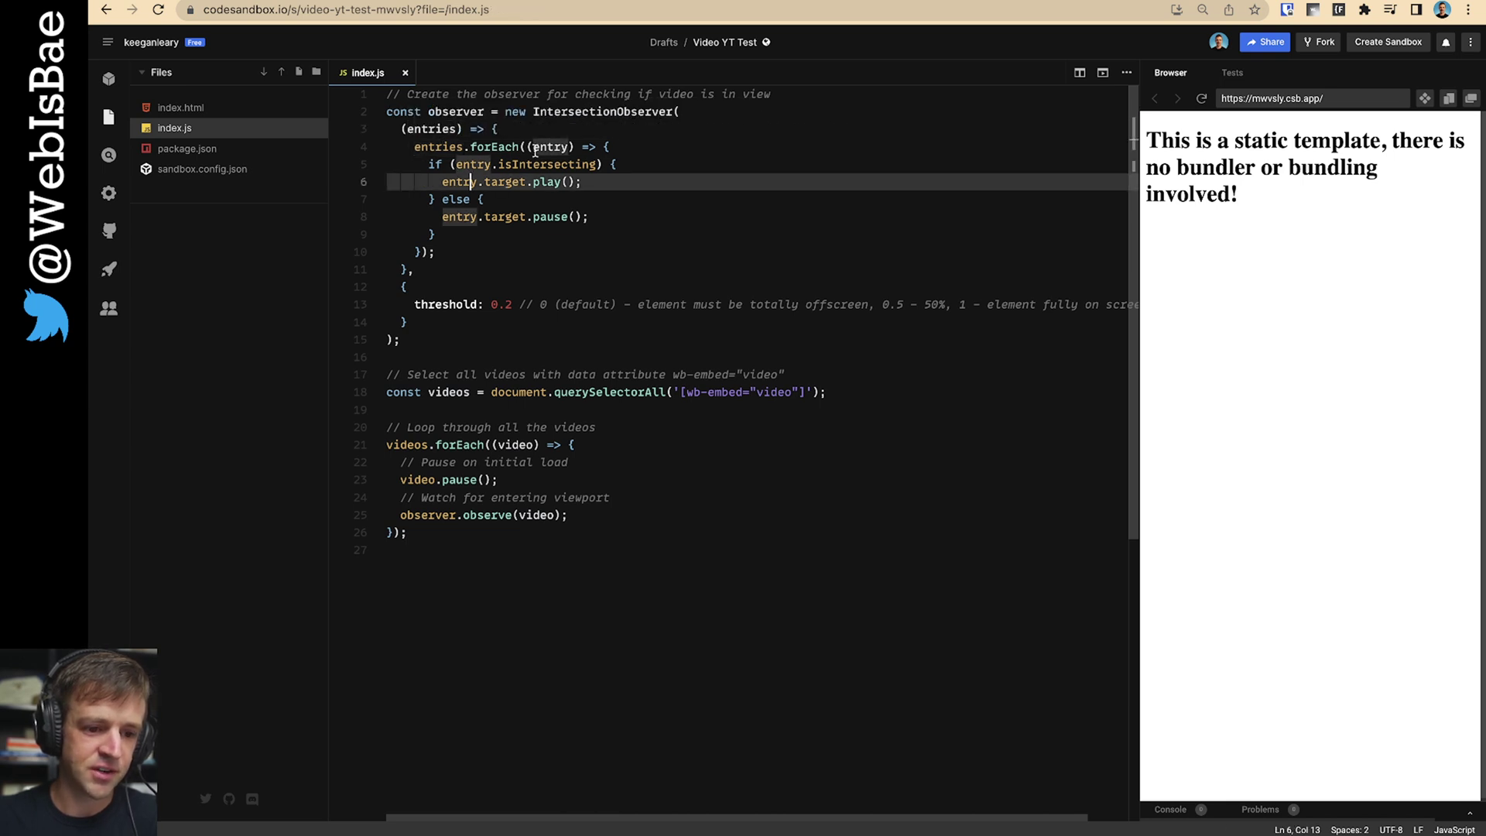
{"action": "left_click_drag", "start_coordinate": [428, 164], "coordinate": [589, 169]}
{"action": "left_click", "coordinate": [590, 183]}
{"action": "left_click_drag", "start_coordinate": [447, 183], "coordinate": [543, 181]}
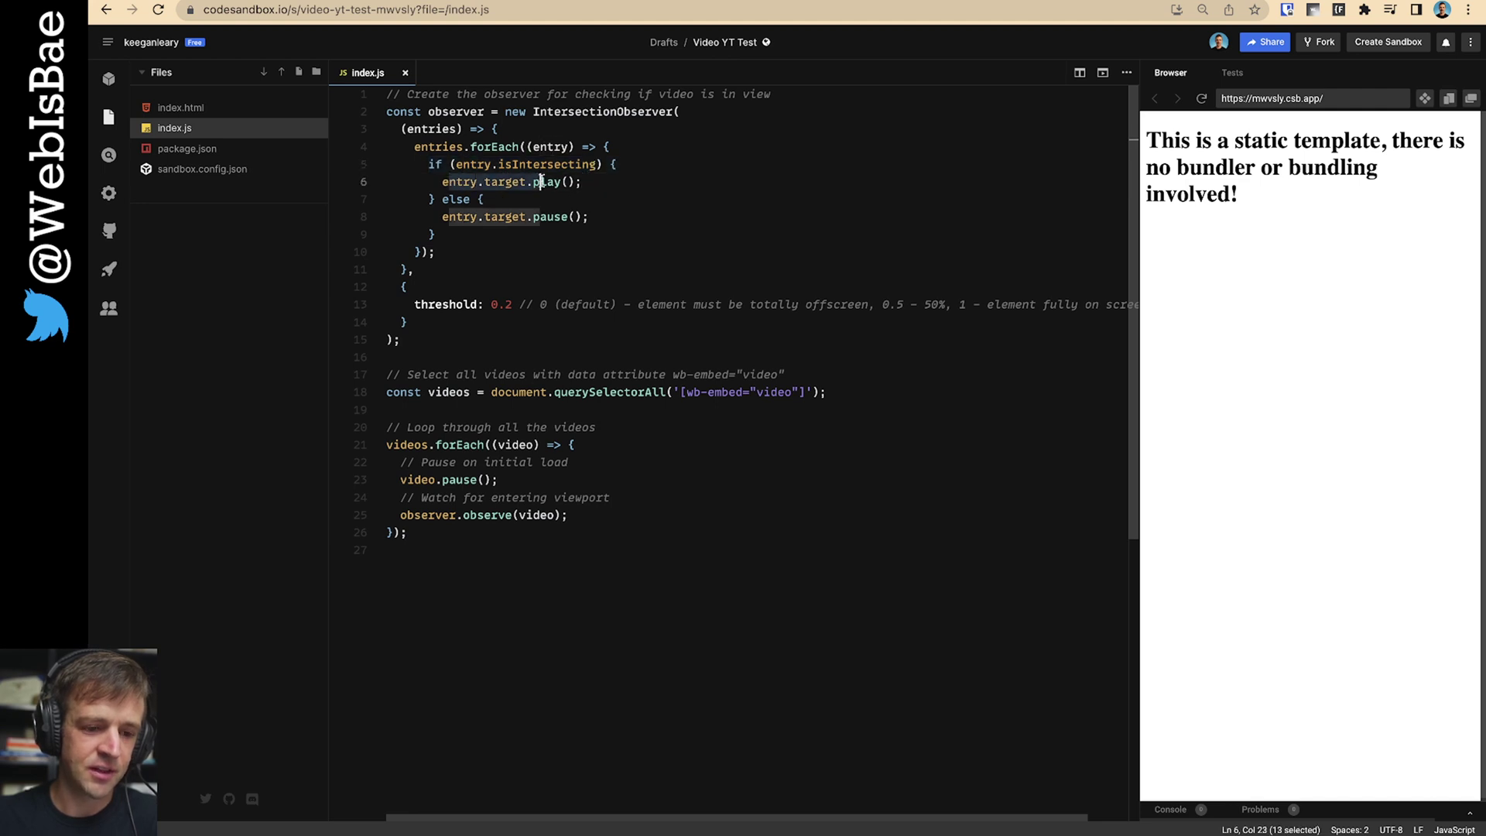
{"action": "left_click", "coordinate": [579, 182]}
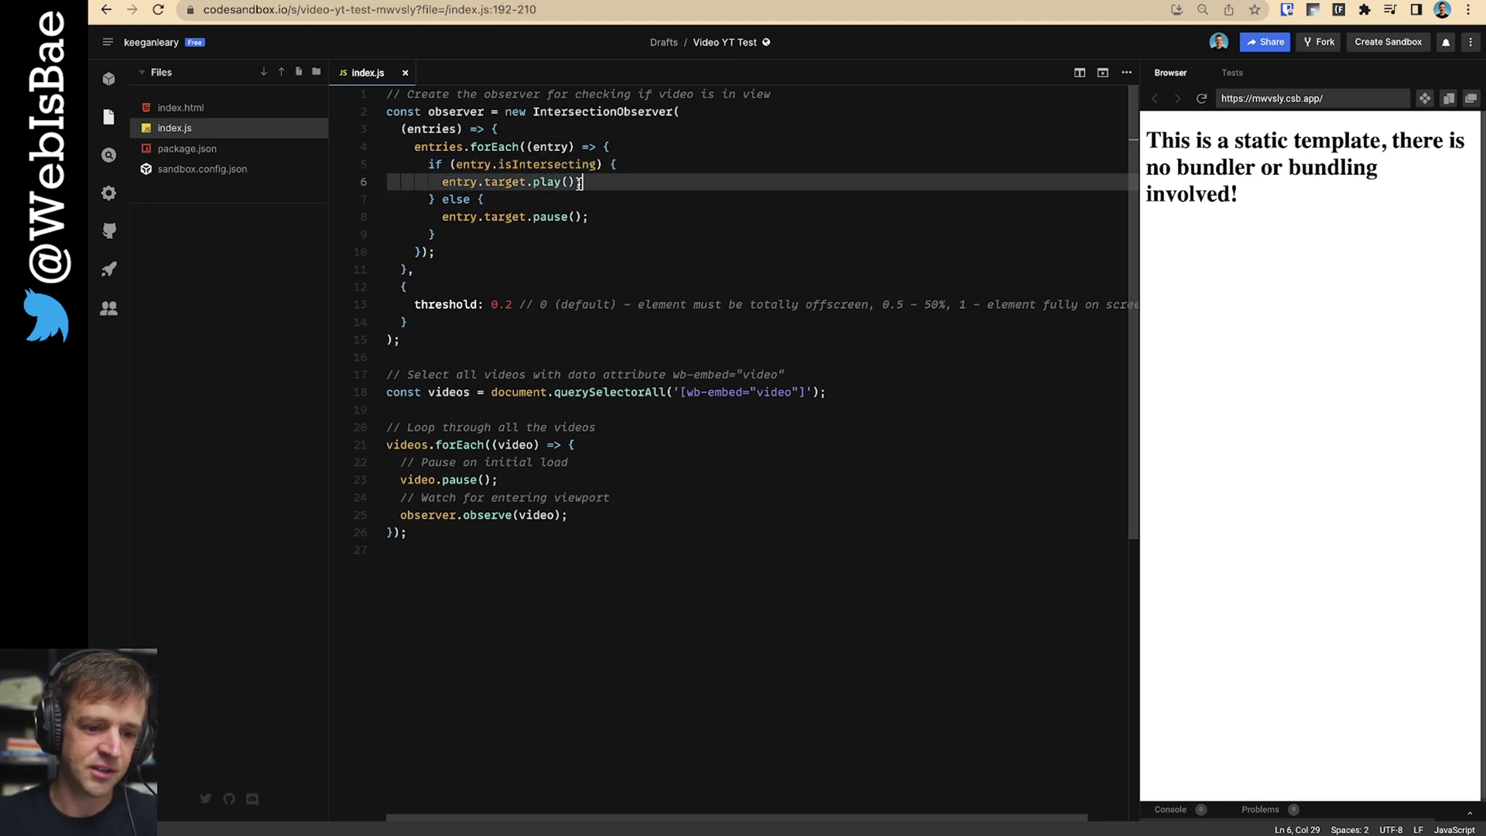
{"action": "left_click_drag", "start_coordinate": [451, 182], "coordinate": [590, 182]}
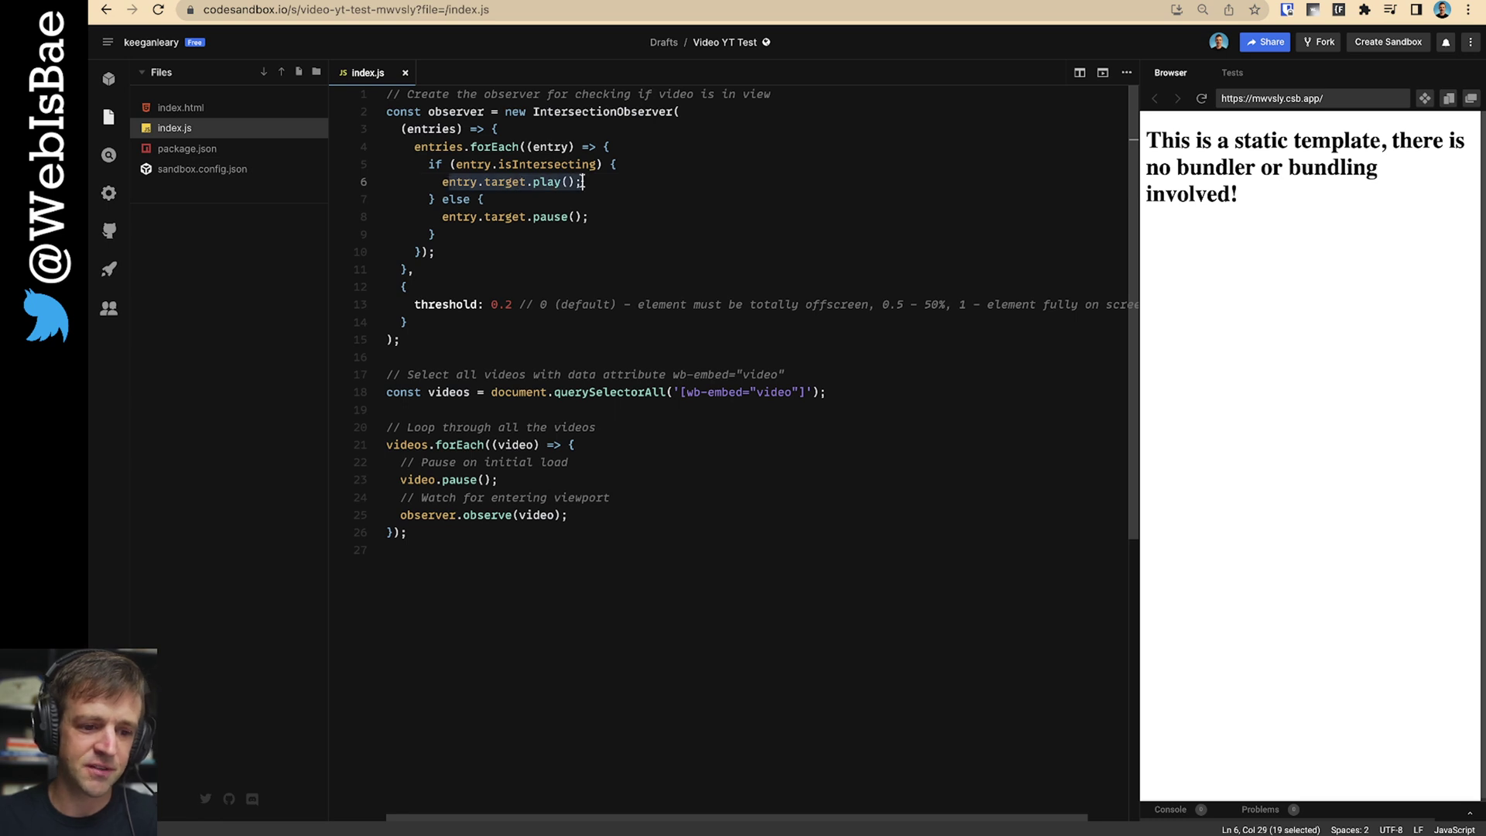
{"action": "left_click", "coordinate": [590, 181]}
{"action": "left_click_drag", "start_coordinate": [388, 113], "coordinate": [451, 331]}
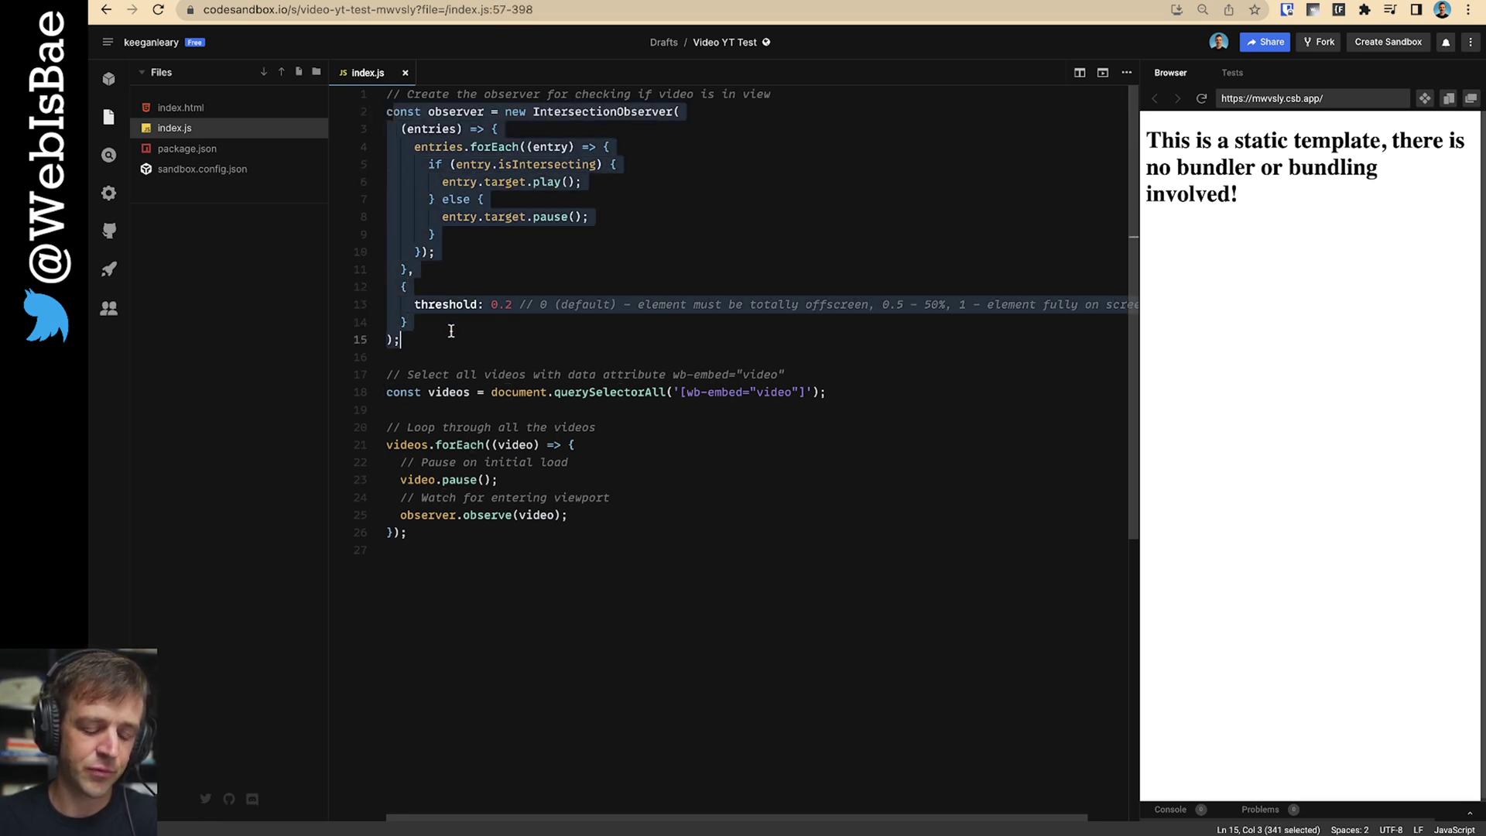
{"action": "left_click", "coordinate": [454, 322]}
{"action": "left_click", "coordinate": [560, 203]}
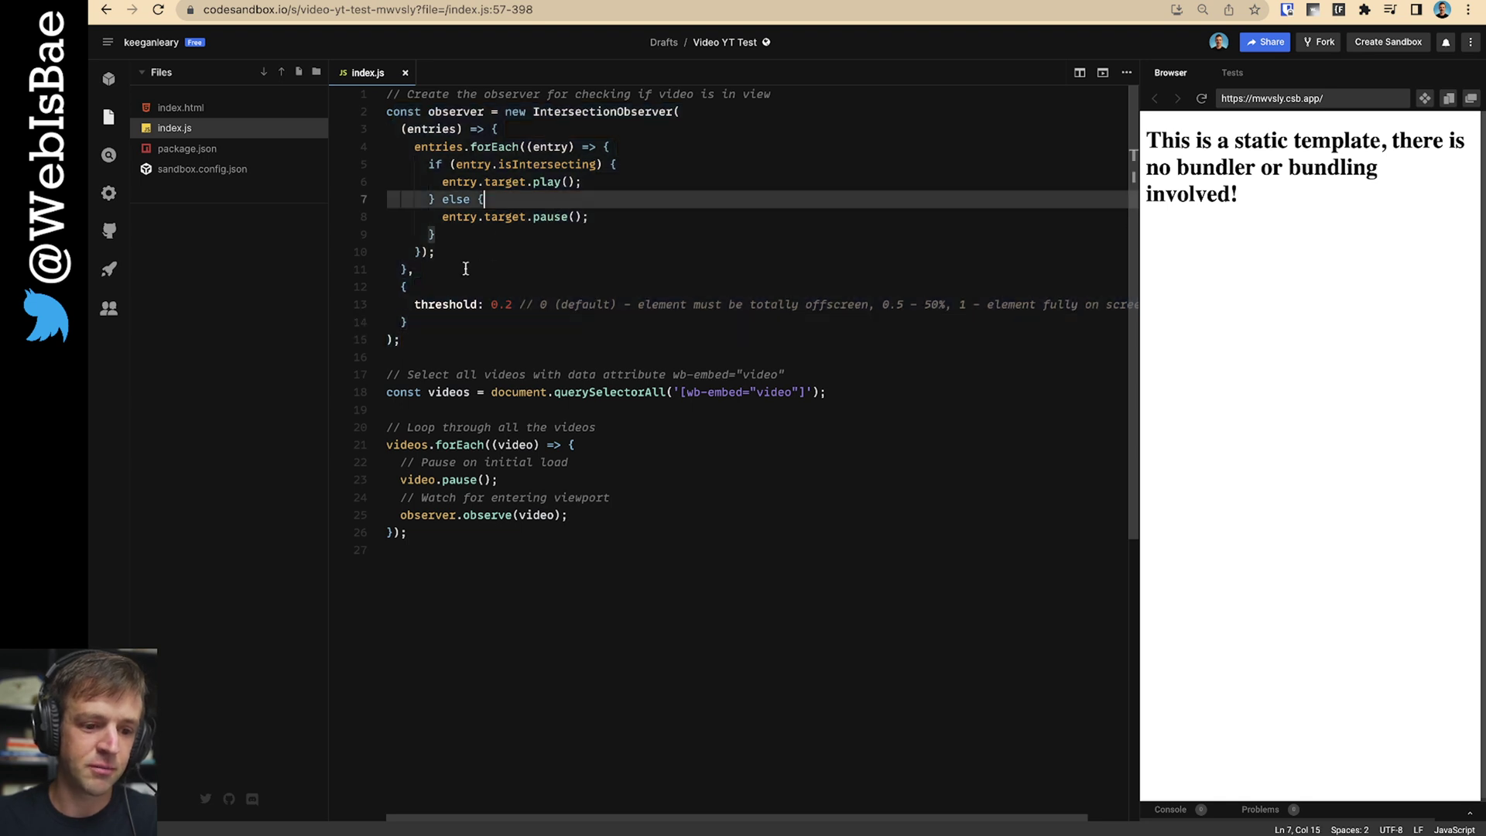
- Try renaming the observer callback's entries parameter and its forEach reference to videos, and undo both edits
{"action": "double_click", "coordinate": [441, 128]}
{"action": "type", "text": "videos"}
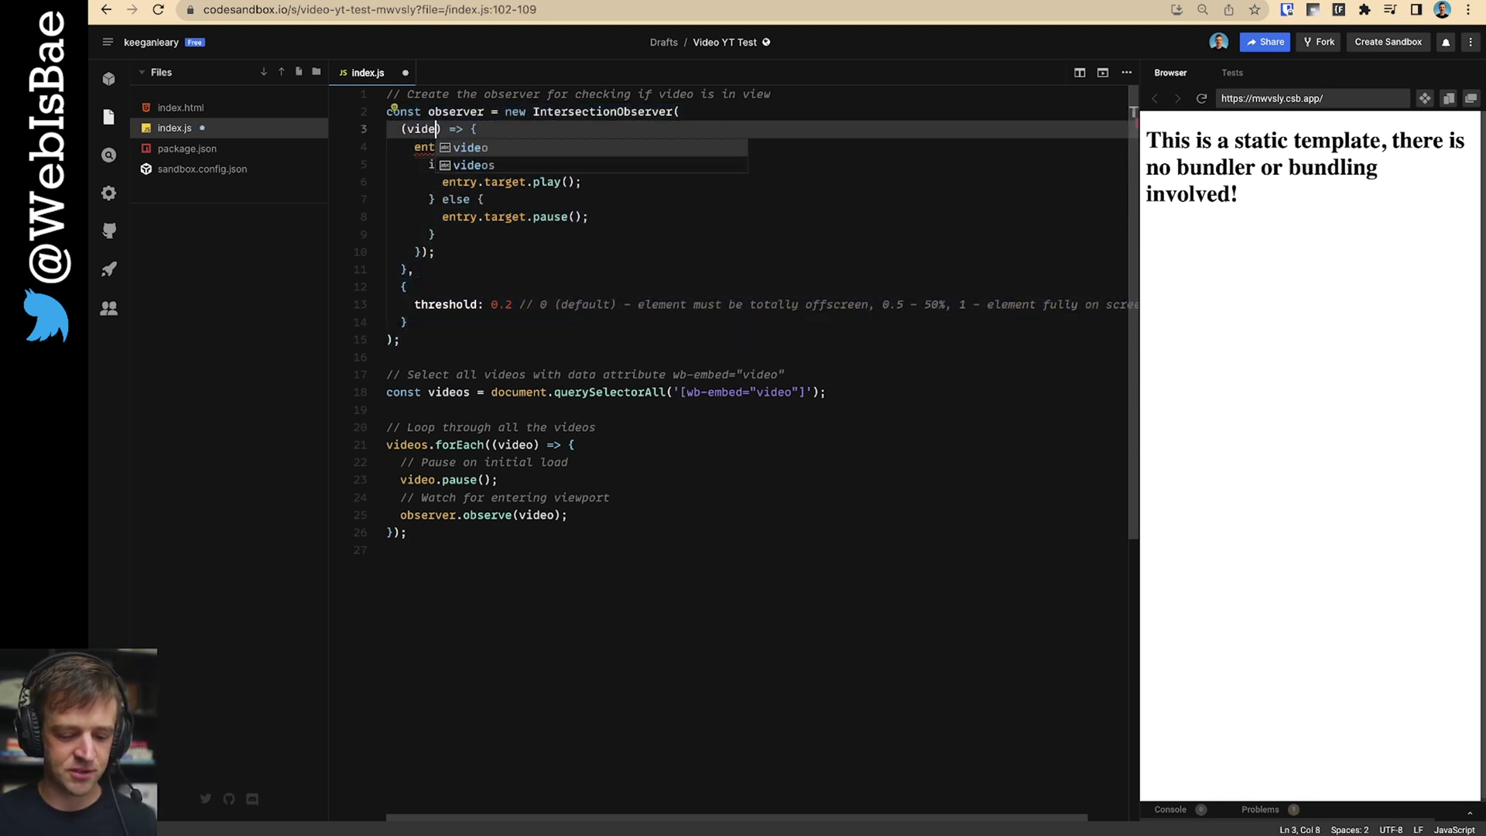
{"action": "double_click", "coordinate": [437, 147]}
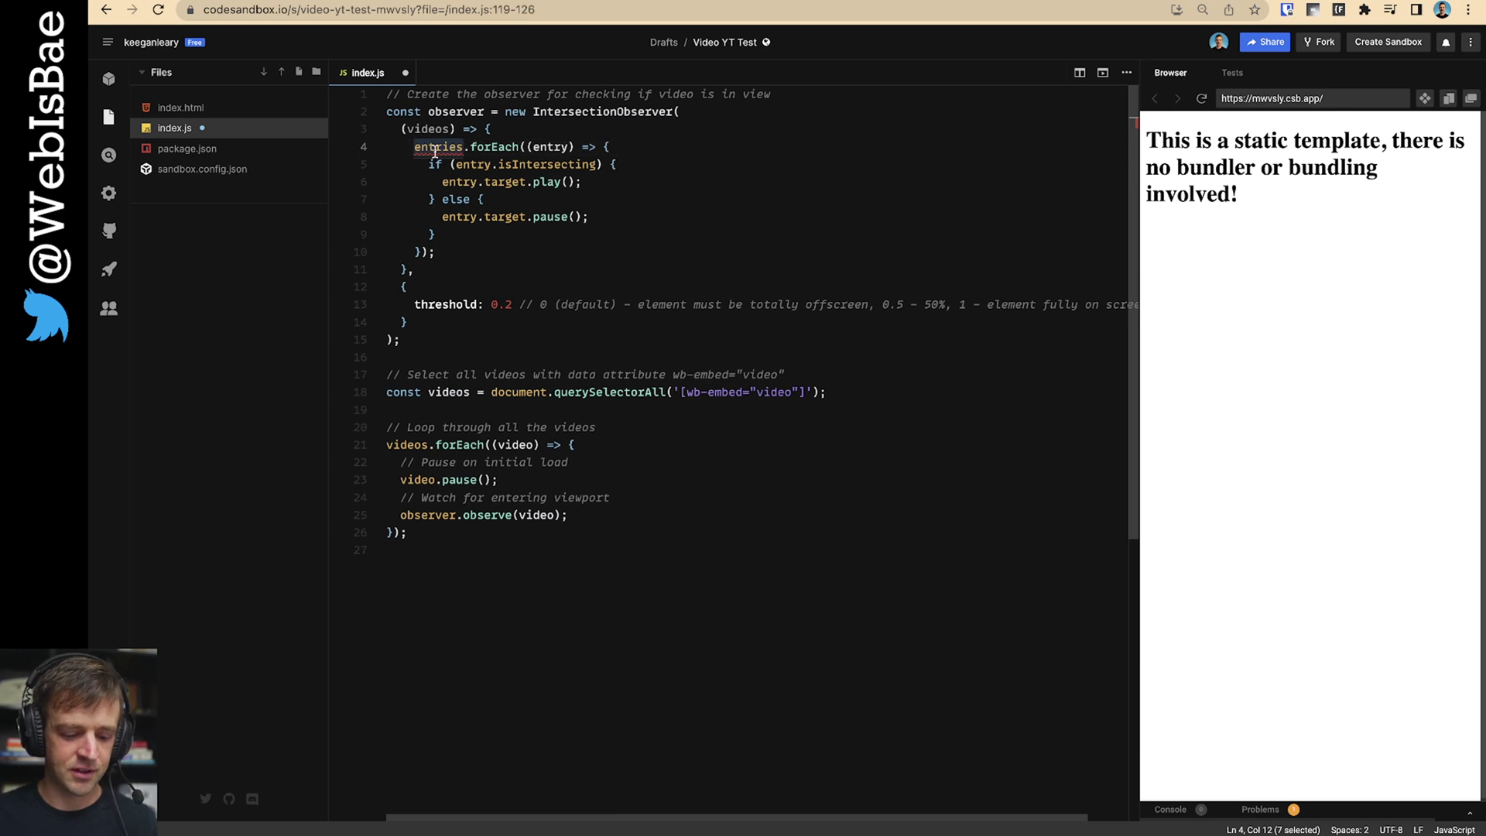
{"action": "type", "text": "videos"}
{"action": "key", "text": "super+z"}
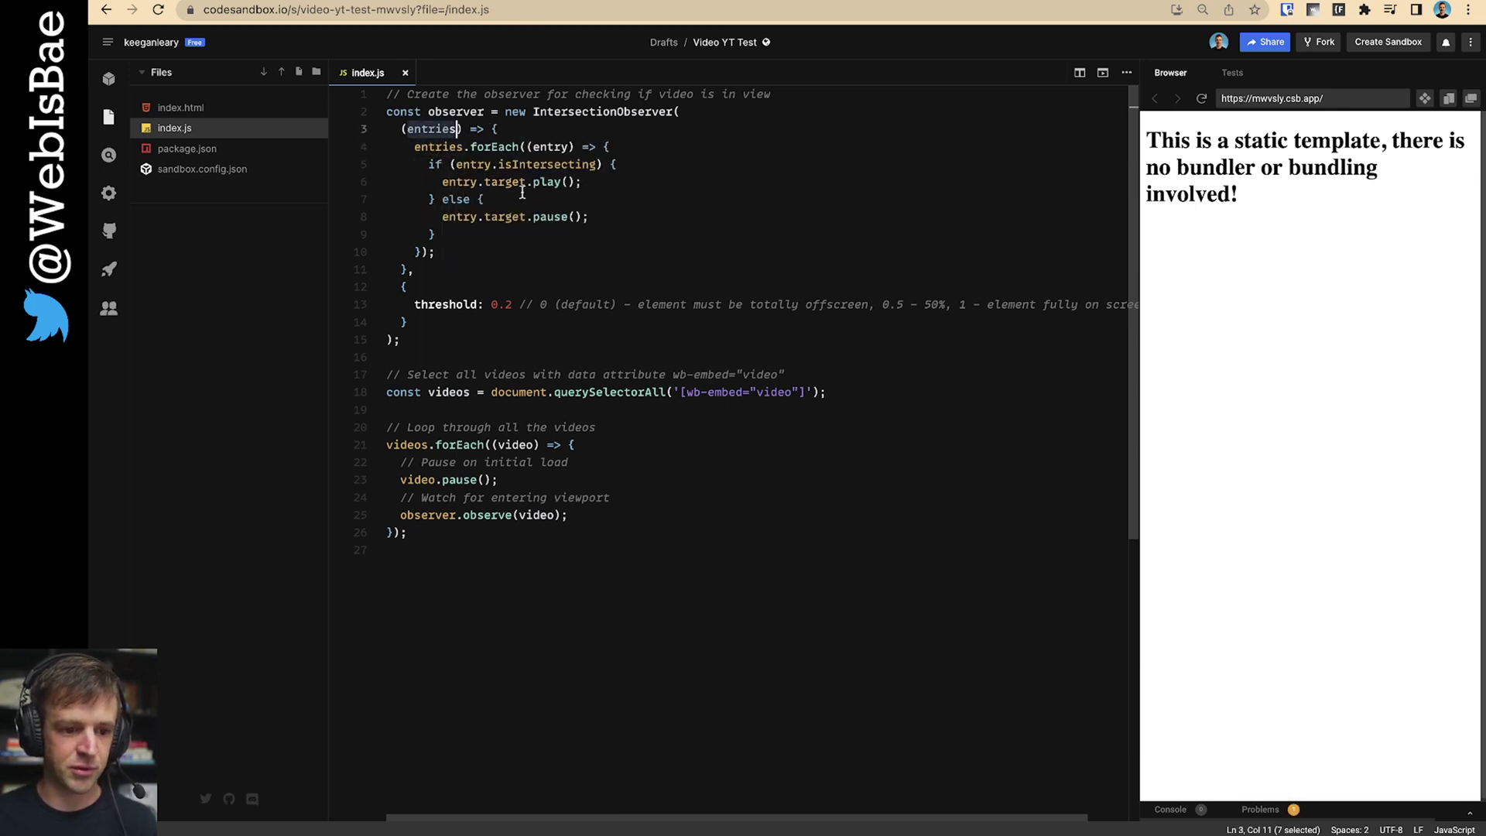
- Examine how the observer's if/else branches play or pause each entry's target video
{"action": "left_click", "coordinate": [533, 195]}
{"action": "left_click_drag", "start_coordinate": [441, 113], "coordinate": [489, 232]}
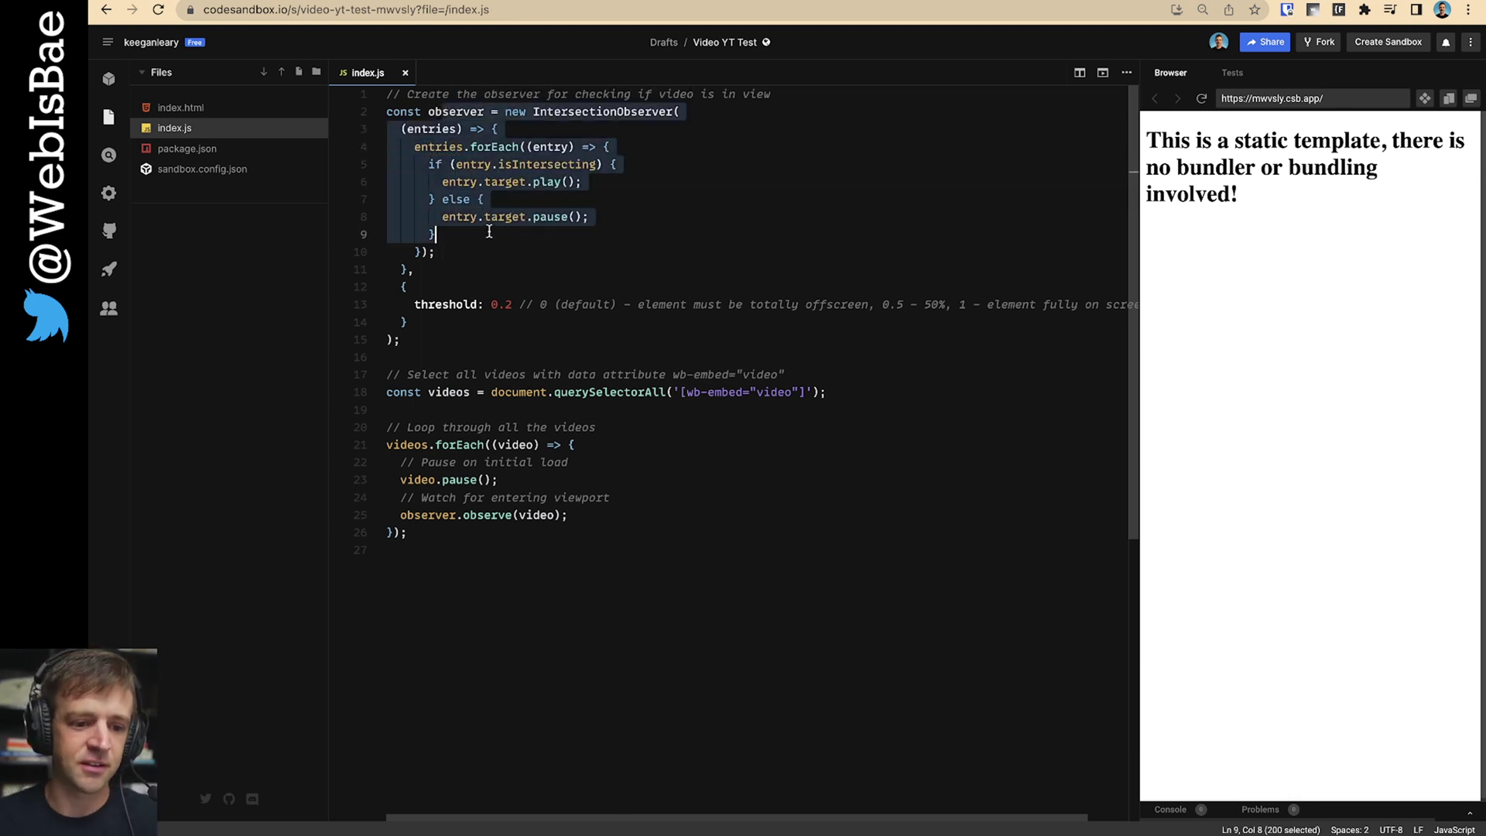
{"action": "left_click", "coordinate": [515, 264]}
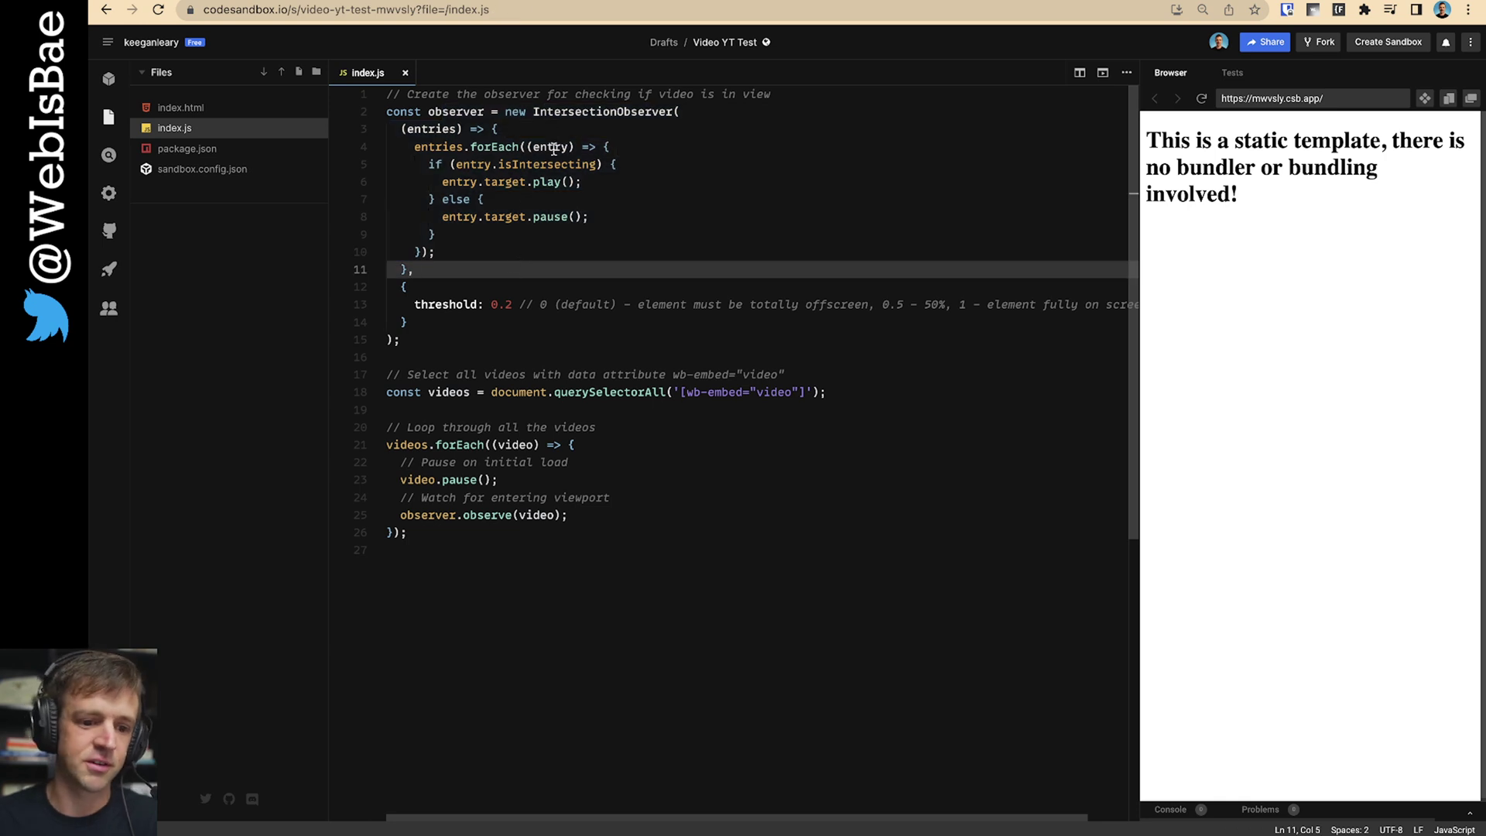
{"action": "left_click", "coordinate": [546, 202]}
{"action": "left_click_drag", "start_coordinate": [461, 182], "coordinate": [578, 190]}
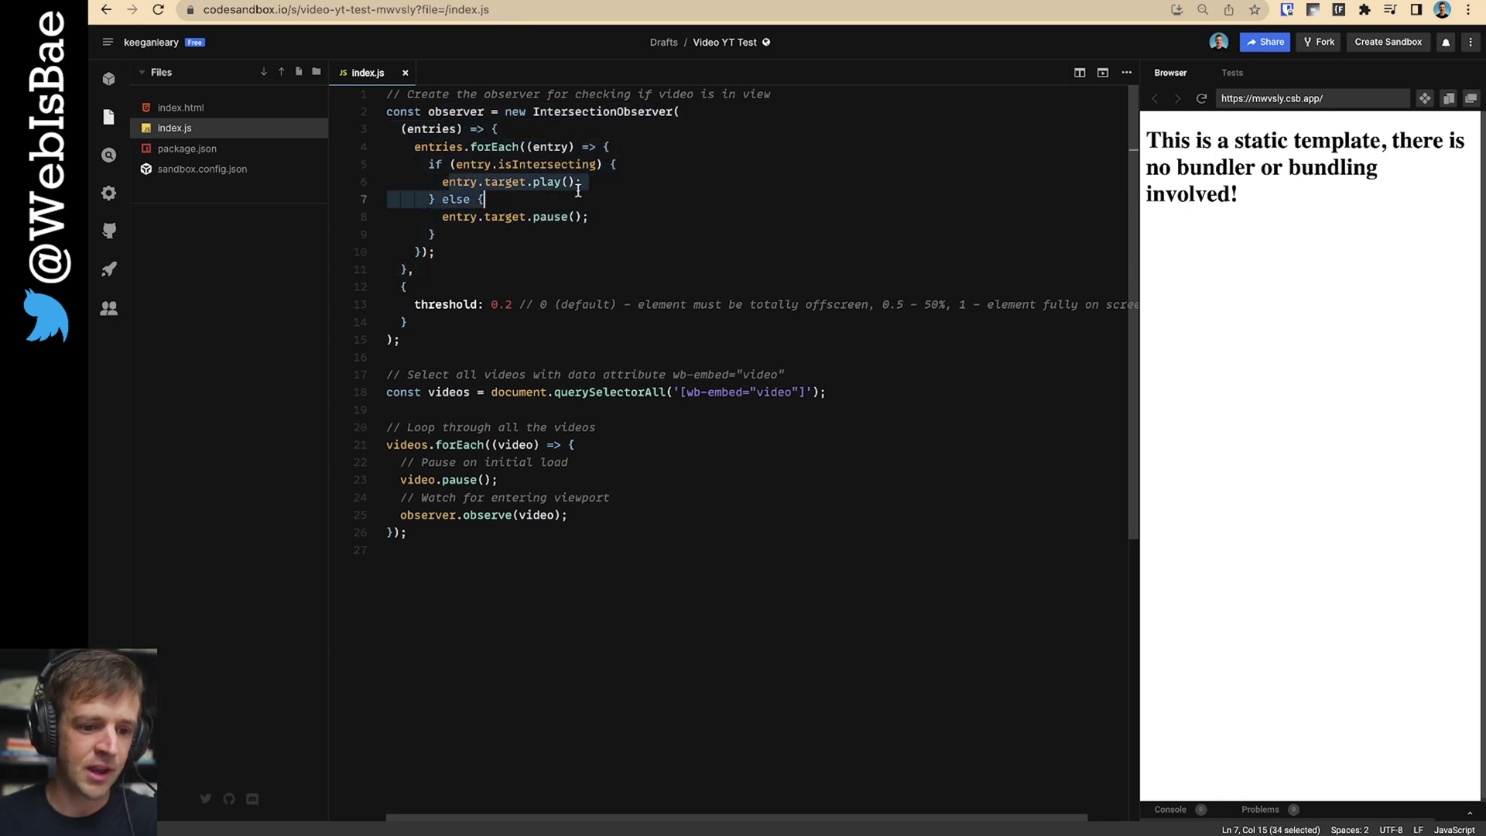
{"action": "left_click", "coordinate": [584, 217]}
{"action": "left_click_drag", "start_coordinate": [462, 219], "coordinate": [586, 218]}
{"action": "left_click", "coordinate": [610, 220]}
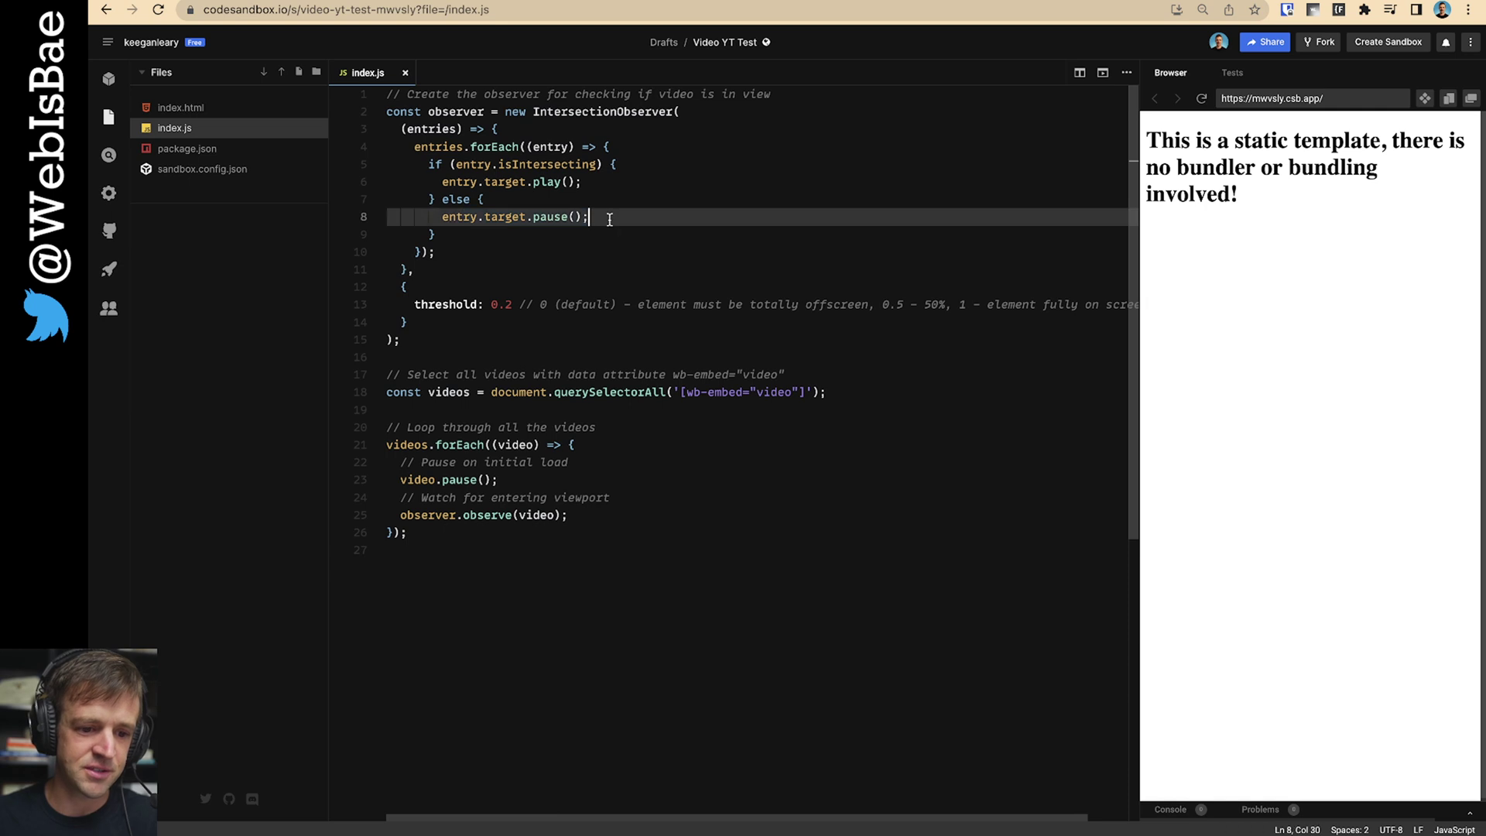
{"action": "left_click", "coordinate": [512, 182]}
{"action": "left_click_drag", "start_coordinate": [458, 218], "coordinate": [561, 218]}
{"action": "left_click", "coordinate": [534, 252]}
- Try an observer threshold of 0, restore it to 0.2 and read the comment explaining the threshold values
{"action": "left_click_drag", "start_coordinate": [420, 307], "coordinate": [439, 307]}
{"action": "key", "text": "Right"}
{"action": "key", "text": "Delete"}
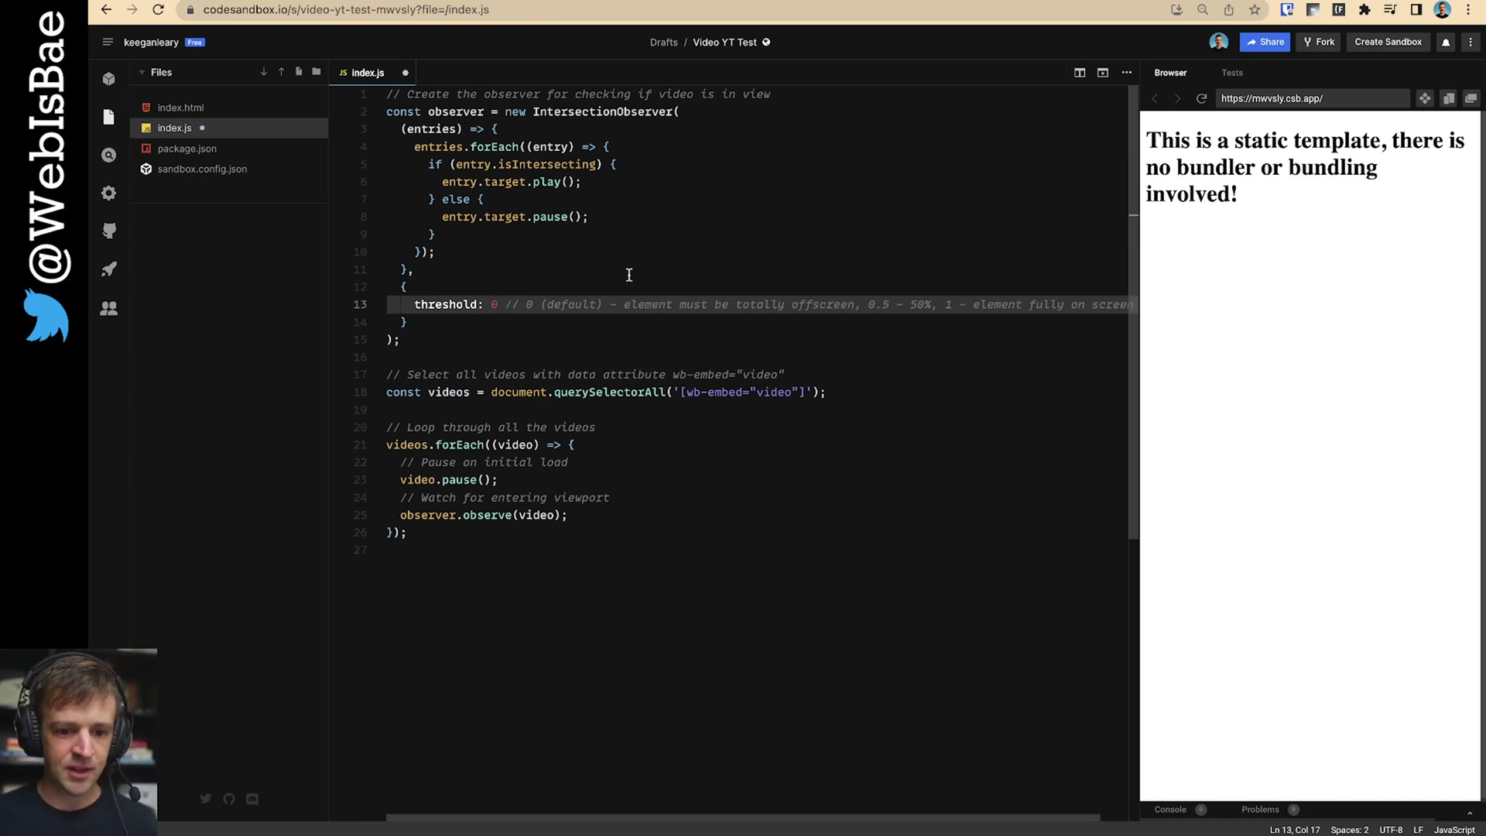
{"action": "type", "text": ".2"}
{"action": "left_click", "coordinate": [761, 251]}
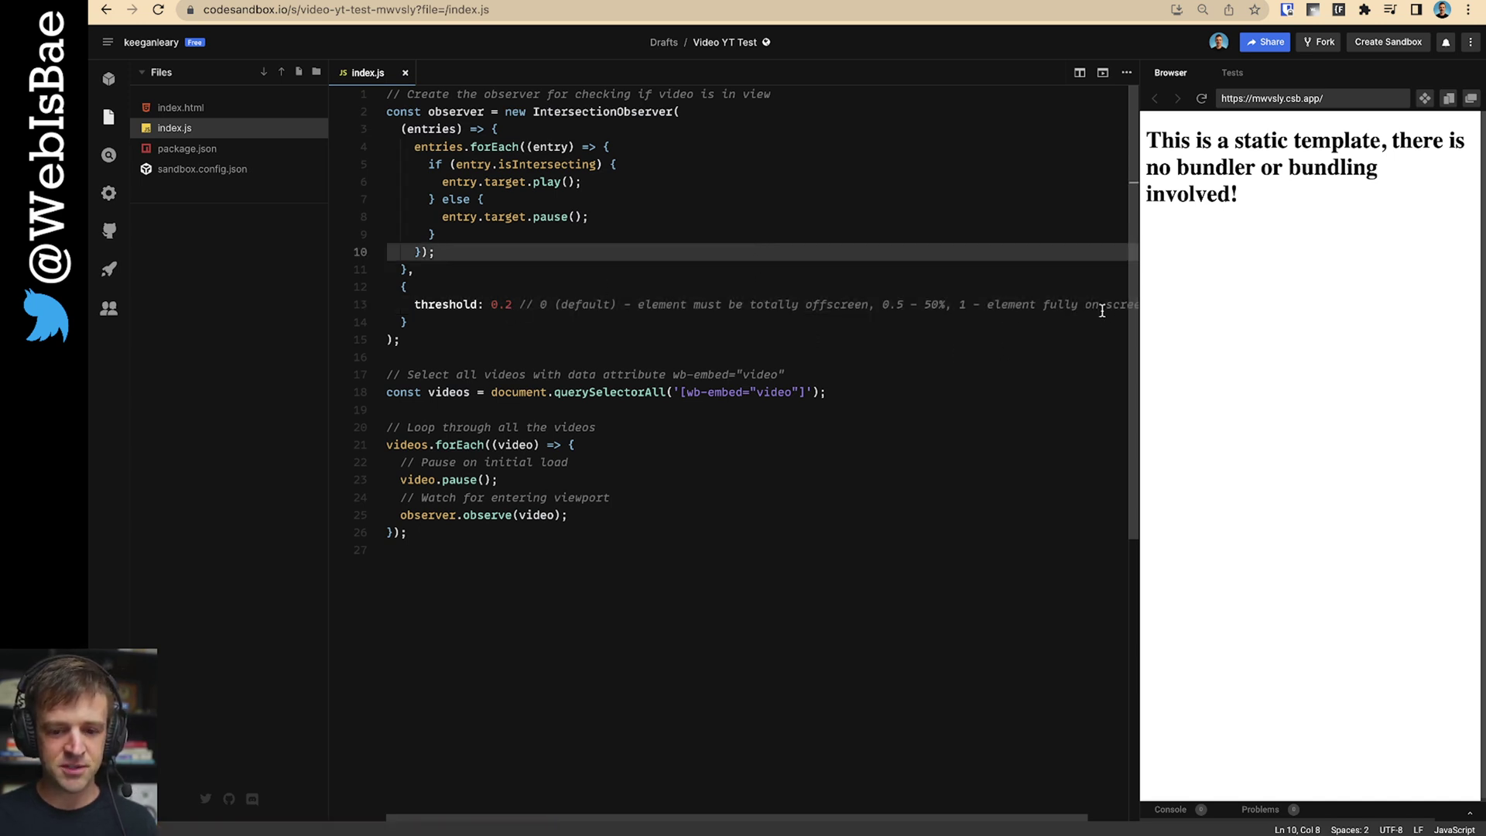
{"action": "left_click", "coordinate": [1014, 304]}
- Examine the wb-embed="video" selector in the script and compare it with the attribute in Webflow's second HTML Embed code
{"action": "left_click", "coordinate": [575, 374]}
{"action": "scroll", "coordinate": [524, 406], "scroll_direction": "down", "scroll_amount": 2}
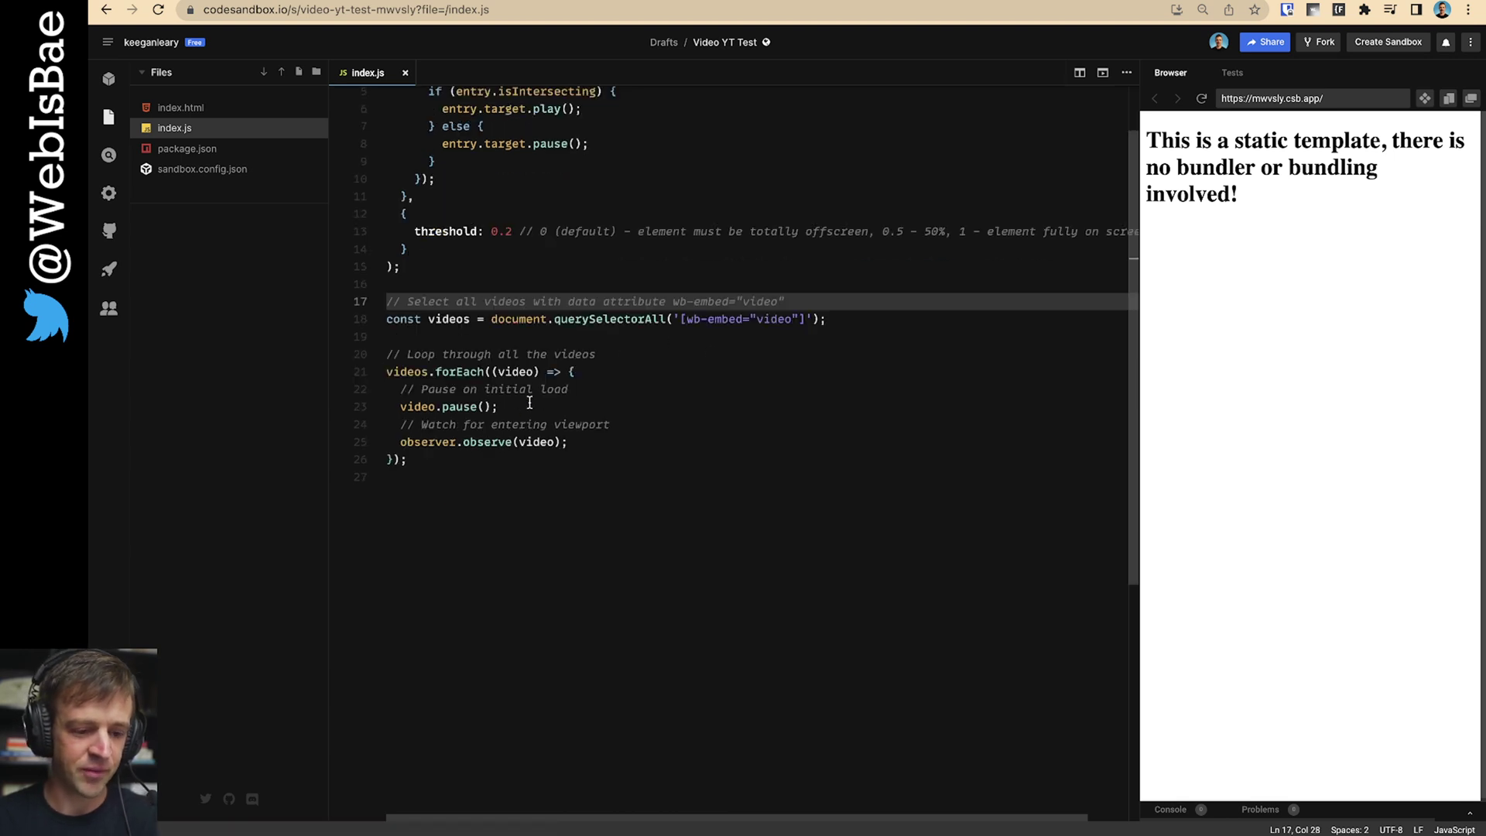
{"action": "left_click", "coordinate": [607, 323]}
{"action": "left_click_drag", "start_coordinate": [843, 324], "coordinate": [393, 319]}
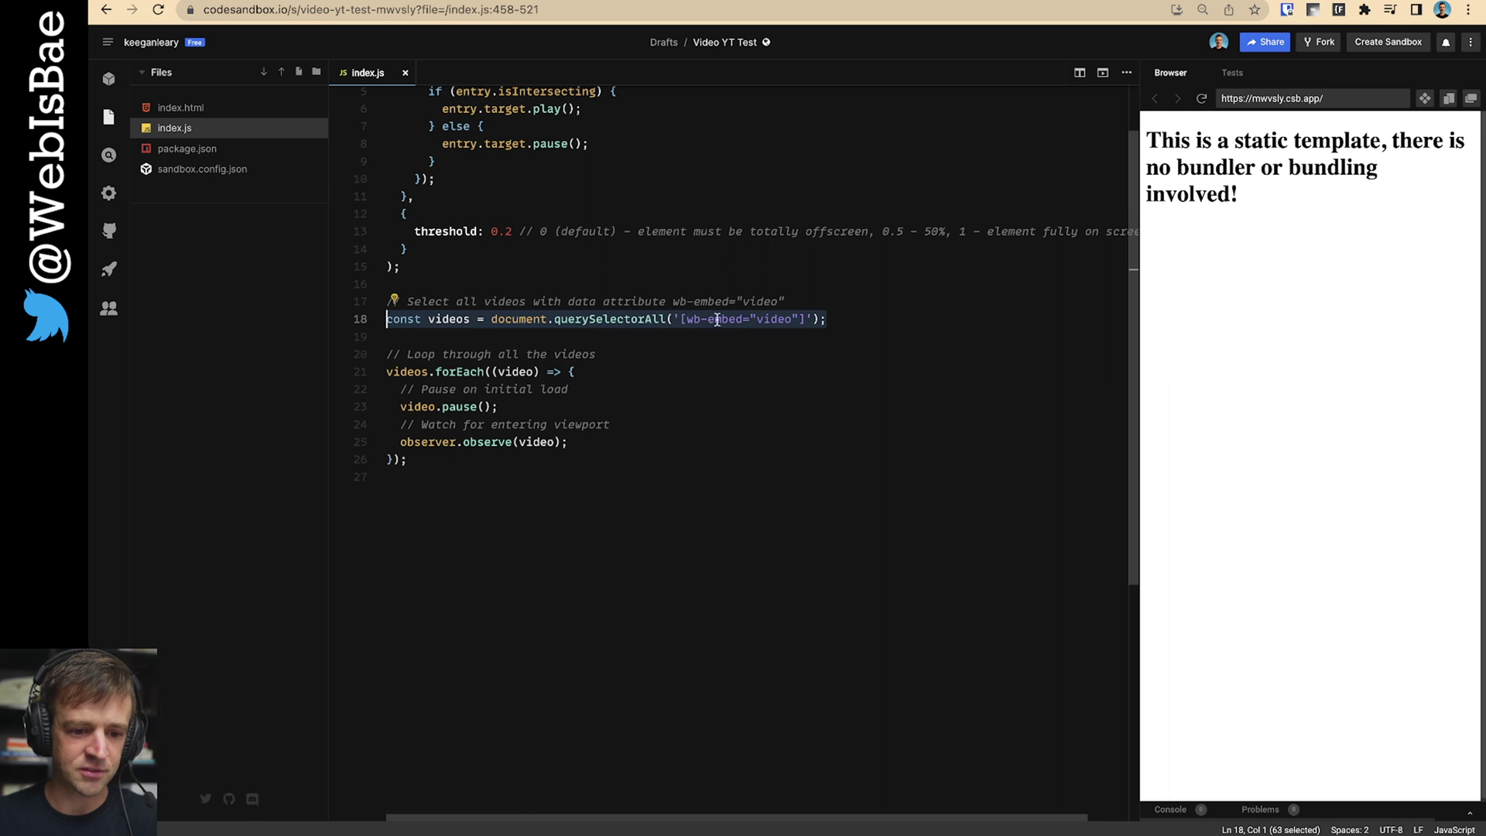
{"action": "left_click_drag", "start_coordinate": [680, 321], "coordinate": [779, 321]}
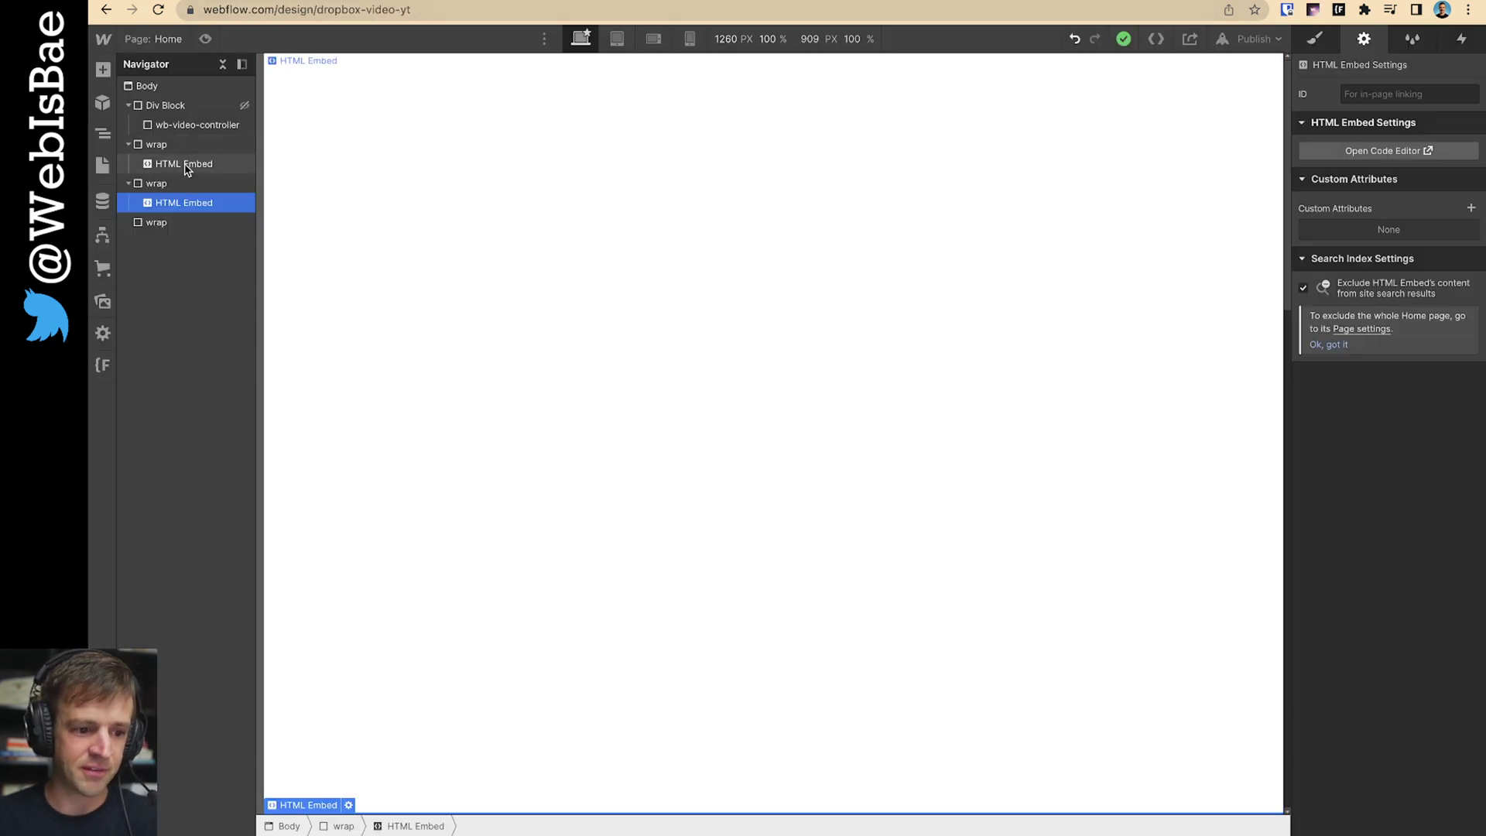
{"action": "left_click", "coordinate": [1362, 152]}
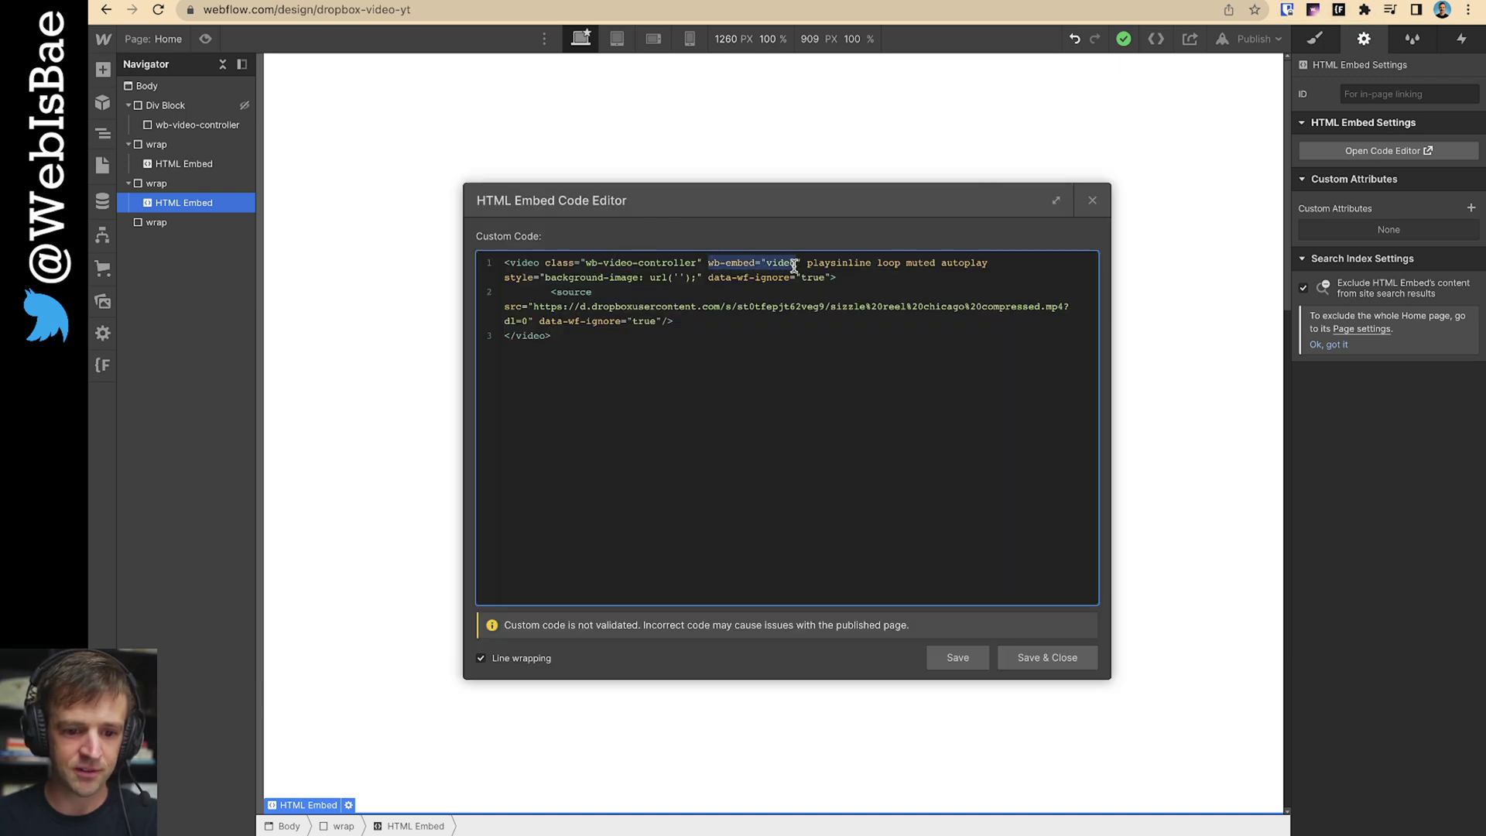
{"action": "left_click", "coordinate": [1091, 200]}
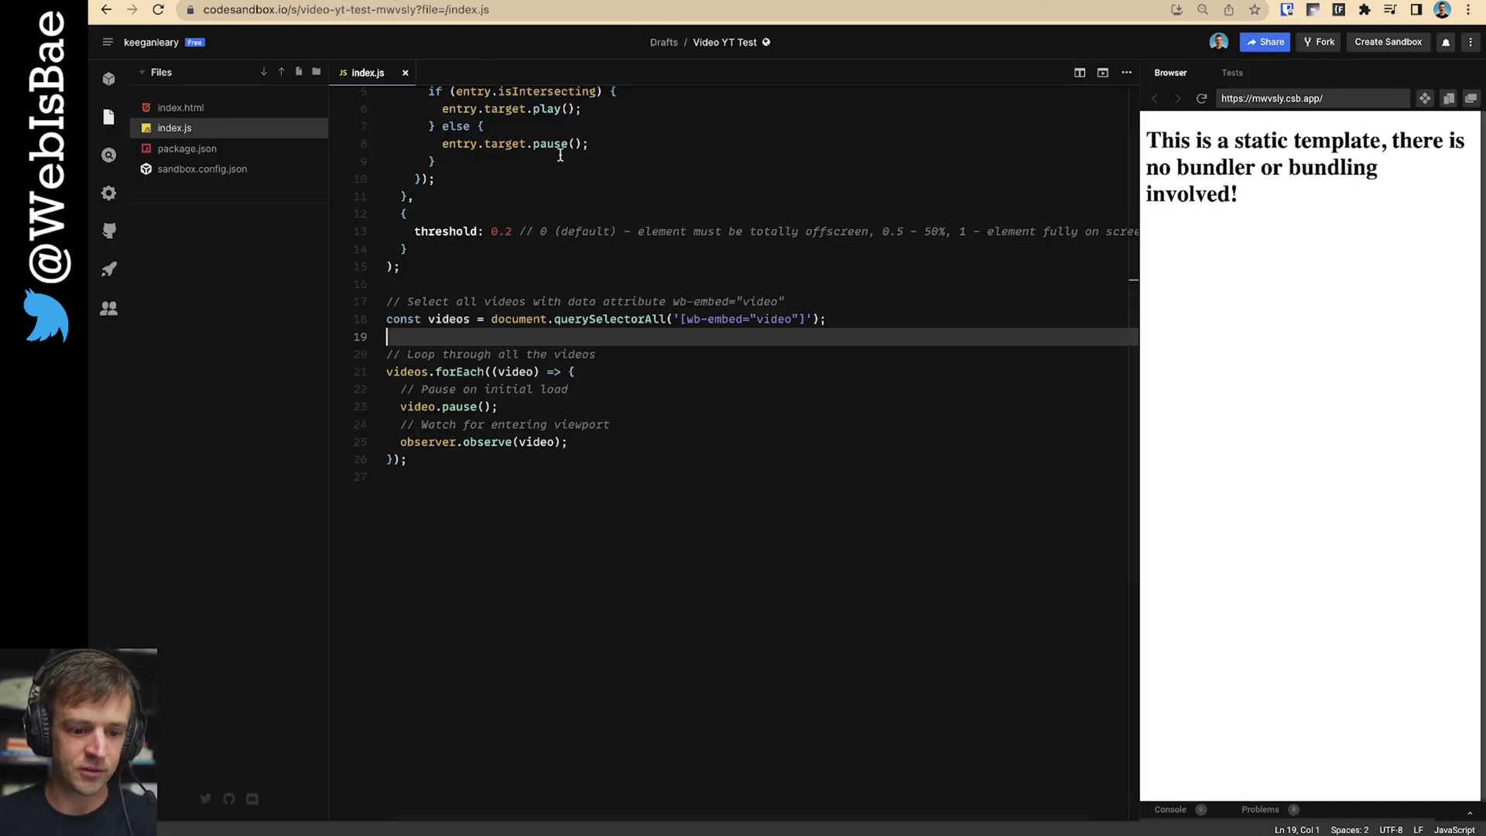
- Switch back to CodeSandbox and examine the videos.forEach loop with its pause and observer.observe calls
{"action": "left_click", "coordinate": [634, 317]}
{"action": "scroll", "coordinate": [541, 348], "scroll_direction": "down", "scroll_amount": 2}
{"action": "left_click", "coordinate": [462, 388]}
{"action": "left_click", "coordinate": [378, 301], "text": "shift"}
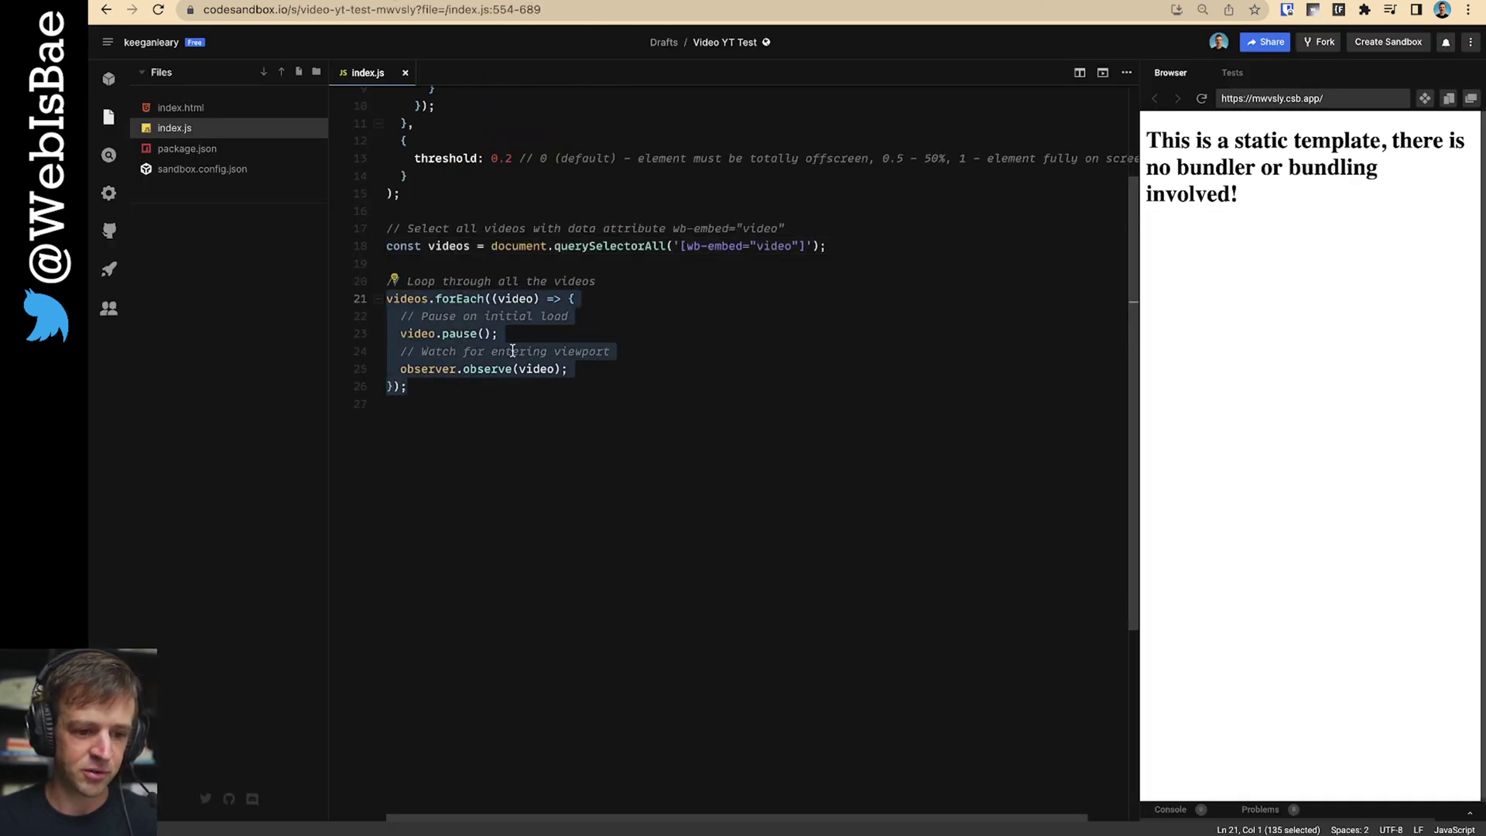
{"action": "left_click_drag", "start_coordinate": [498, 333], "coordinate": [407, 333]}
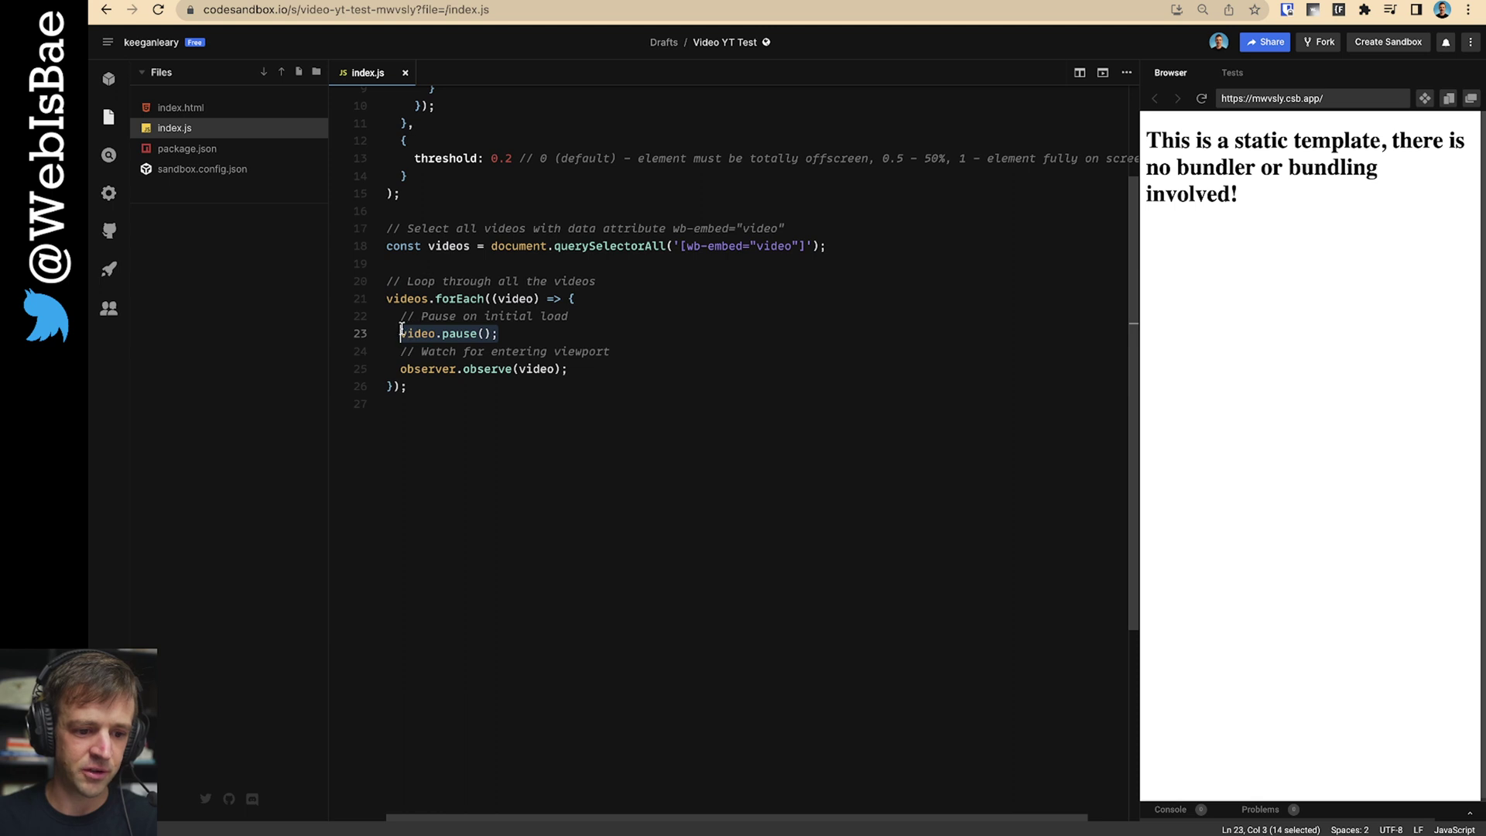
{"action": "left_click", "coordinate": [411, 344]}
{"action": "left_click_drag", "start_coordinate": [577, 372], "coordinate": [409, 370]}
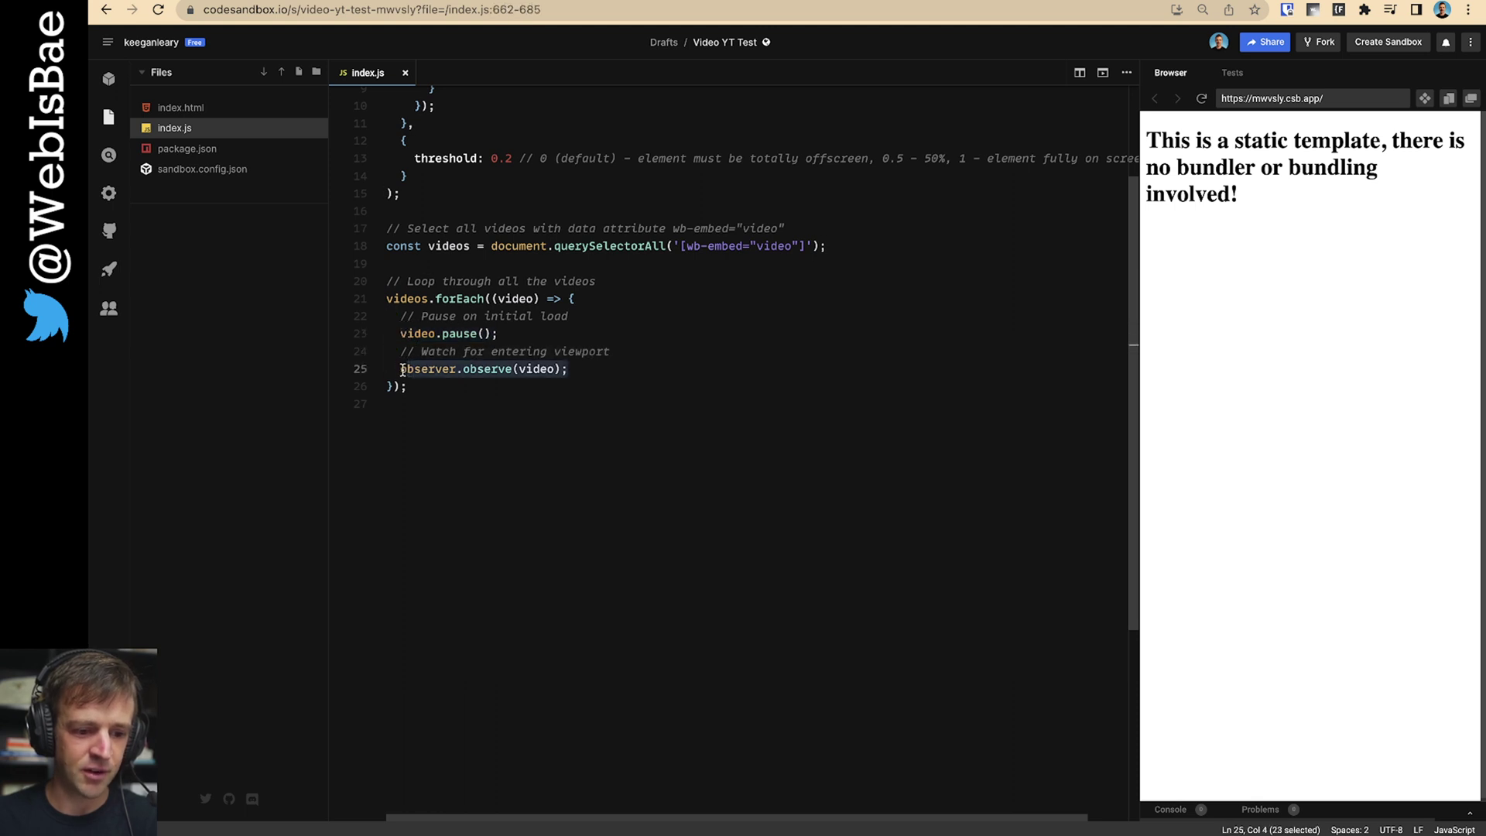
{"action": "double_click", "coordinate": [540, 378]}
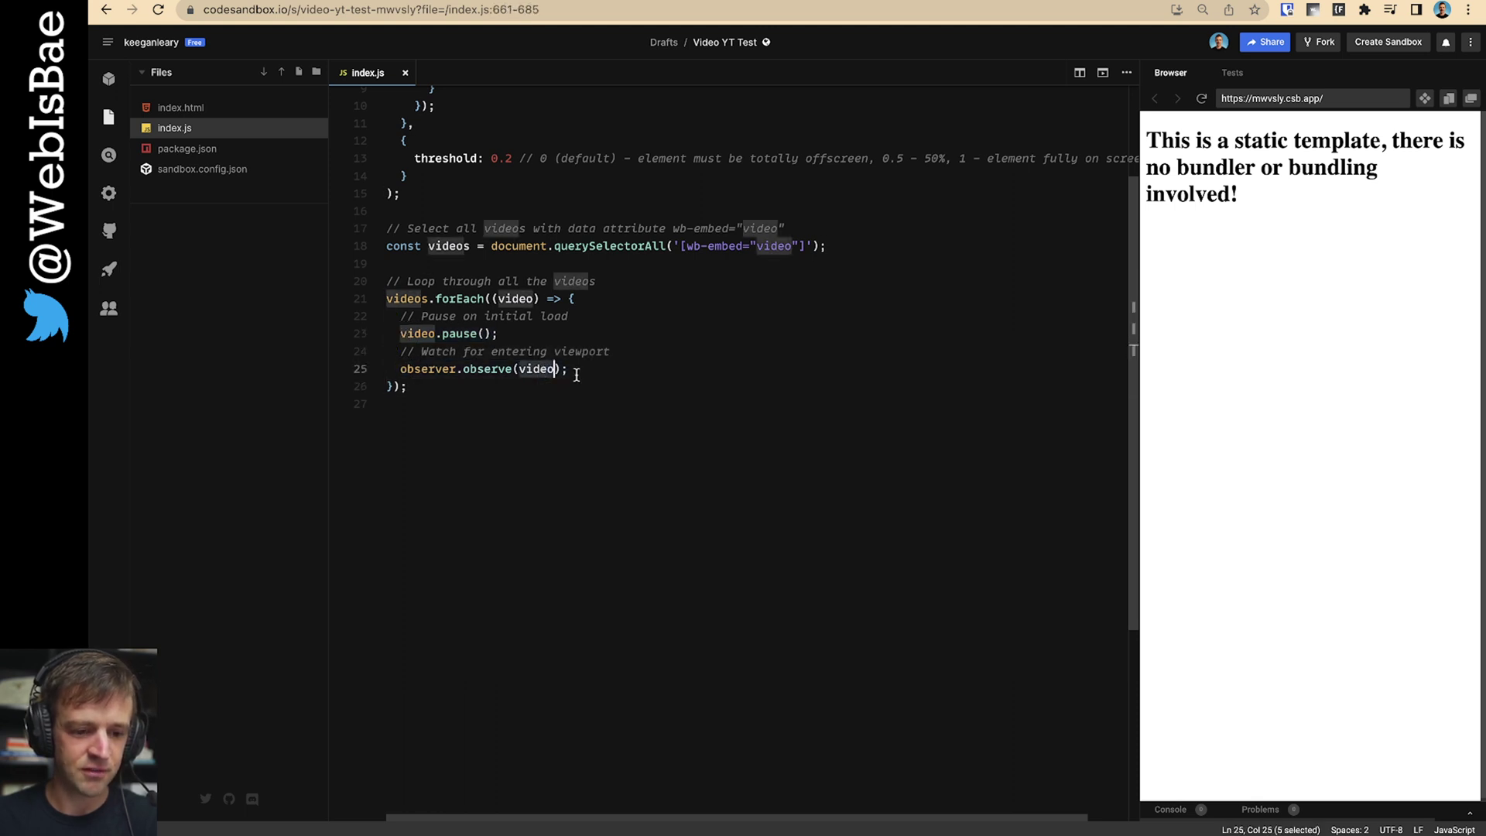
{"action": "left_click", "coordinate": [540, 361]}
- Review how the observed videos relate to the entries, the isIntersecting check and the play call in the observer
{"action": "scroll", "coordinate": [568, 364], "scroll_direction": "up", "scroll_amount": 3}
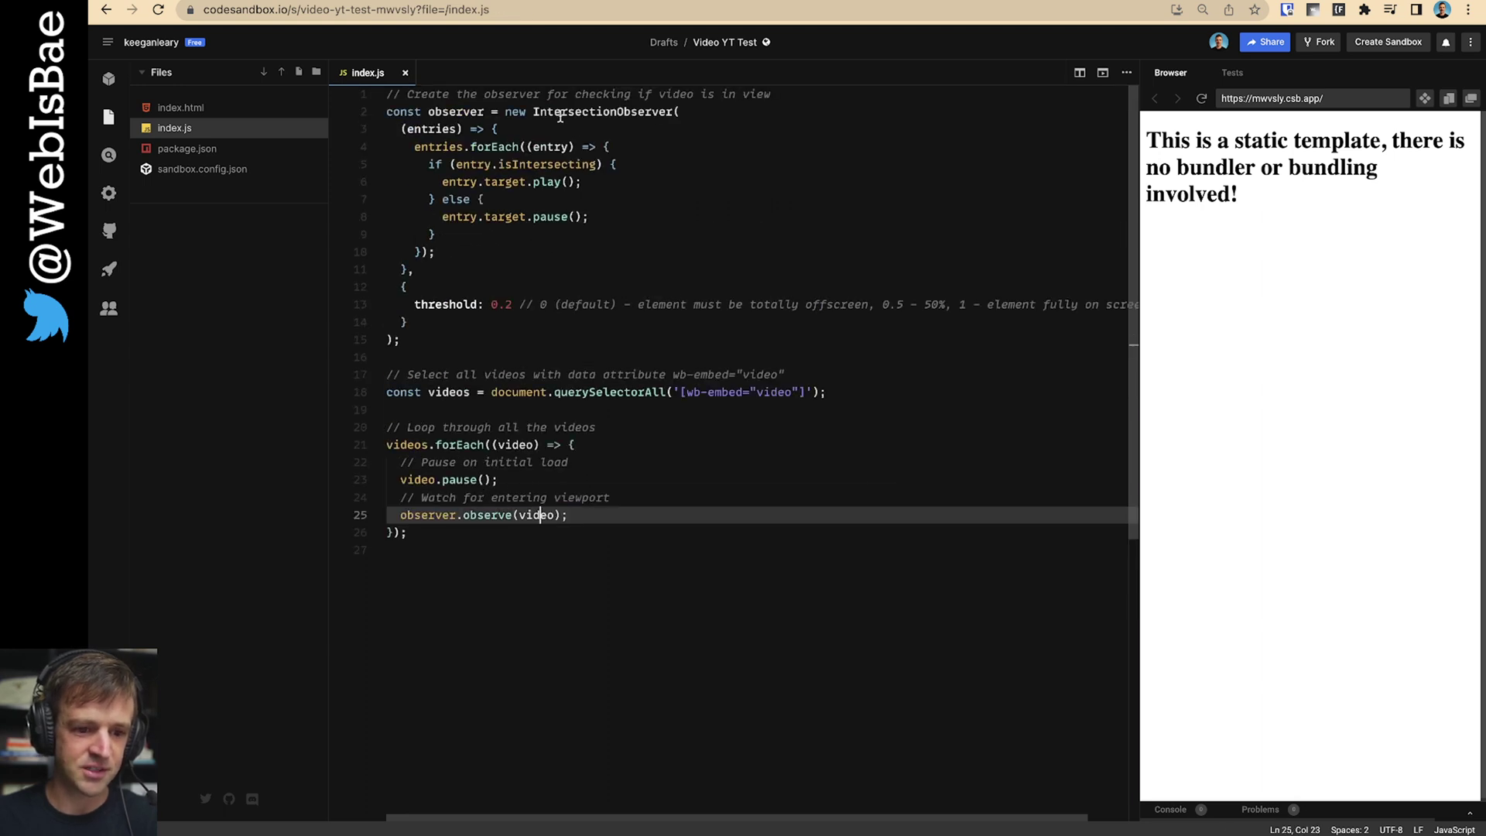
{"action": "mouse_move", "coordinate": [562, 113]}
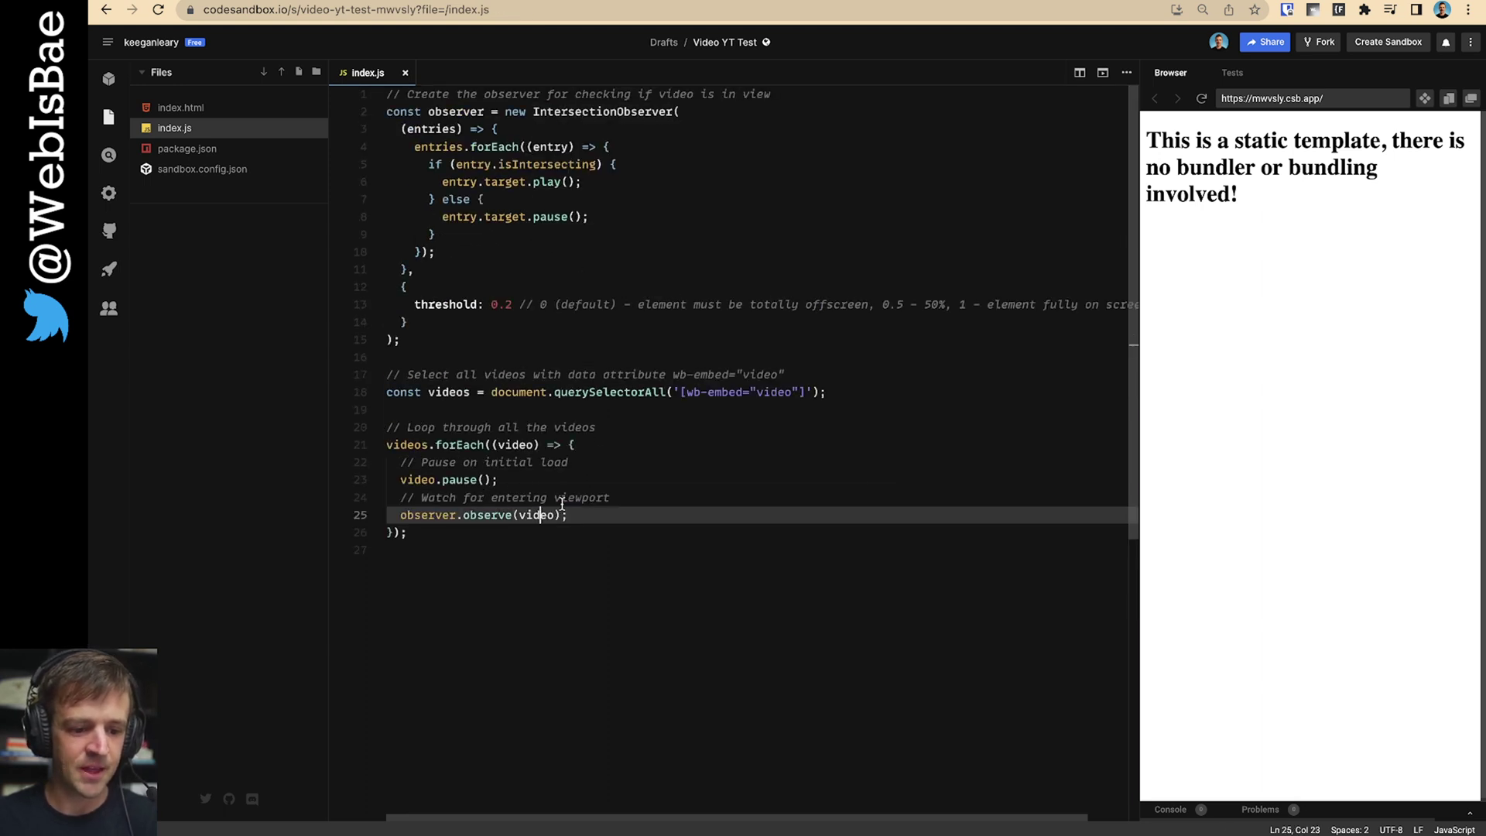
{"action": "left_click_drag", "start_coordinate": [562, 504], "coordinate": [554, 480]}
{"action": "left_click_drag", "start_coordinate": [444, 145], "coordinate": [554, 150]}
{"action": "left_click", "coordinate": [554, 149]}
{"action": "left_click", "coordinate": [539, 149], "text": "shift"}
{"action": "key", "text": "Down"}
{"action": "key", "text": "Down"}
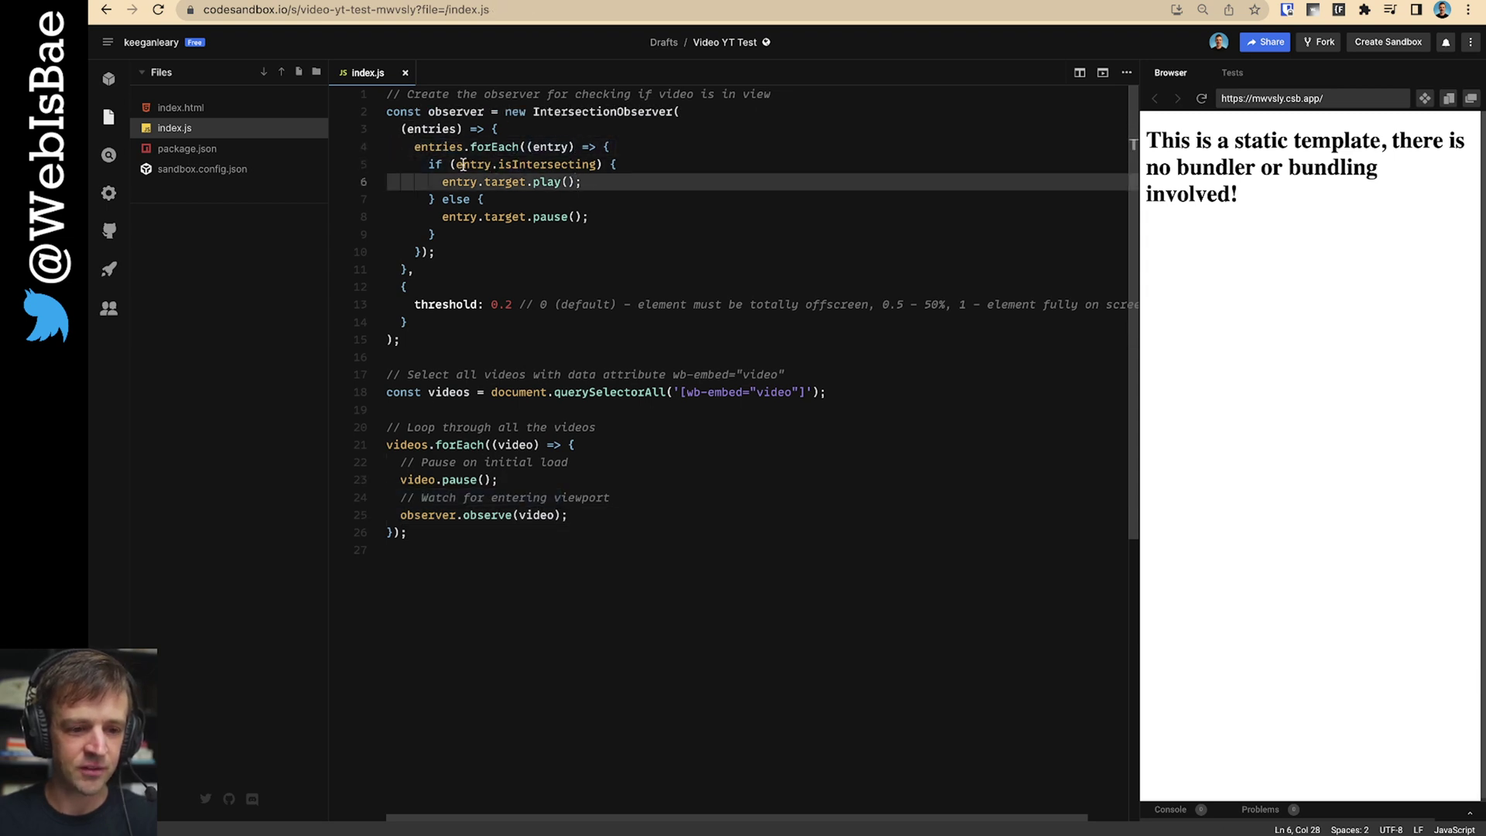
{"action": "left_click_drag", "start_coordinate": [461, 164], "coordinate": [511, 179]}
{"action": "left_click", "coordinate": [547, 182]}
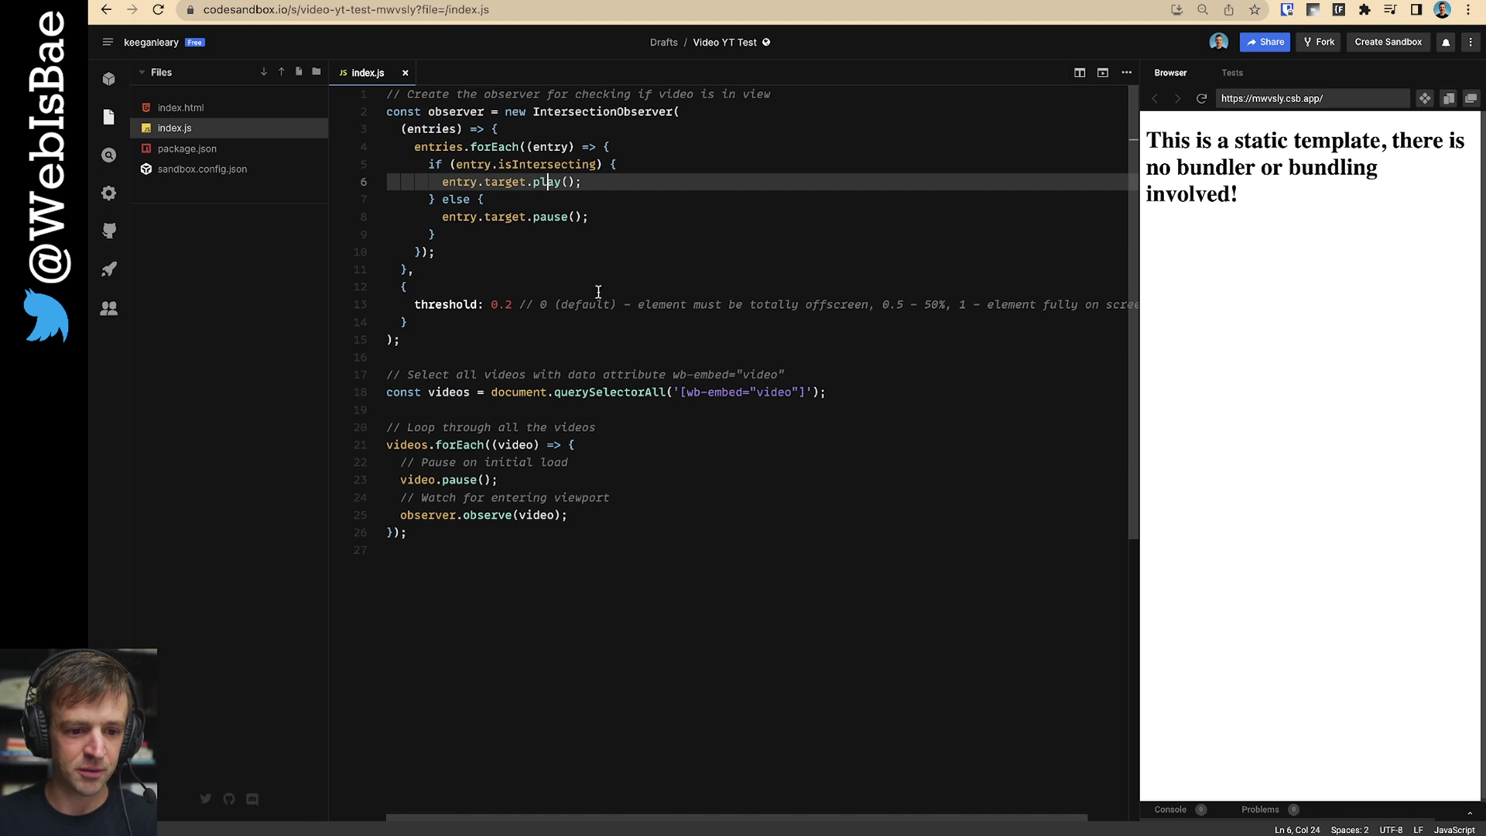
- Switch to the published site and examine how the videos behave while moving back up the page
{"action": "left_click", "coordinate": [590, 489]}
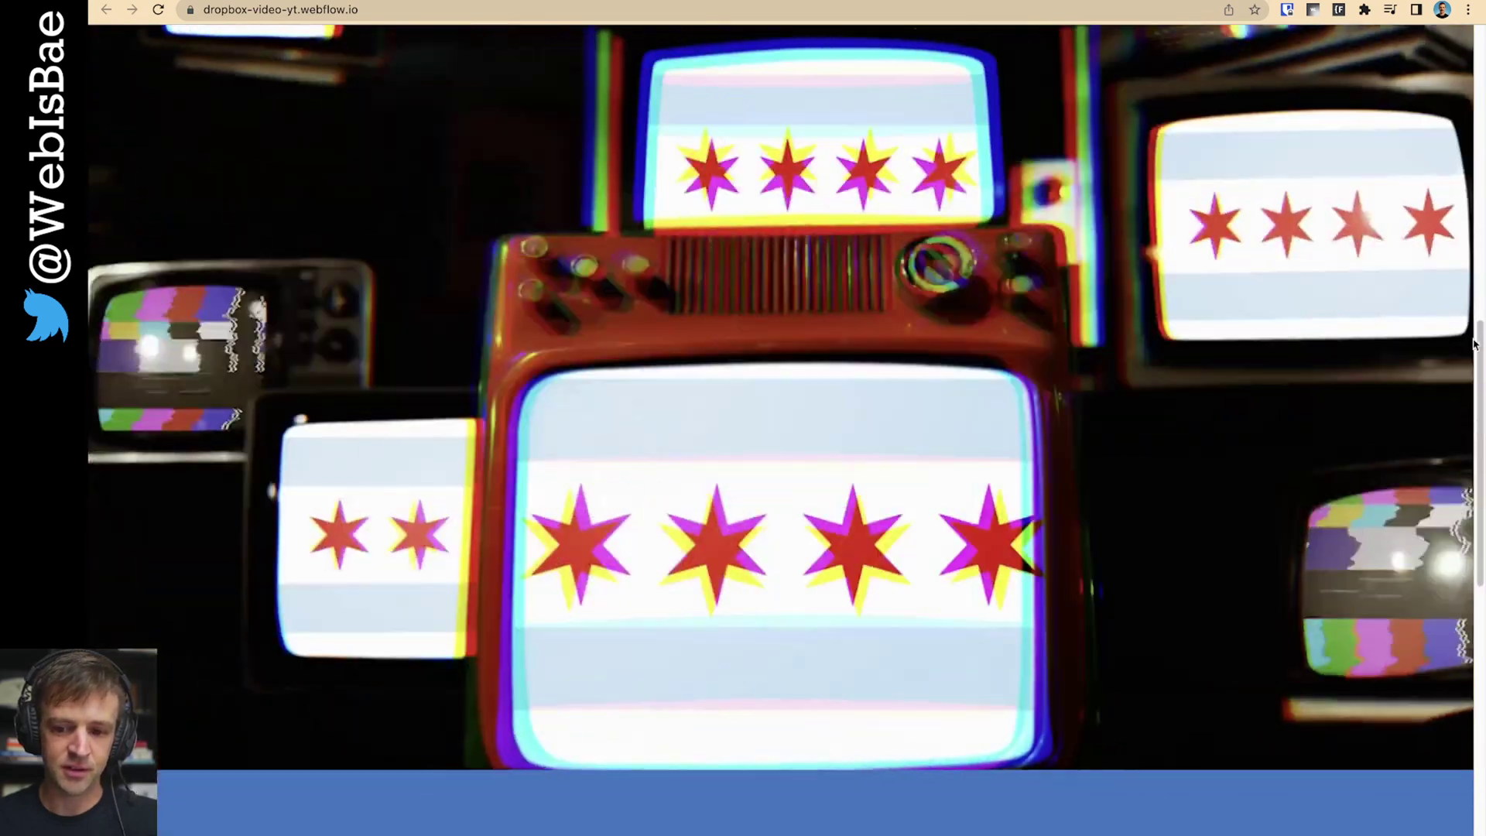
{"action": "left_click_drag", "start_coordinate": [1475, 344], "coordinate": [1457, 47]}
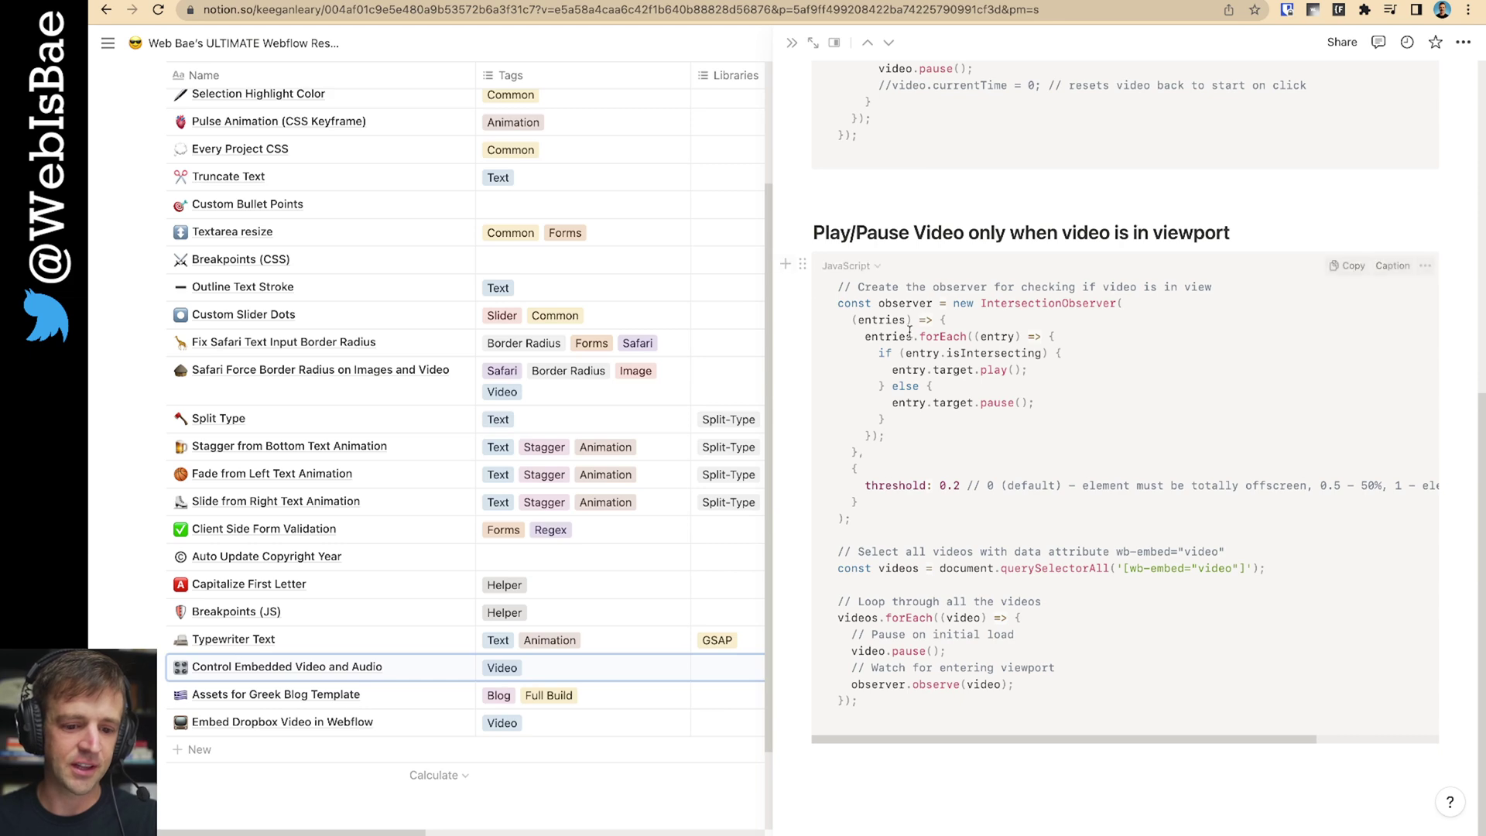
- Switch to the Notion resources library, read through the Pre-Launch Checklist and browse the table of resources
{"action": "left_click", "coordinate": [791, 42]}
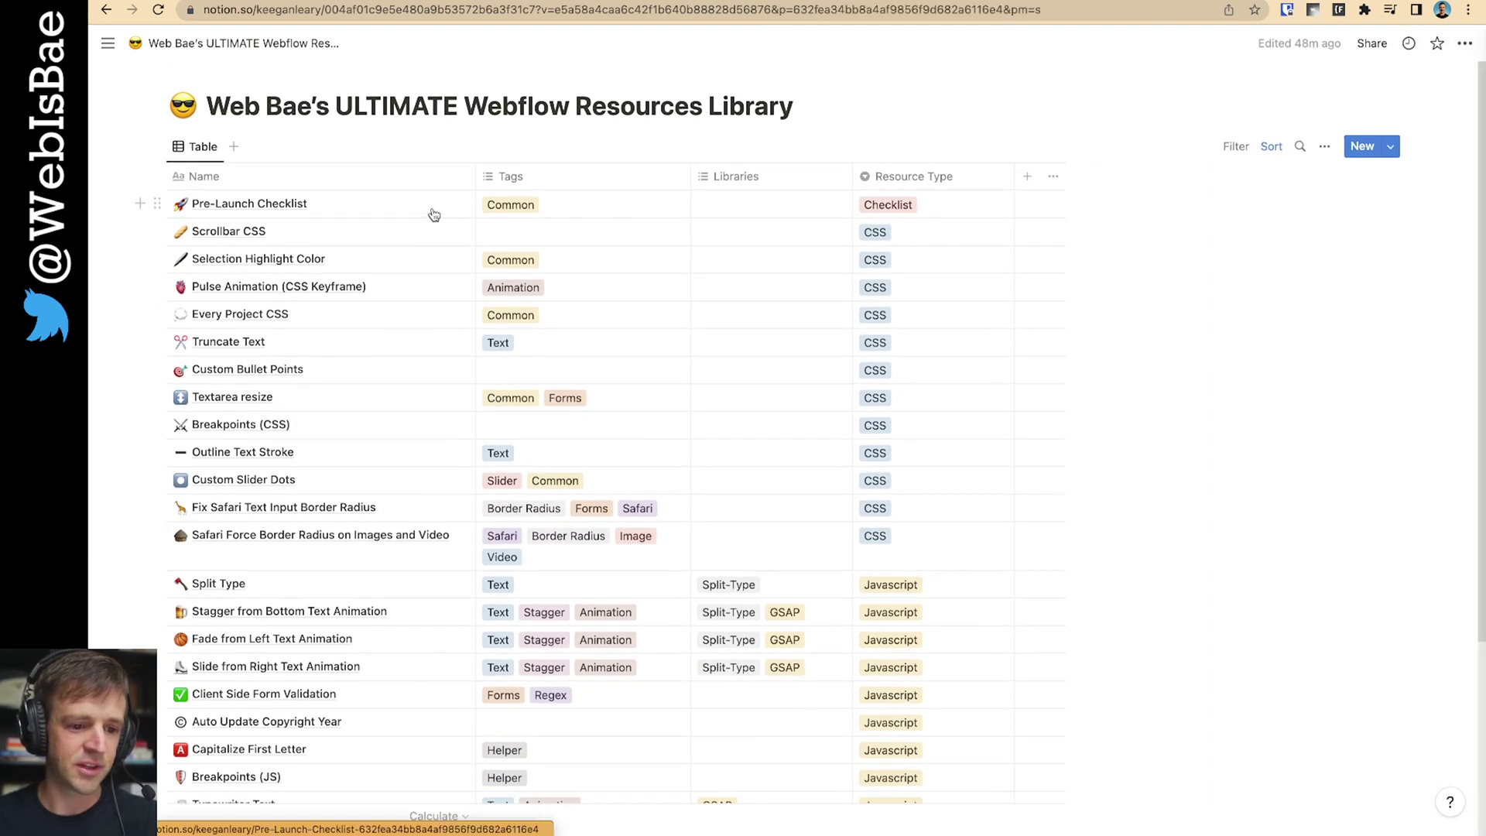
{"action": "left_click", "coordinate": [440, 205]}
{"action": "scroll", "coordinate": [1075, 318], "scroll_direction": "down", "scroll_amount": 15}
{"action": "scroll", "coordinate": [1075, 317], "scroll_direction": "down", "scroll_amount": 5}
{"action": "left_click", "coordinate": [790, 43]}
{"action": "scroll", "coordinate": [575, 294], "scroll_direction": "down", "scroll_amount": 3}
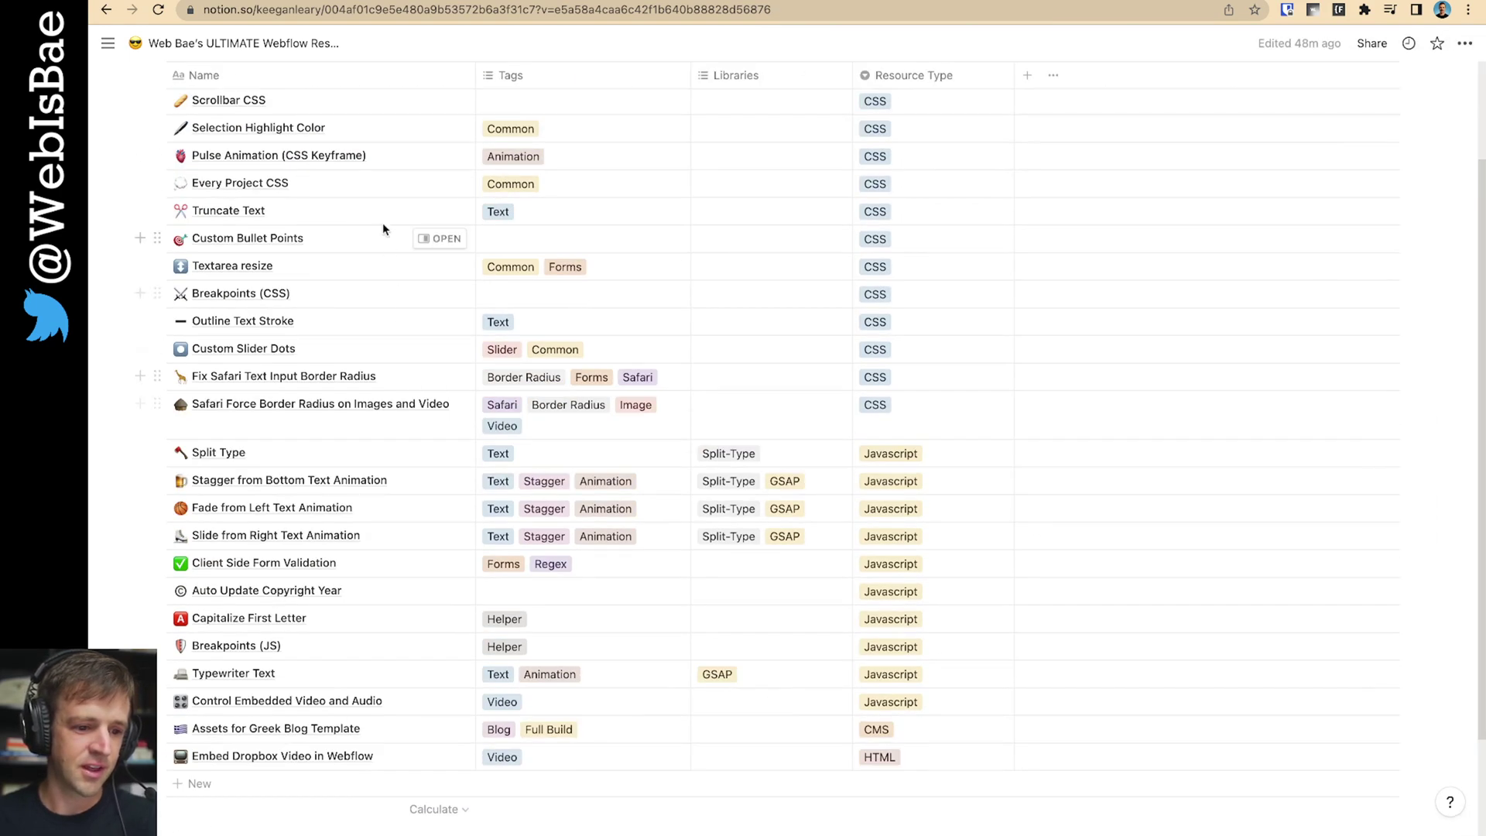
{"action": "scroll", "coordinate": [703, 371], "scroll_direction": "down", "scroll_amount": 1}
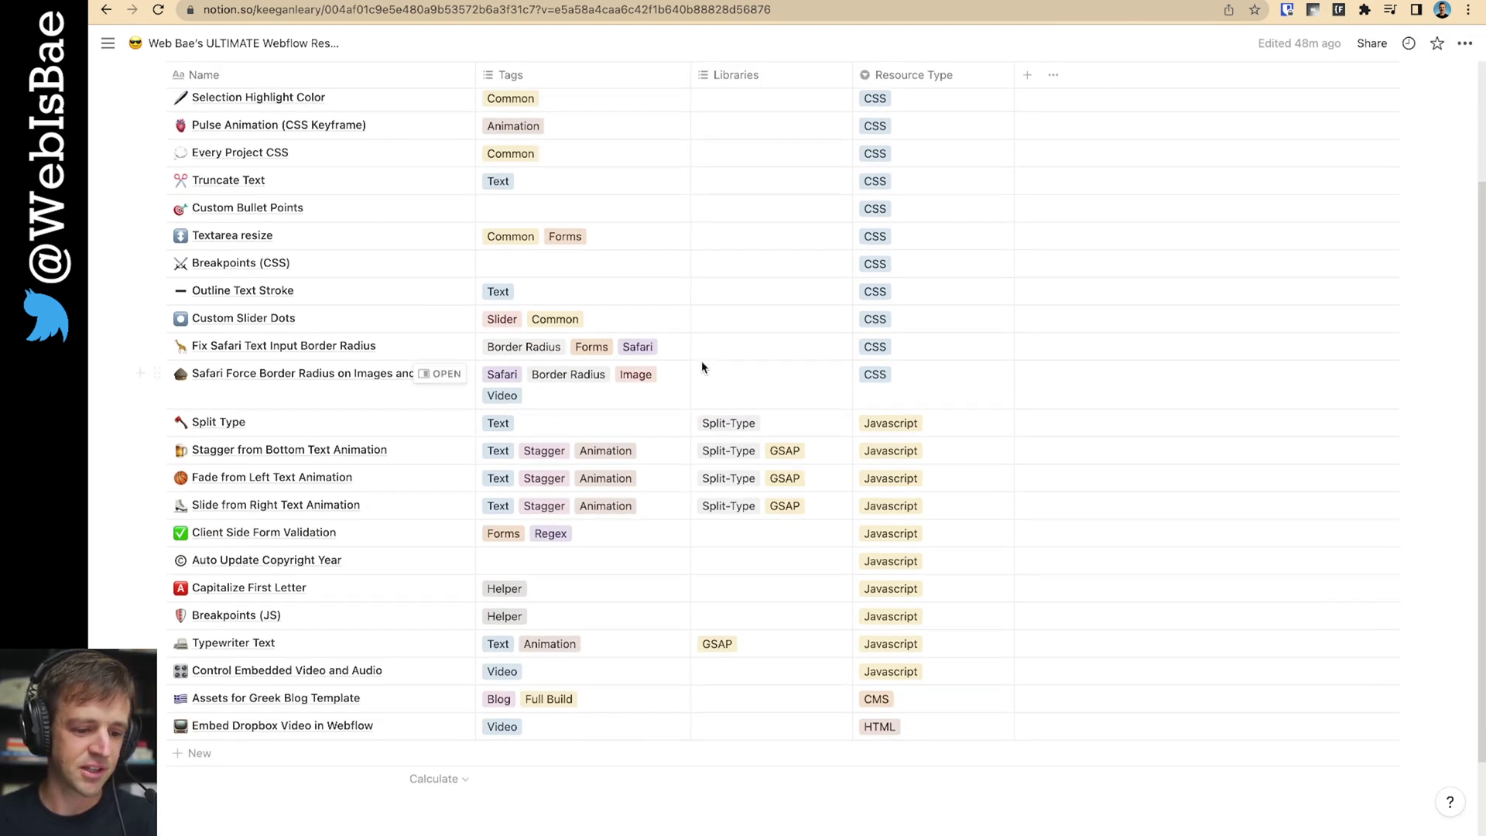